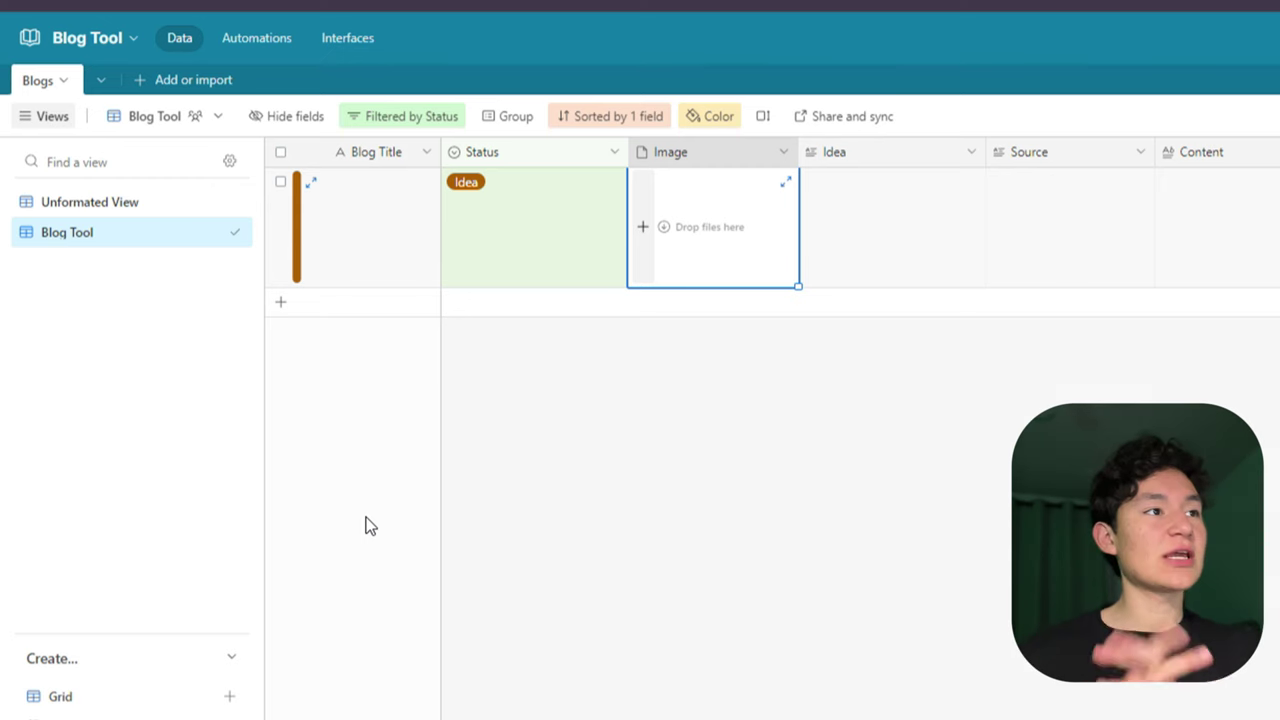
Enter the sample text "sdasdas" as the idea and "asdasdasdas" as the source of the empty record.
left_click(381, 237)
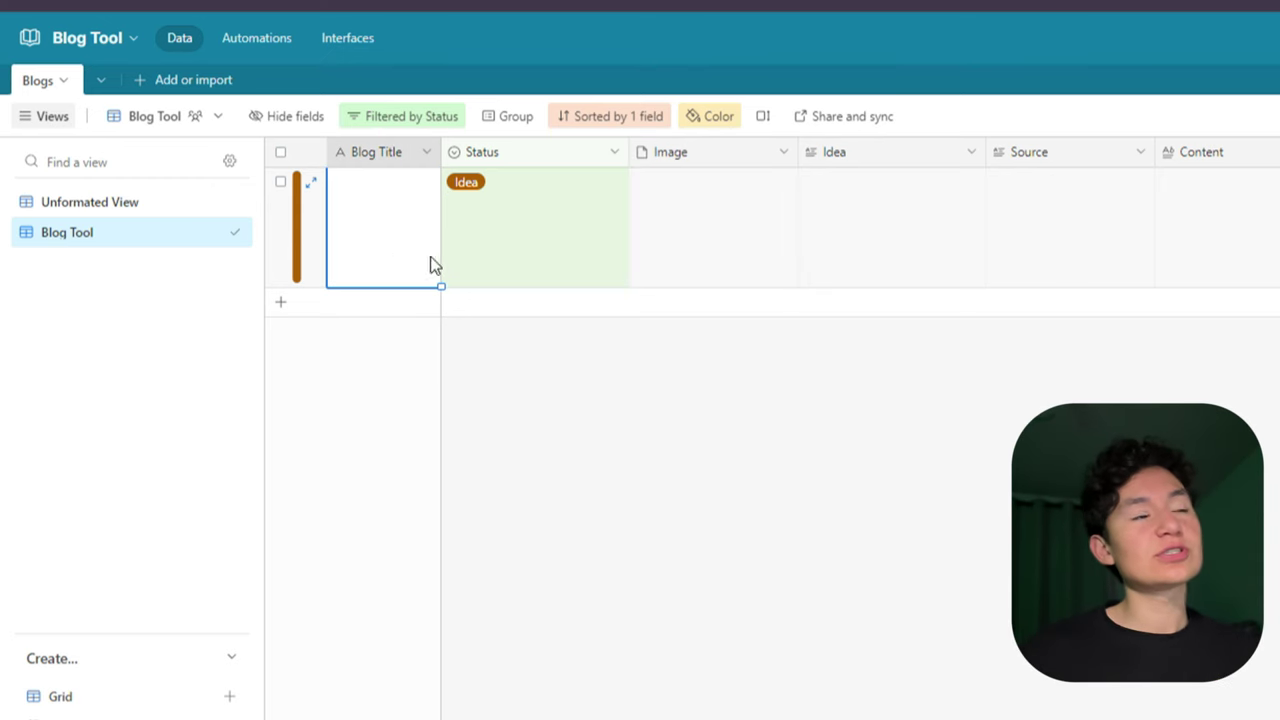
left_click(867, 206)
left_click(910, 207)
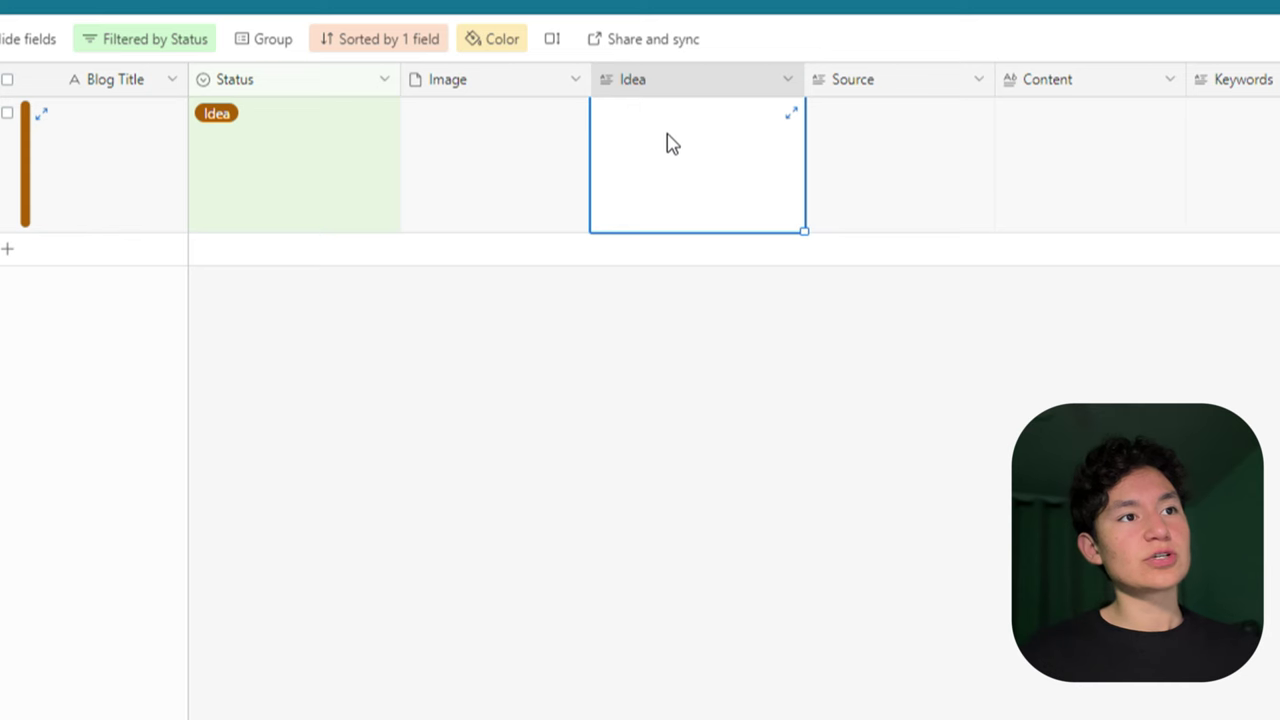
left_click(952, 187)
type("asdasdasdas")
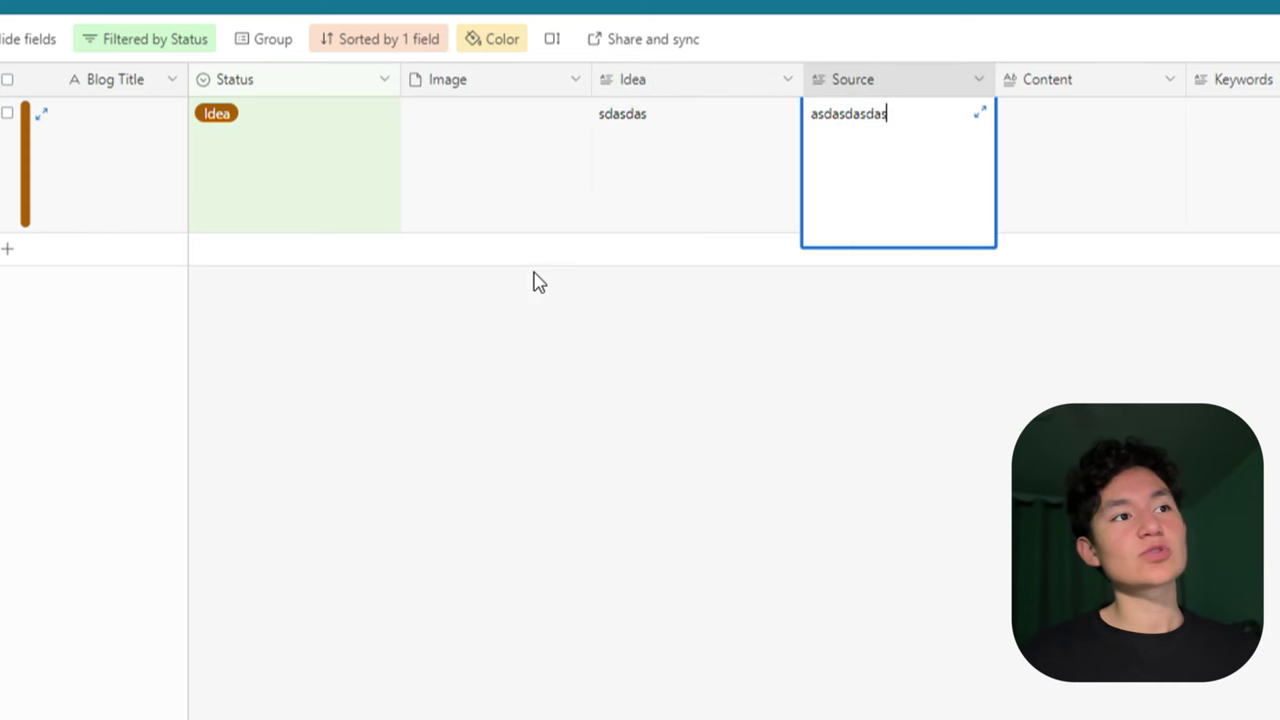
Check the status options available for the sample record.
left_click(440, 200)
left_click(380, 194)
left_click(383, 190)
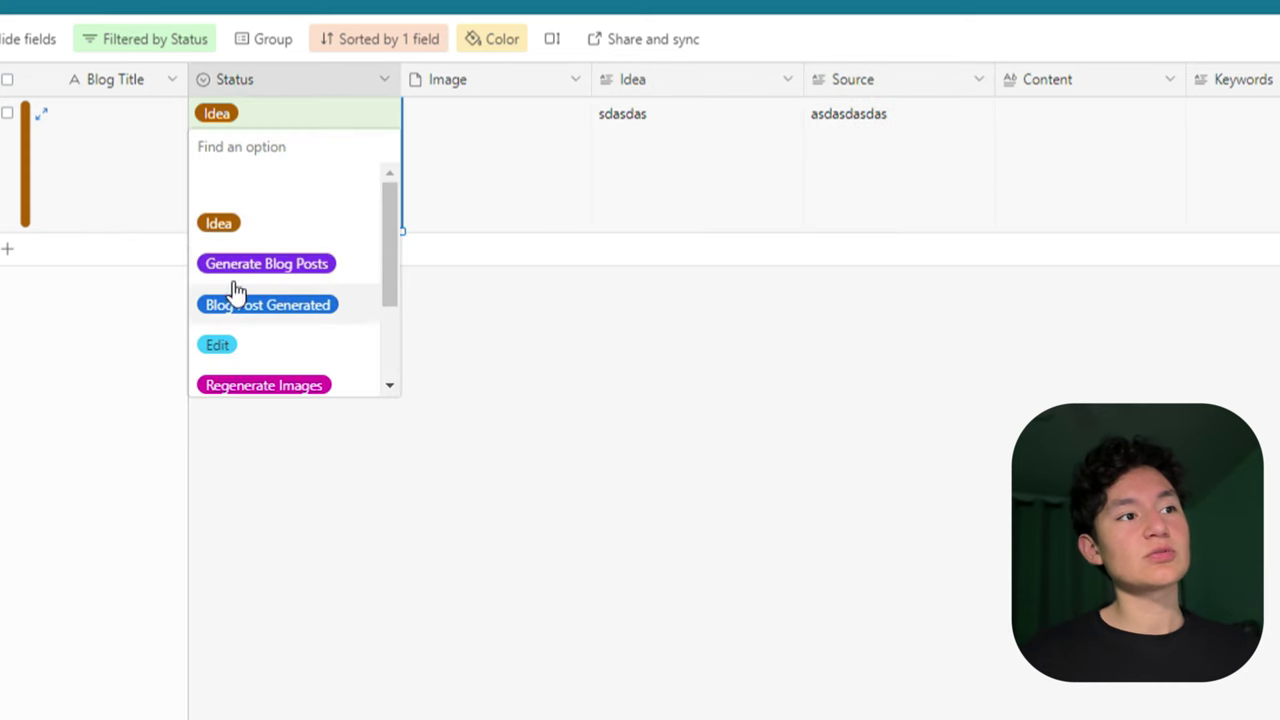
left_click(503, 172)
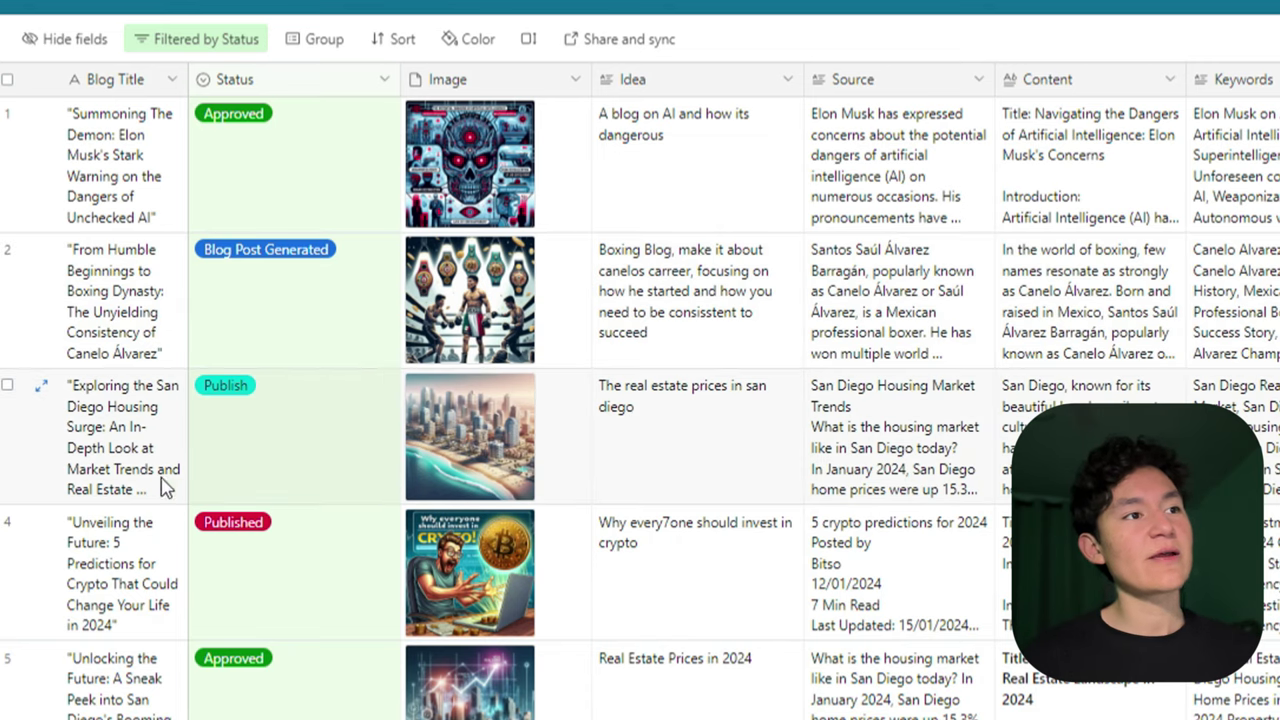
Inspect the title and status of existing blogs in the Unformated View and open the blog creation interface.
left_click(253, 180)
left_click(306, 328)
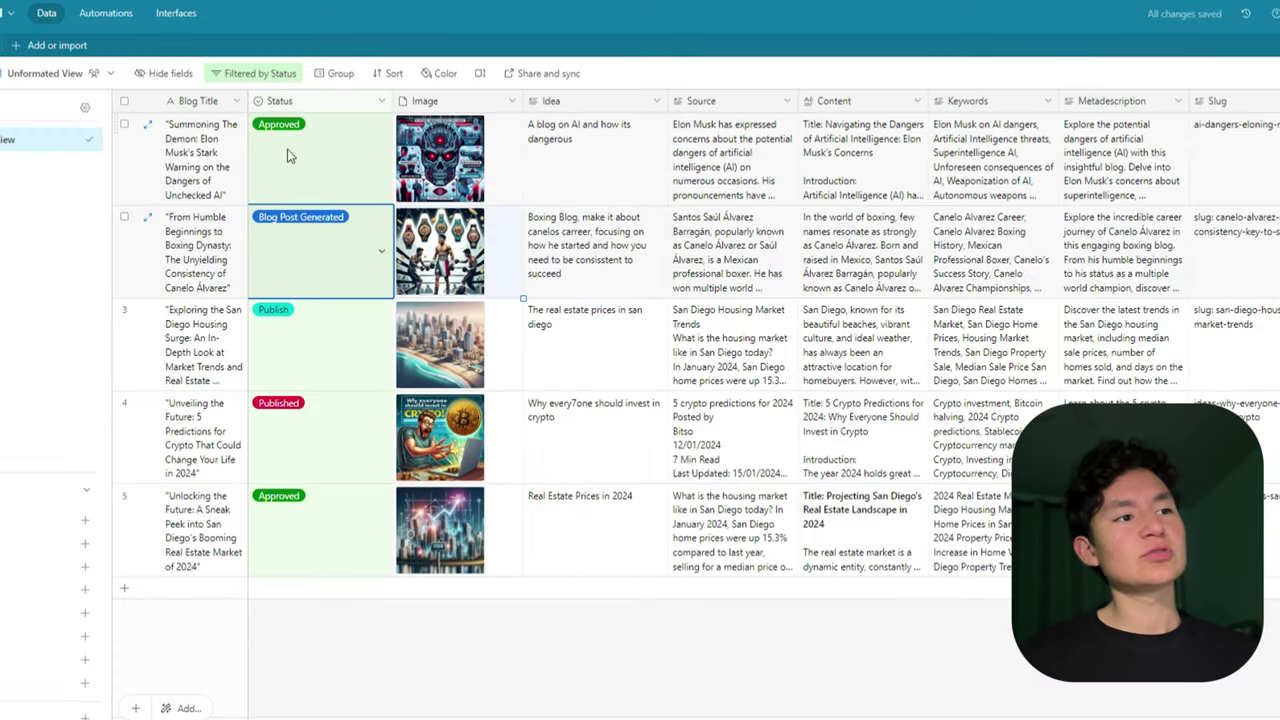
left_click(10, 163)
left_click(5, 139)
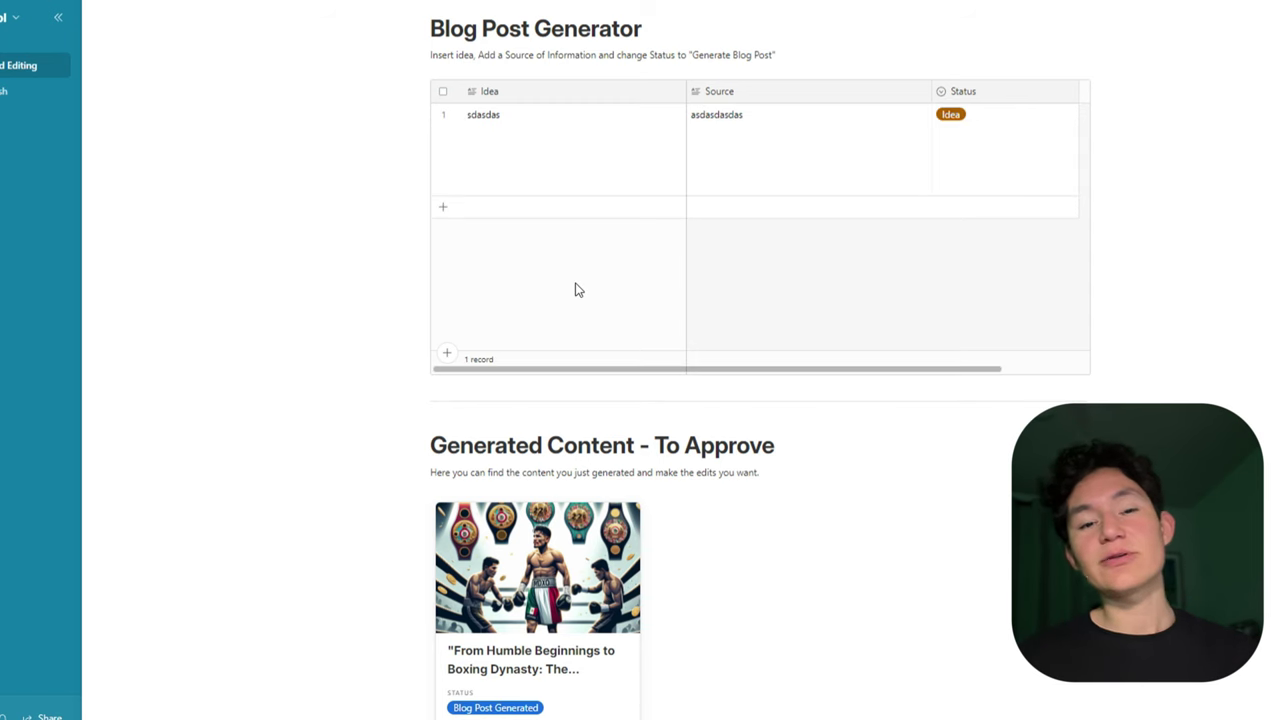
Clear the sample idea and source from the record in the Blog Post Generator grid.
left_click(560, 160)
key("Delete")
left_click(735, 150)
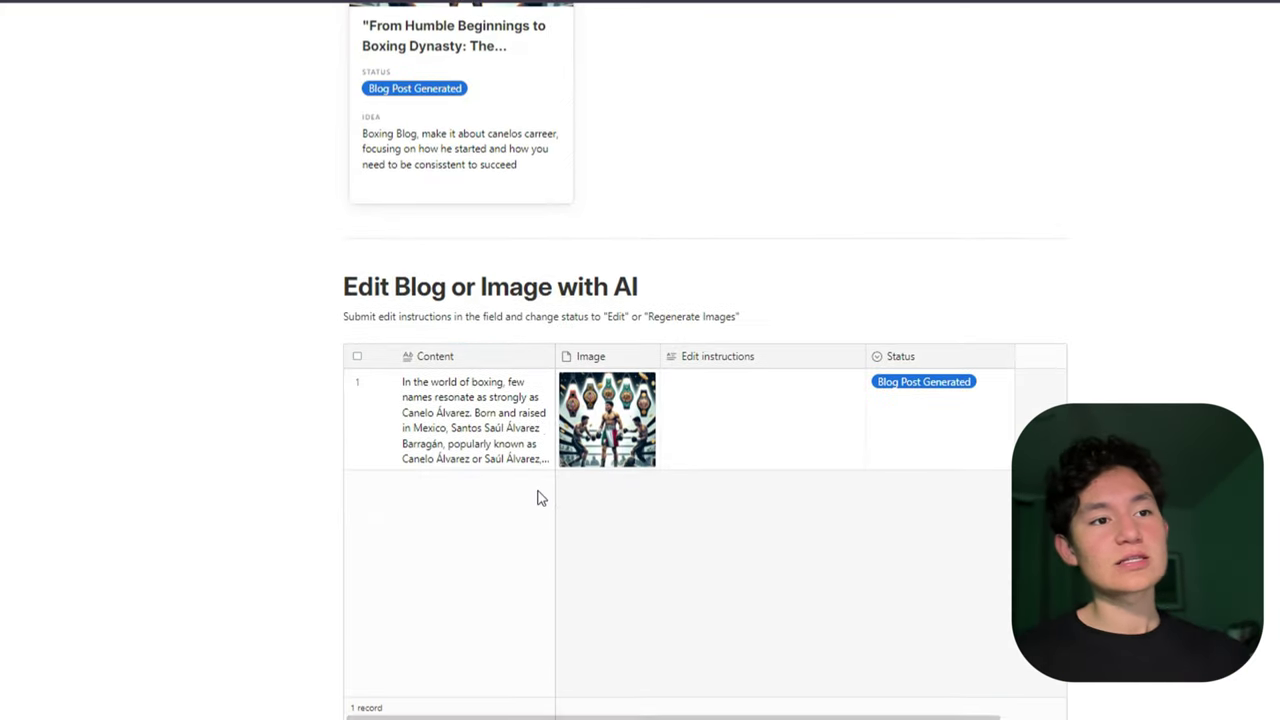
Examine the Blog Post Generator, Generated Content and Edit Blog or Image with AI sections of the interface.
left_click(800, 409)
scroll(563, 520, "up", 6)
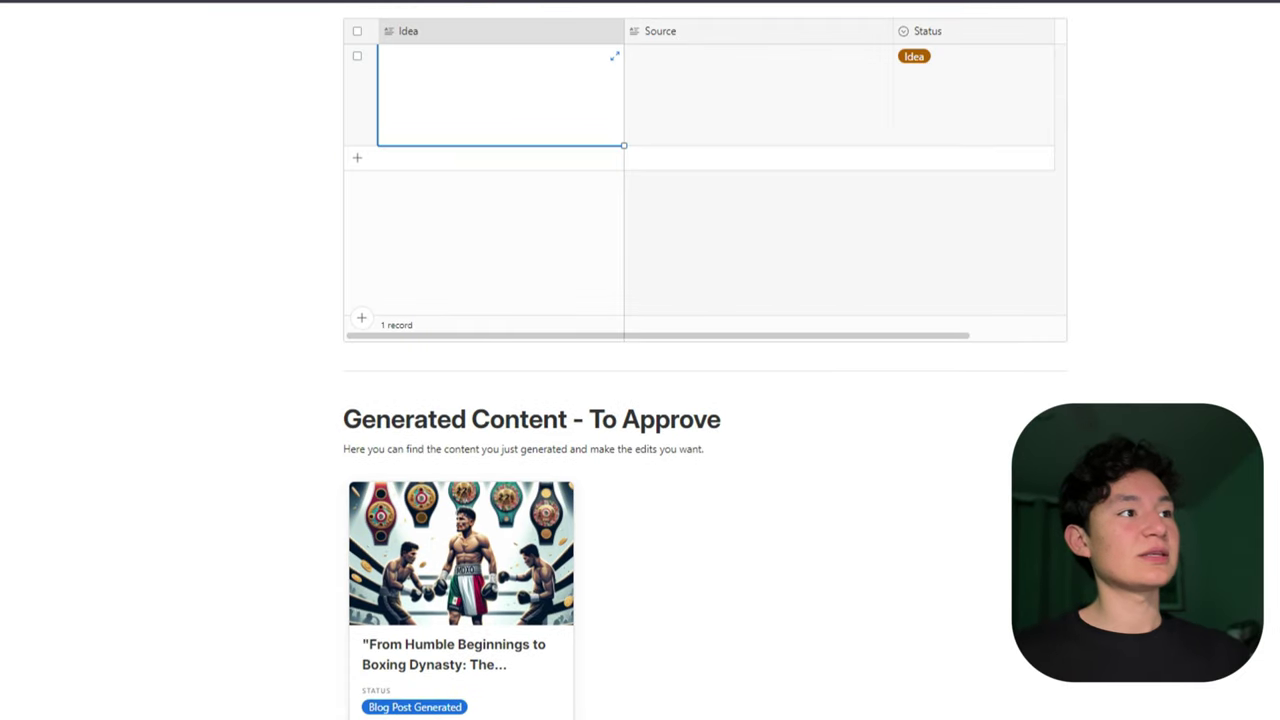
scroll(415, 303, "up", 1)
key("Escape")
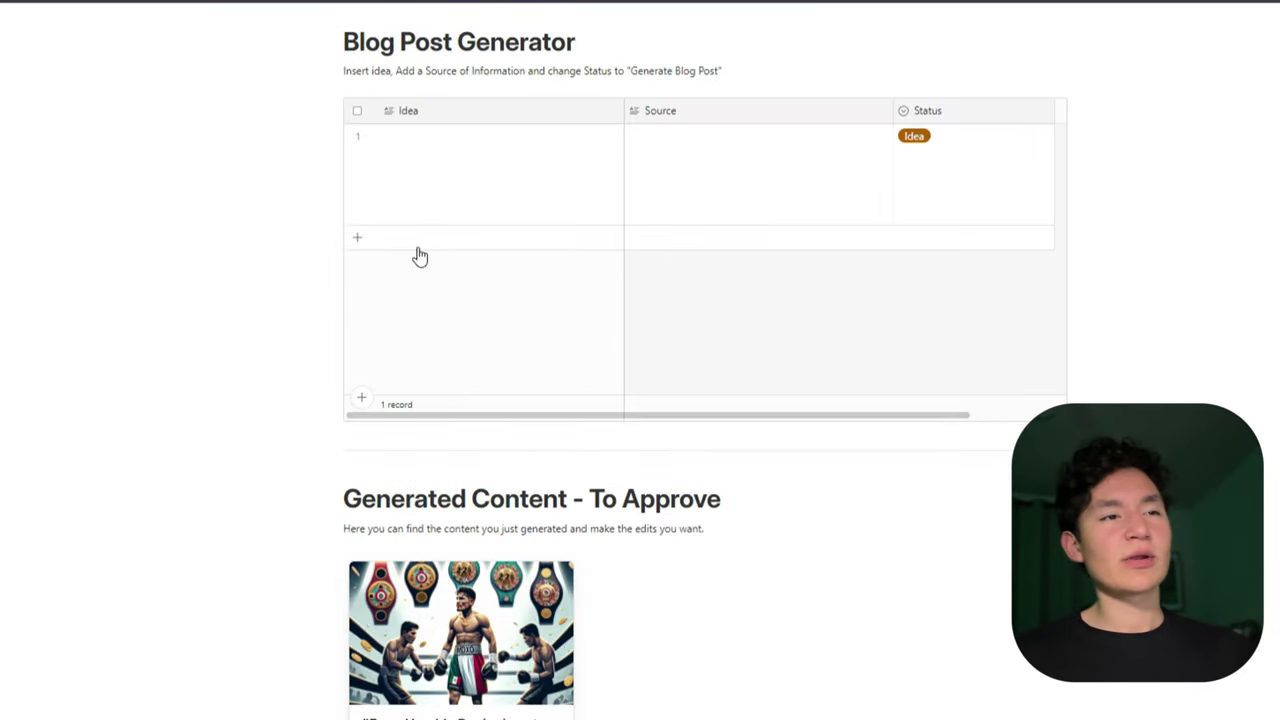
scroll(663, 363, "down", 7)
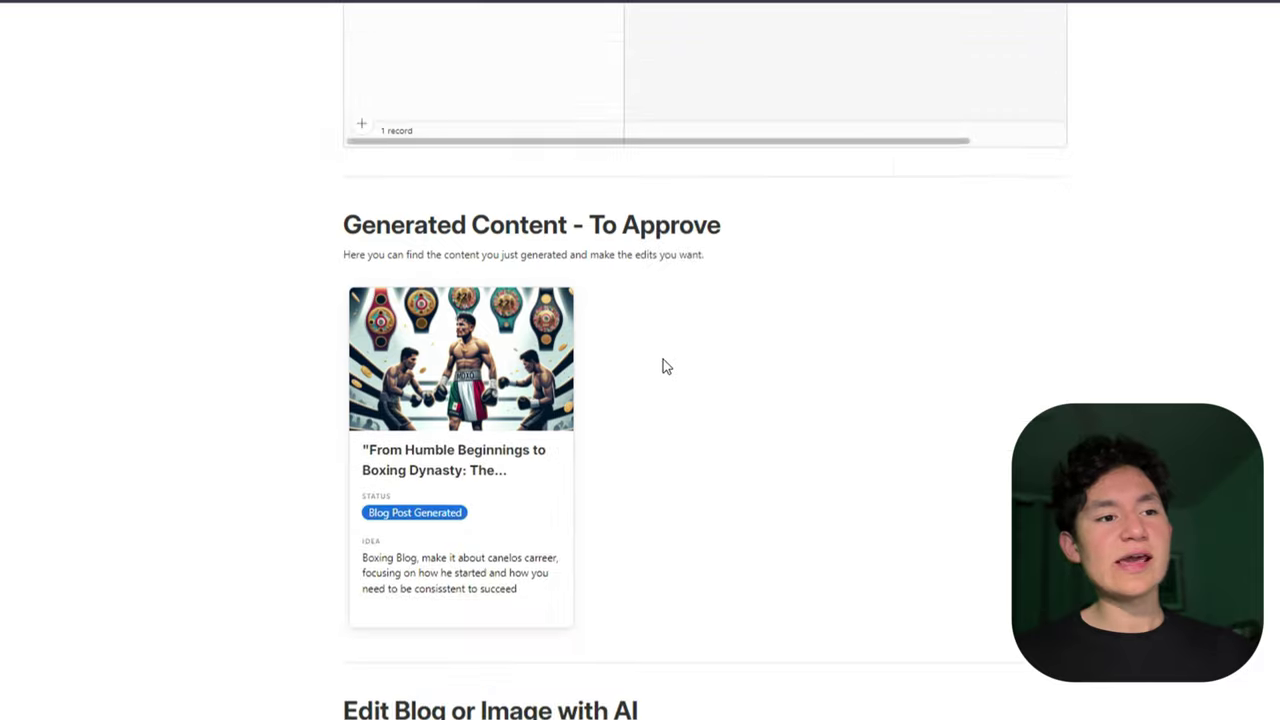
left_click(775, 396)
scroll(400, 410, "up", 7)
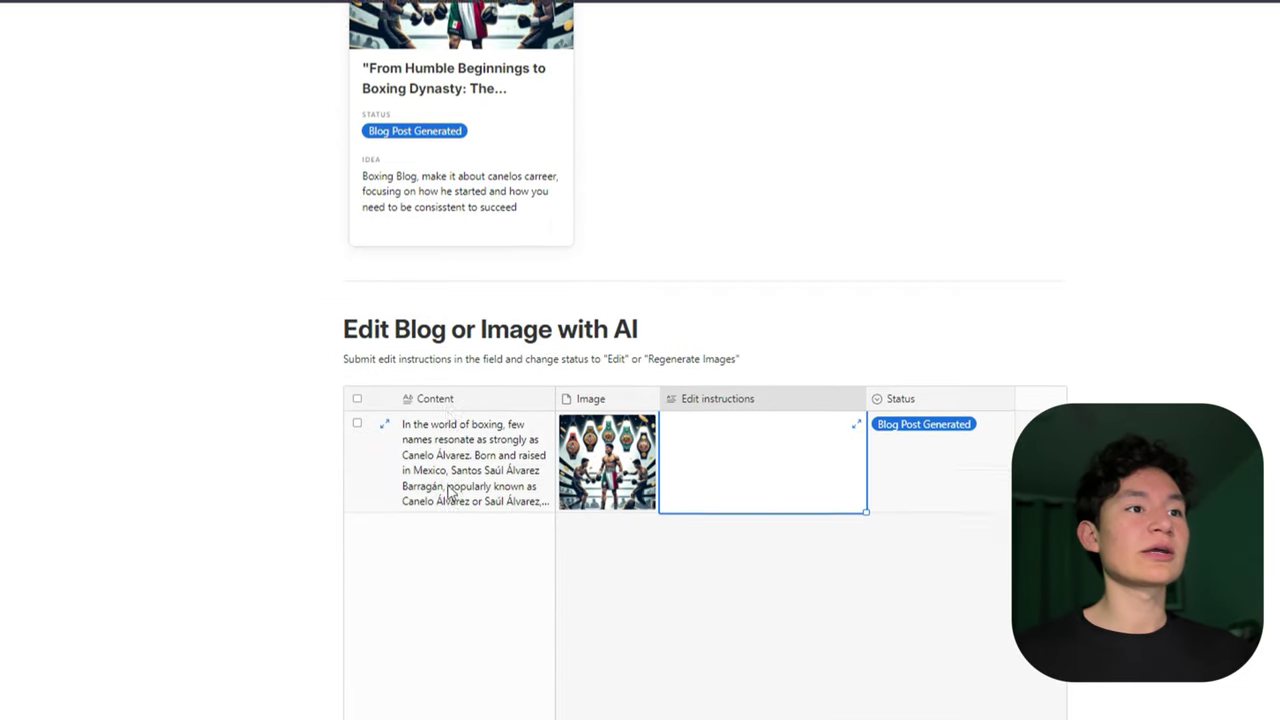
left_click(488, 207)
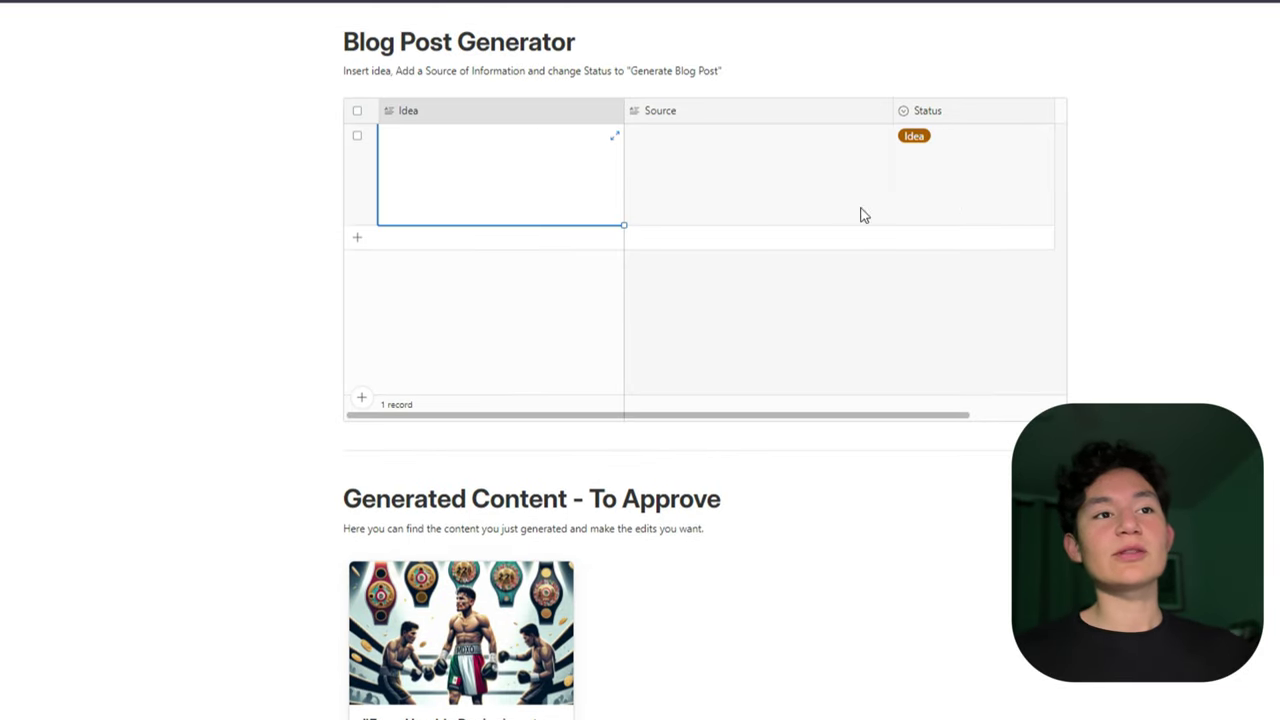
Open the generated "From Humble Beginnings to Boxing Dynasty" blog and delete the "Humble Beginnings:" heading from its content.
scroll(672, 300, "down", 3)
left_click(445, 407)
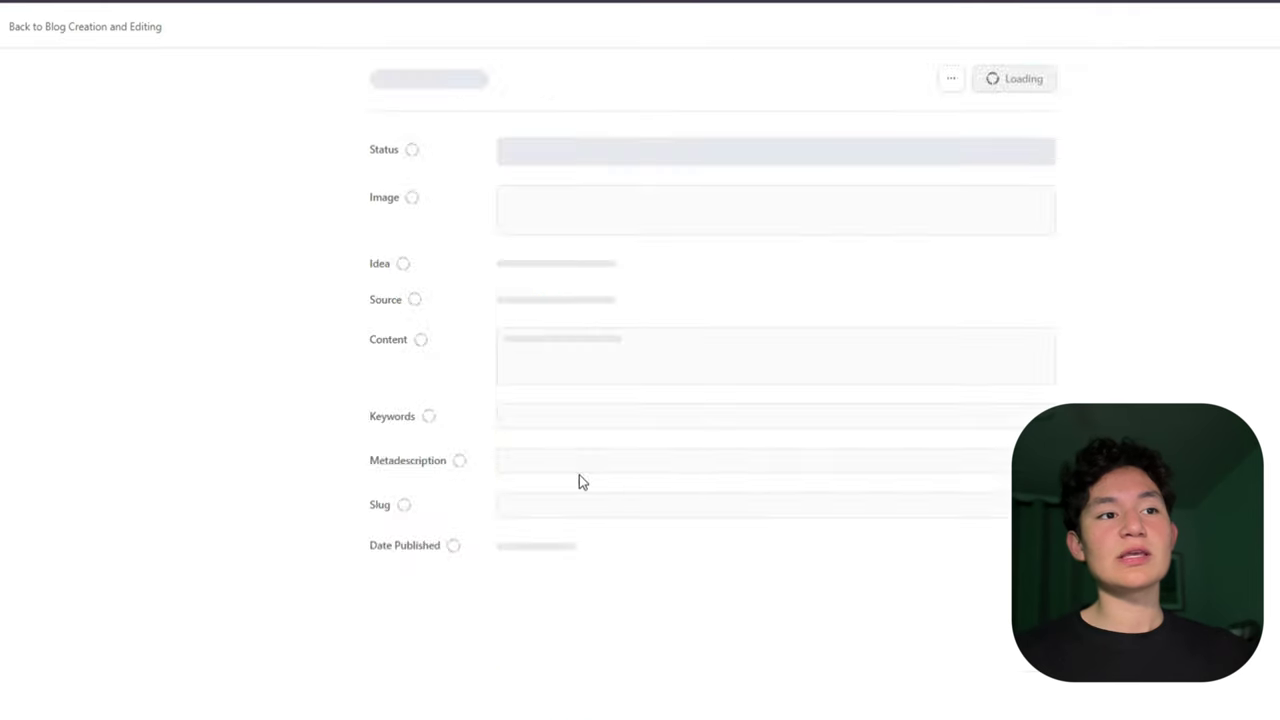
scroll(591, 514, "down", 3)
left_click(570, 345)
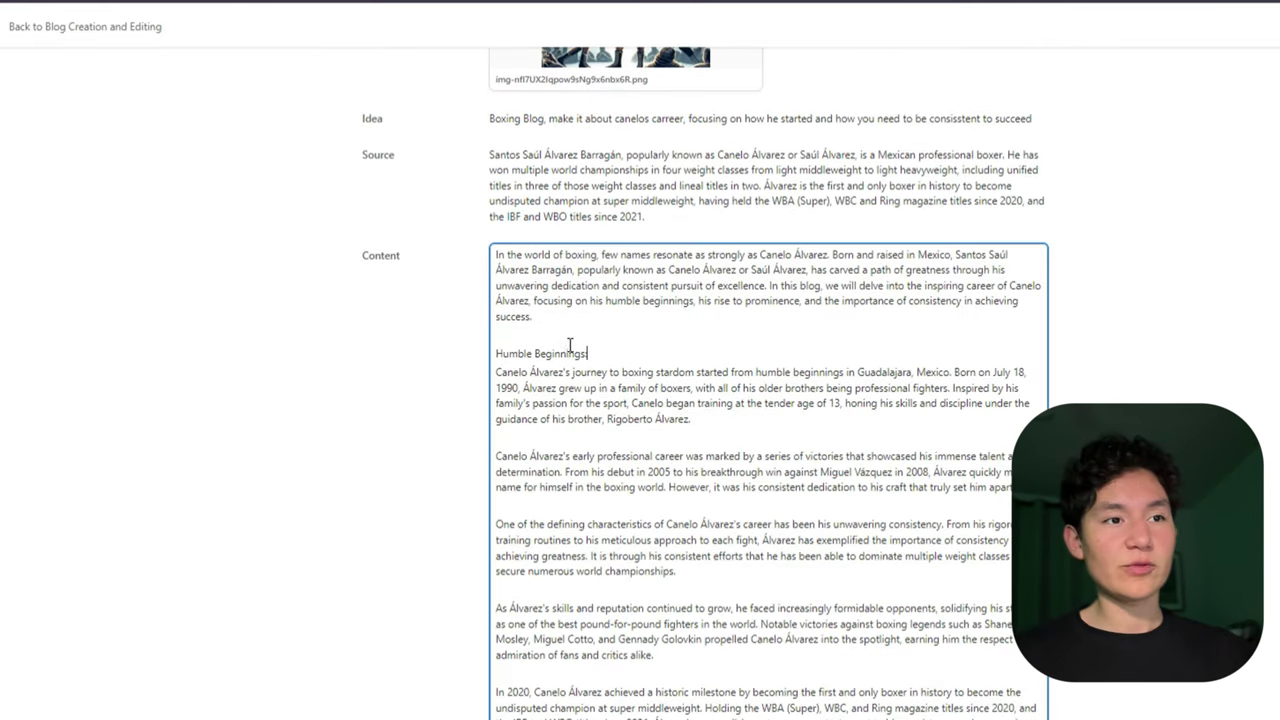
left_click(681, 357, "shift")
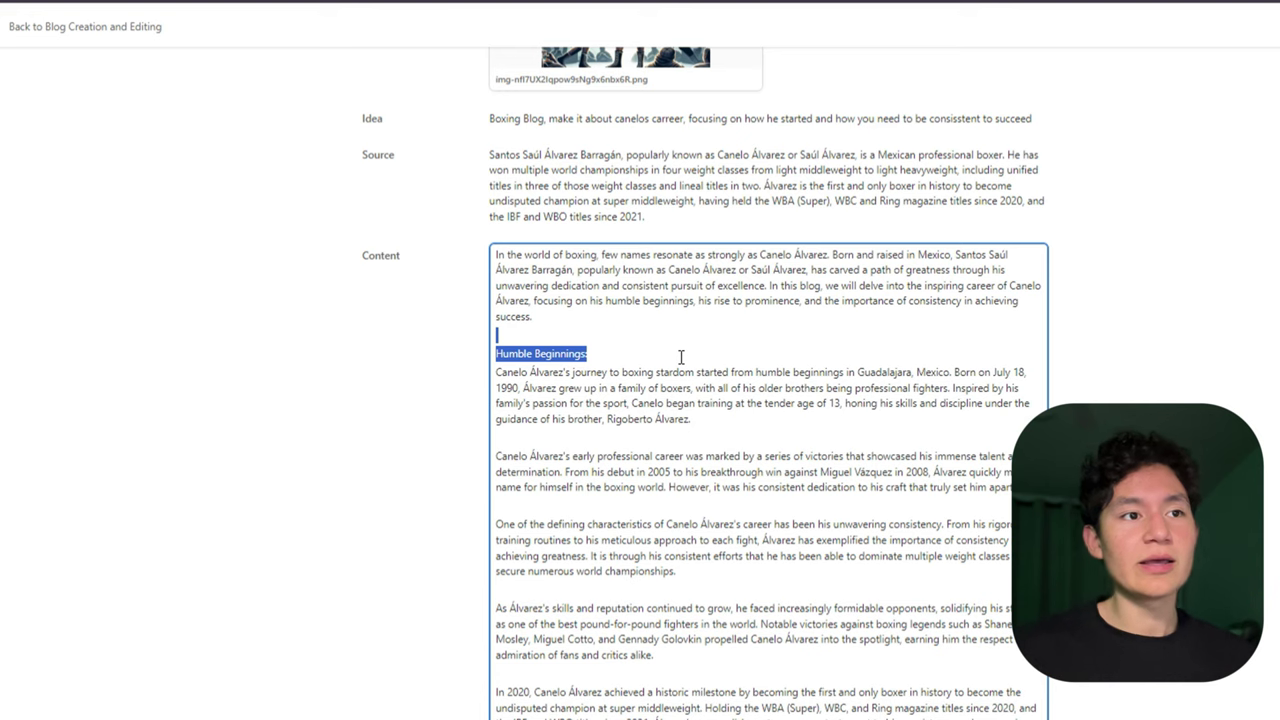
key("BackSpace")
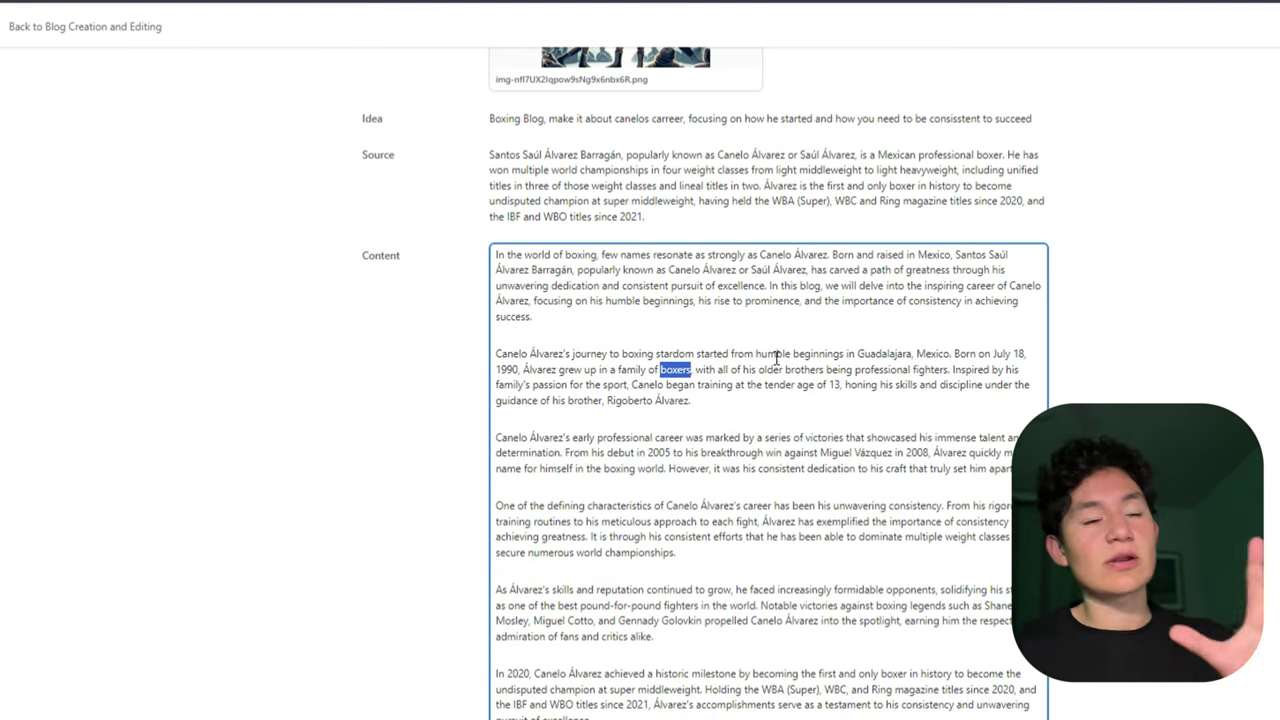
Approve the boxing blog and leave its record page.
left_click(771, 434)
scroll(400, 300, "up", 4)
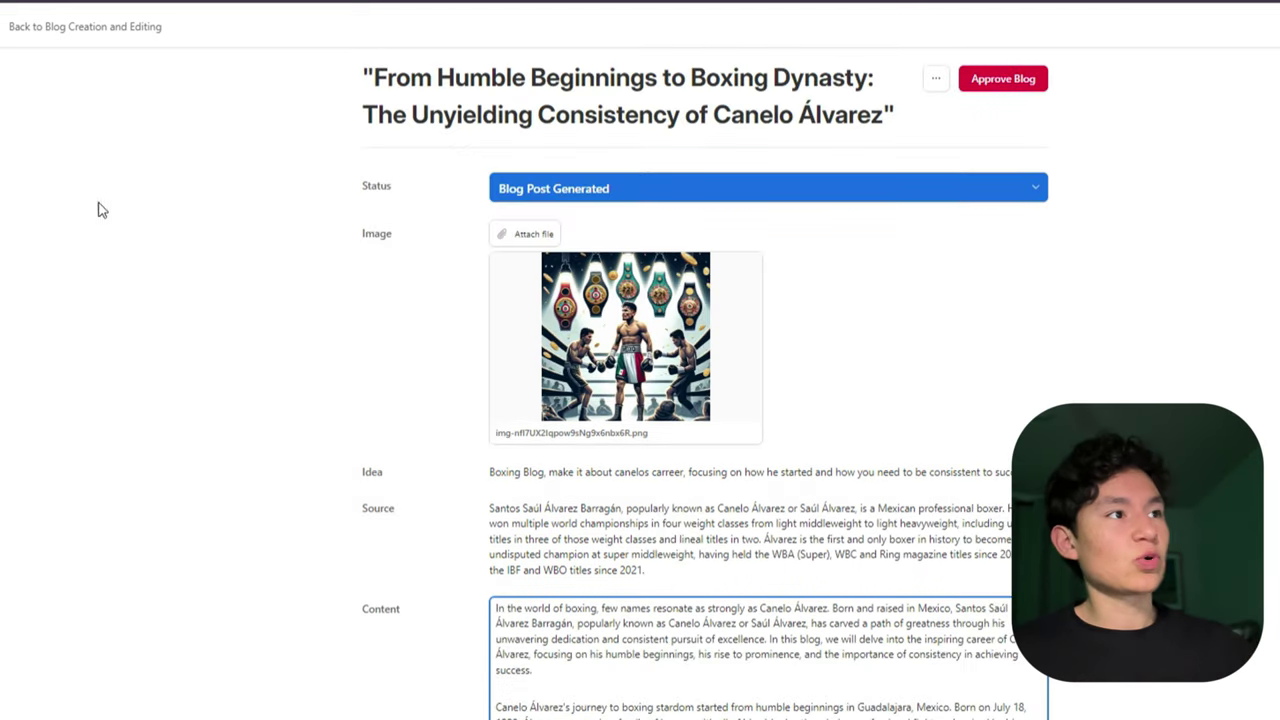
left_click(1010, 80)
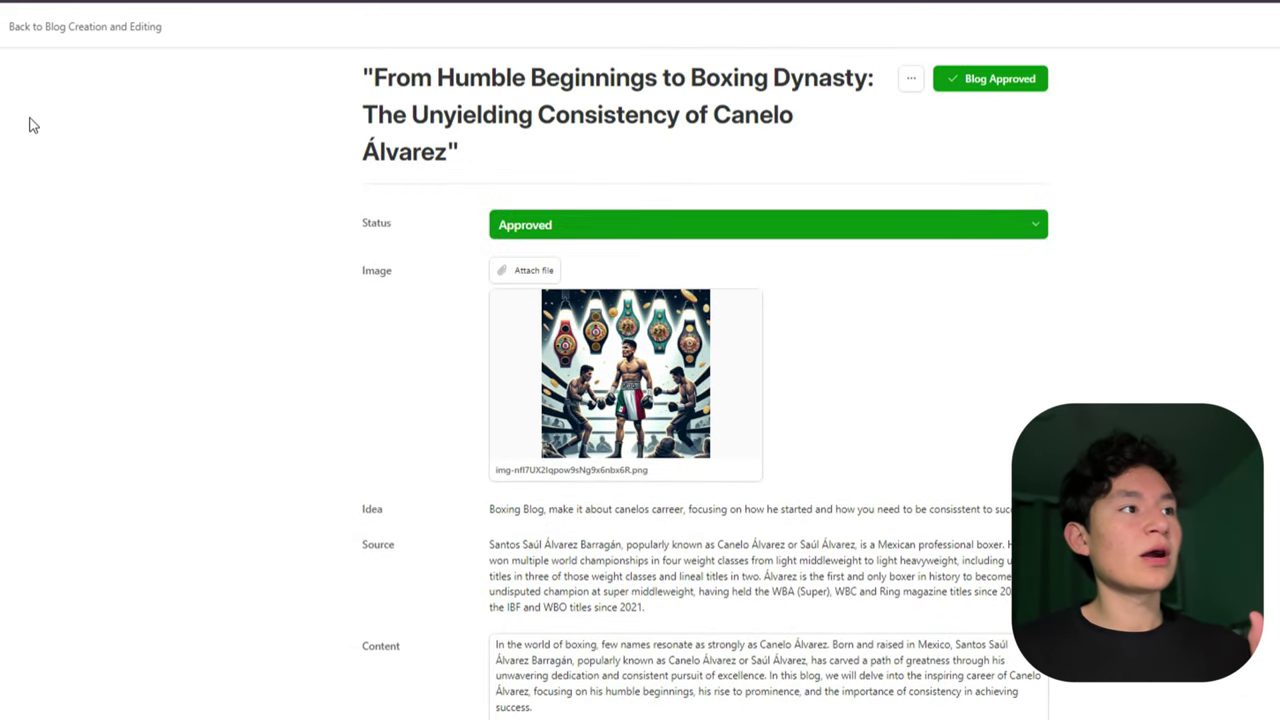
left_click(85, 26)
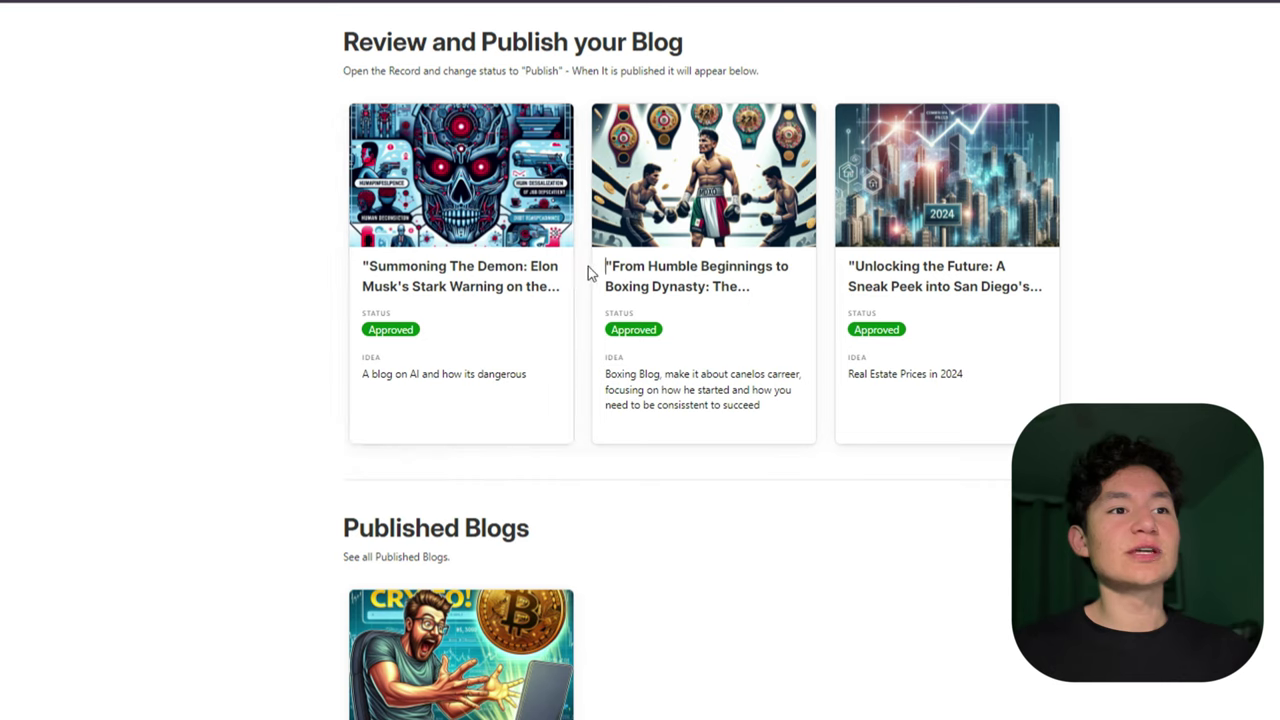
Set the status of the approved "Summoning The Demon" blog to Publish and return to the Review and Publish page.
left_click(545, 279)
left_click(603, 199)
scroll(523, 366, "down", 3)
left_click(523, 364)
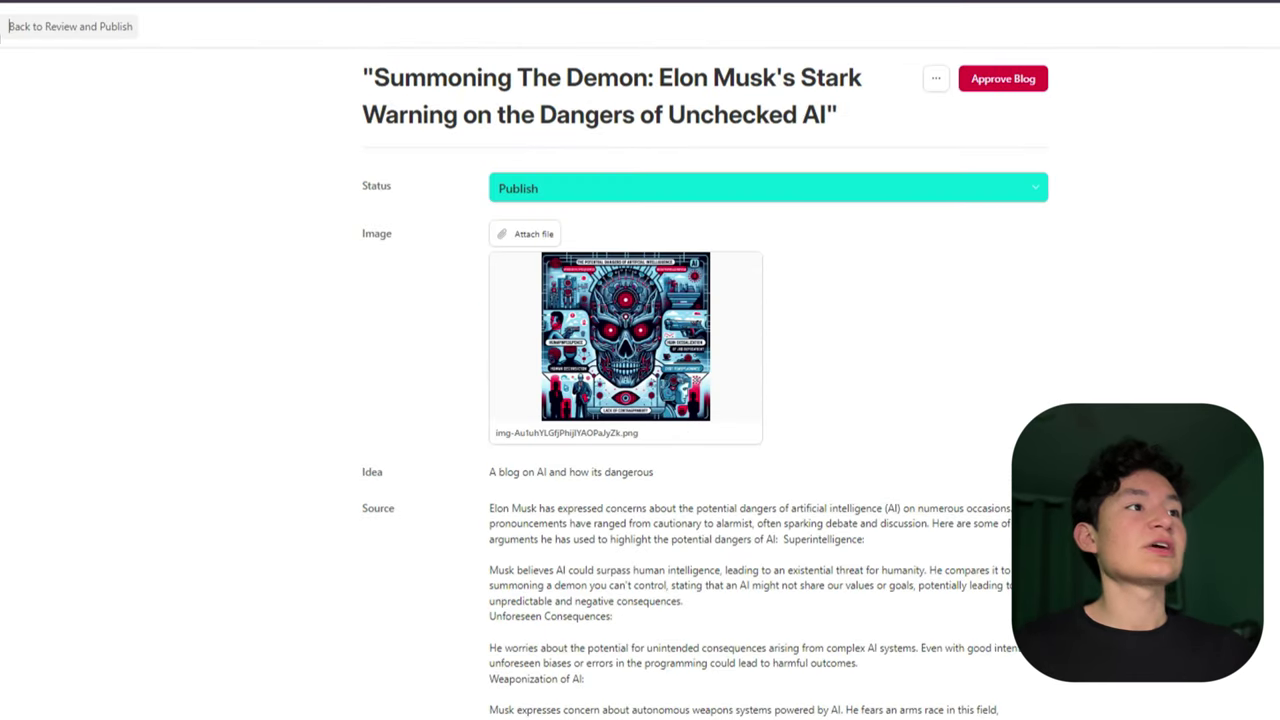
left_click(30, 26)
Switch to Make and examine the routes of the Blog Post AirTBL Scenario.
left_click(105, 22)
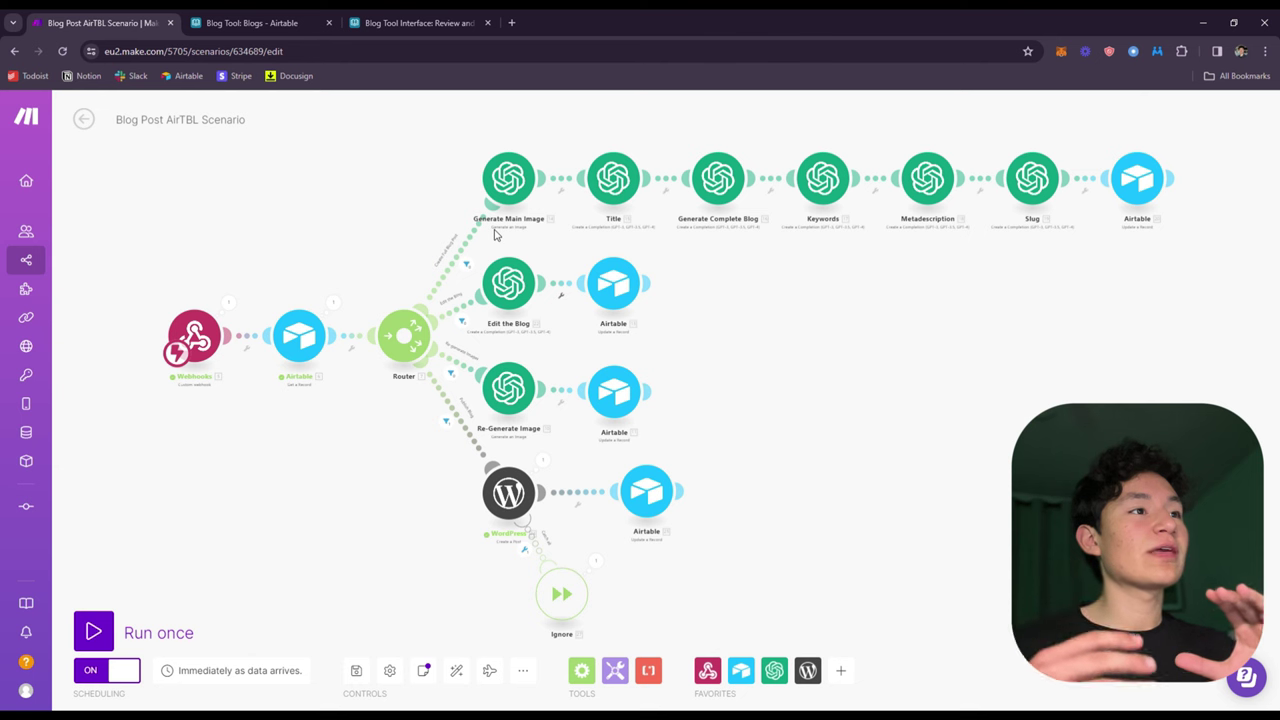
left_click_drag(311, 244, 286, 237)
Switch back to Airtable and view the trigger conditions of the Blog AI Automations automation.
left_click(380, 15)
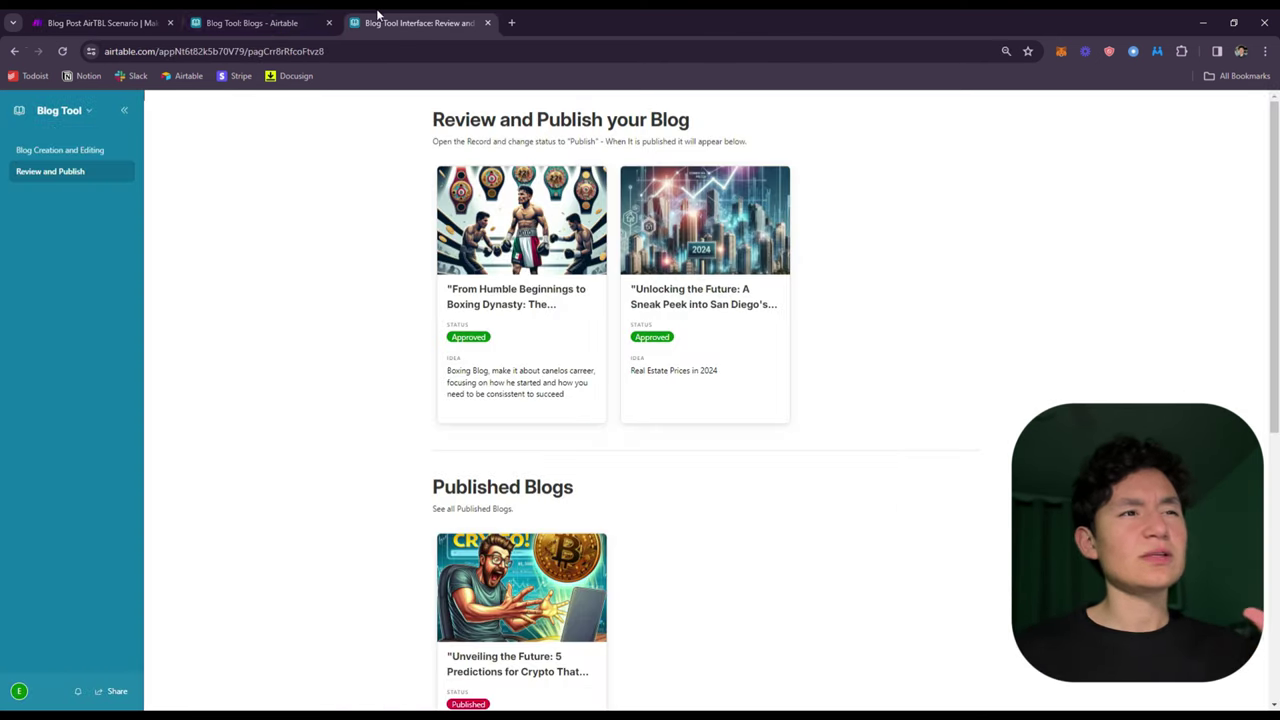
left_click(290, 17)
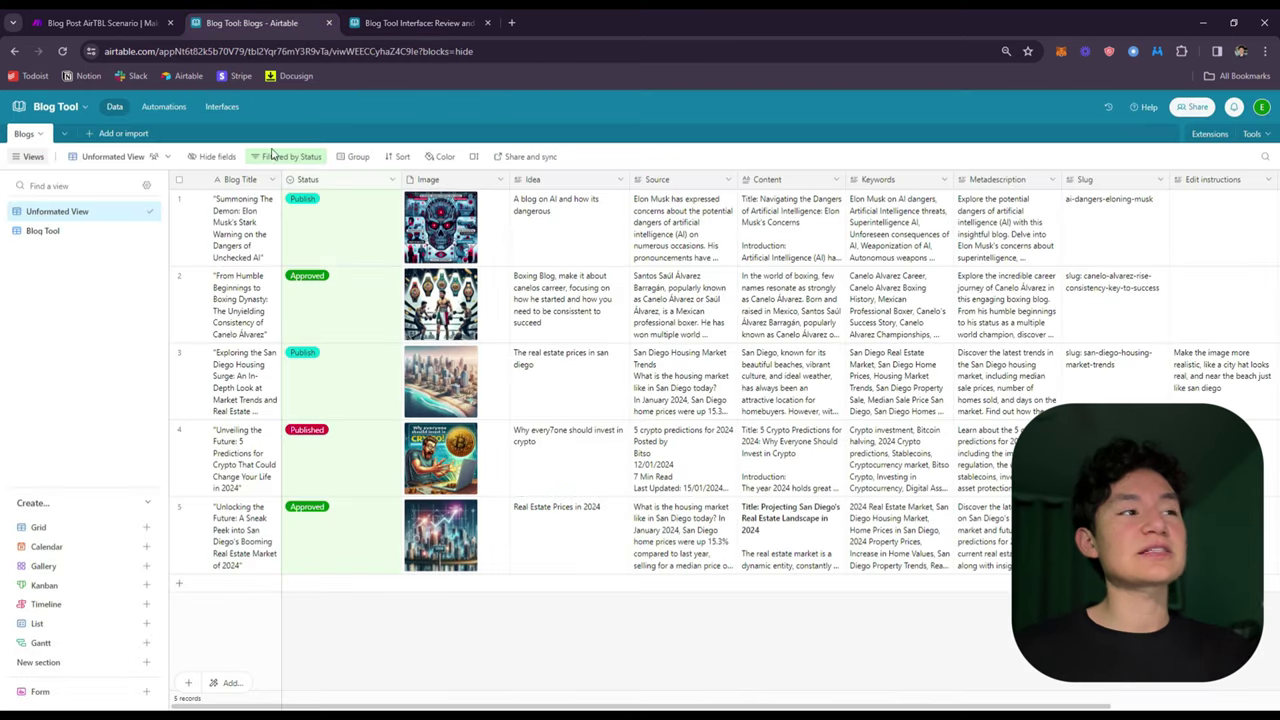
left_click(158, 106)
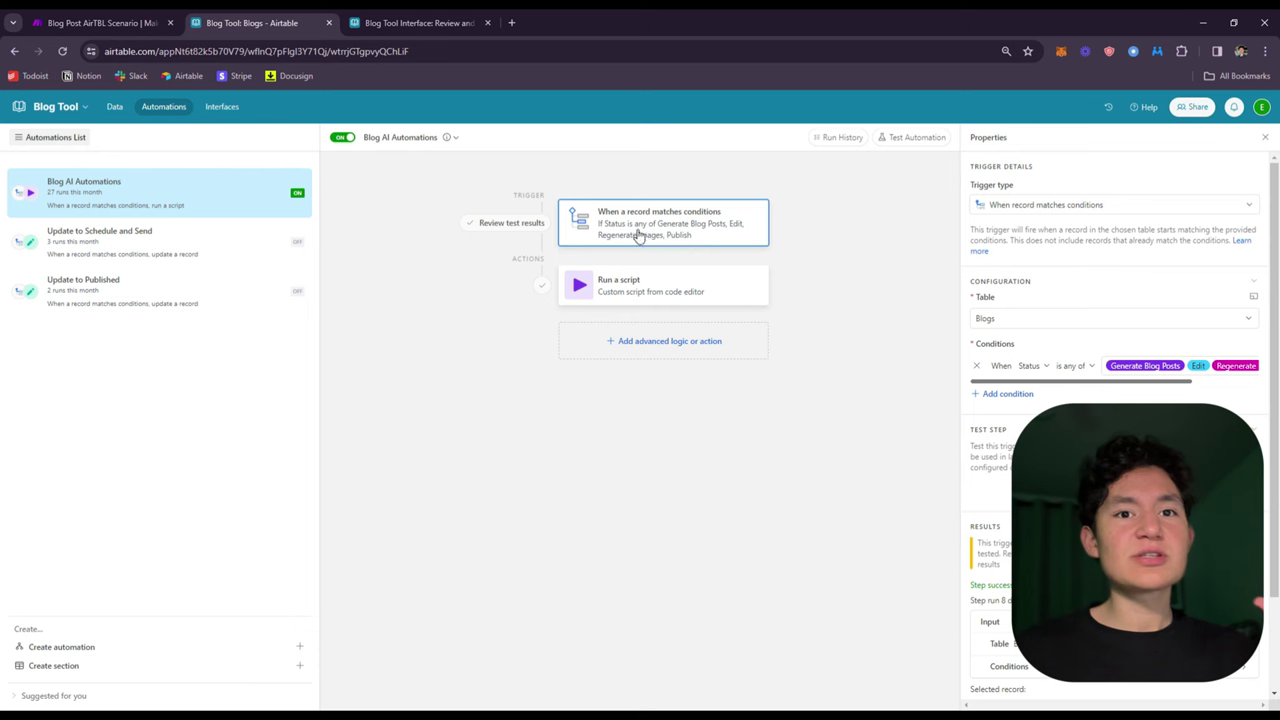
left_click(119, 18)
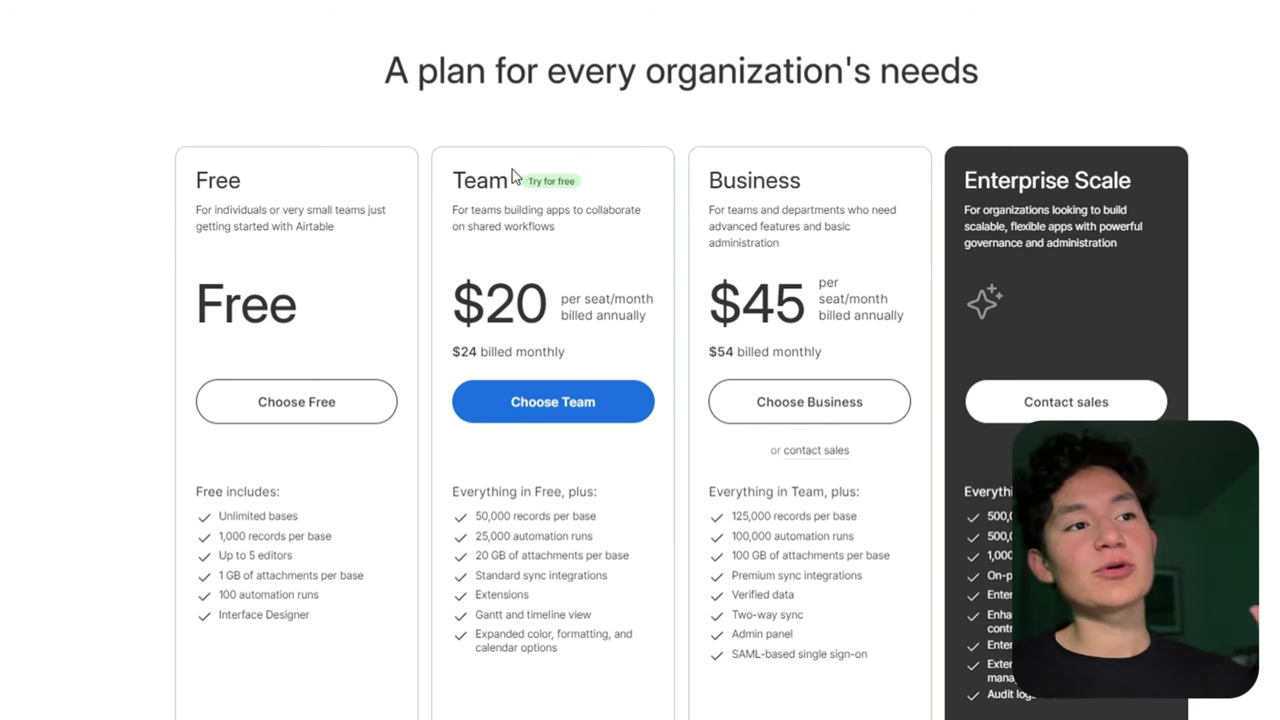
mouse_move(472, 191)
left_mouse_down()
mouse_move(566, 247)
mouse_move(505, 226)
mouse_move(493, 193)
left_mouse_up()
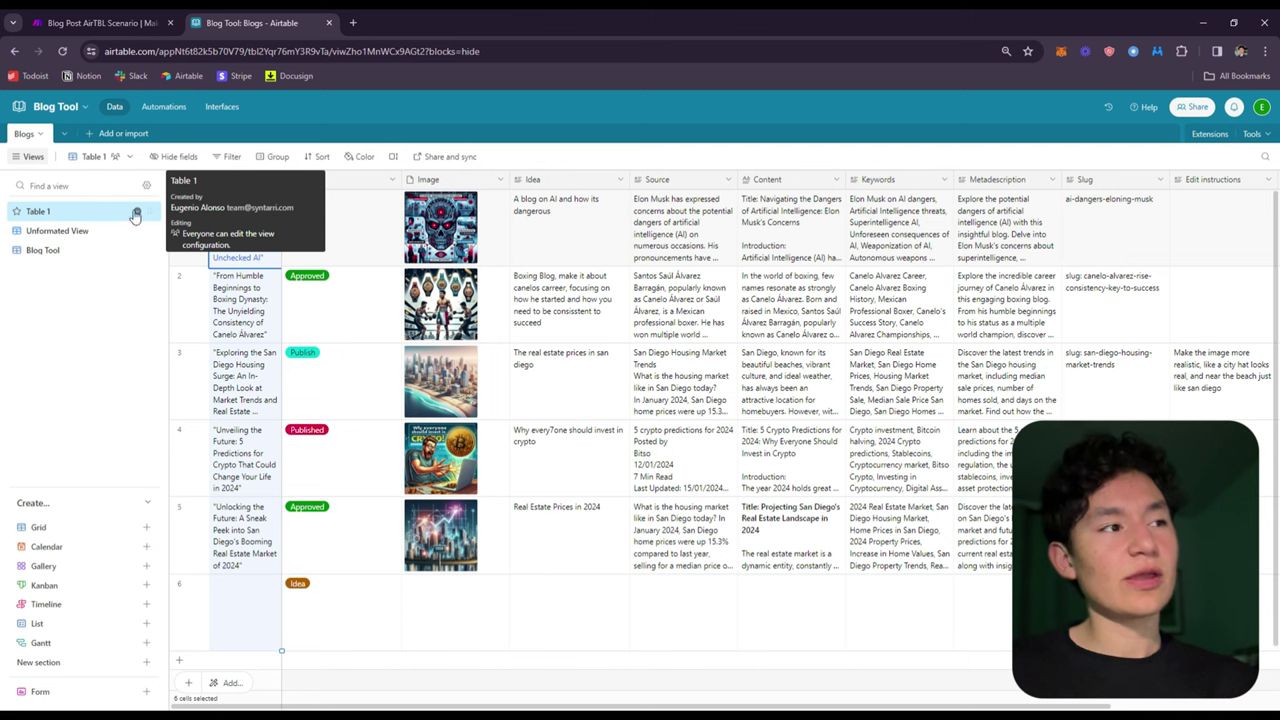
Examine the fields of the Blogs table in the Table 1 view, from Blog Title through Date Published.
left_click(274, 183)
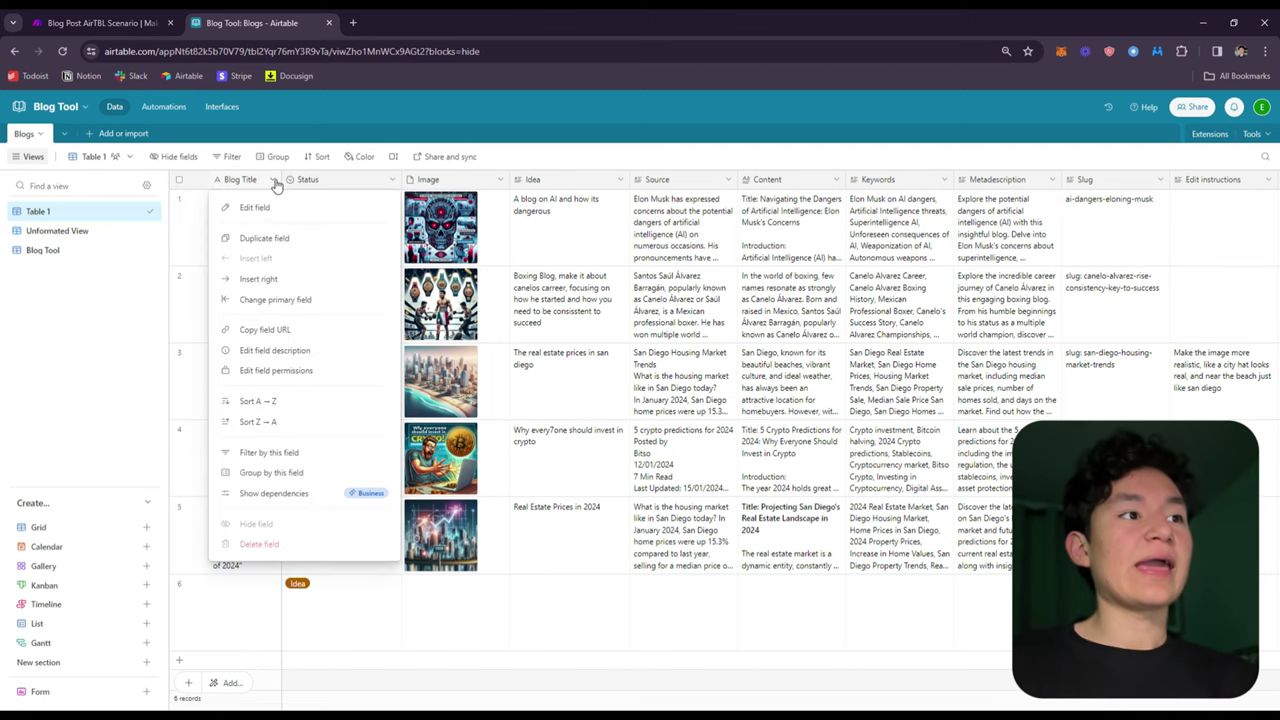
left_click(275, 183)
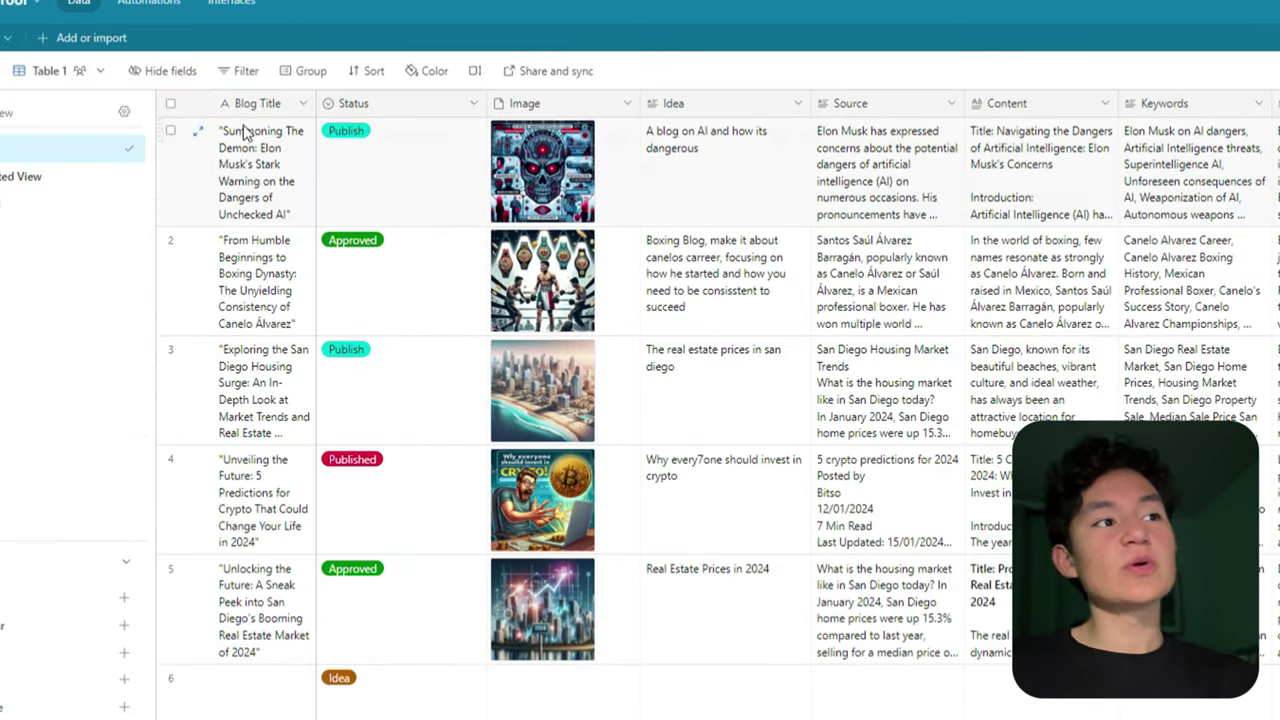
left_click(476, 108)
left_click(580, 118)
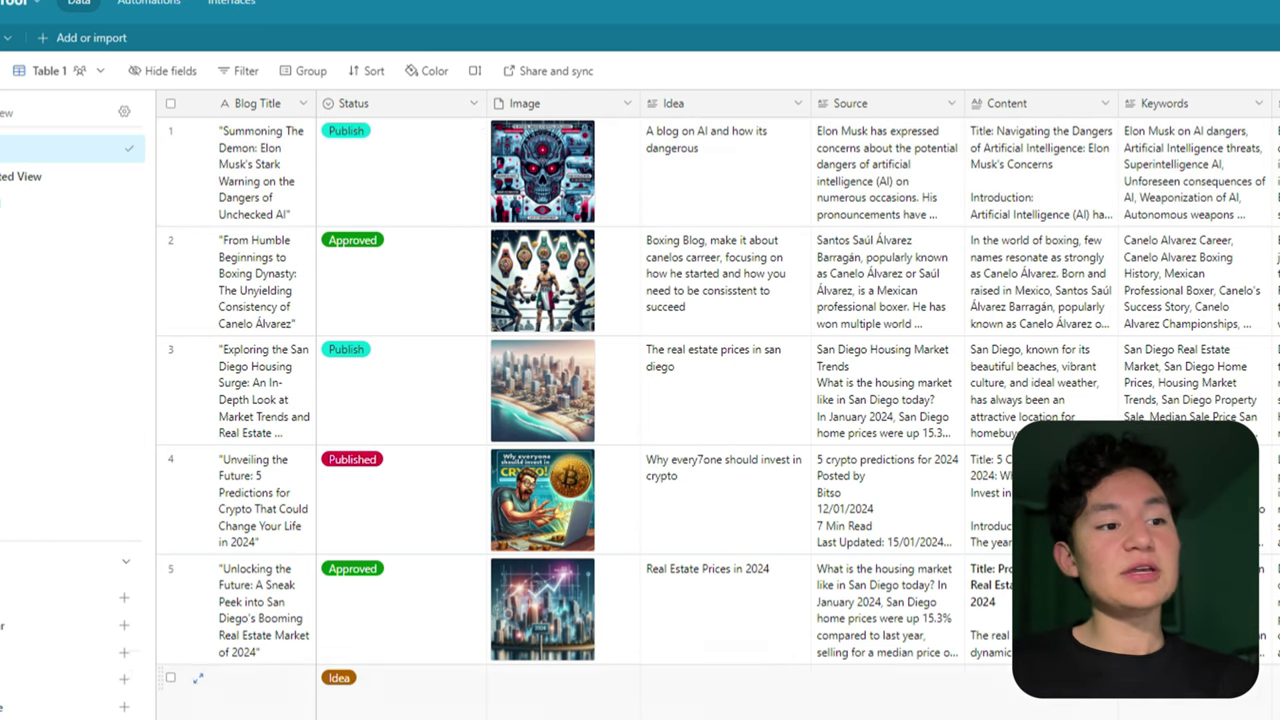
scroll(798, 406, "right", 5)
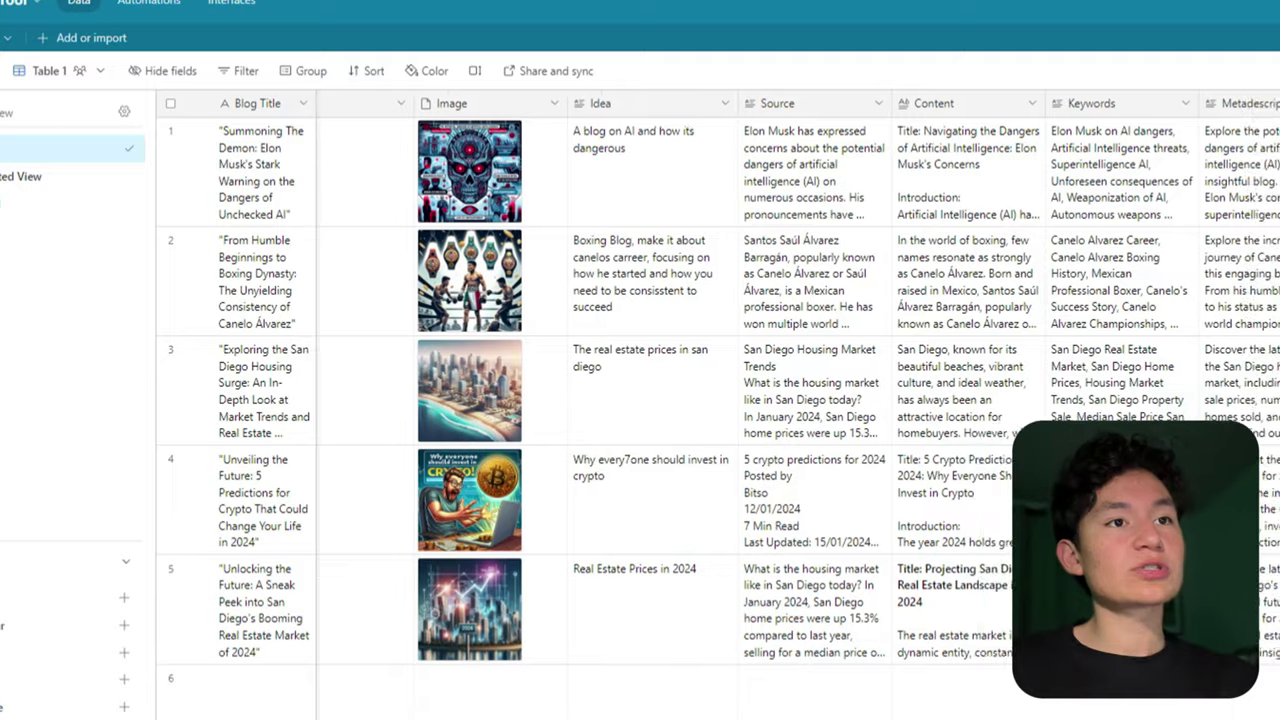
scroll(798, 406, "right", 1)
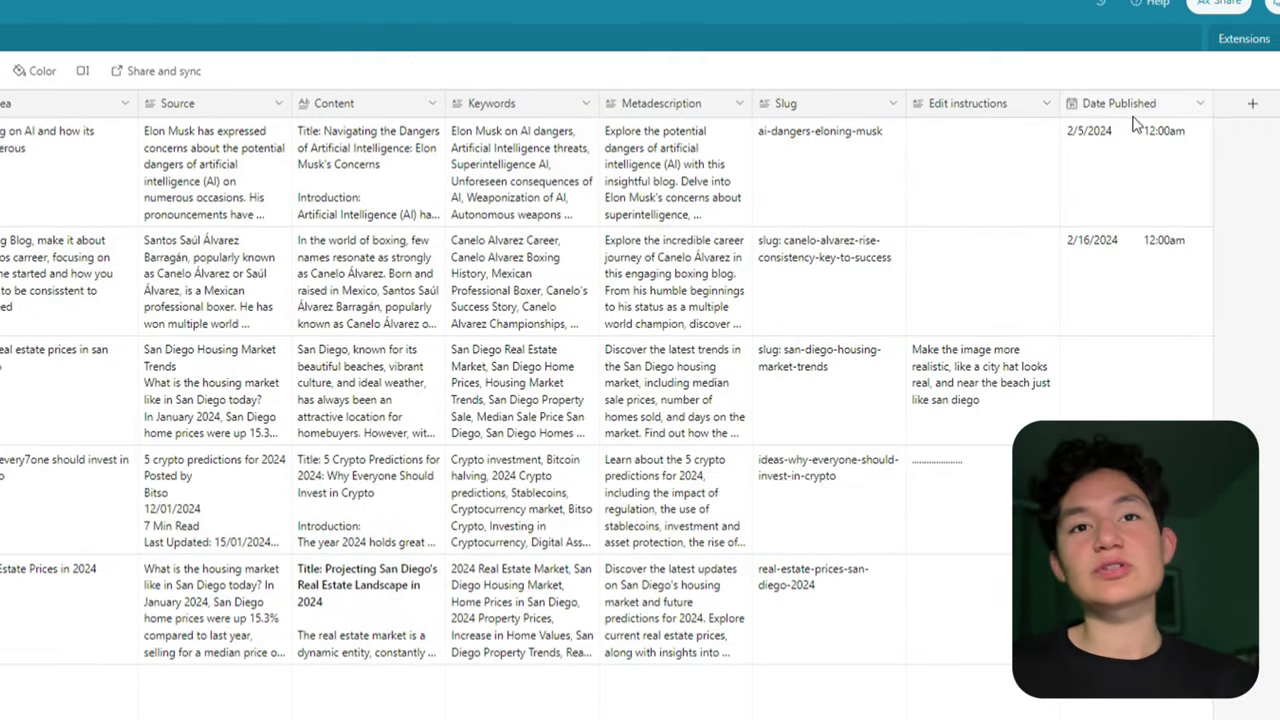
left_click(1254, 106)
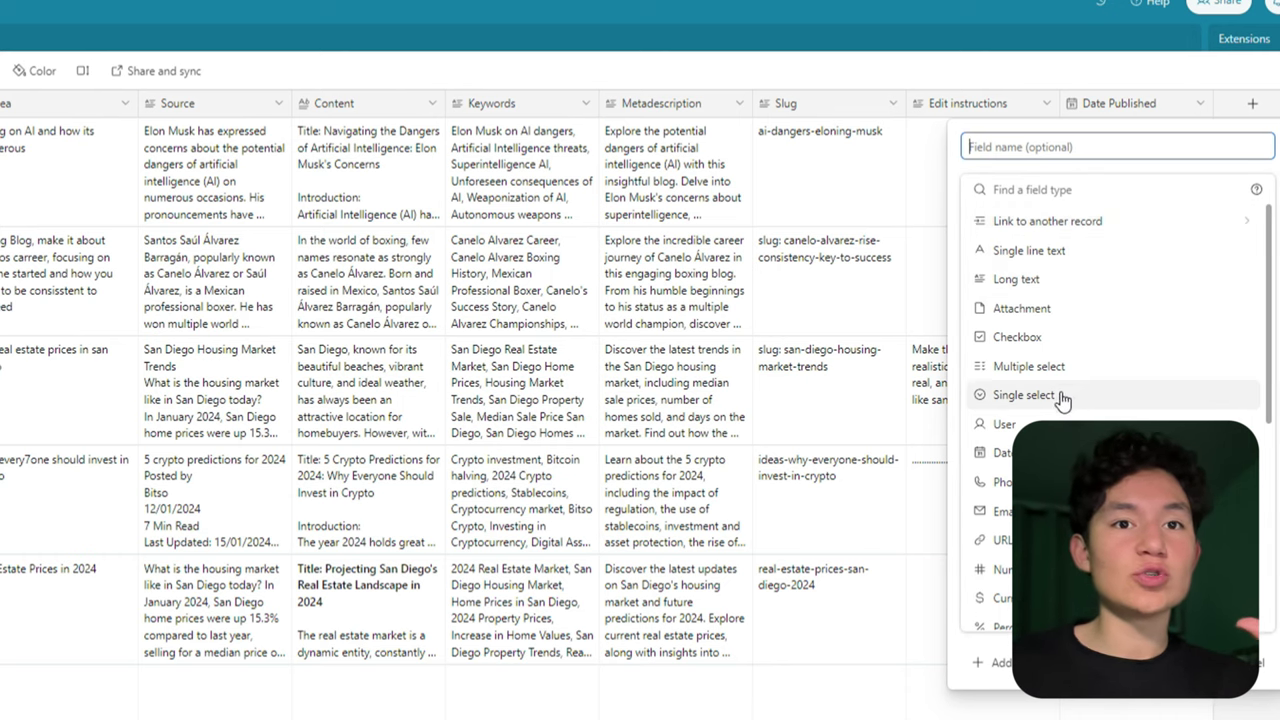
left_click(1024, 395)
left_click(1012, 160)
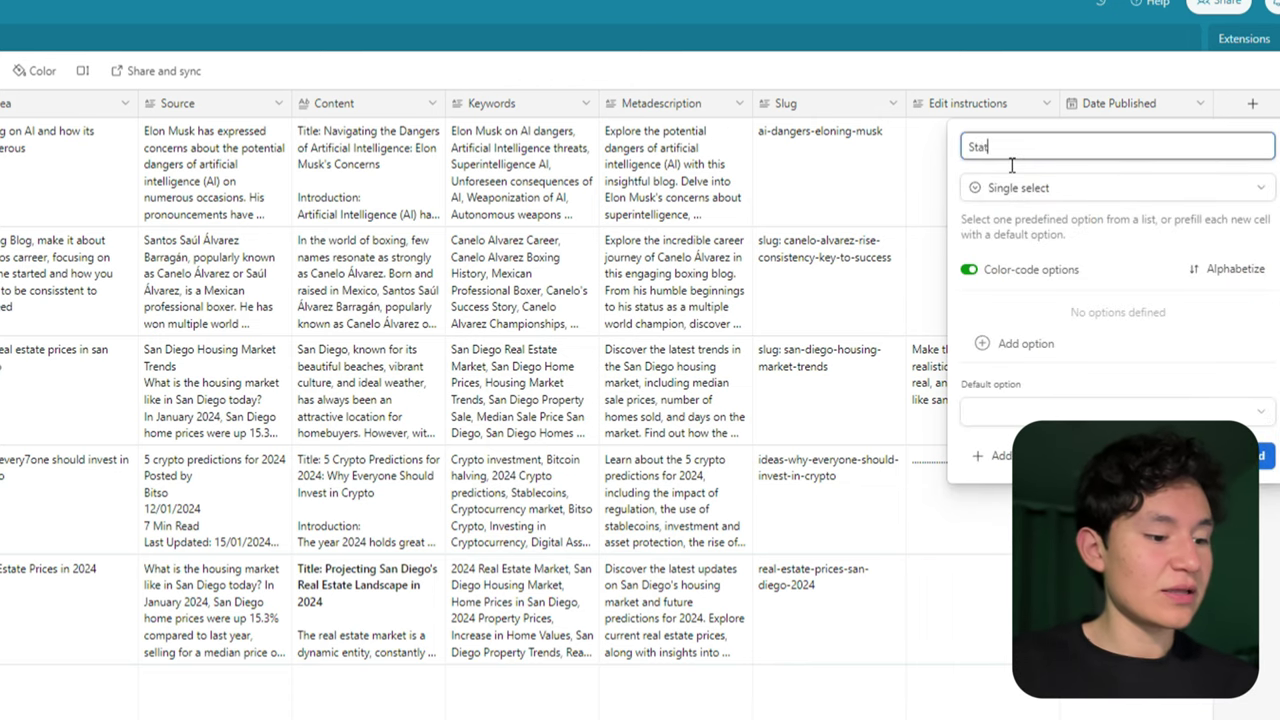
type("Status")
key("Escape")
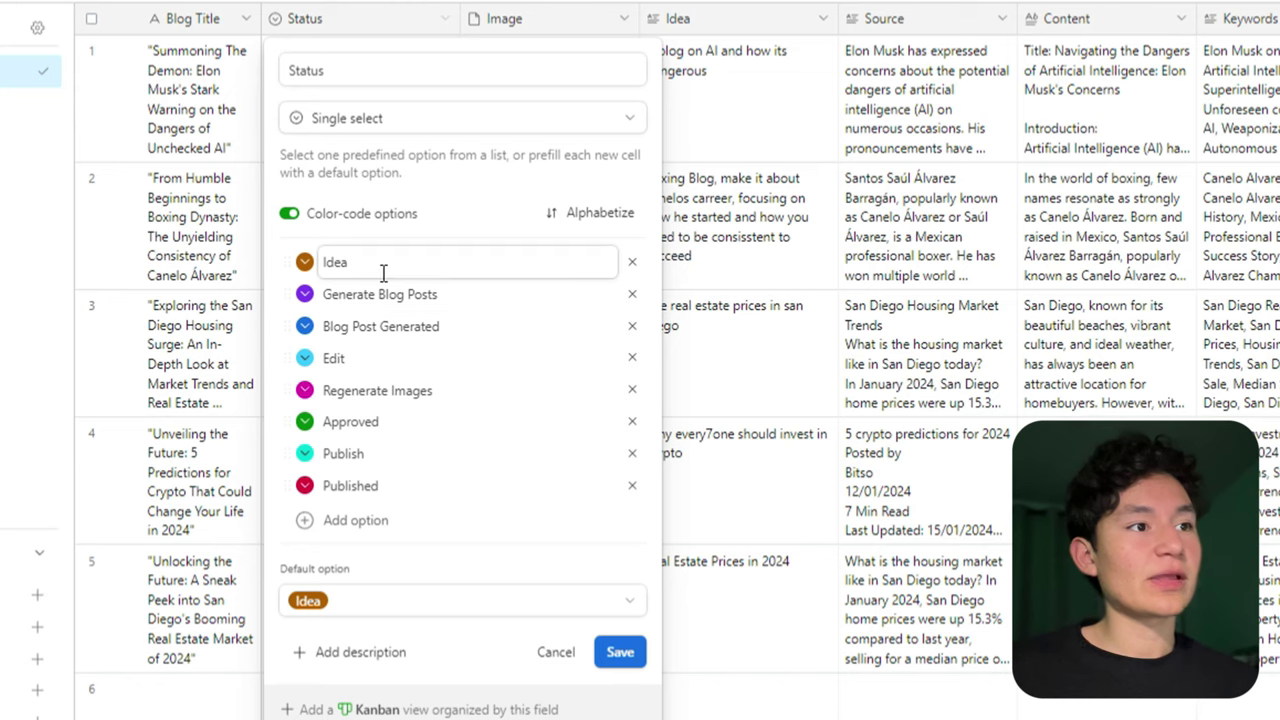
Examine the Status field's single-select options from Idea through Published, then close its settings by saving.
left_click_drag(383, 272, 329, 260)
left_click_drag(529, 306, 222, 312)
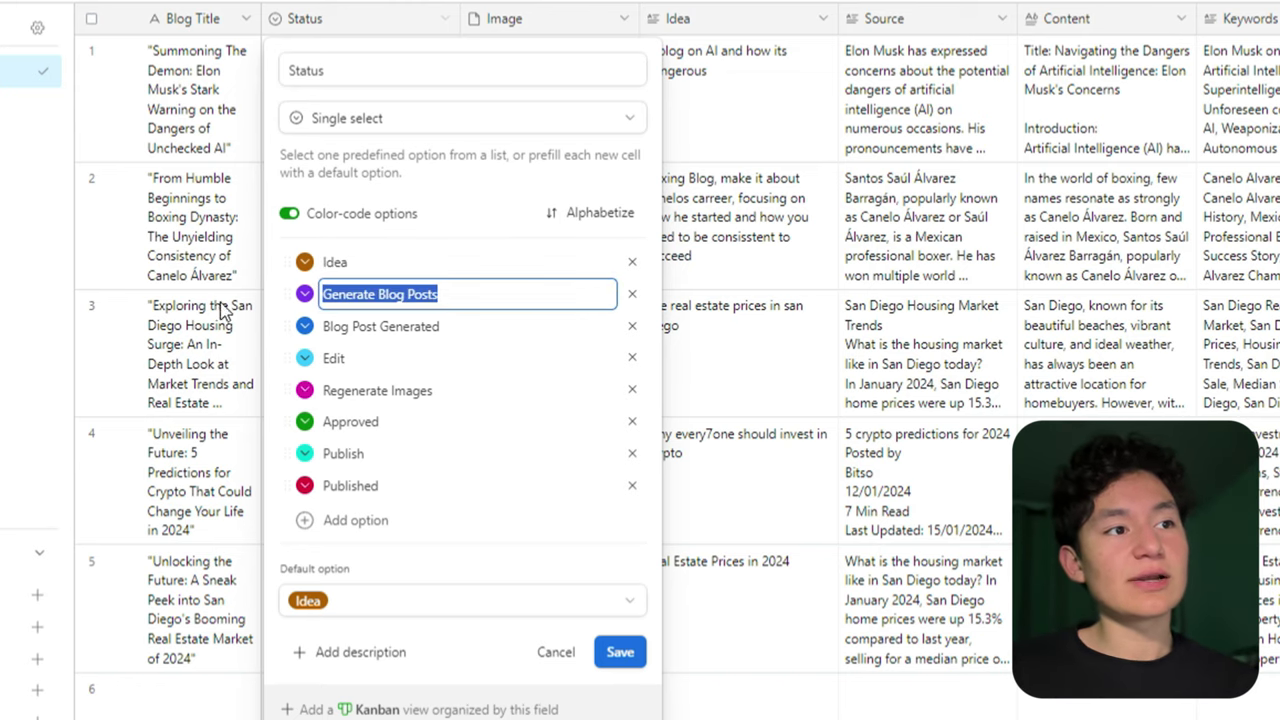
left_click_drag(506, 346, 322, 326)
left_click(474, 340)
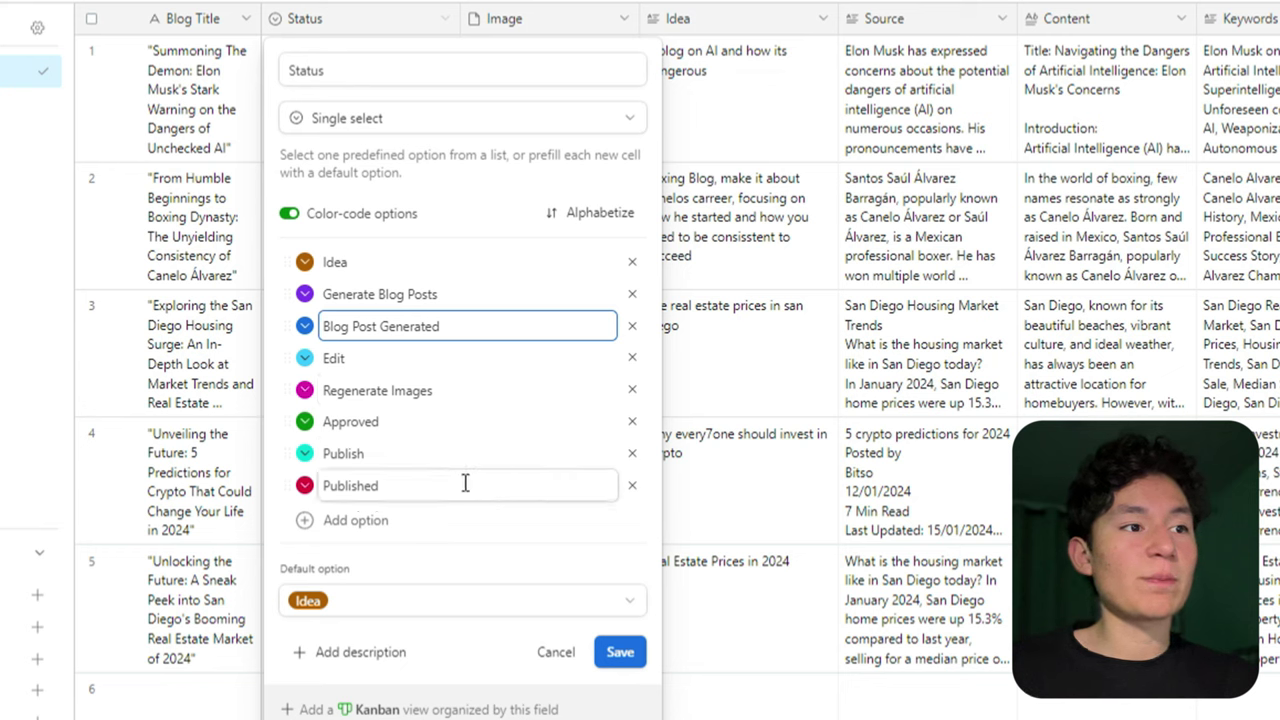
left_click(620, 652)
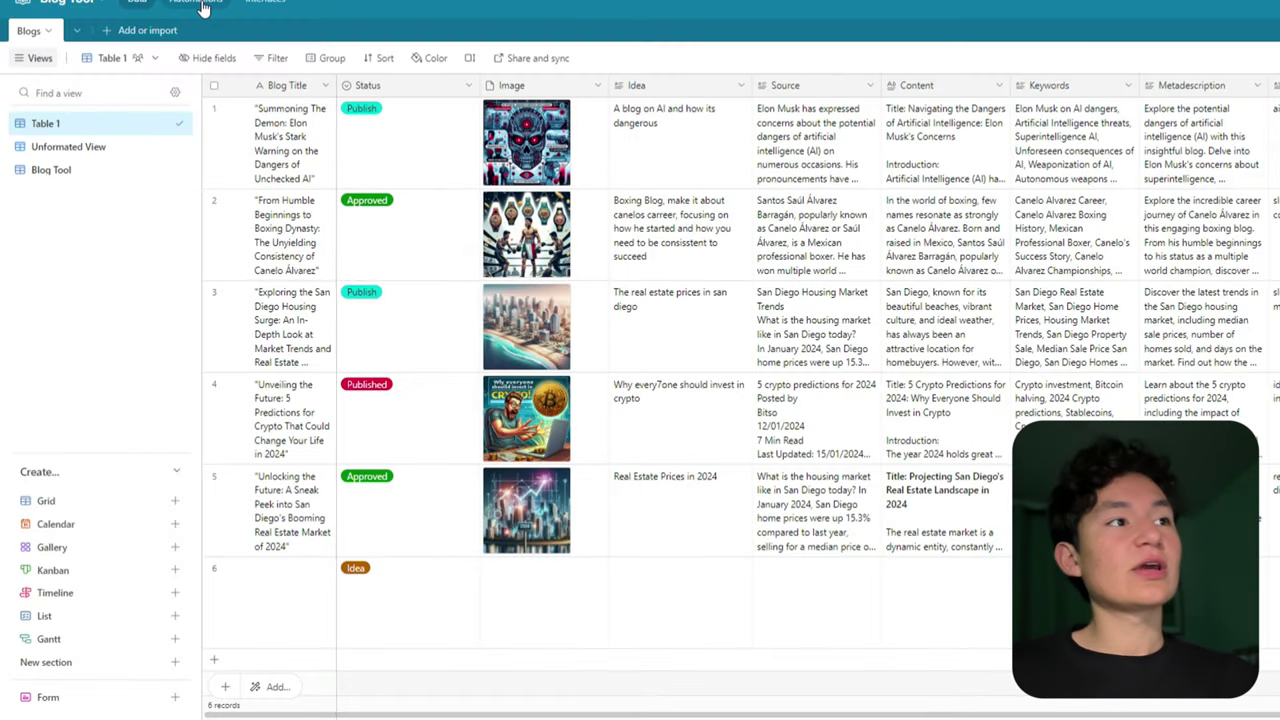
Create a new automation triggered when a record matches conditions, using the Blogs table.
left_click(202, 4)
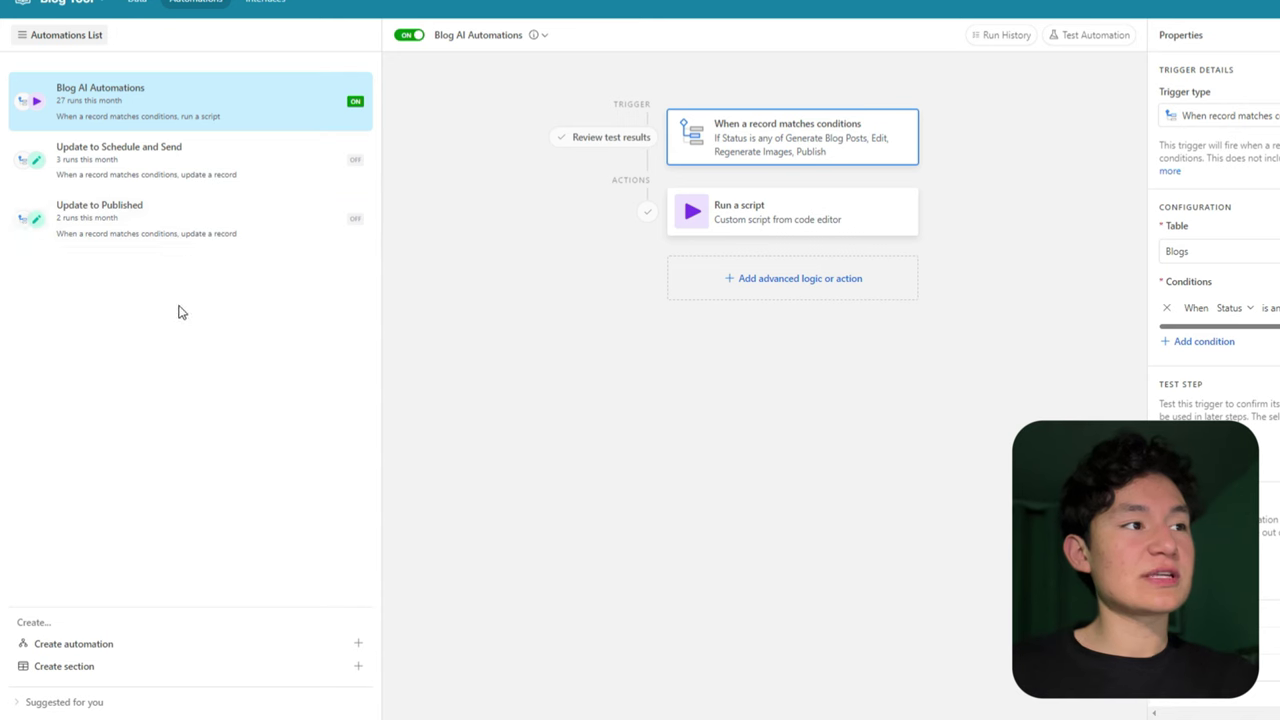
left_click(200, 651)
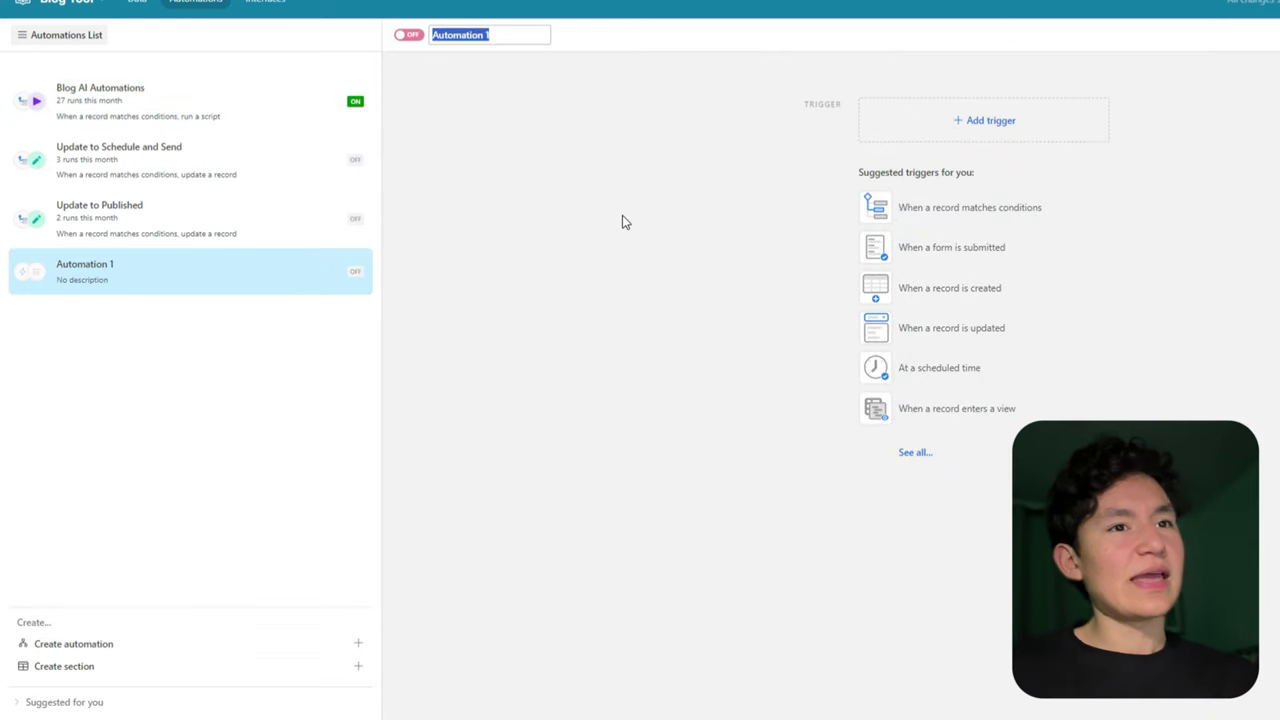
left_click(937, 122)
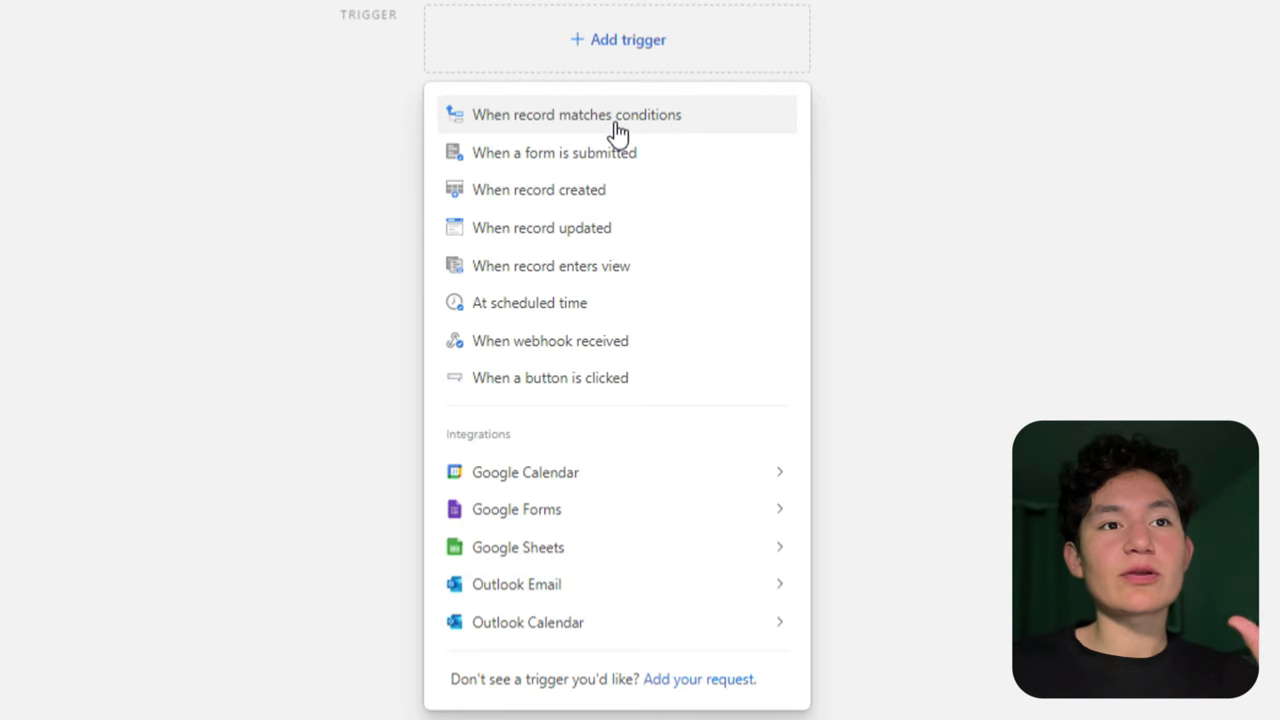
left_click(617, 130)
left_click(809, 312)
left_click(793, 395)
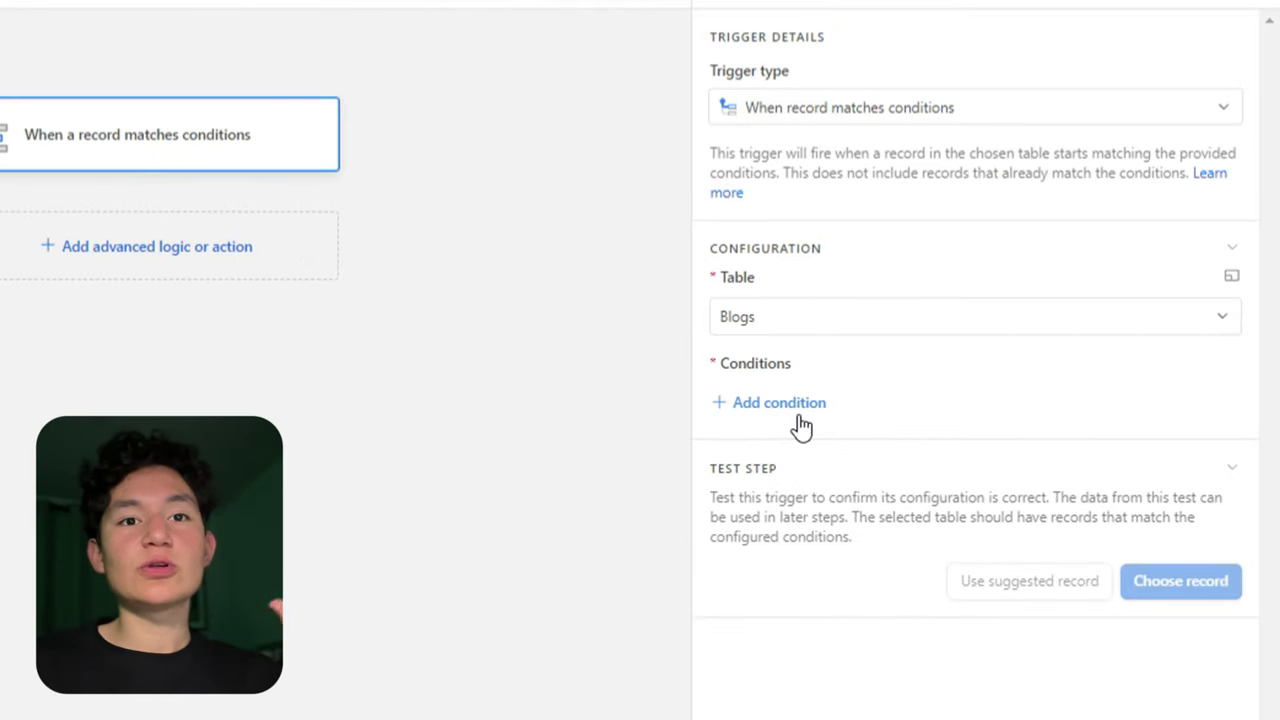
Add a trigger condition on the Status field with the "is any of" operator.
left_click(795, 405)
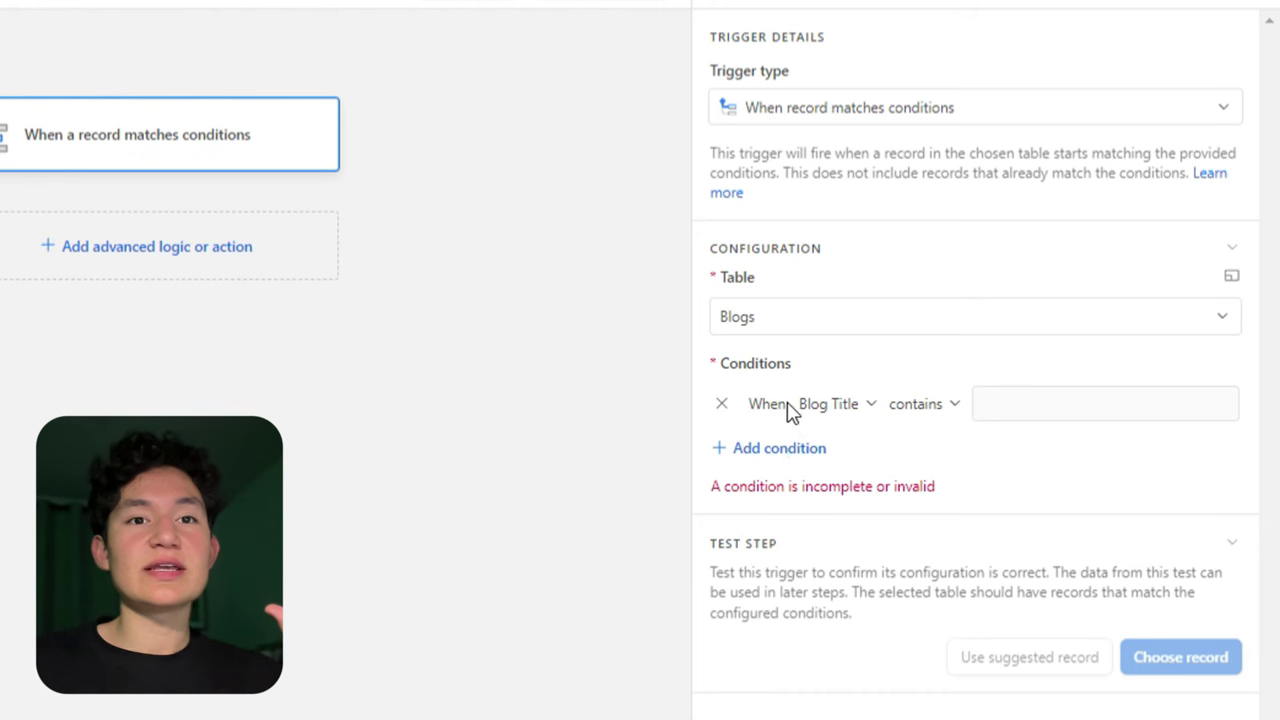
left_click(830, 404)
left_click(883, 516)
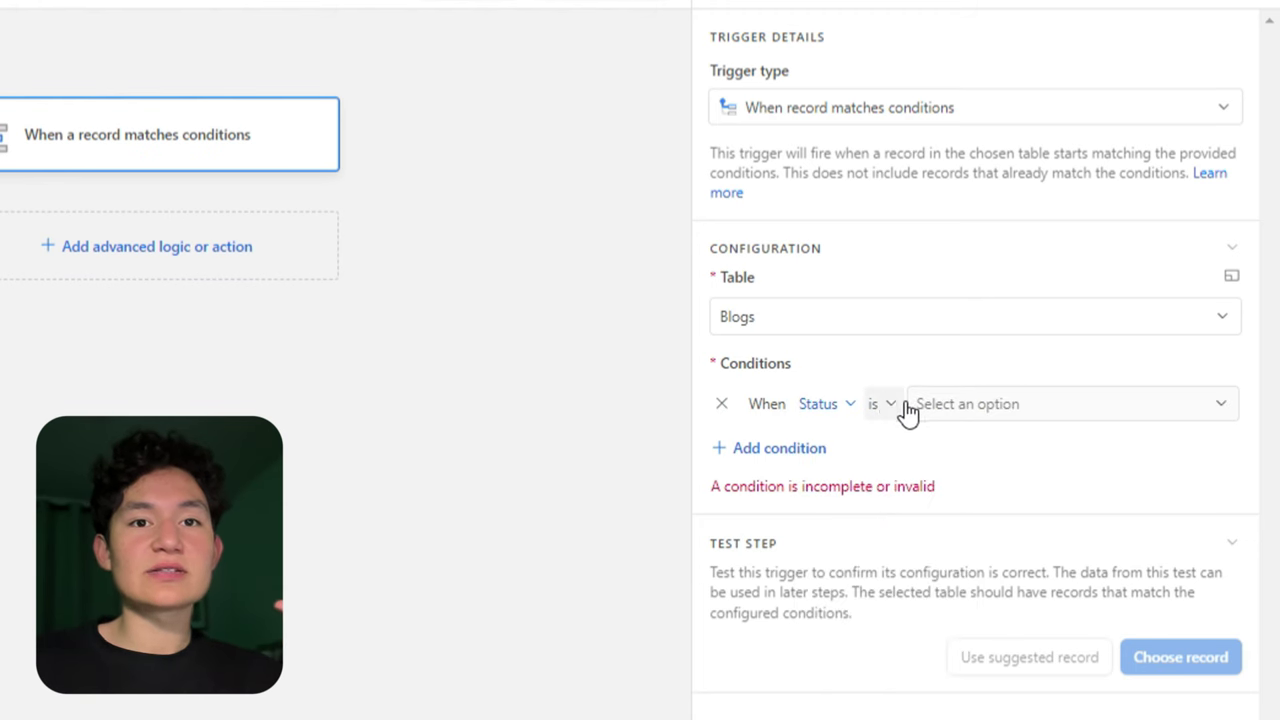
left_click(905, 409)
left_click(929, 548)
Select Generate Blog Posts, Edit, Regenerate Images and Publish as the condition's statuses, and close the trigger properties.
left_click(977, 410)
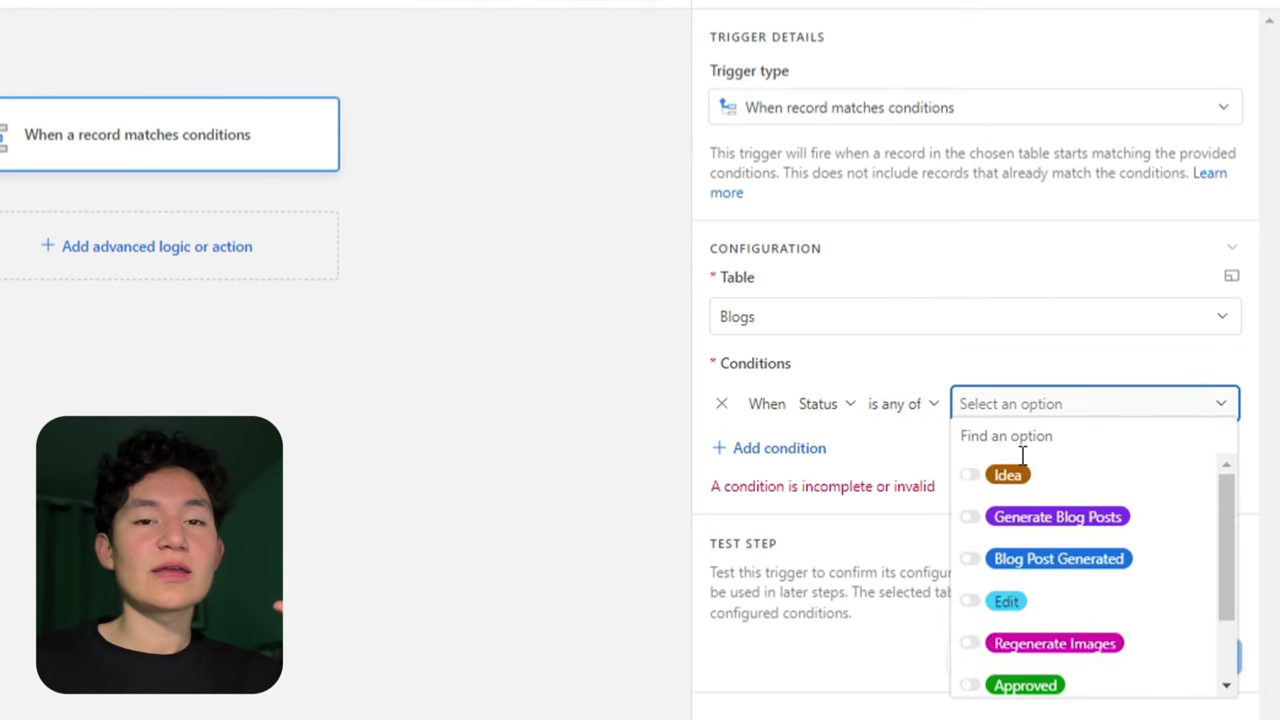
left_click(1005, 519)
scroll(1030, 518, "down", 1)
left_click(1000, 512)
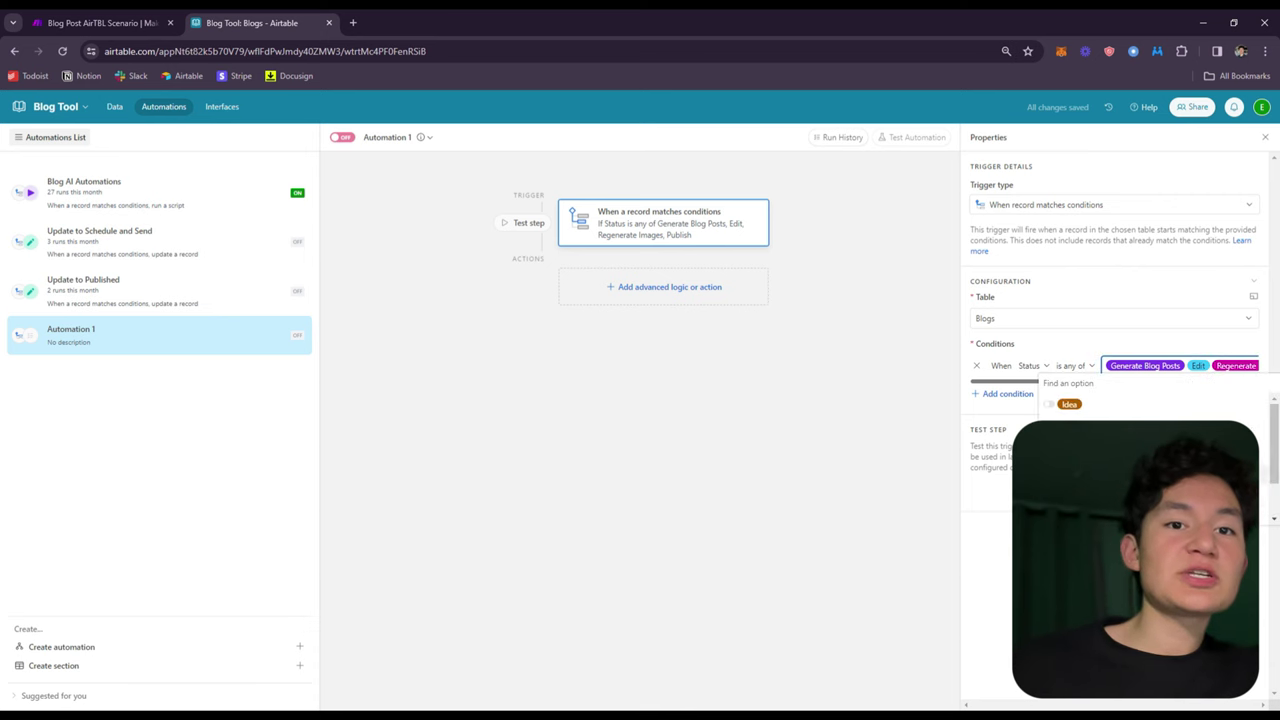
scroll(1100, 400, "down", 2)
key("Escape")
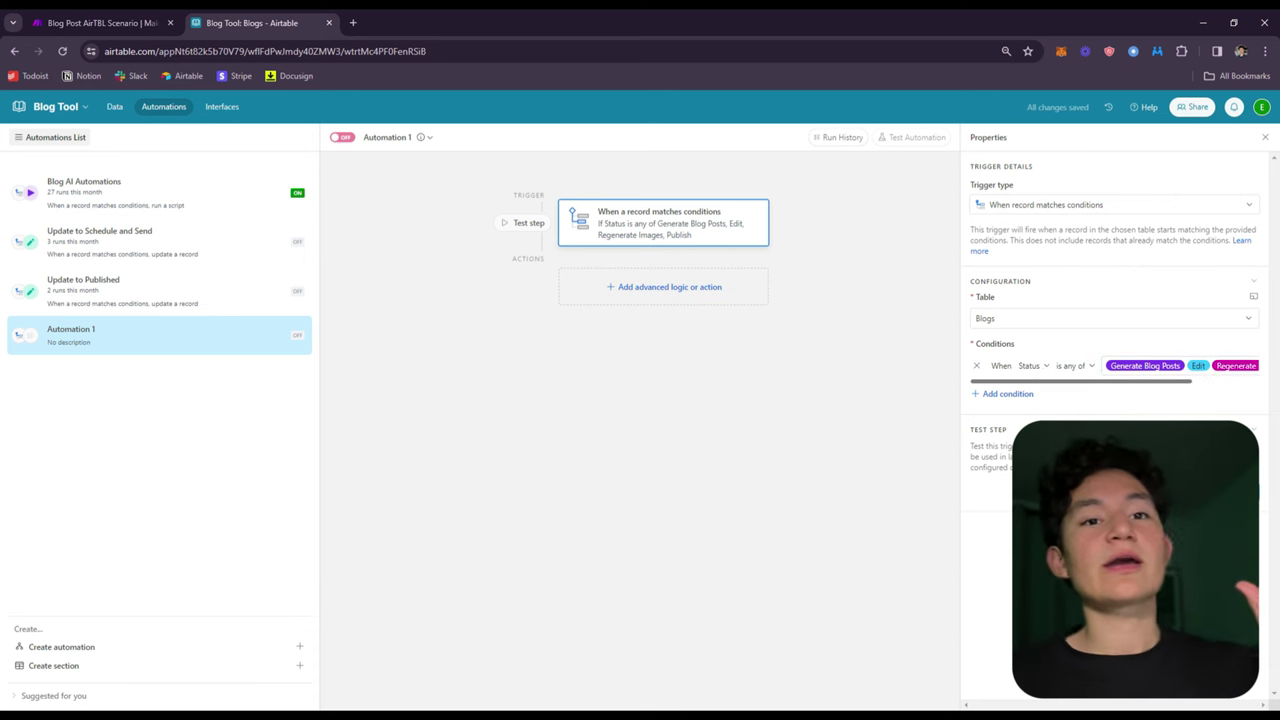
left_click(1267, 139)
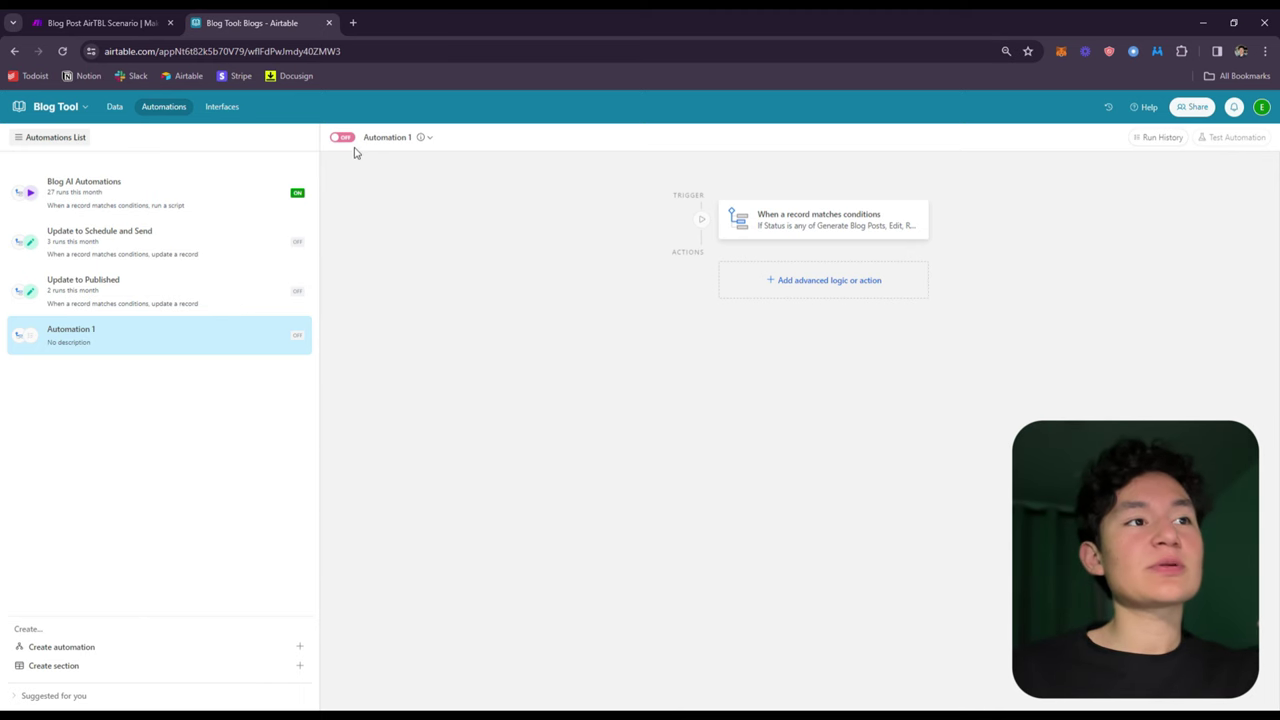
Turn off the existing Blog AI Automations automation.
left_click(120, 107)
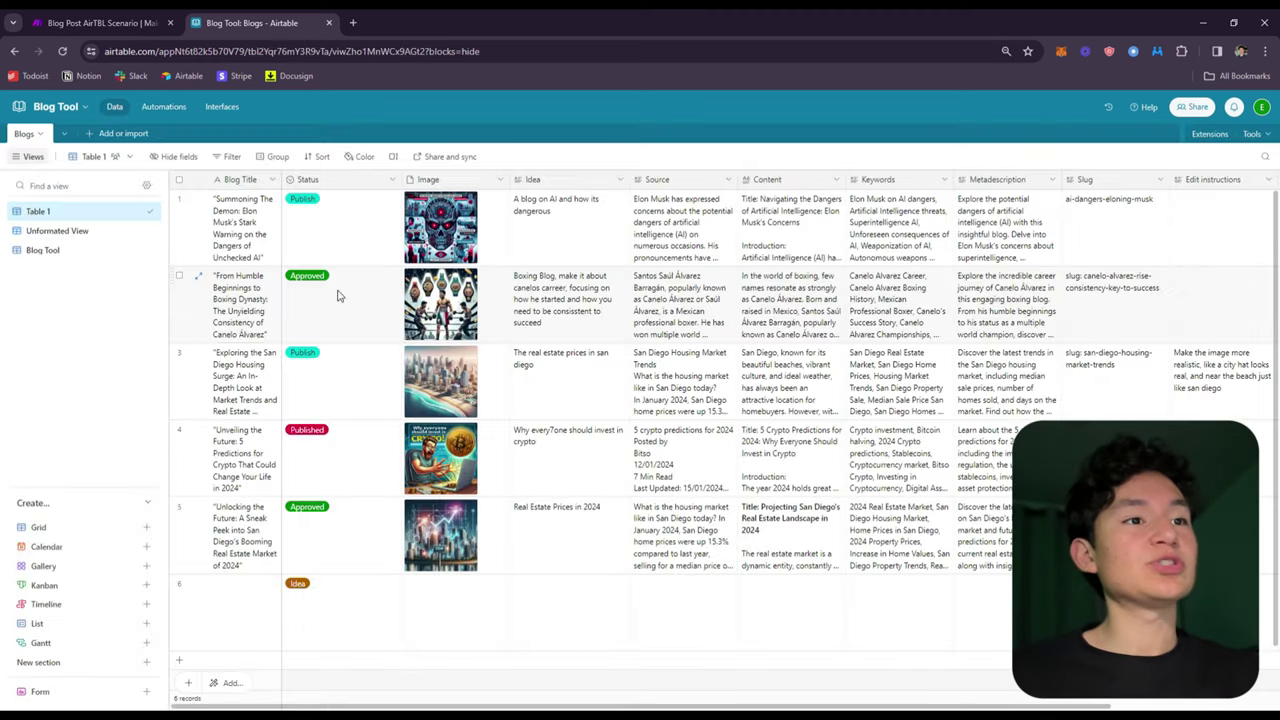
left_click(163, 106)
left_click(89, 183)
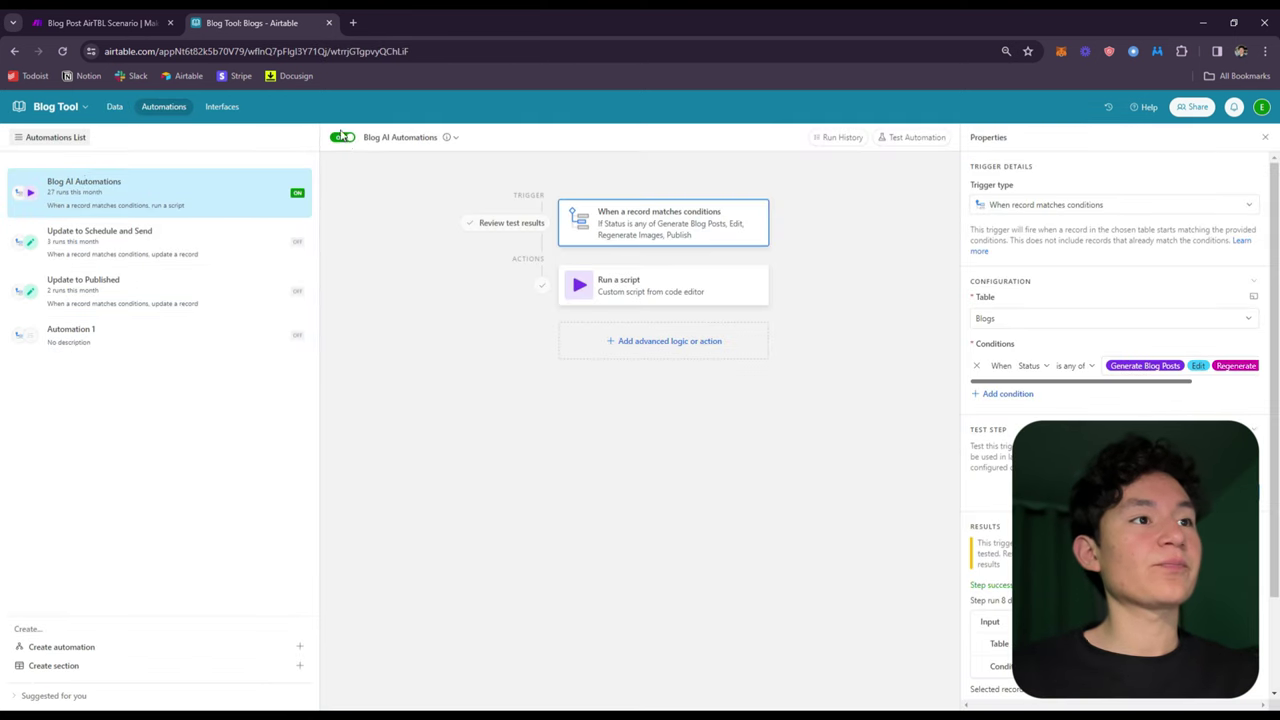
left_click(341, 136)
Set the status of the empty sixth record in the Blogs table to Generate Blog Posts.
left_click(115, 106)
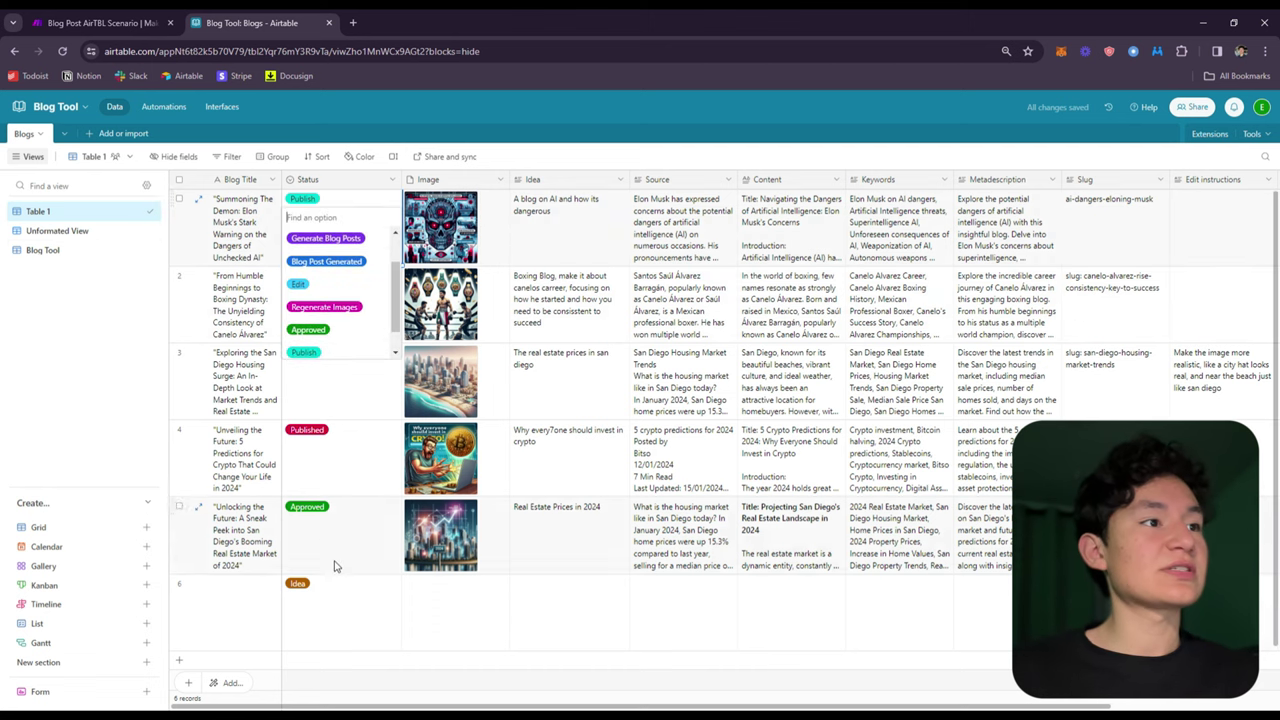
left_click(310, 595)
left_click(359, 610)
scroll(360, 530, "down", 1)
left_click(325, 452)
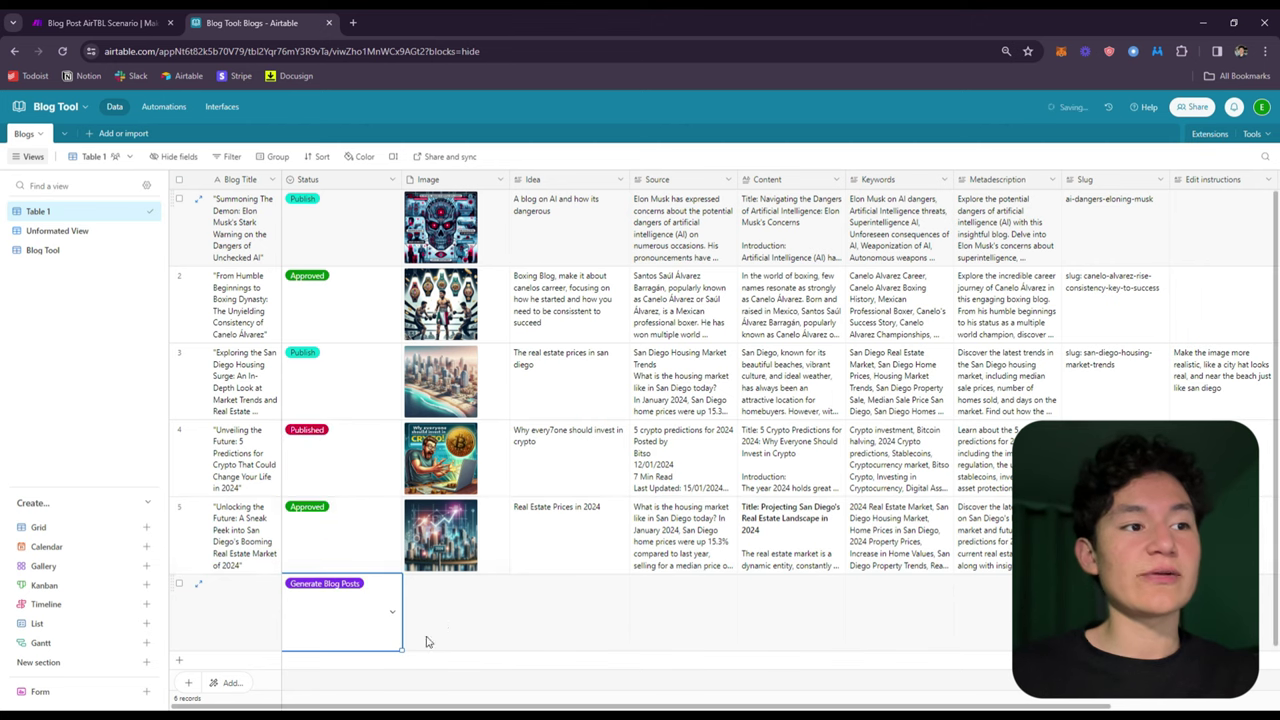
Return to Automation 1 and add a Run script action after its trigger.
left_click(163, 106)
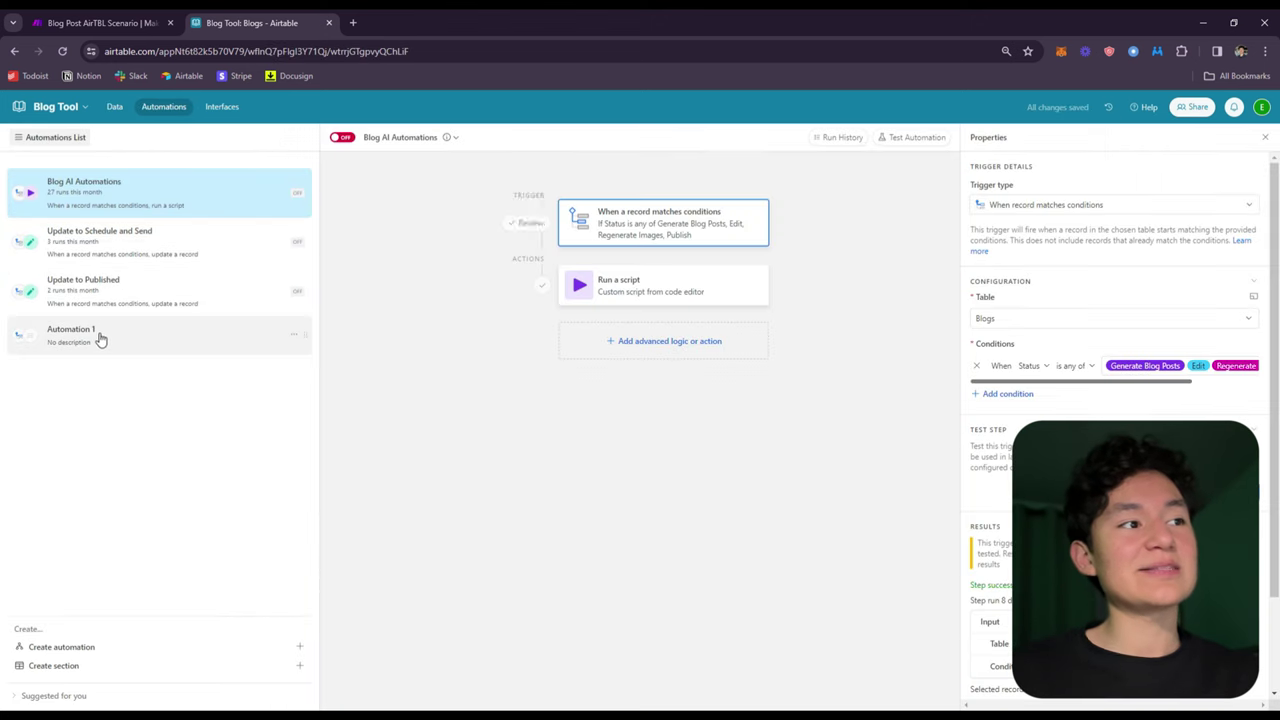
left_click(100, 338)
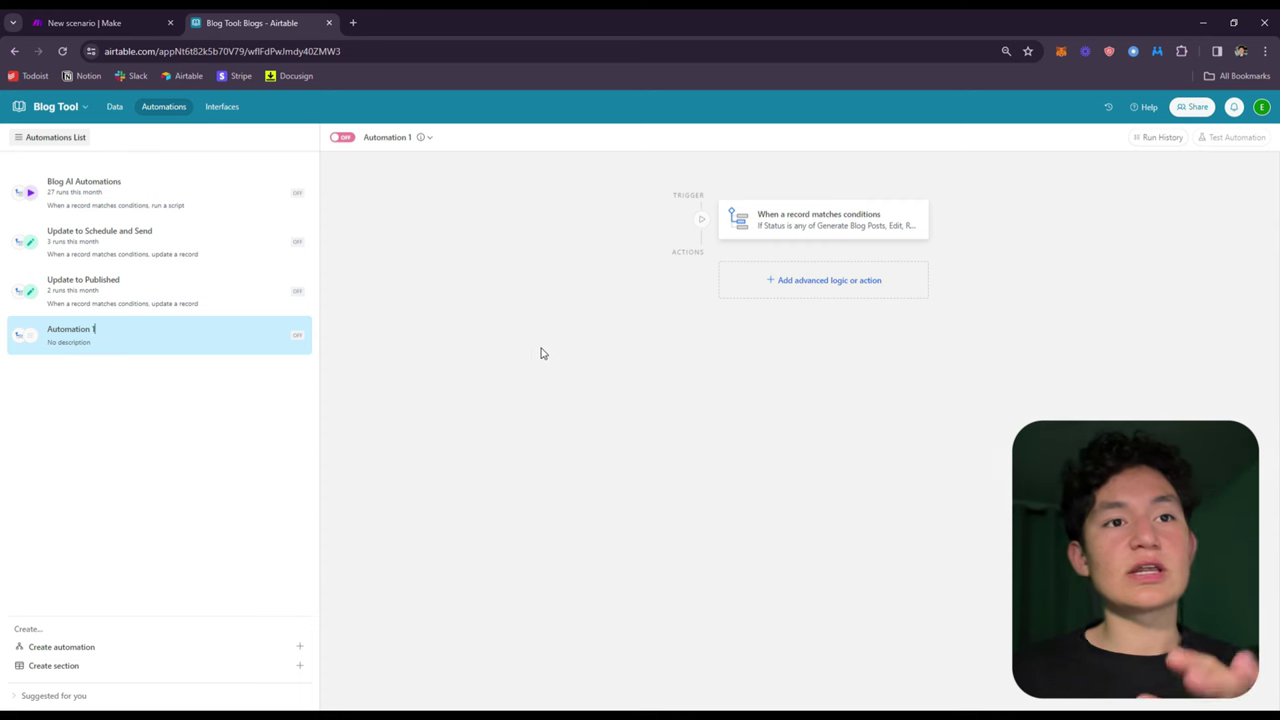
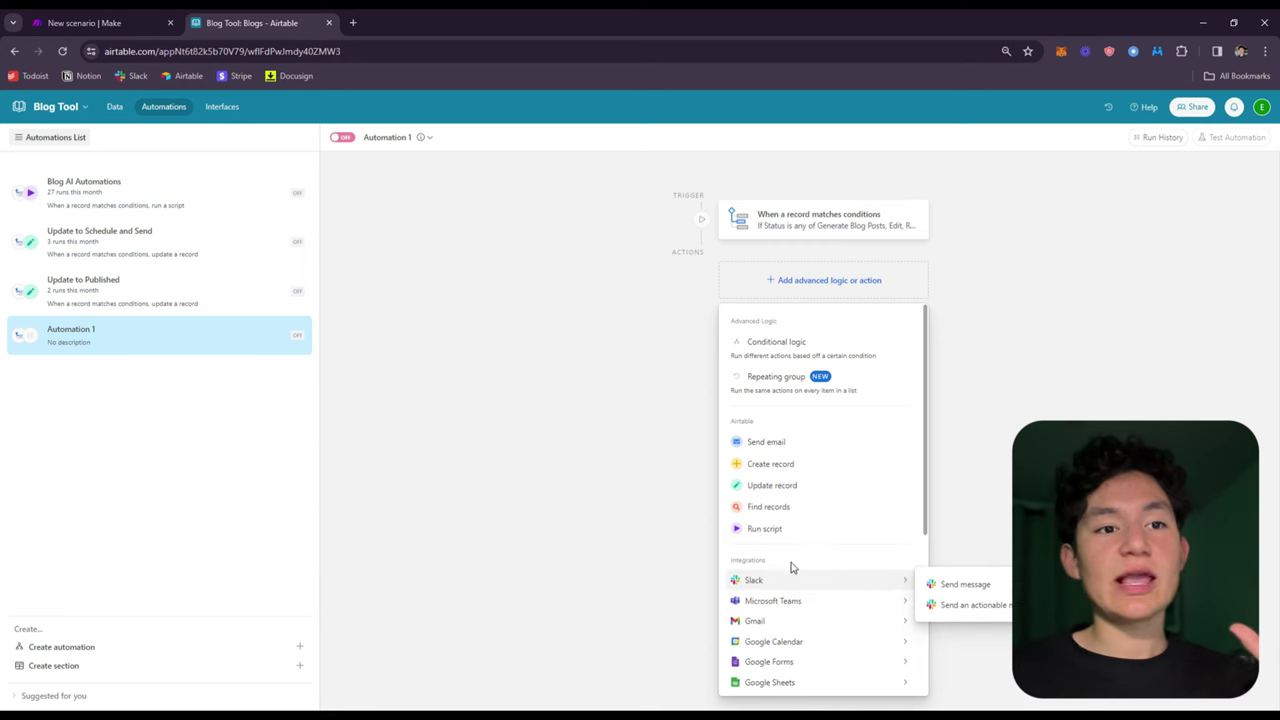
left_click(808, 535)
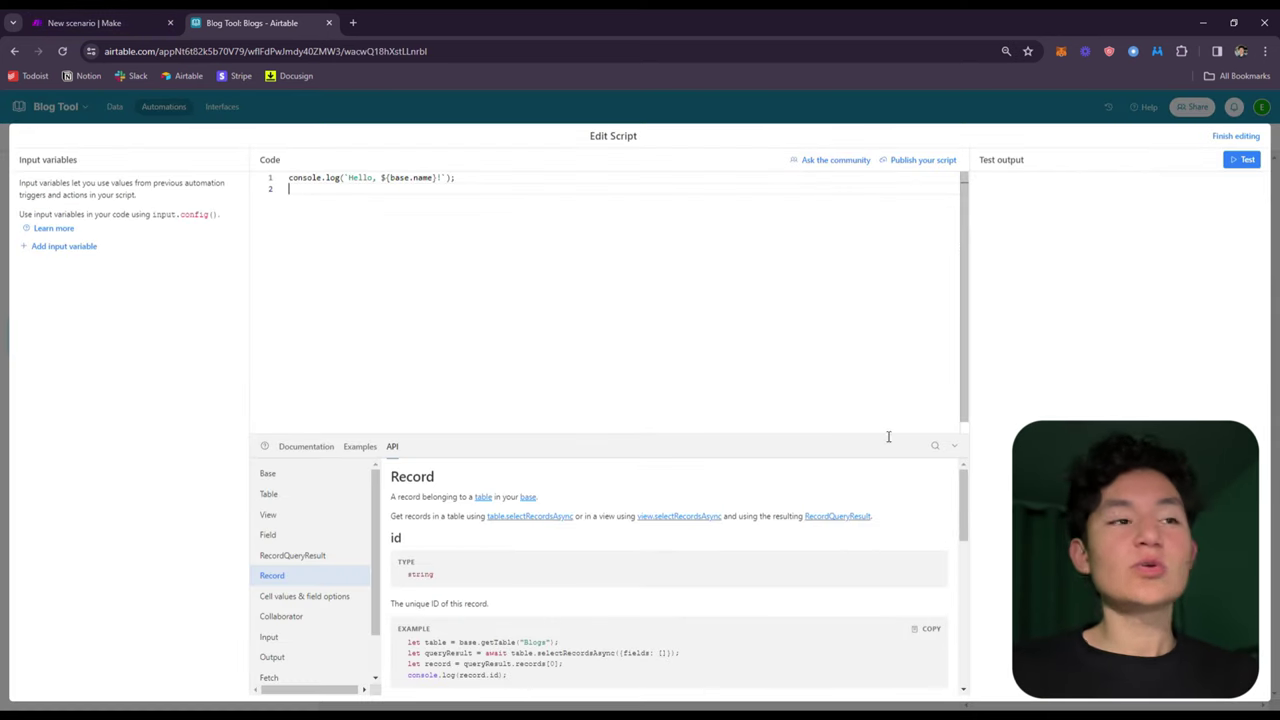
Switch to Make and name the new scenario "BLOG YT".
left_click(84, 22)
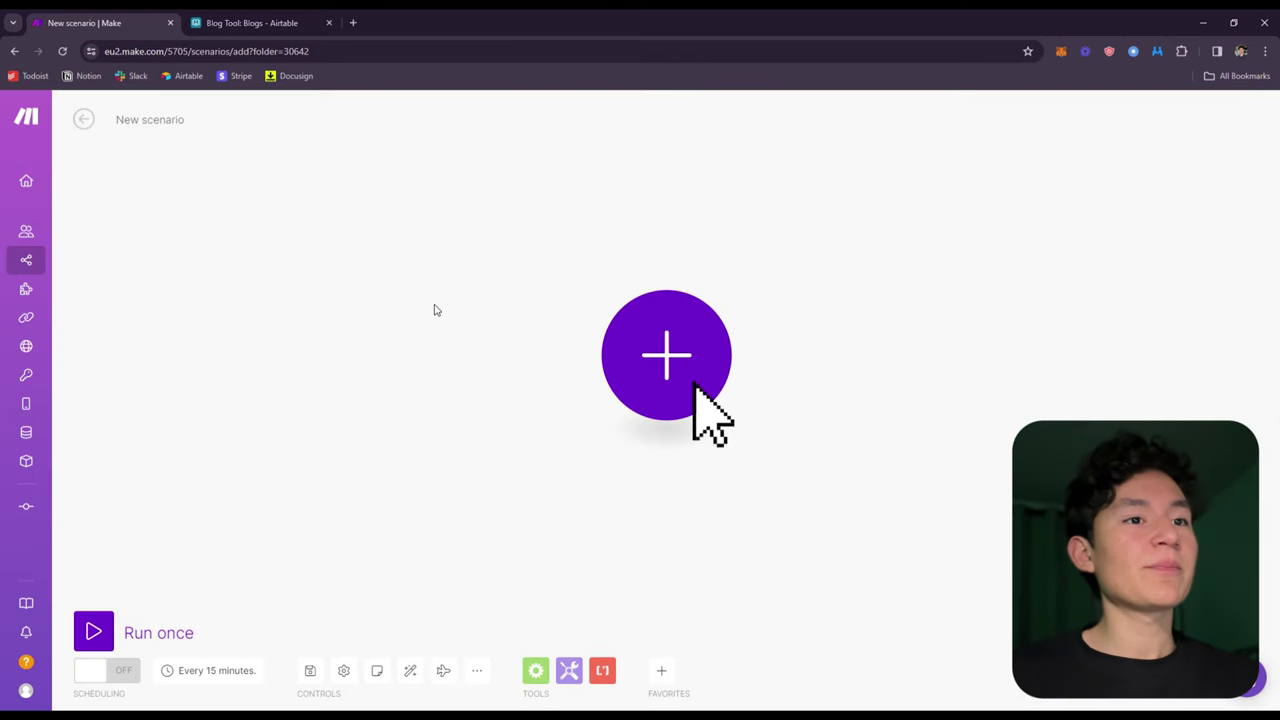
double_click(163, 120)
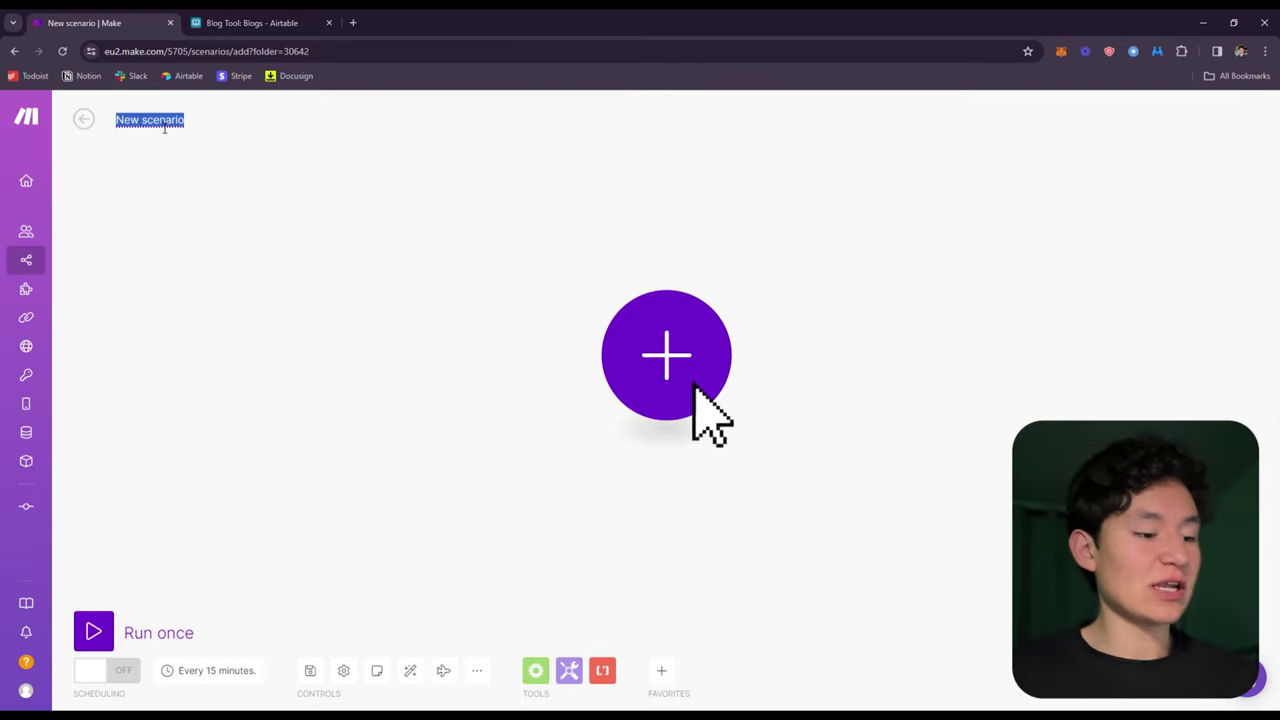
type("BLOG ")
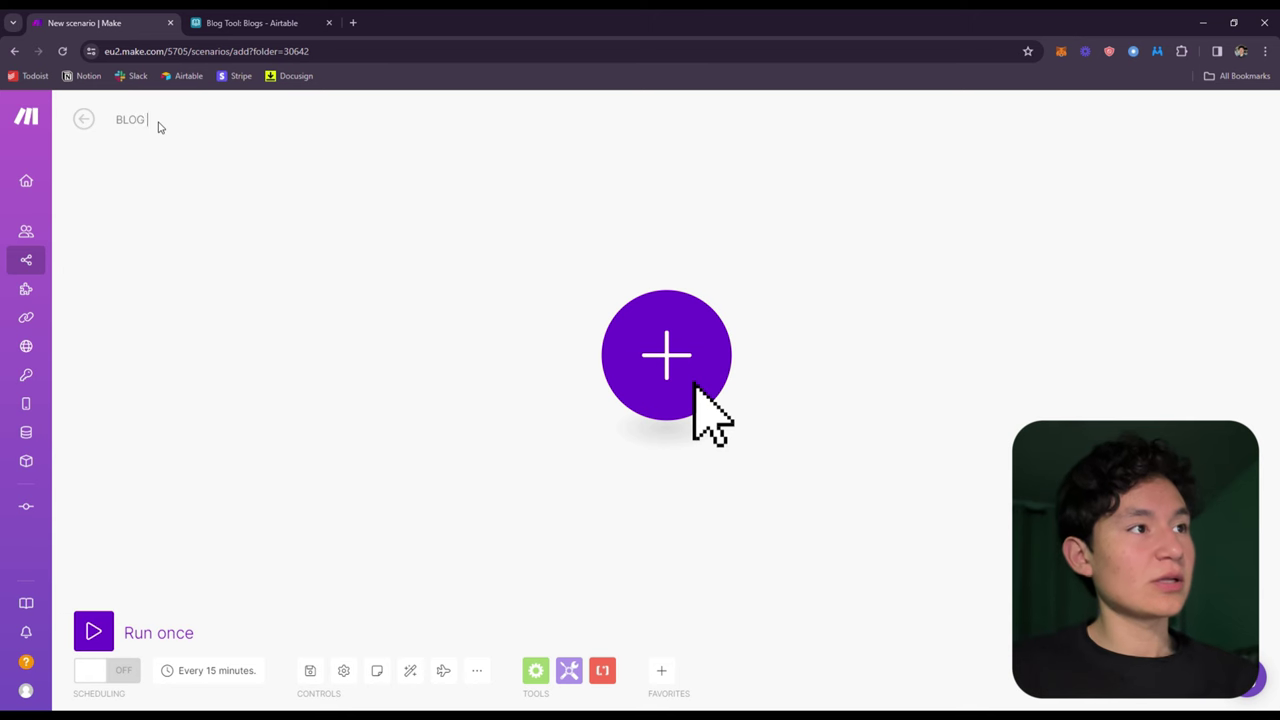
type("YT")
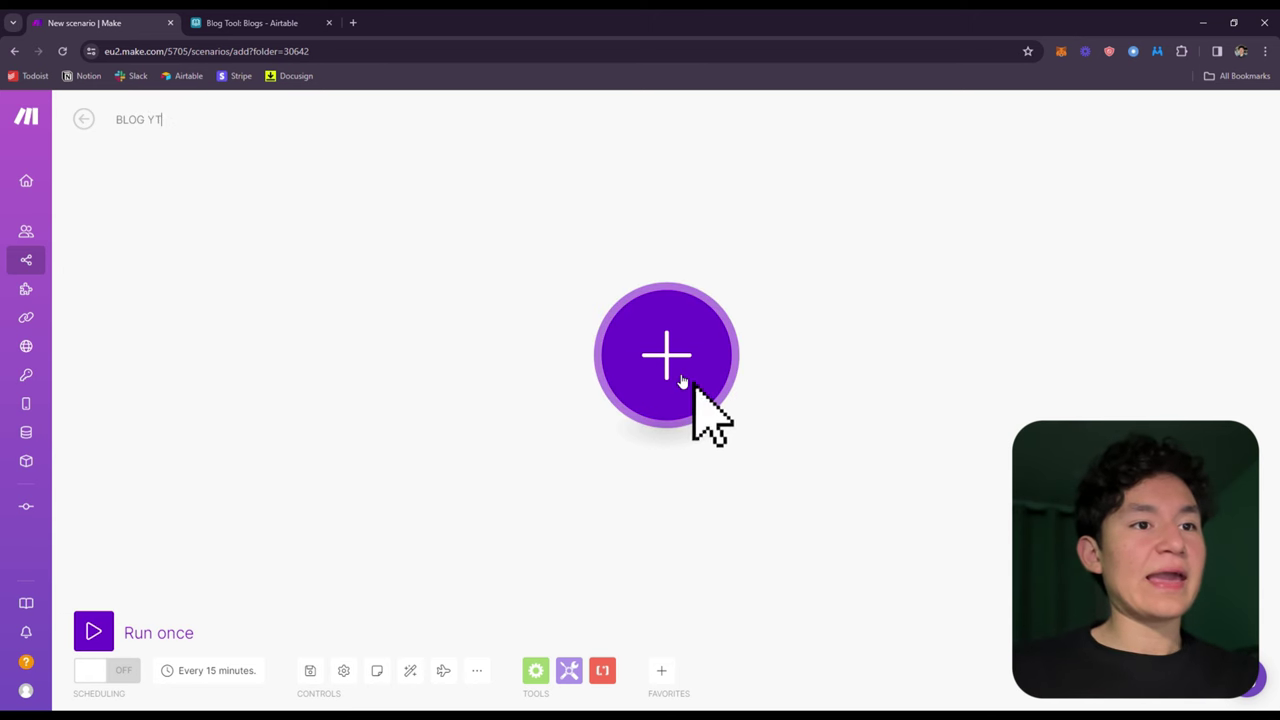
Add a Webhooks Custom webhook module as the scenario's trigger.
left_click(690, 378)
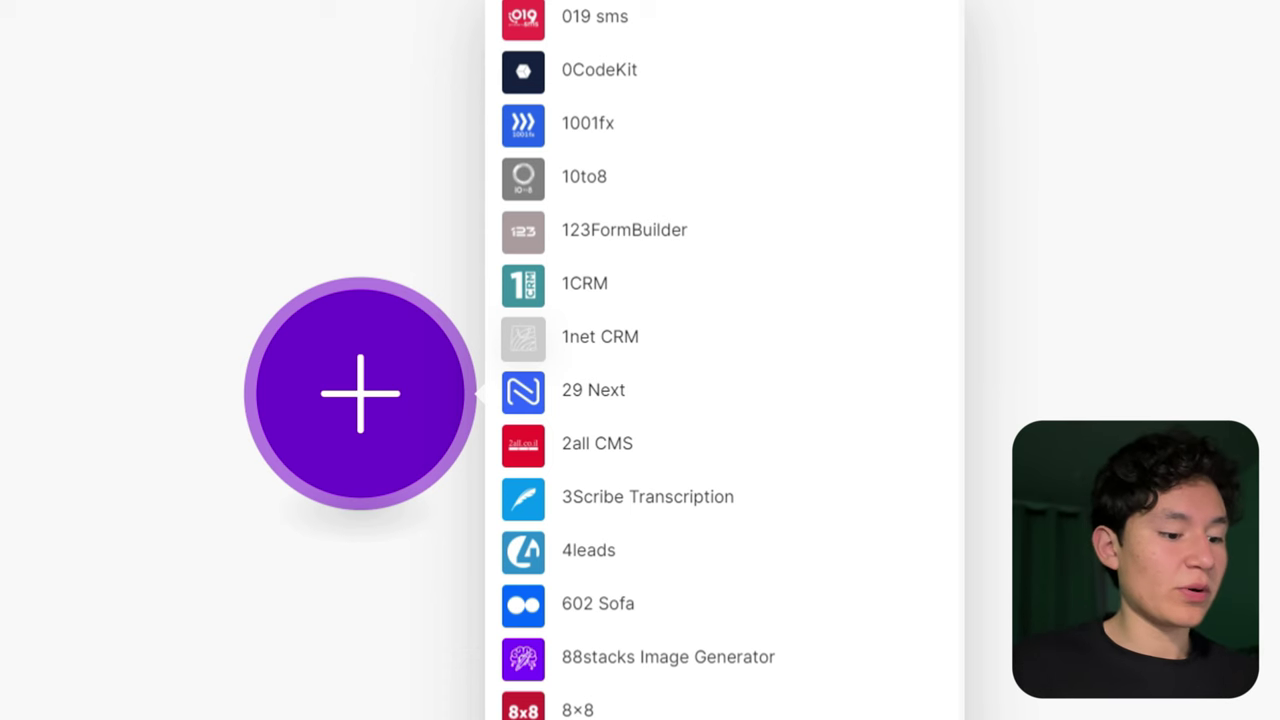
scroll(691, 577, "down", 10)
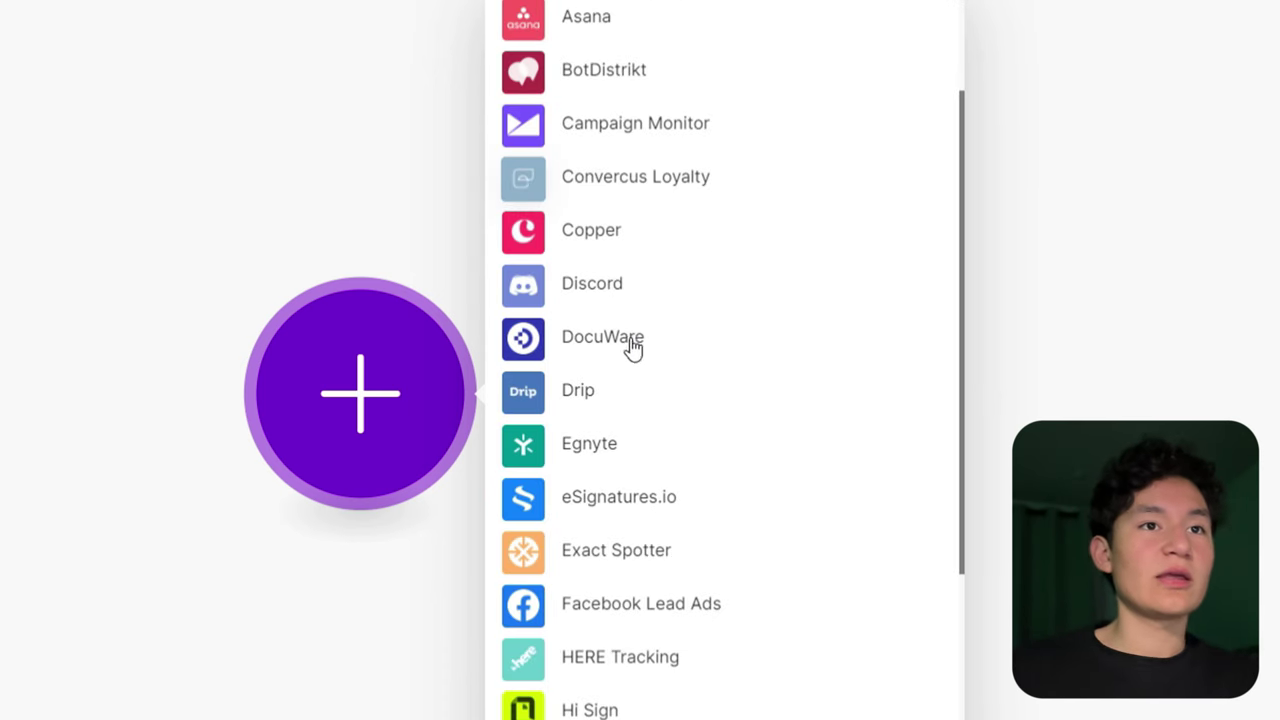
scroll(626, 370, "up", 3)
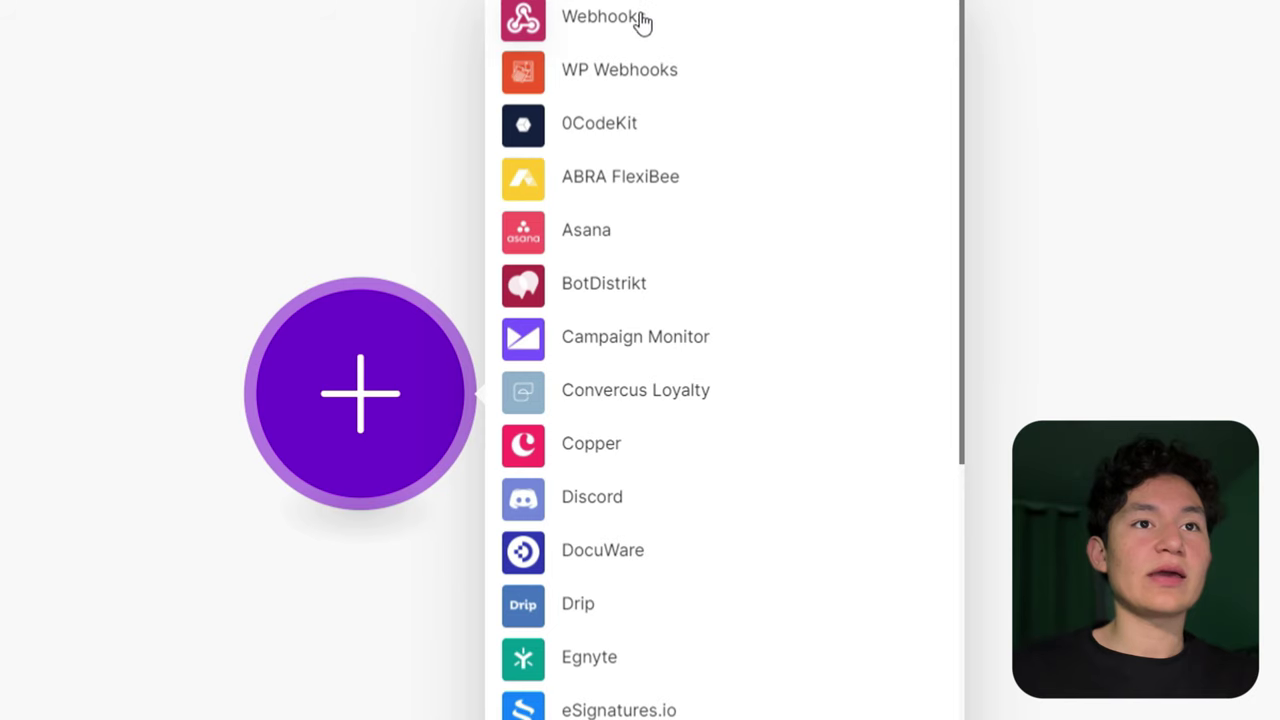
left_click(641, 22)
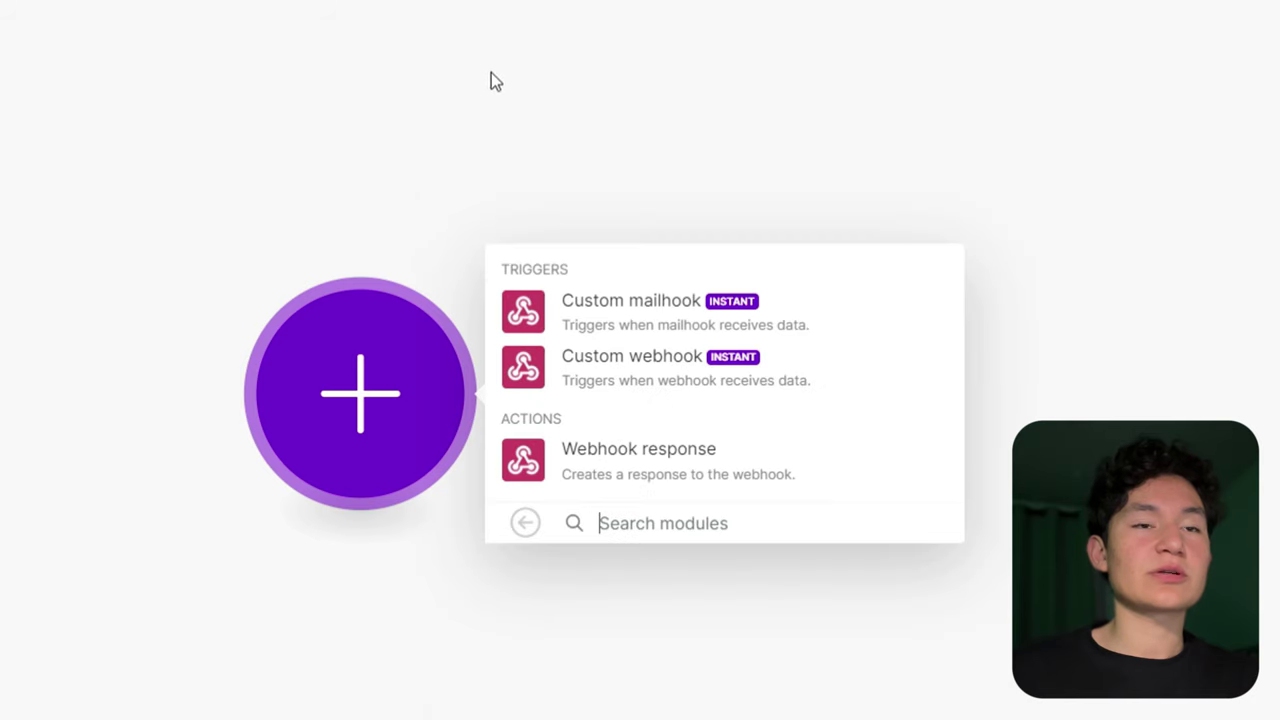
left_click(667, 390)
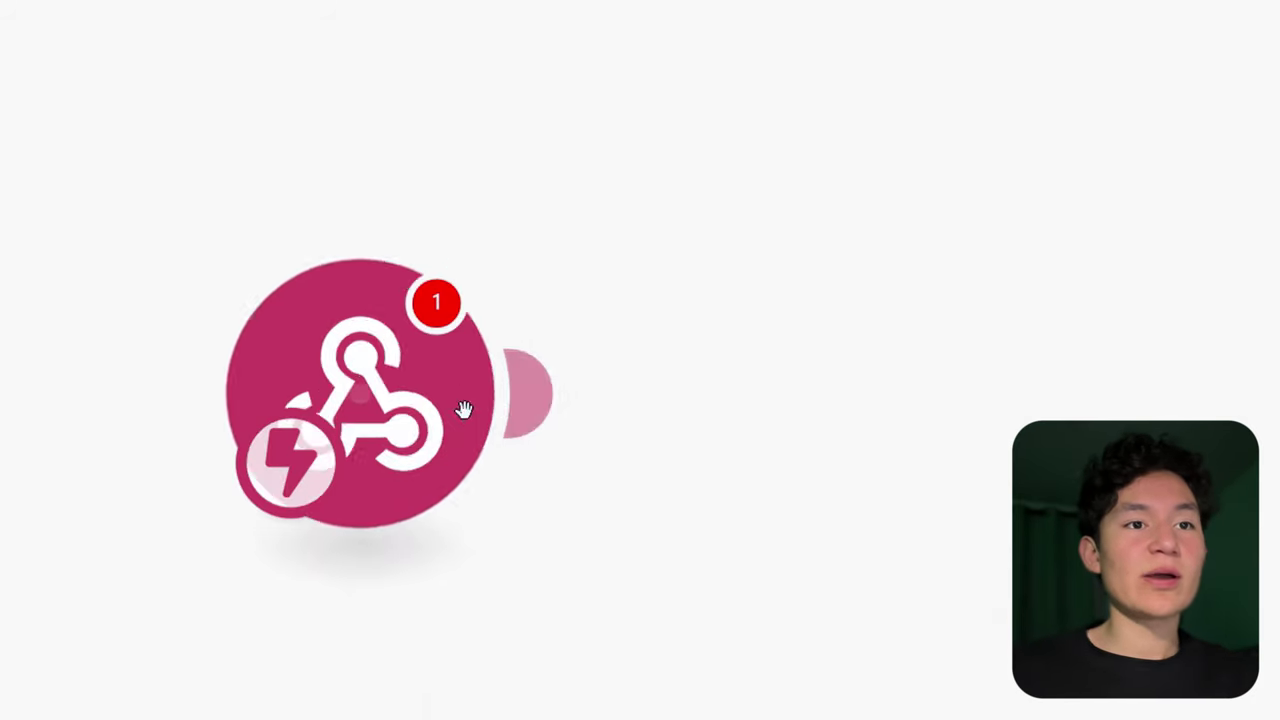
Create a webhook named "BLOG" for the trigger module and copy its address.
left_click(743, 398)
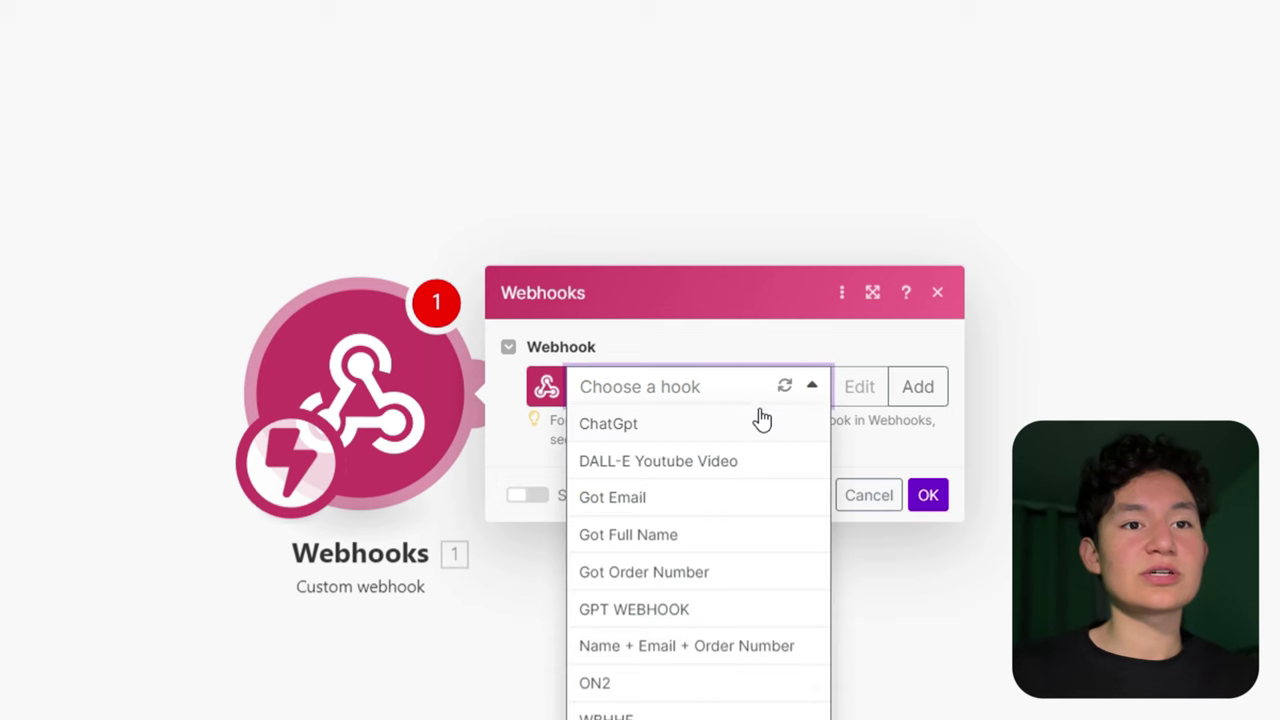
left_click(938, 390)
triple_click(706, 300)
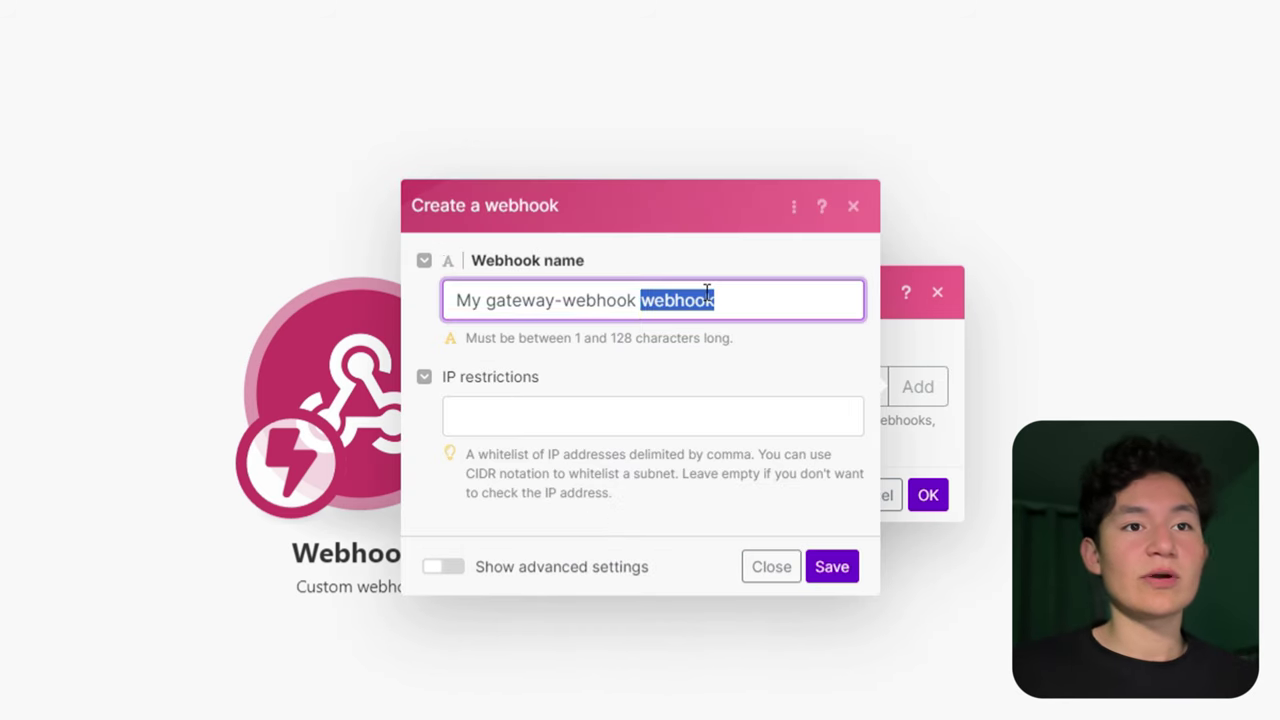
type("BLOG")
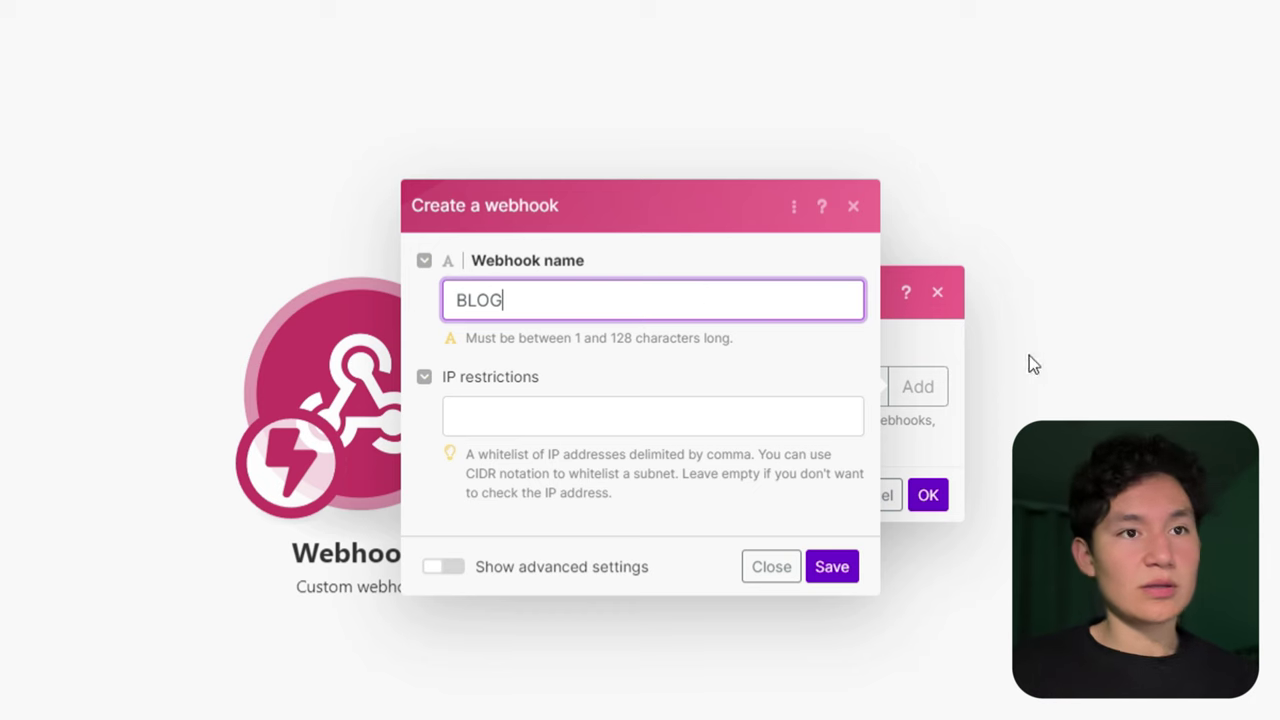
left_click(829, 567)
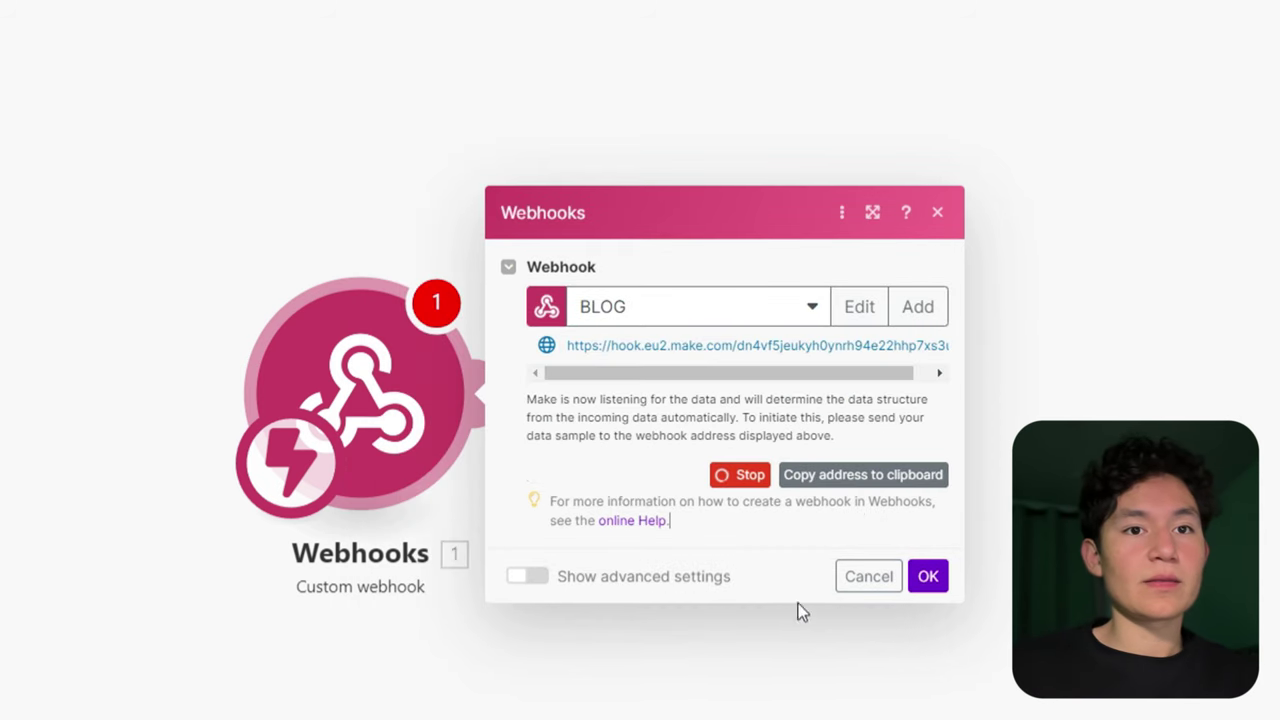
left_click_drag(548, 344, 960, 343)
key("ctrl+c")
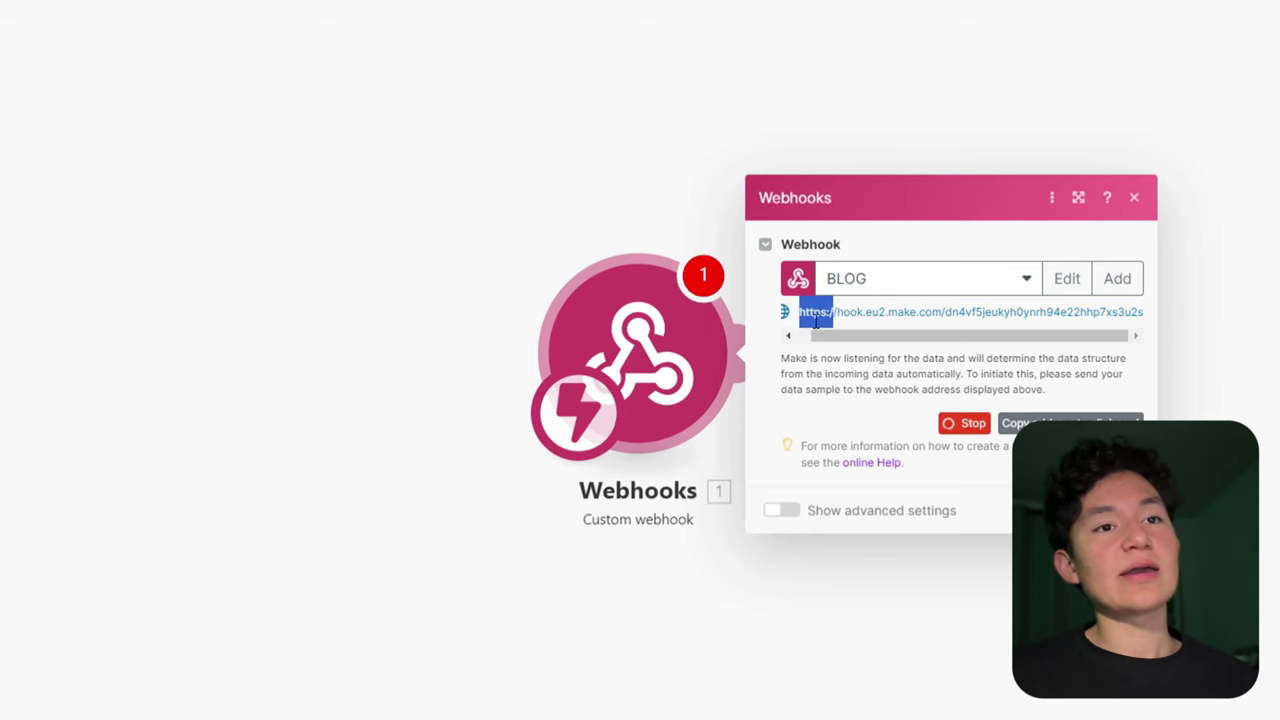
Copy the BLOG webhook address, switch to Airtable and paste it as the webhookUrl value in the script.
left_click_drag(797, 323, 1020, 317)
left_click_drag(806, 300, 936, 326)
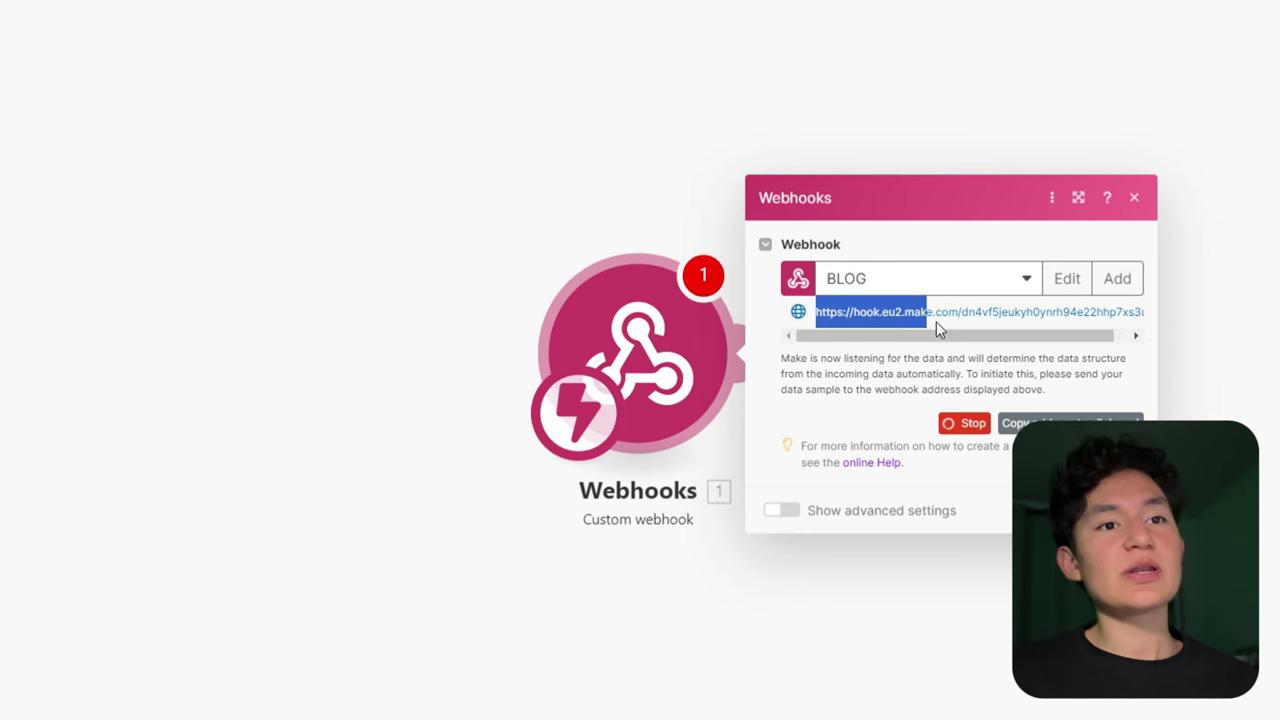
left_click_drag(806, 312, 1137, 331)
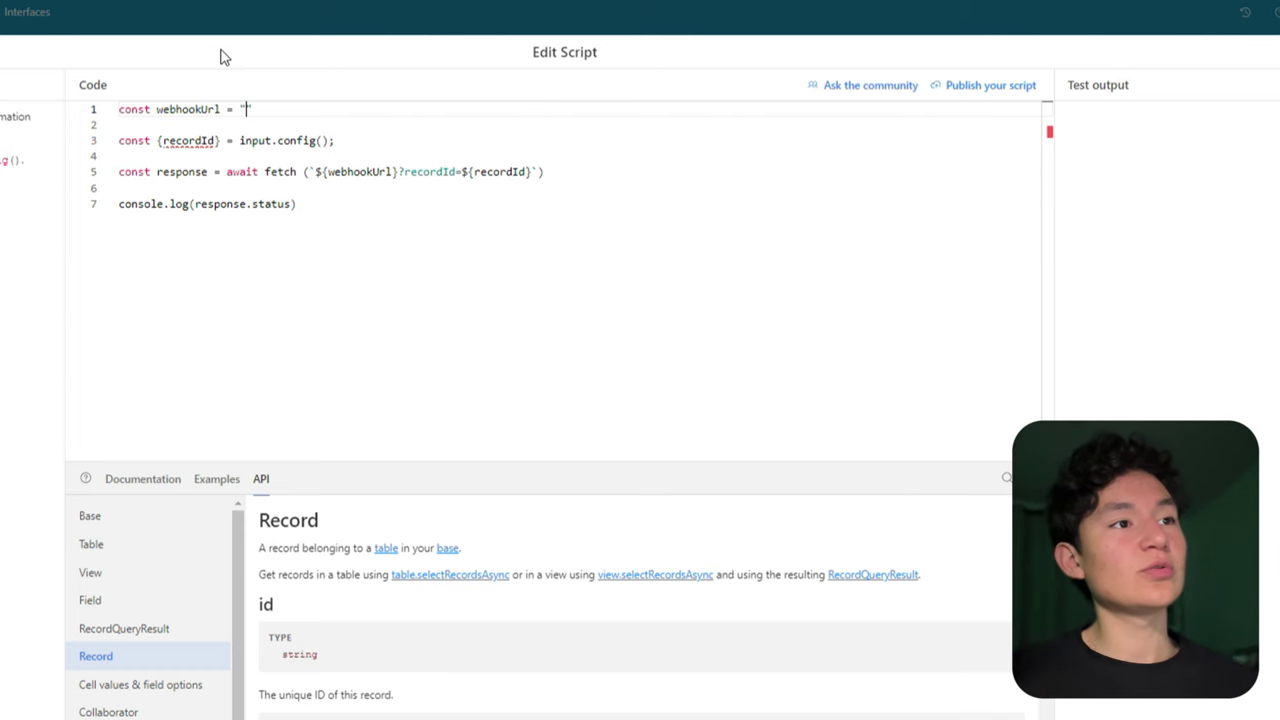
key("ctrl+v")
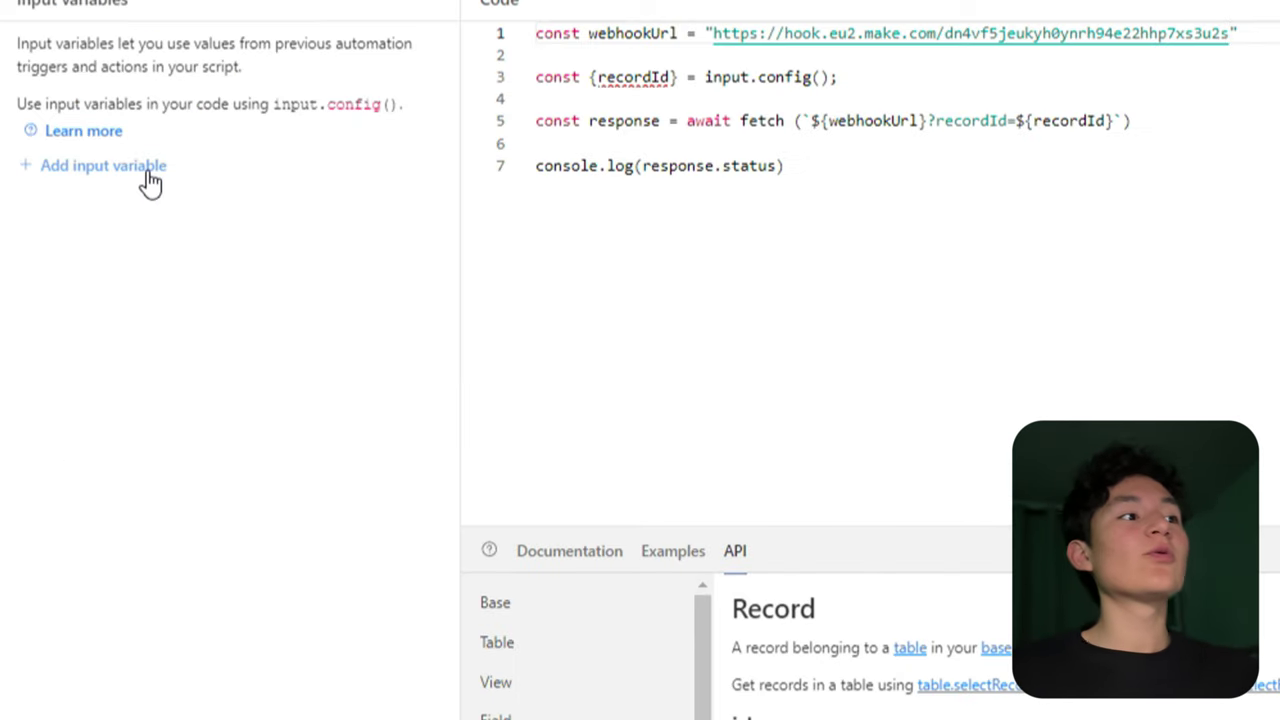
Add a script input variable named "recordId" whose value is the trigger's Airtable record ID.
left_click(148, 182)
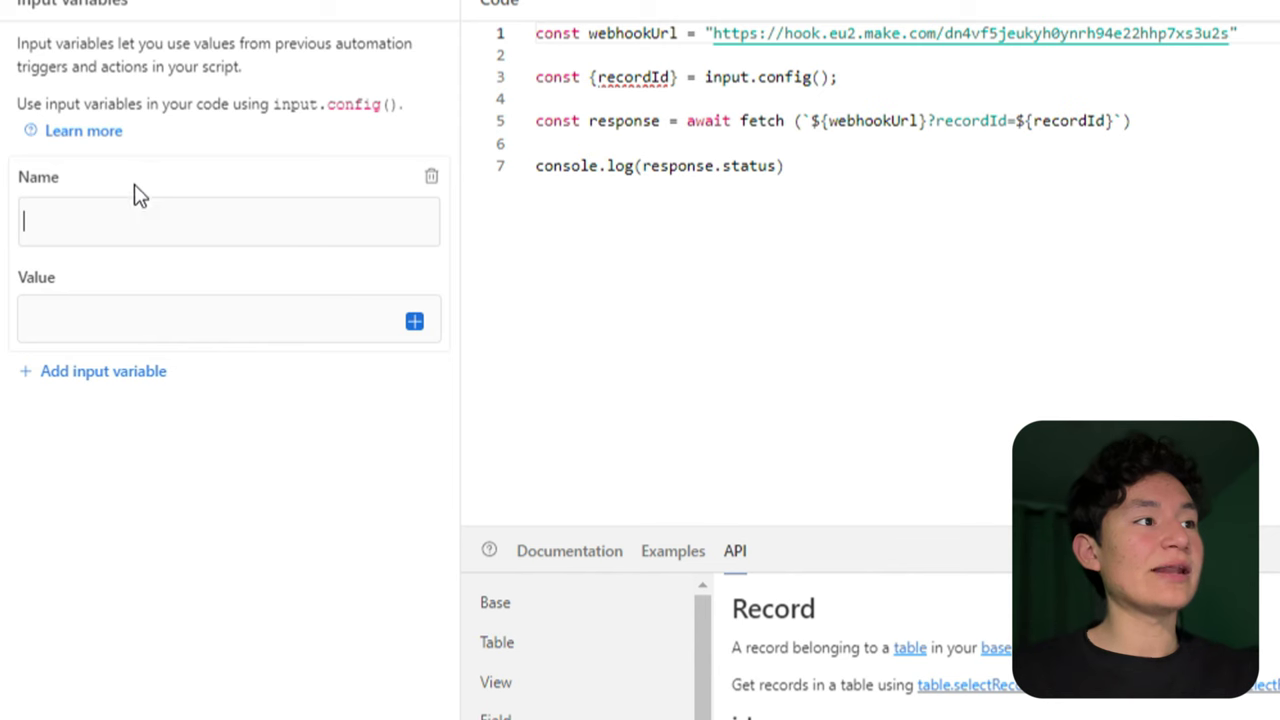
left_click(259, 330)
left_click(414, 322)
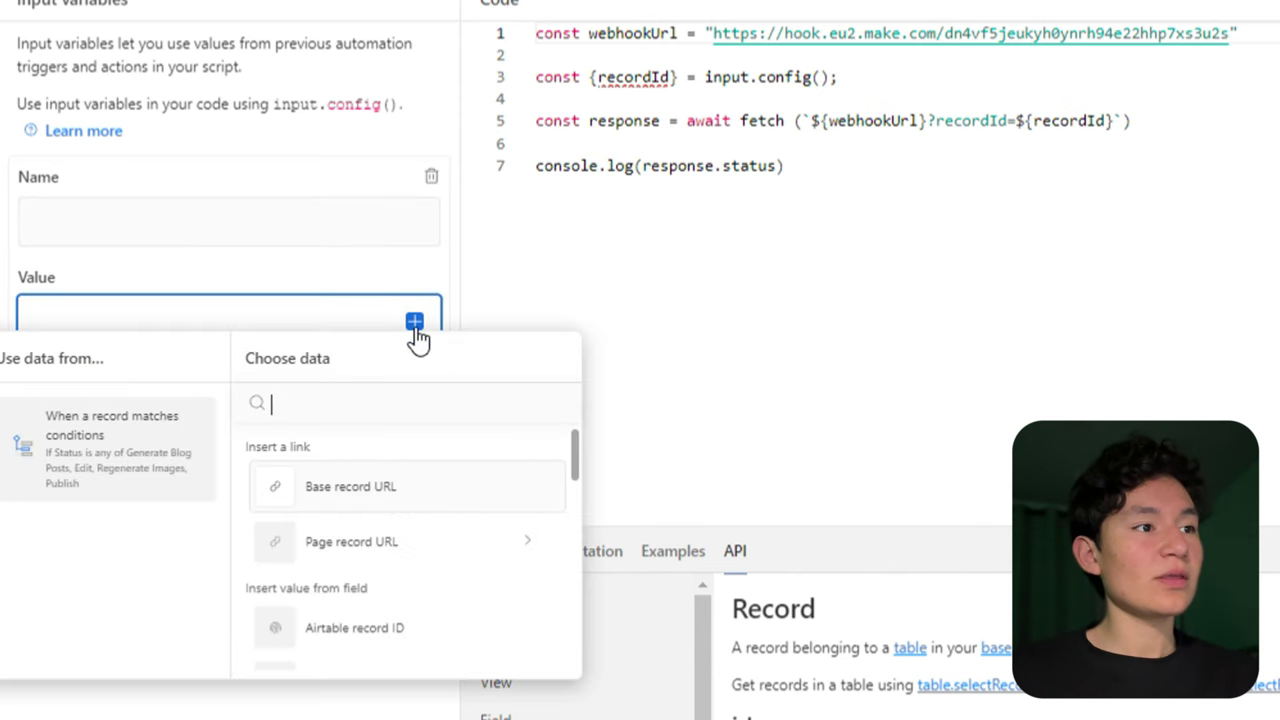
left_click(393, 650)
left_click(190, 249)
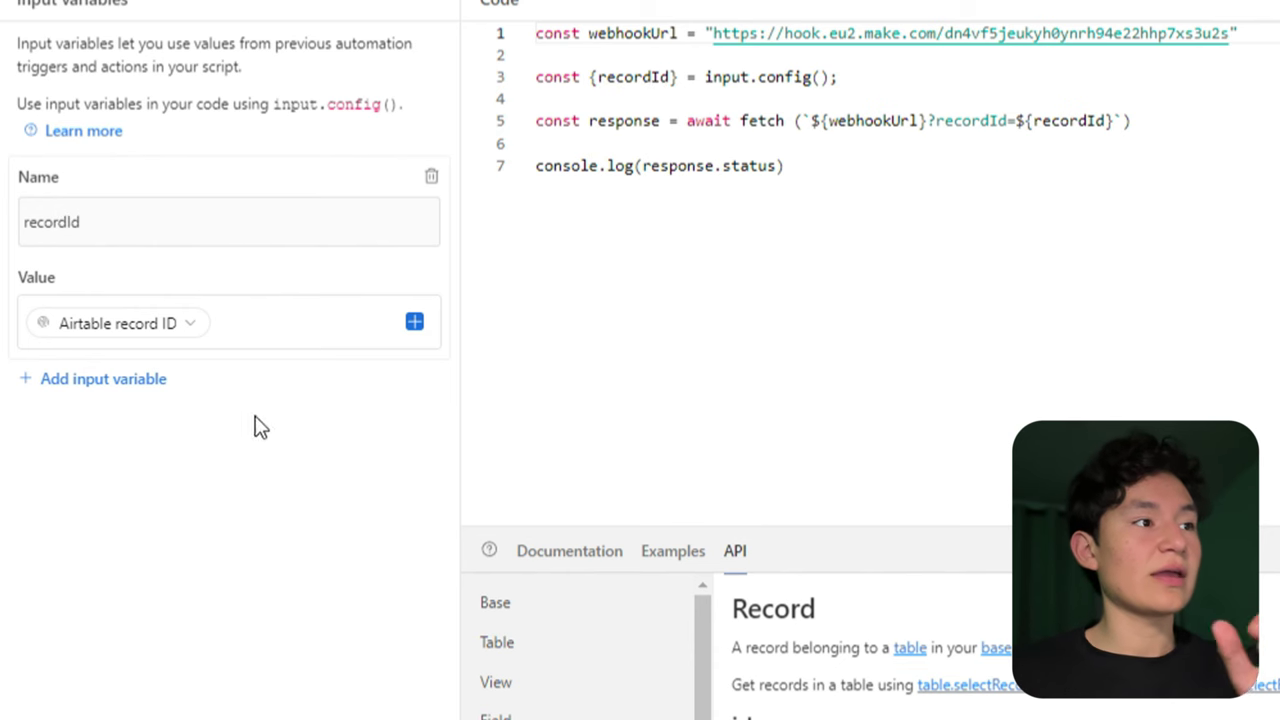
left_click_drag(290, 224, 20, 250)
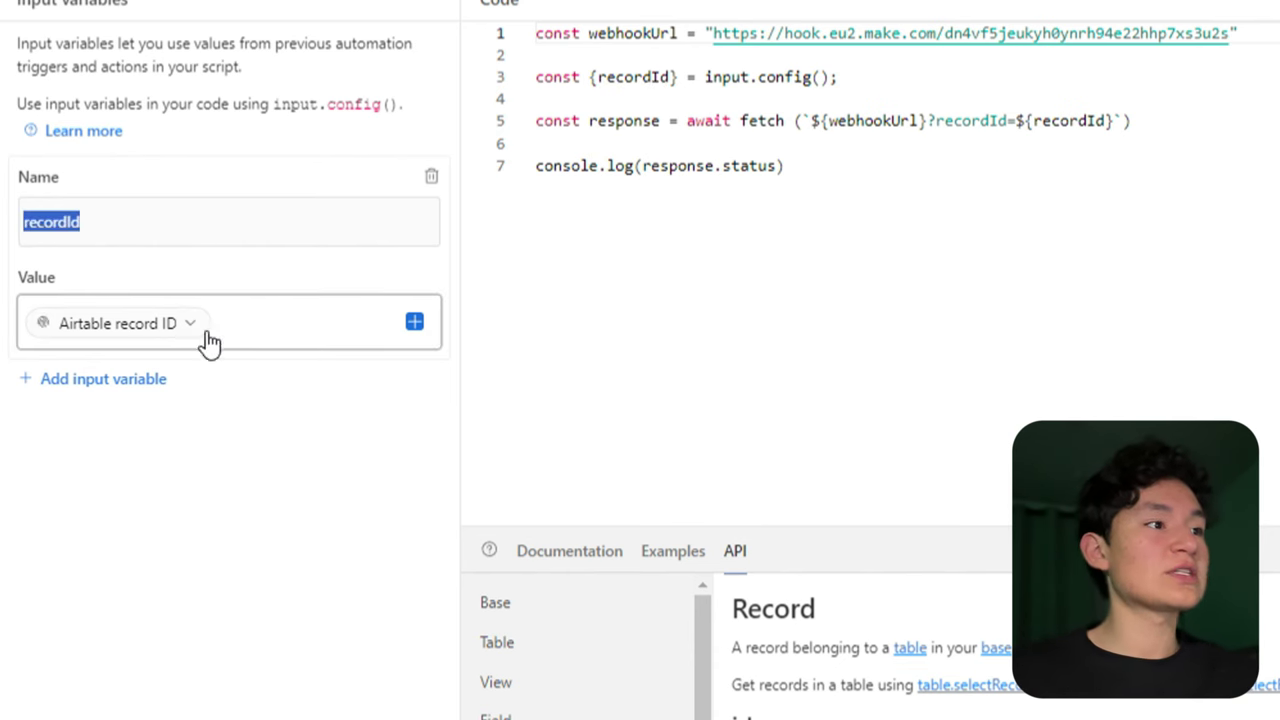
left_click(420, 533)
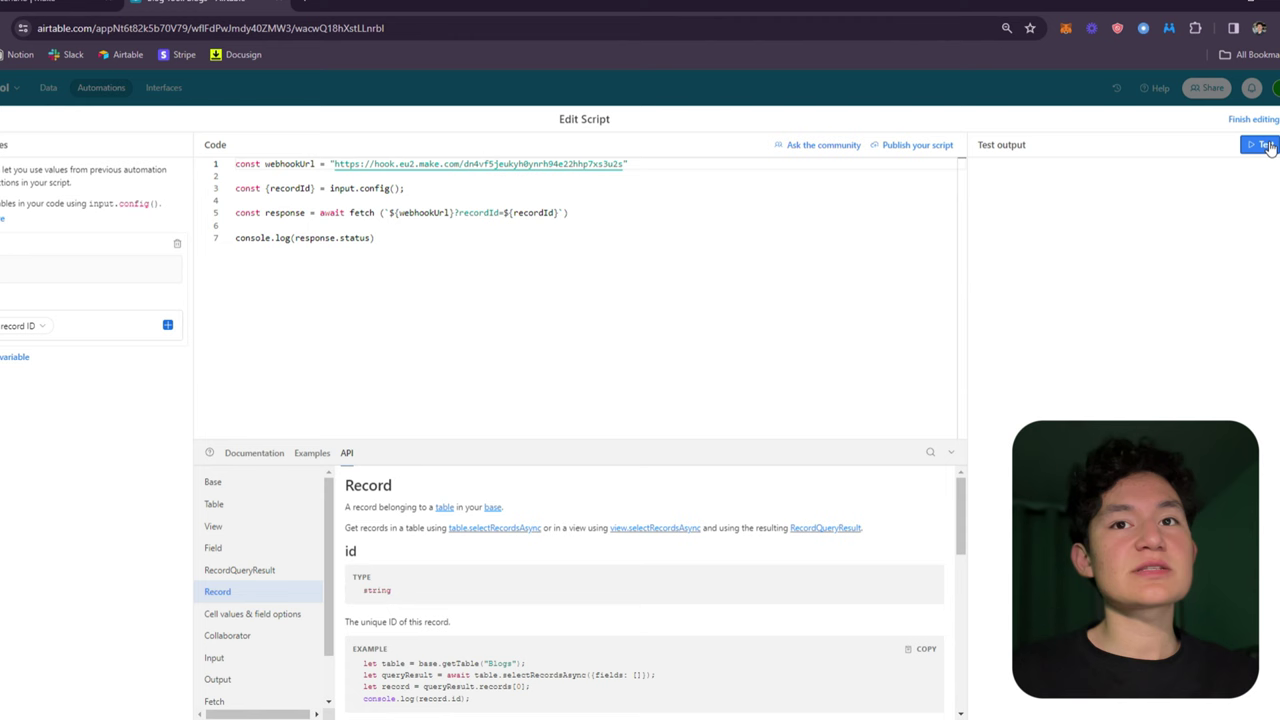
Test the script with the unnamed Generate Blog Posts record and turn on Automation 1.
left_click(1266, 145)
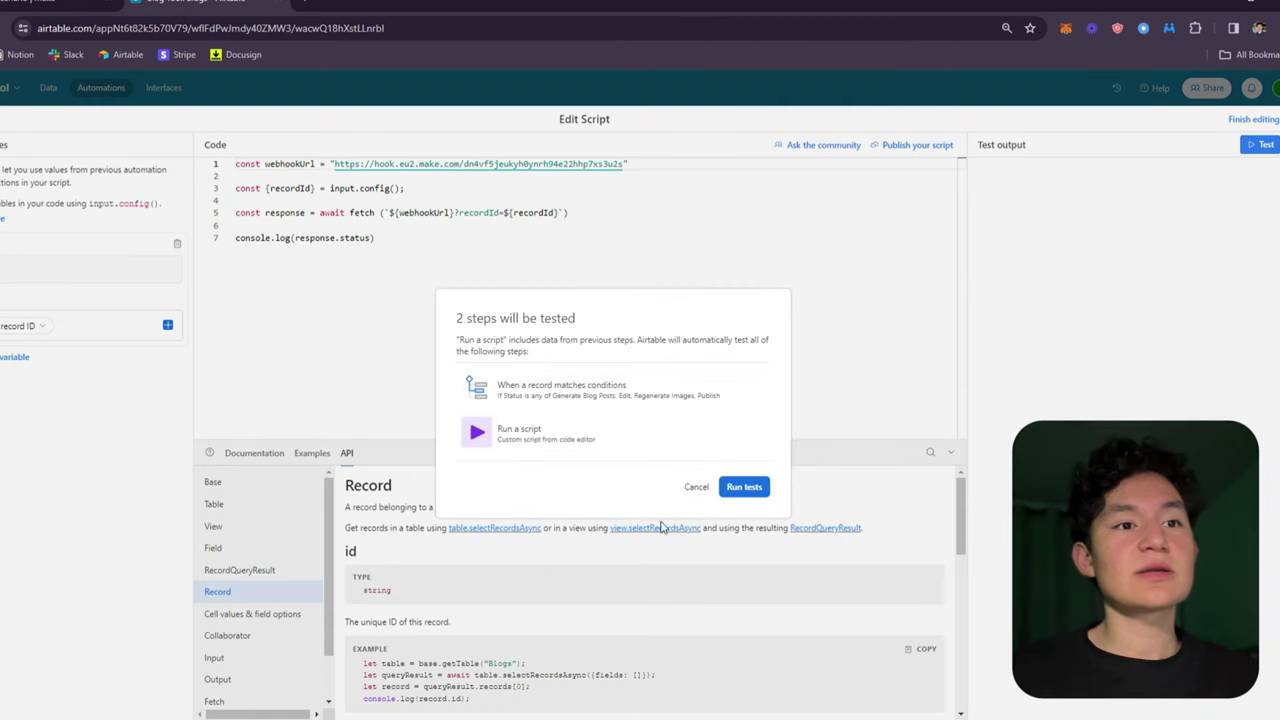
left_click(745, 488)
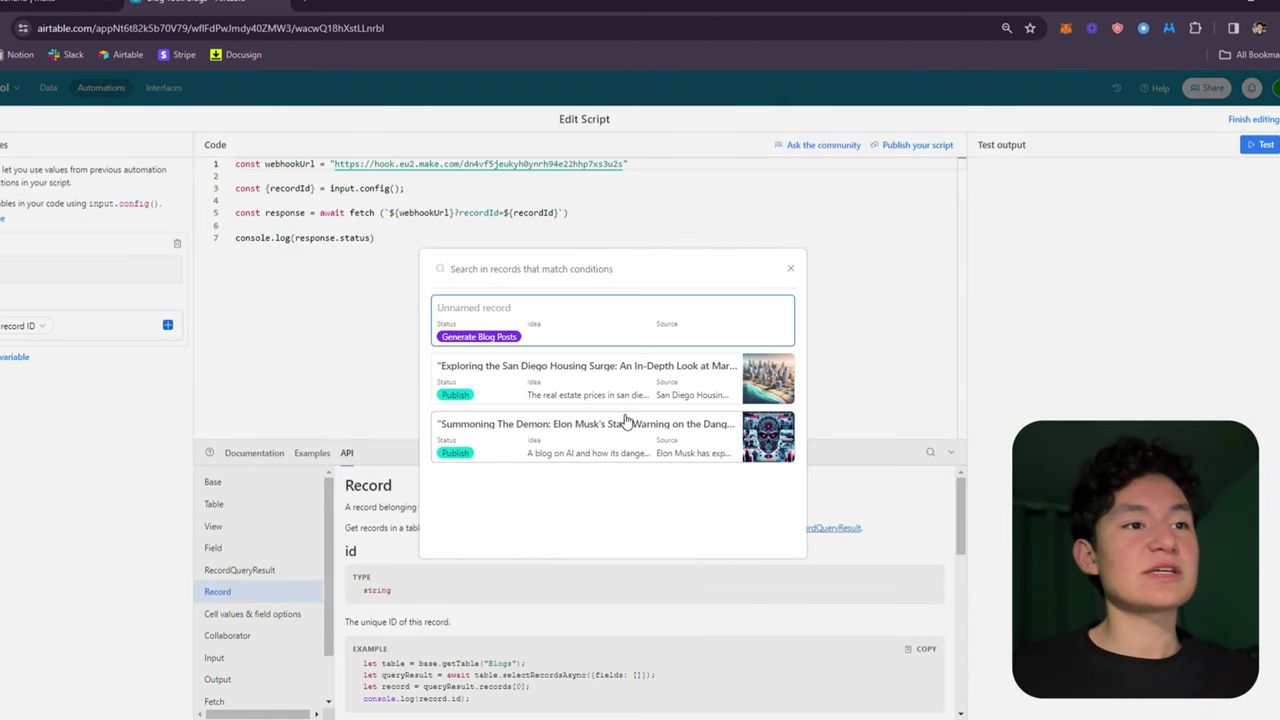
left_click(610, 334)
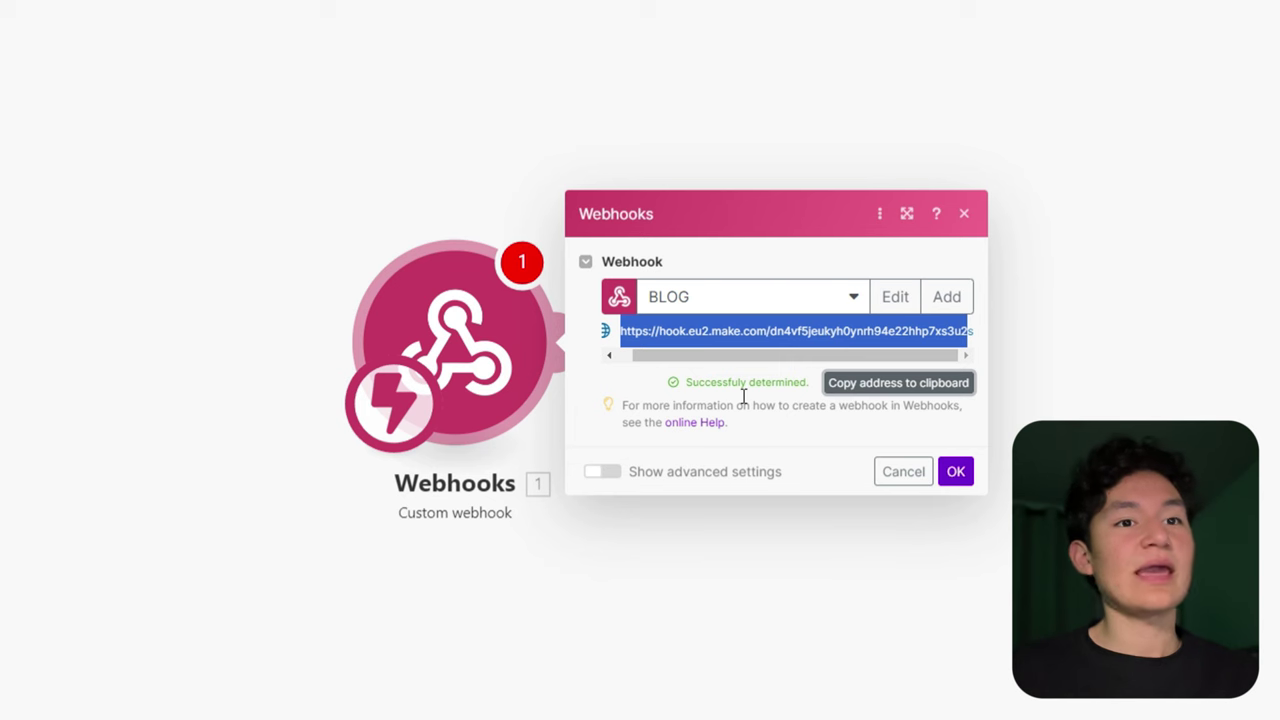
triple_click(722, 390)
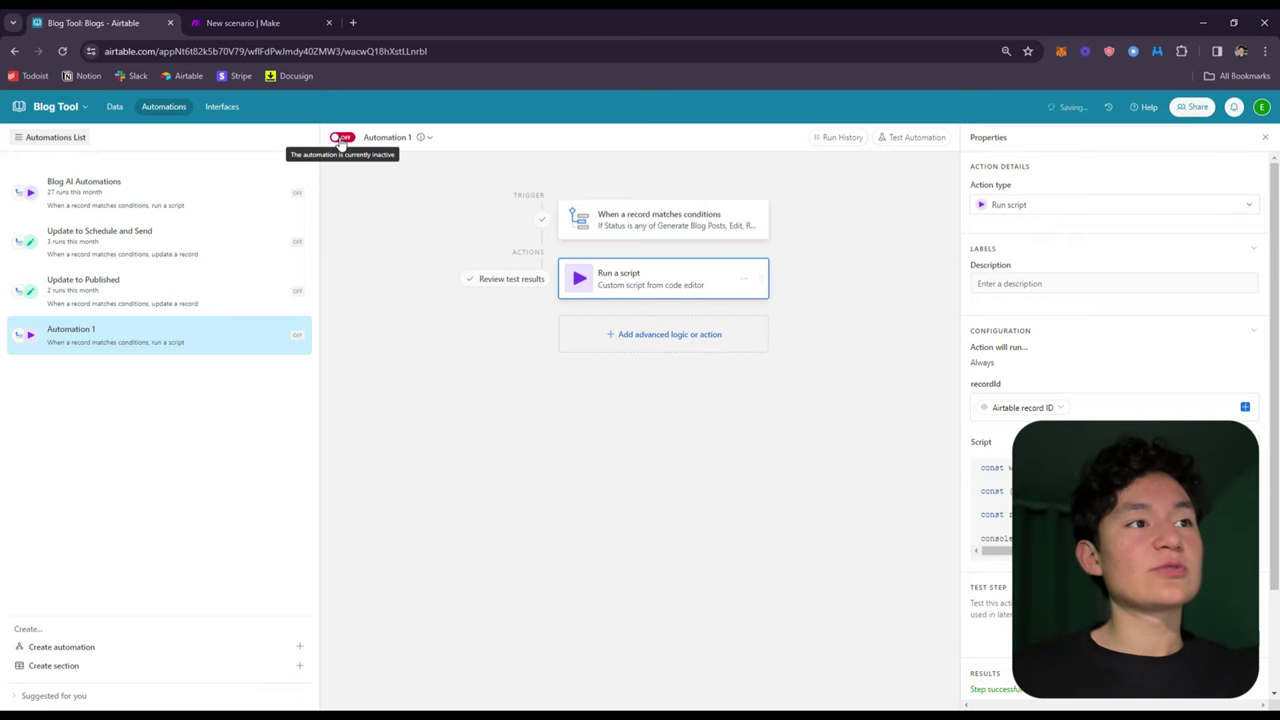
left_click(341, 138)
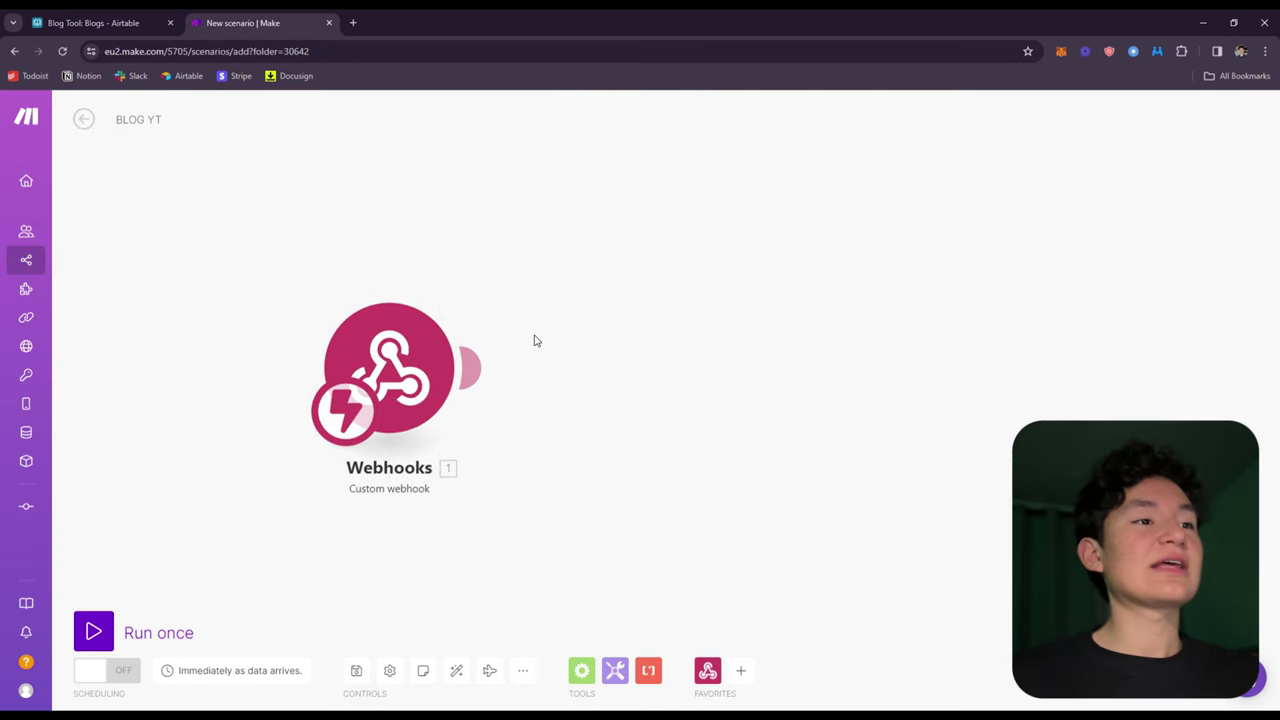
Switch to Make and add an Airtable Get a Record module after the webhook trigger.
left_click(480, 370)
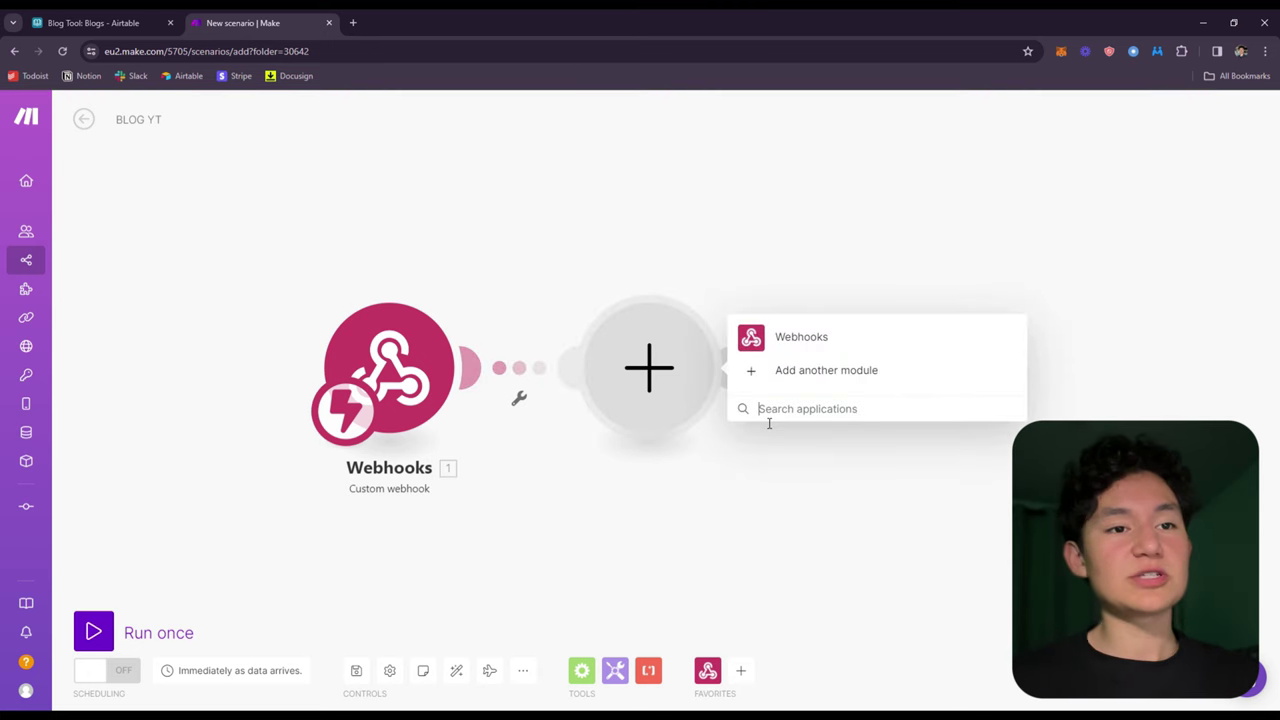
left_click(769, 421)
type("airtable")
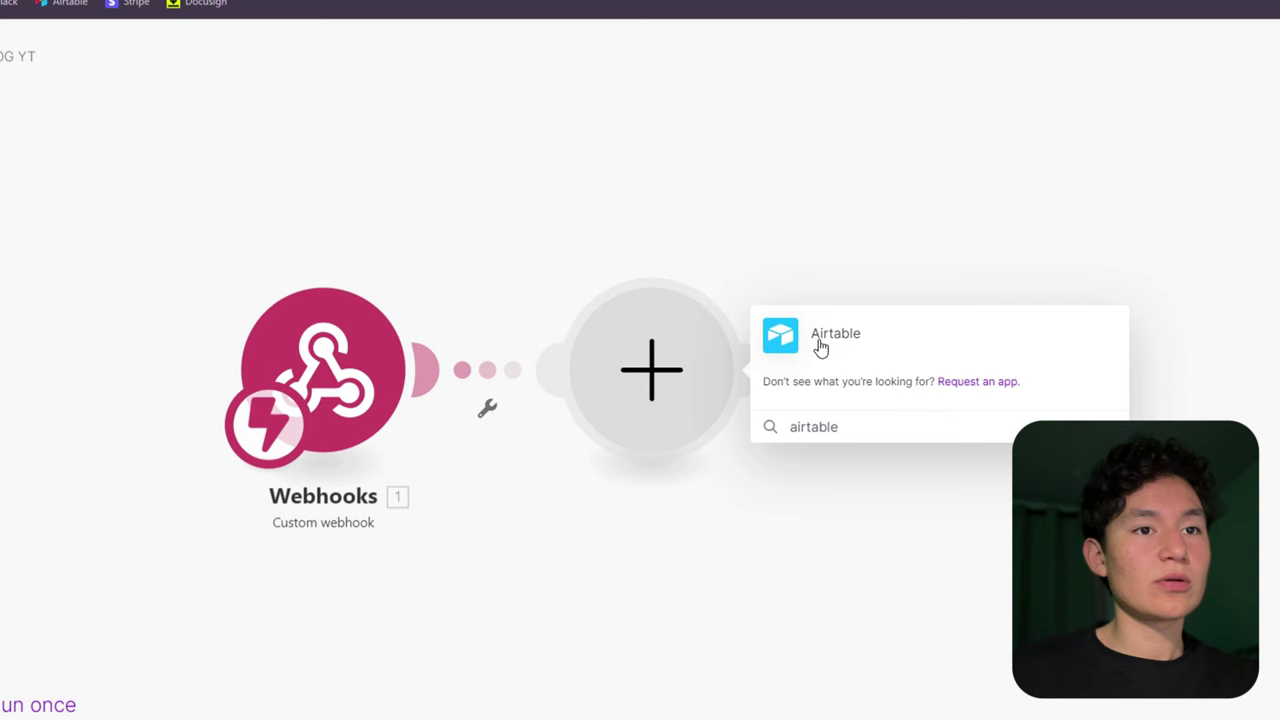
left_click(822, 346)
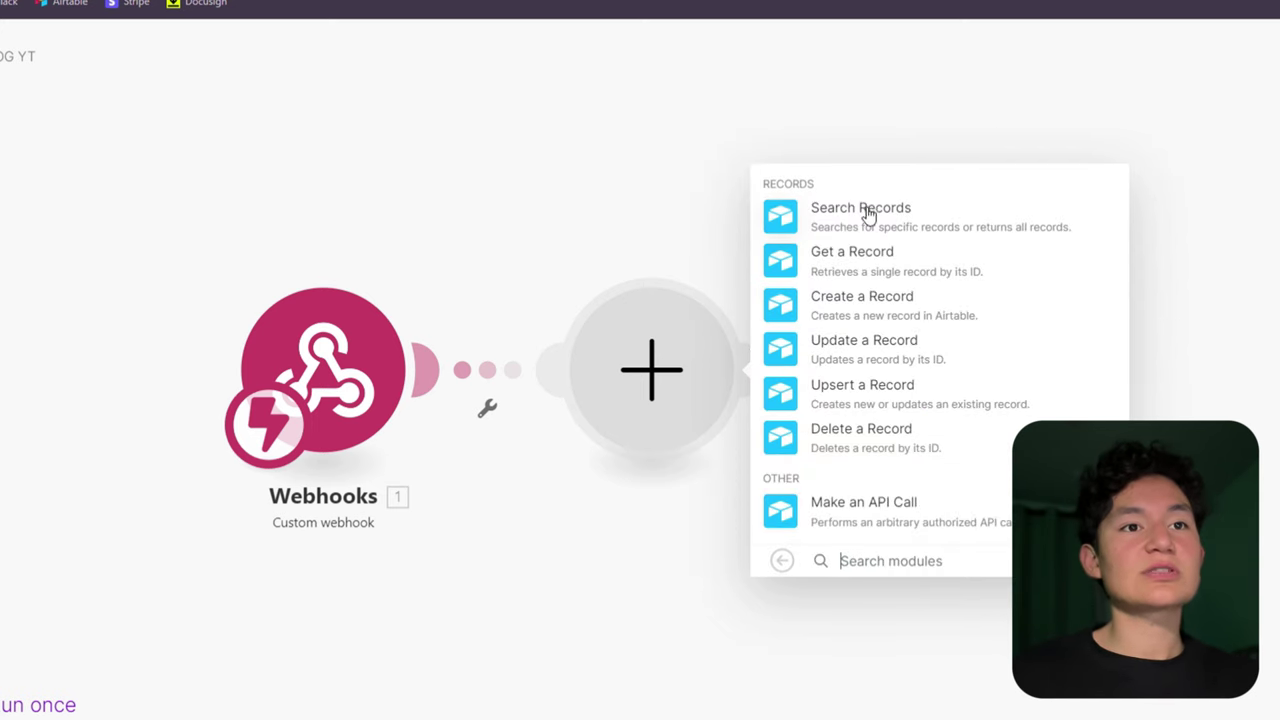
left_click(898, 268)
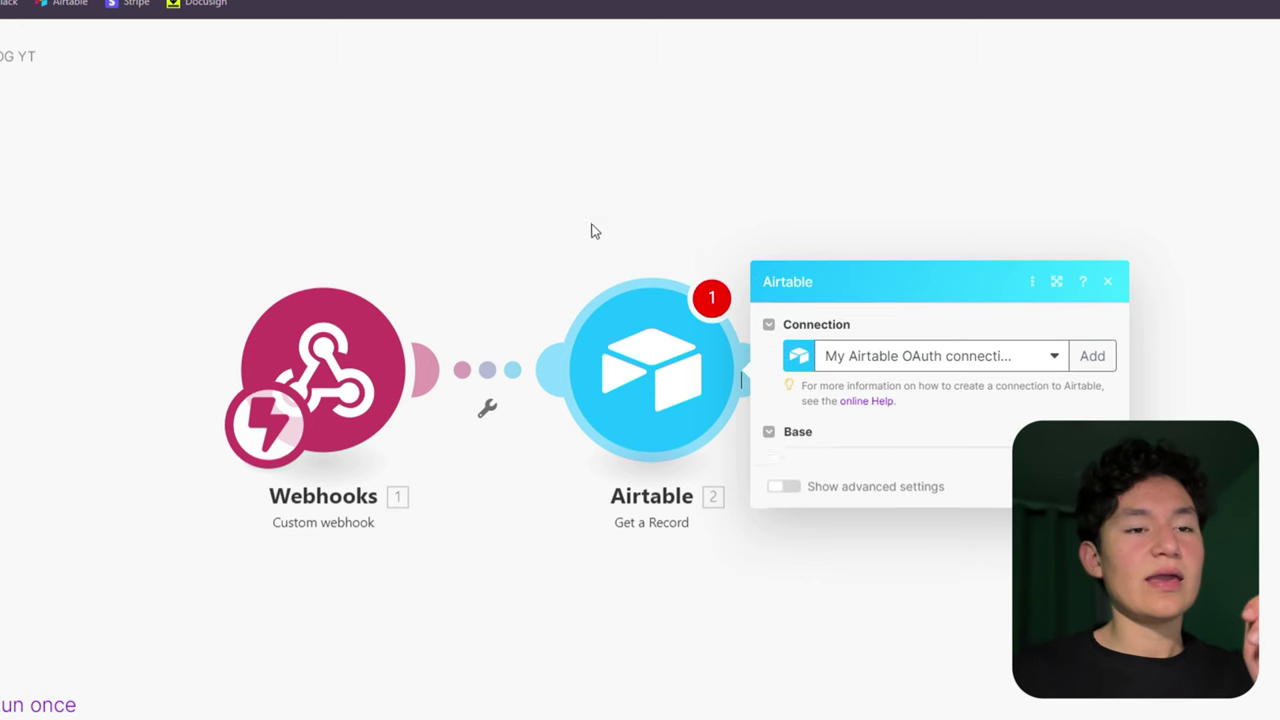
Set the Get a Record module to base Blog Tool, table Blogs, with the webhook's recordId as the Record ID.
left_click(864, 437)
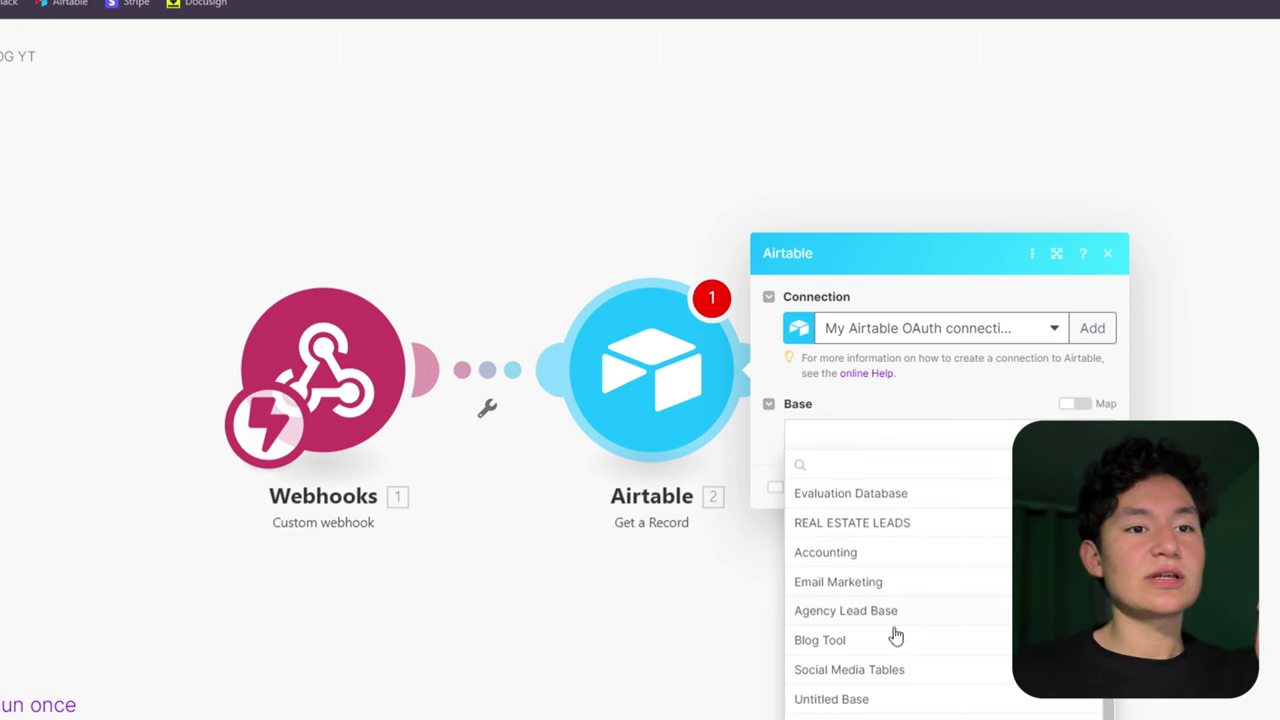
left_click(860, 645)
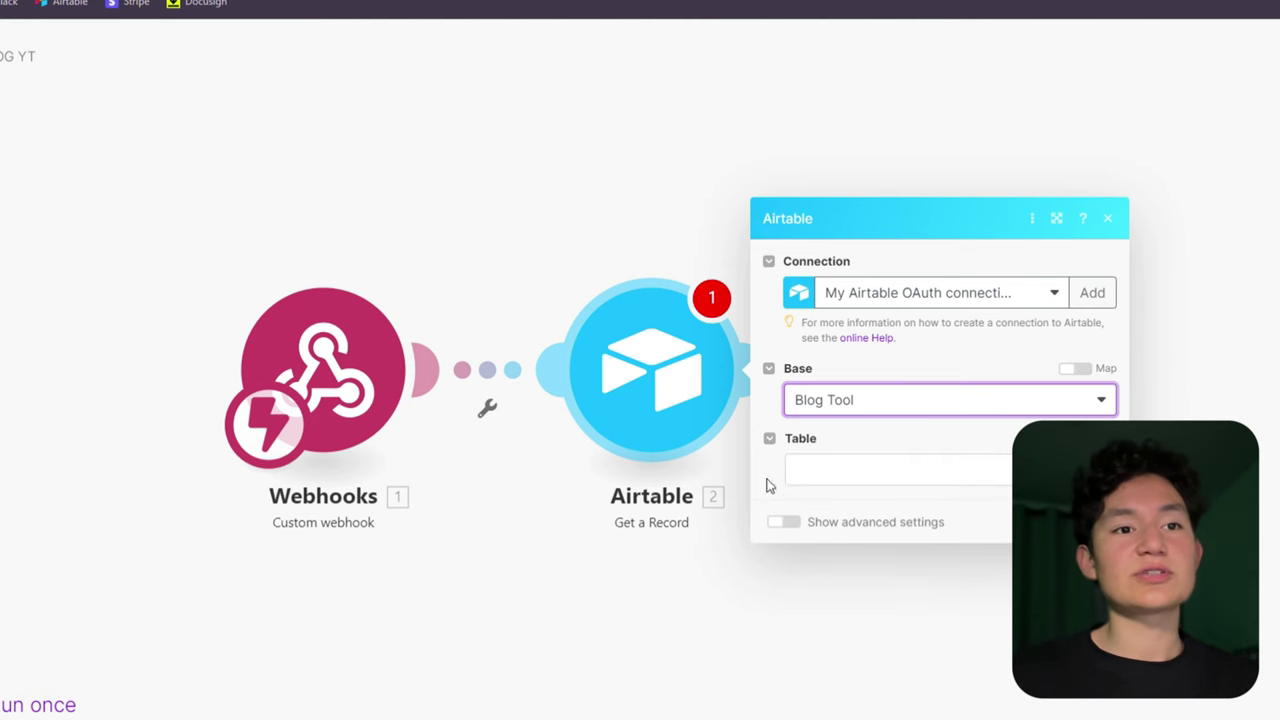
left_click(853, 470)
left_click(865, 496)
left_click(874, 508)
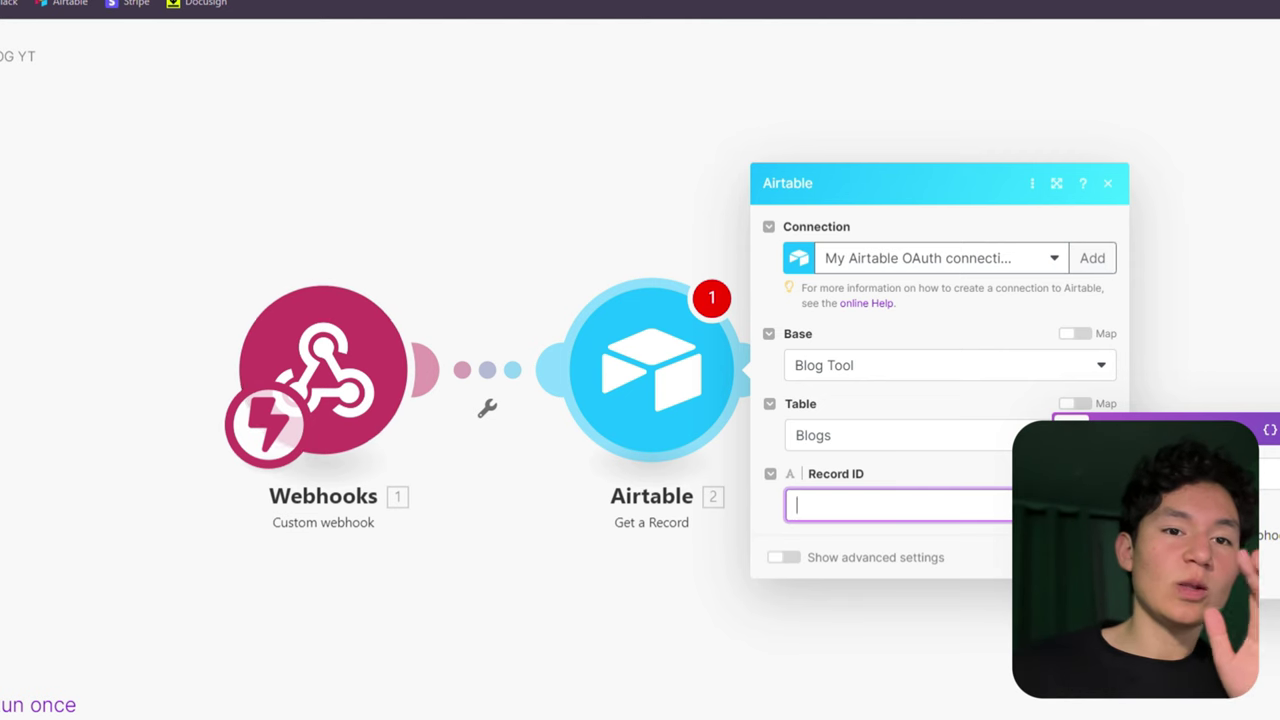
left_click(1160, 560)
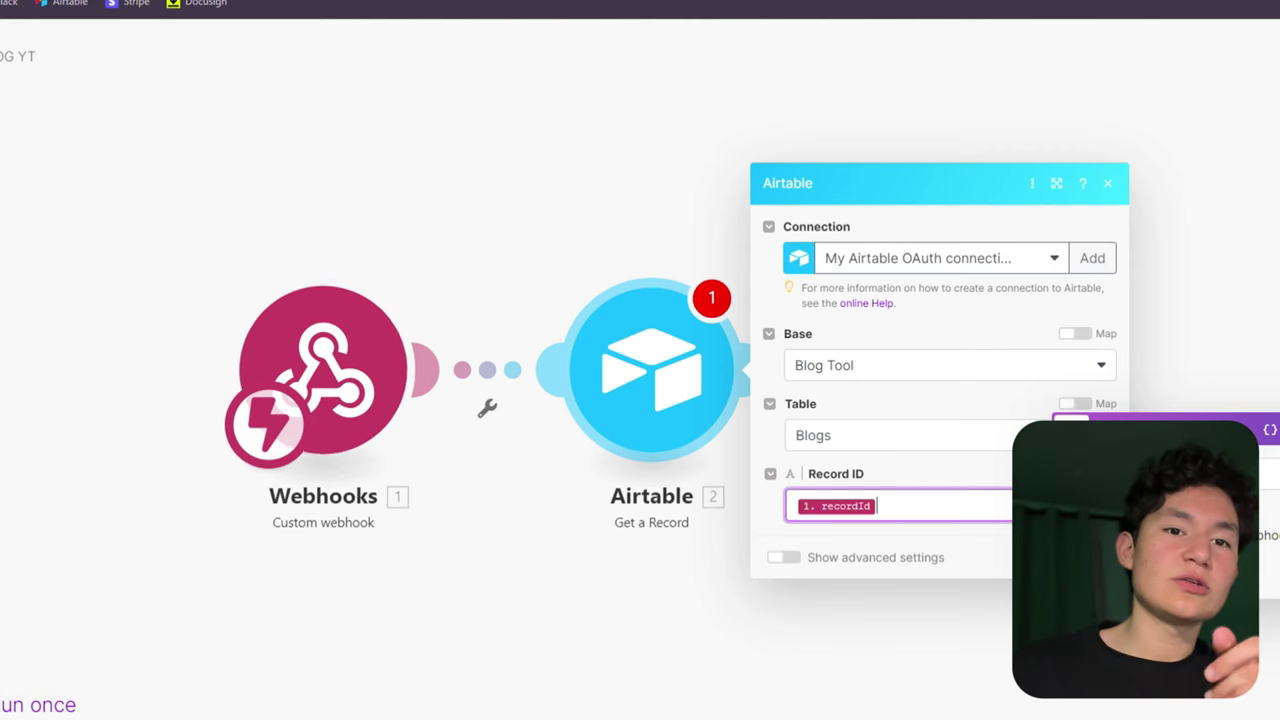
left_click(902, 480)
left_click(895, 516)
left_click(932, 492)
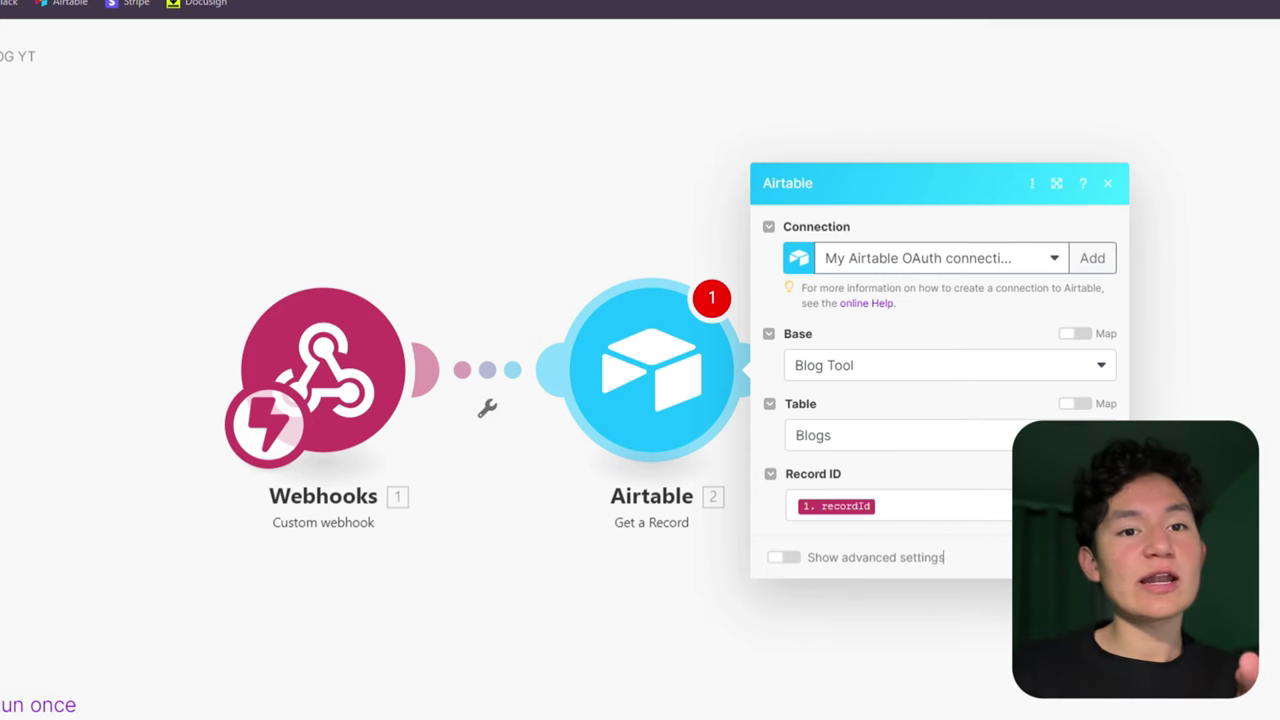
left_click(688, 318)
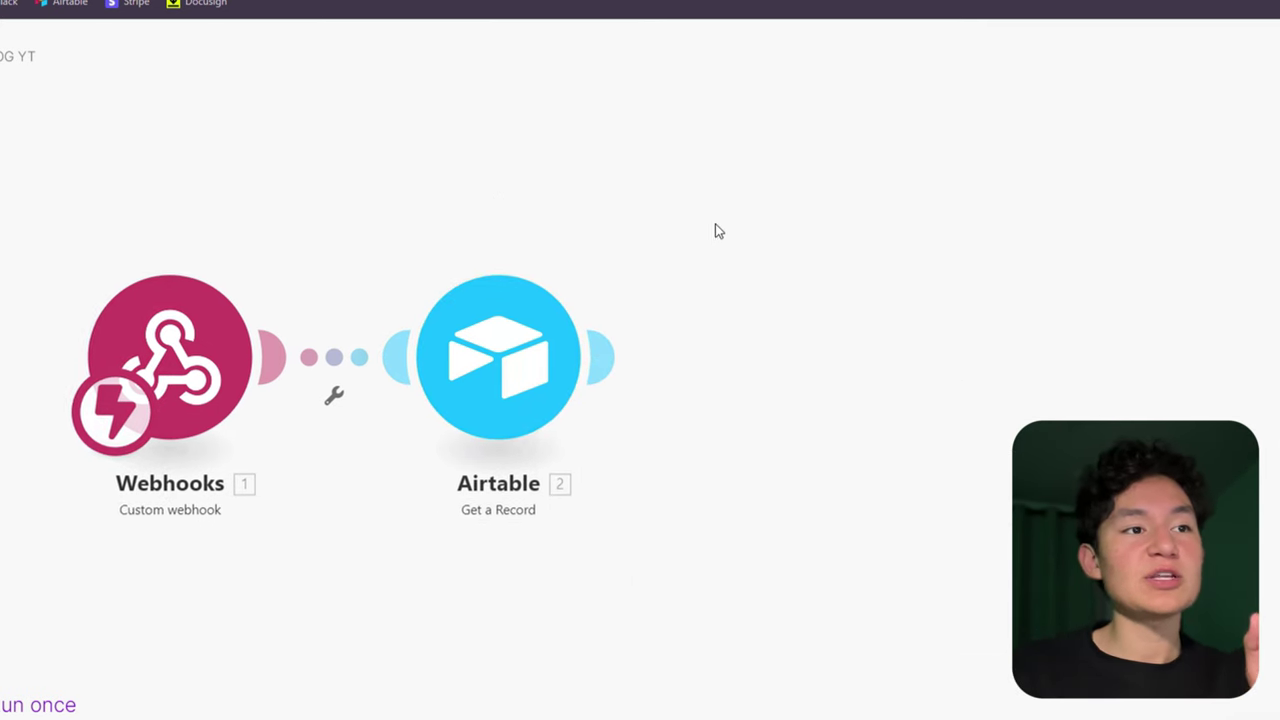
left_click(520, 360)
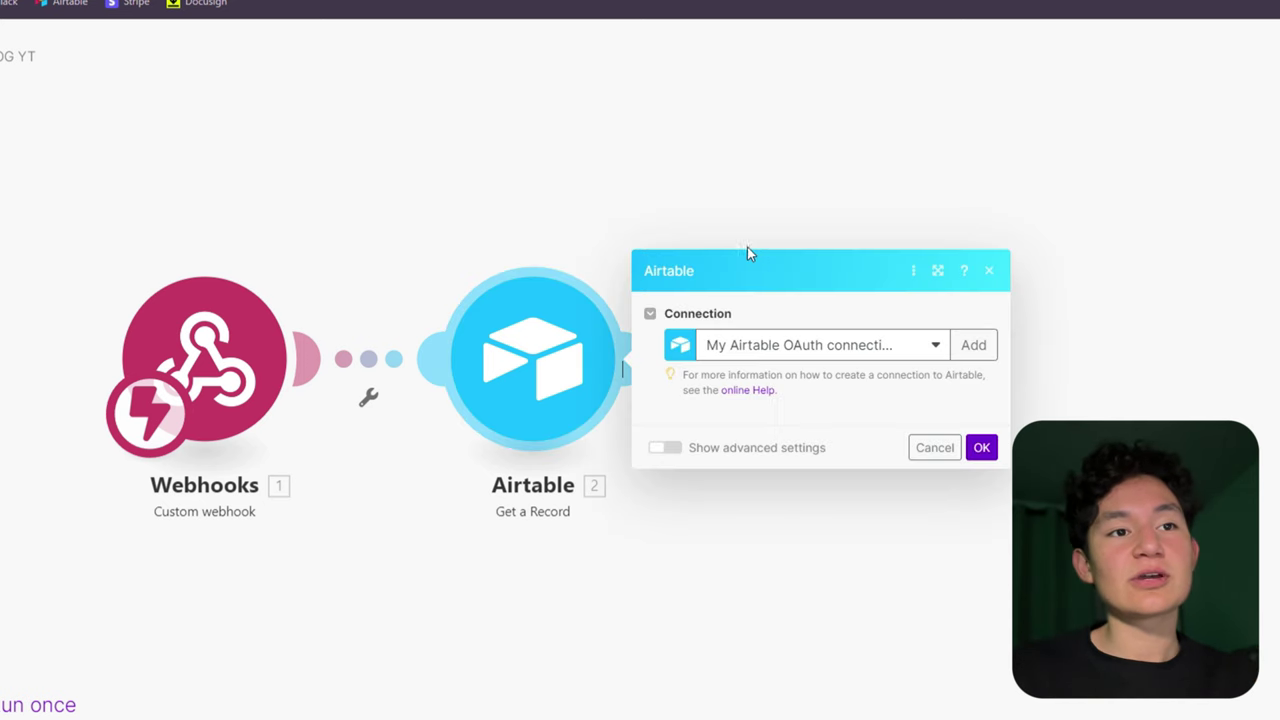
left_click(594, 120)
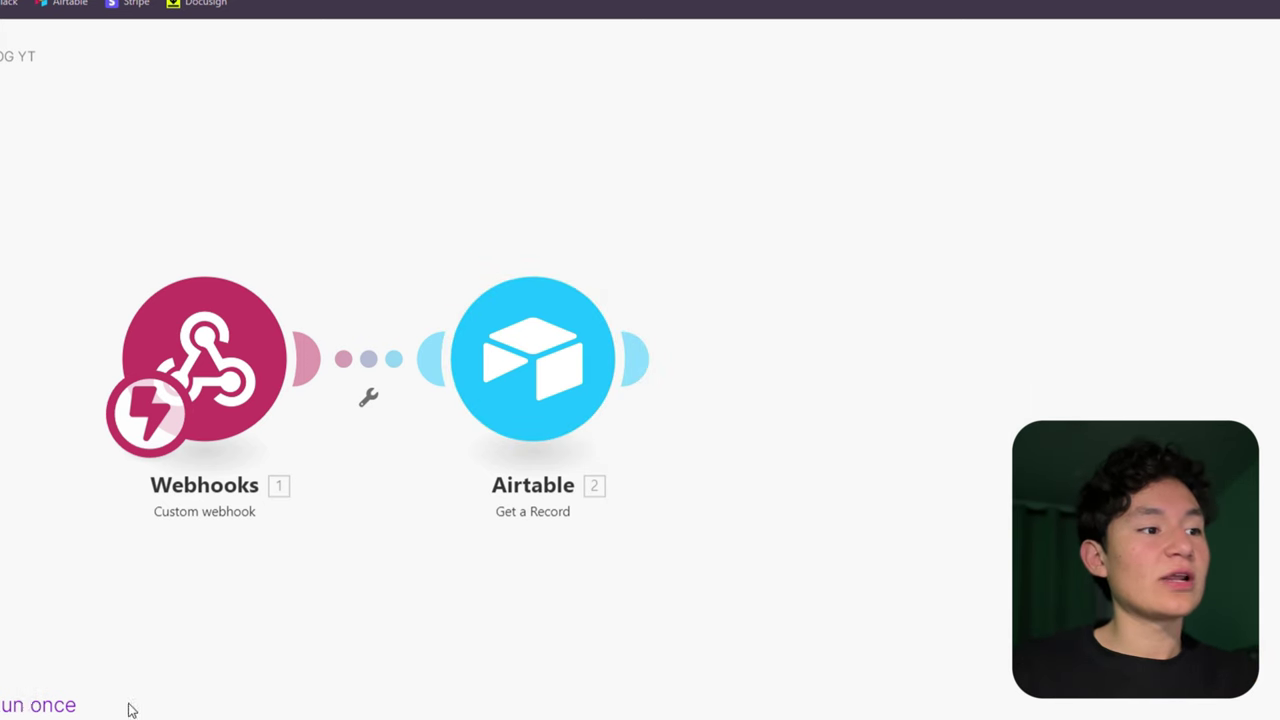
Run the scenario once and test Automation 1 in Airtable with the "Exploring the San Diego Housing Surge" record.
left_click(30, 705)
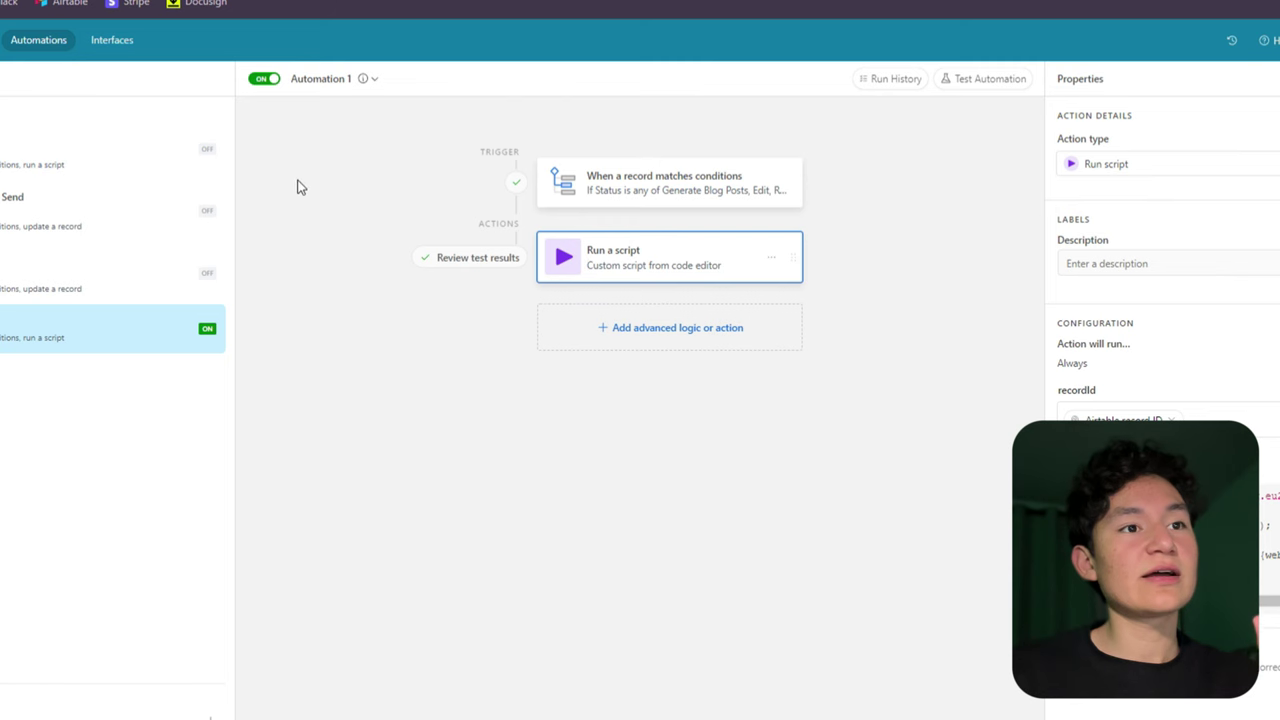
scroll(1160, 400, "down", 3)
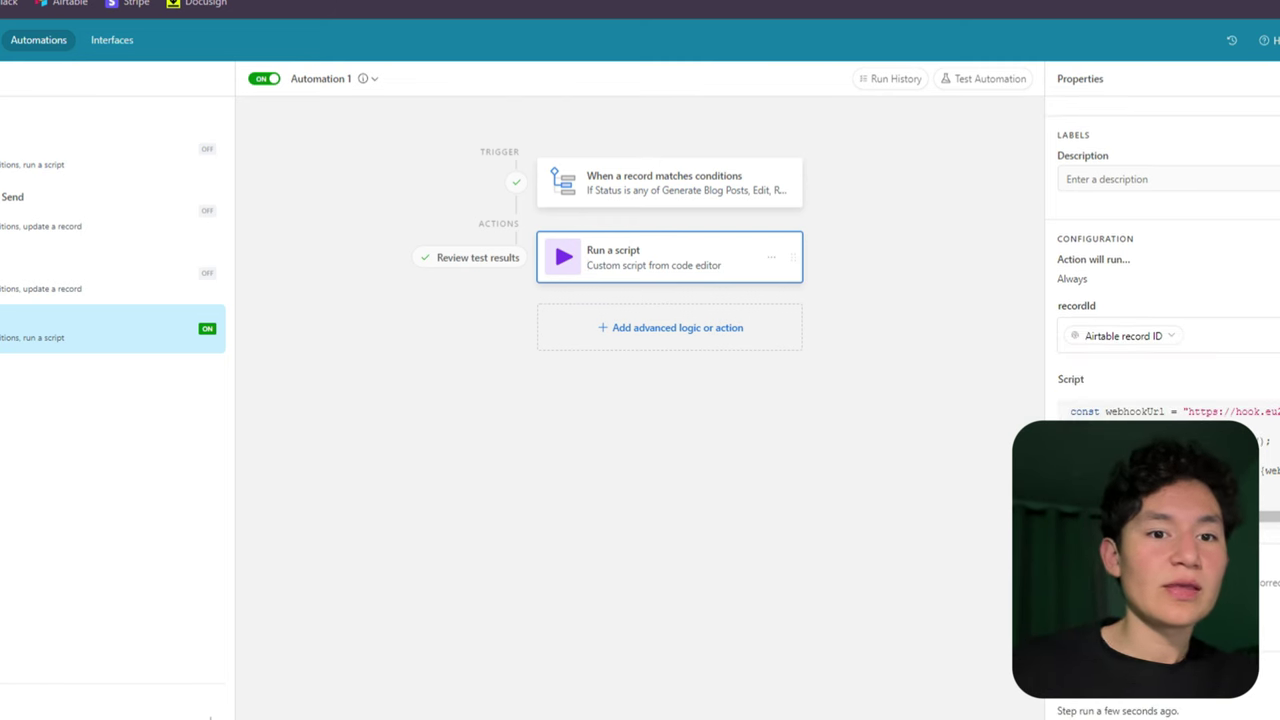
scroll(1157, 347, "up", 3)
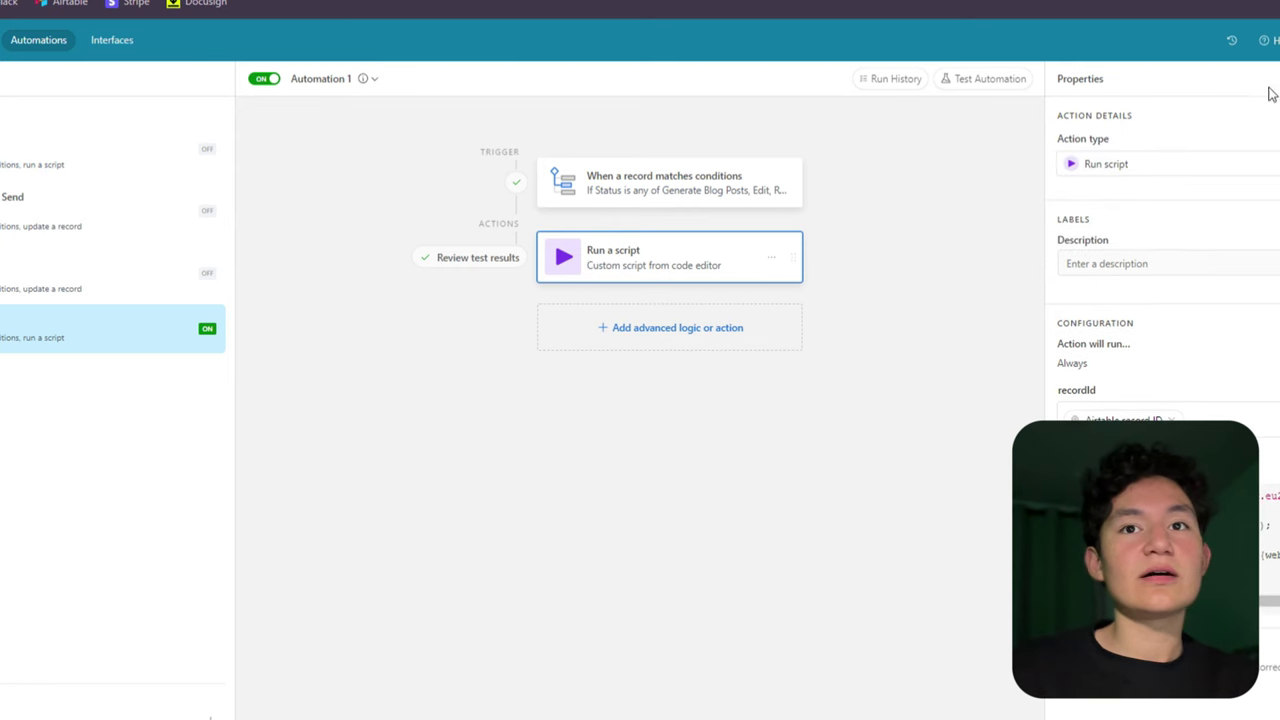
left_click(1001, 86)
left_click(1240, 142)
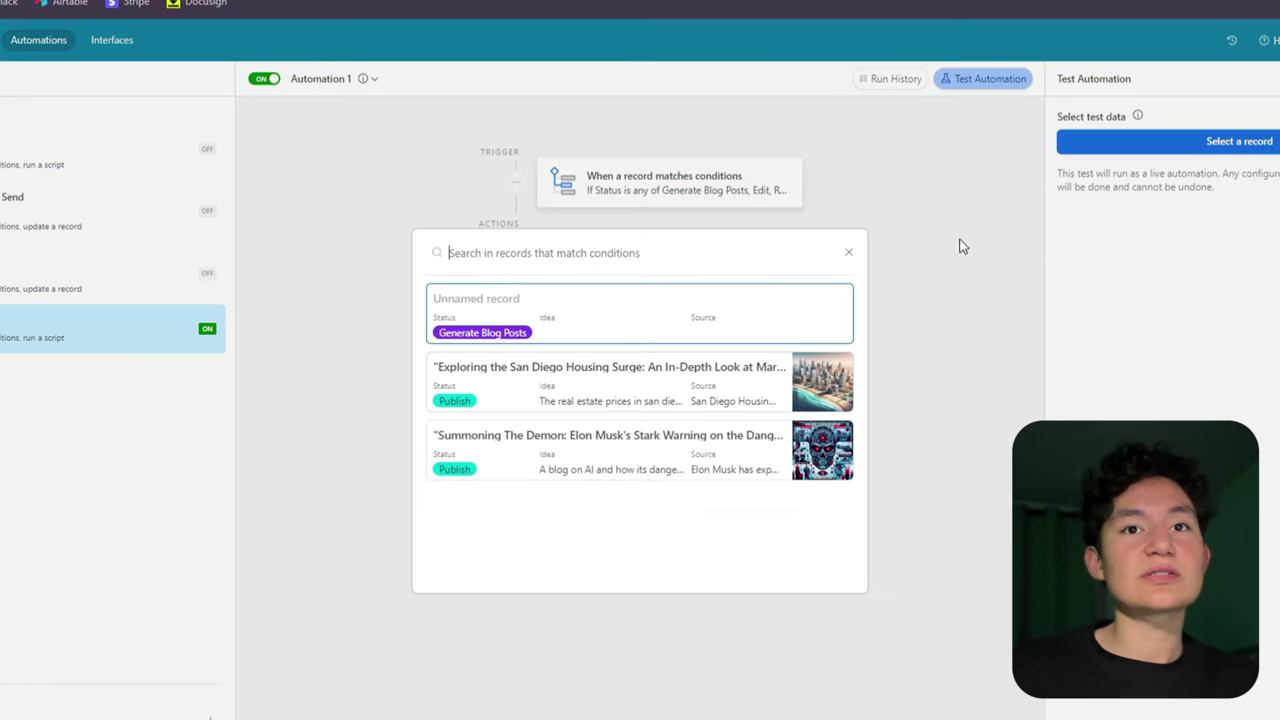
left_click(618, 405)
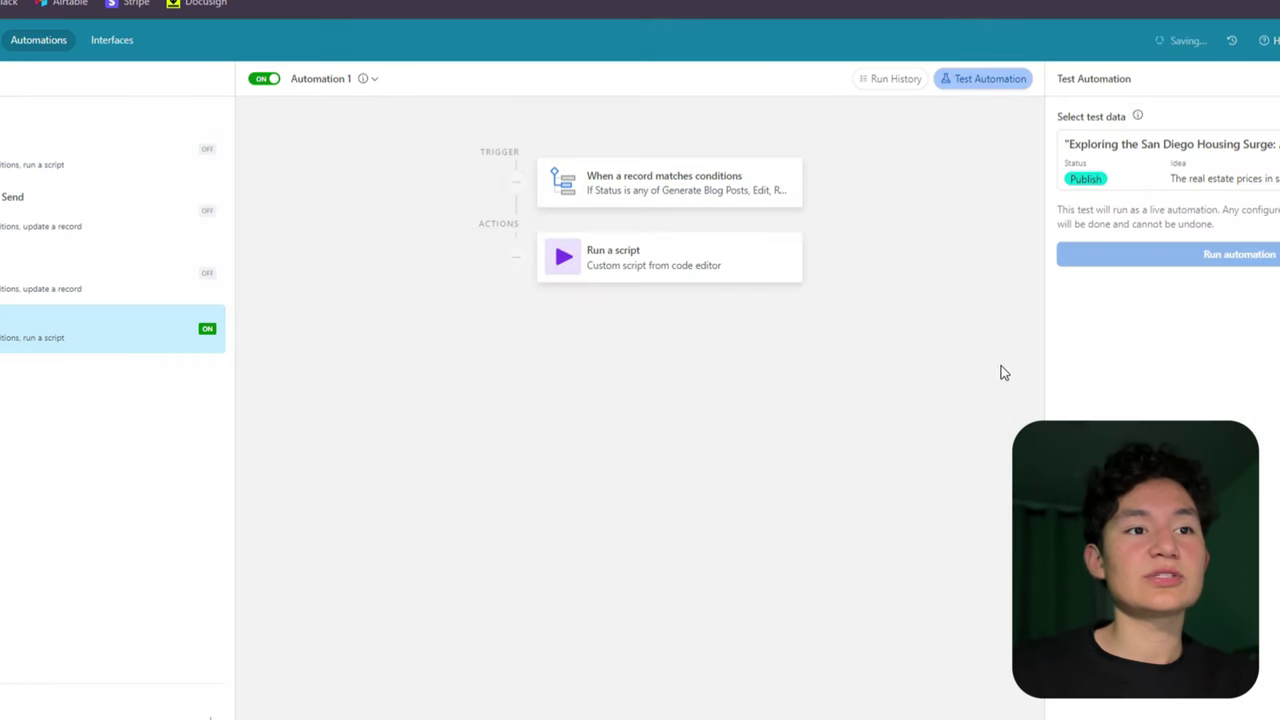
left_click(1192, 256)
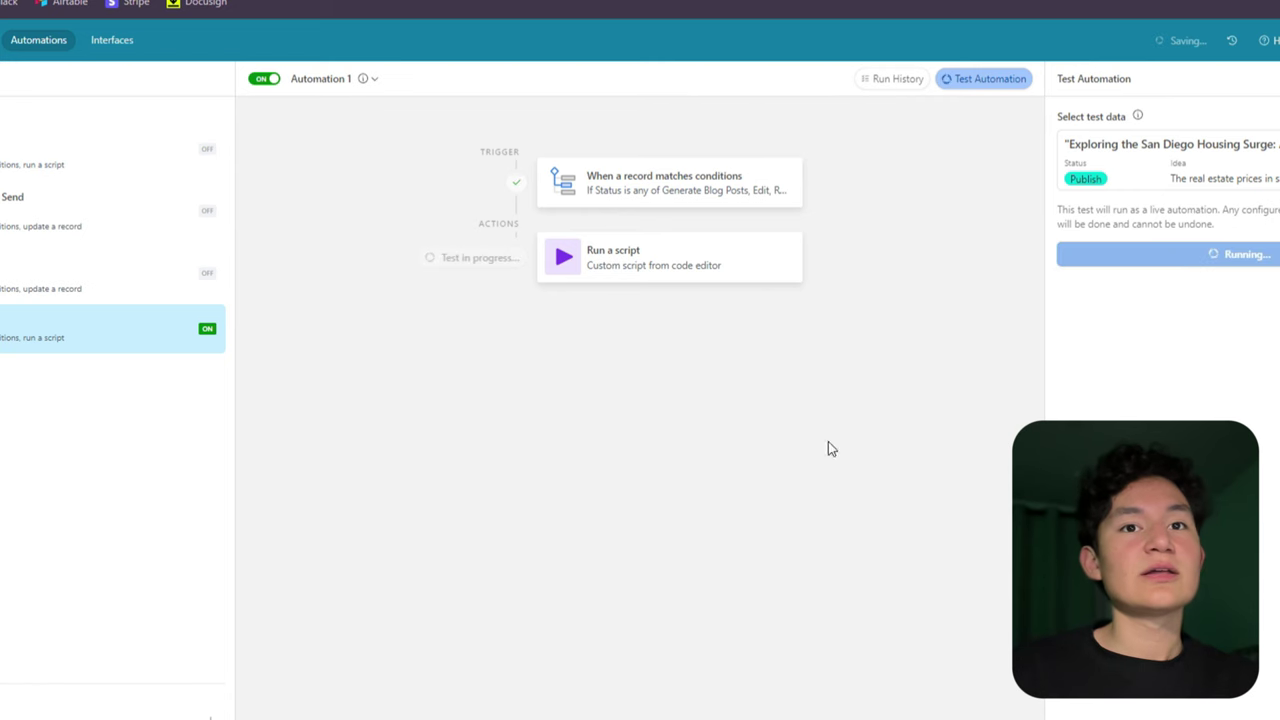
Switch to Make and examine the input and output bundles of the Airtable Get a Record module.
left_click(252, 2)
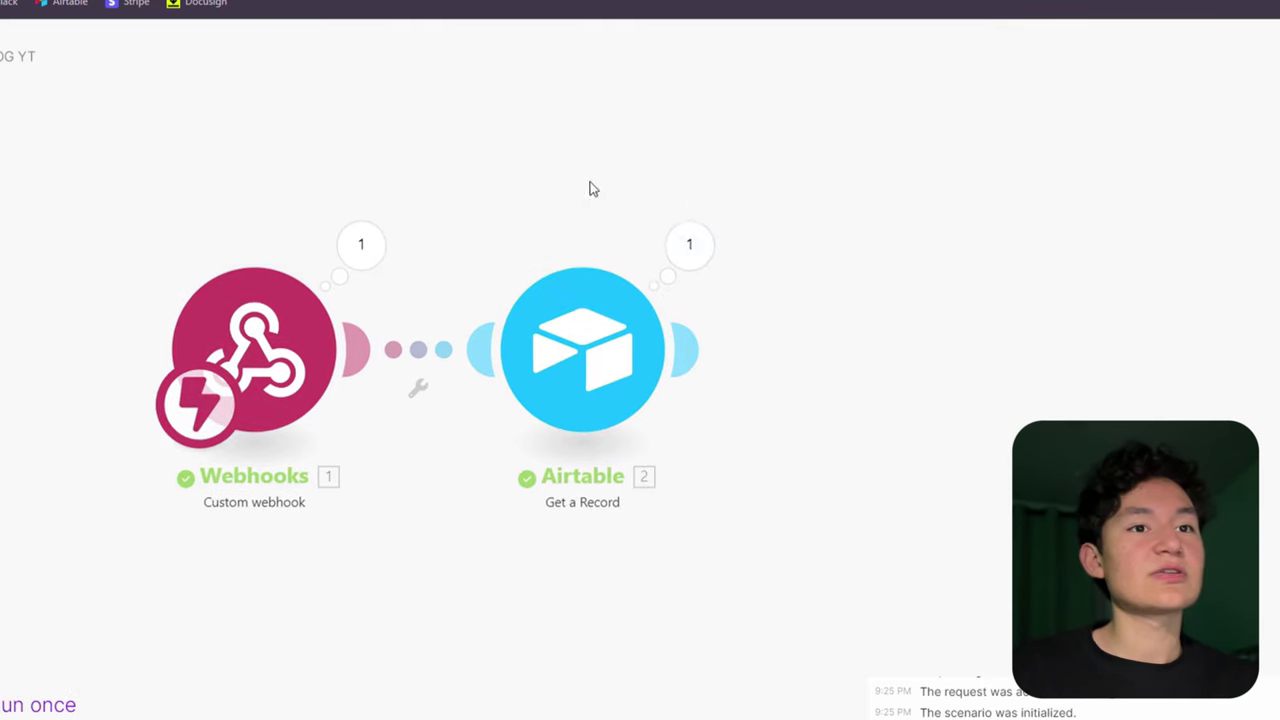
left_click(667, 258)
scroll(914, 395, "down", 2)
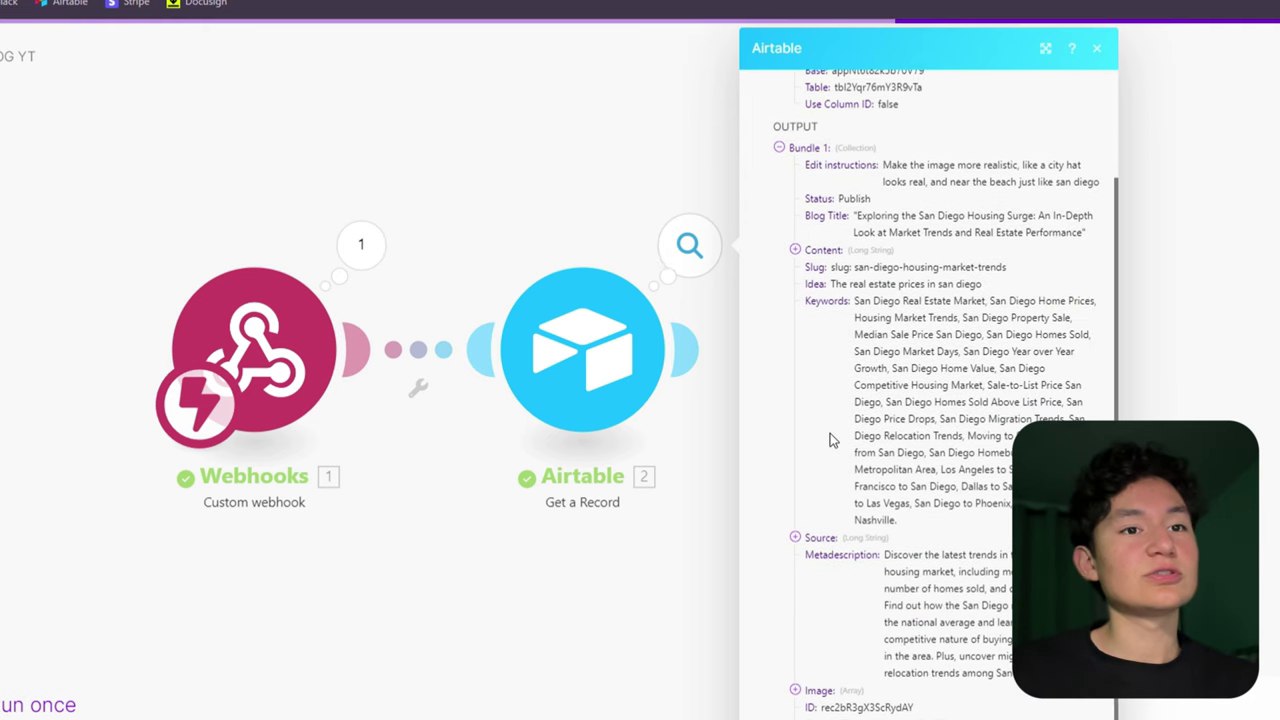
scroll(830, 433, "up", 2)
left_click(797, 378)
left_click(781, 275)
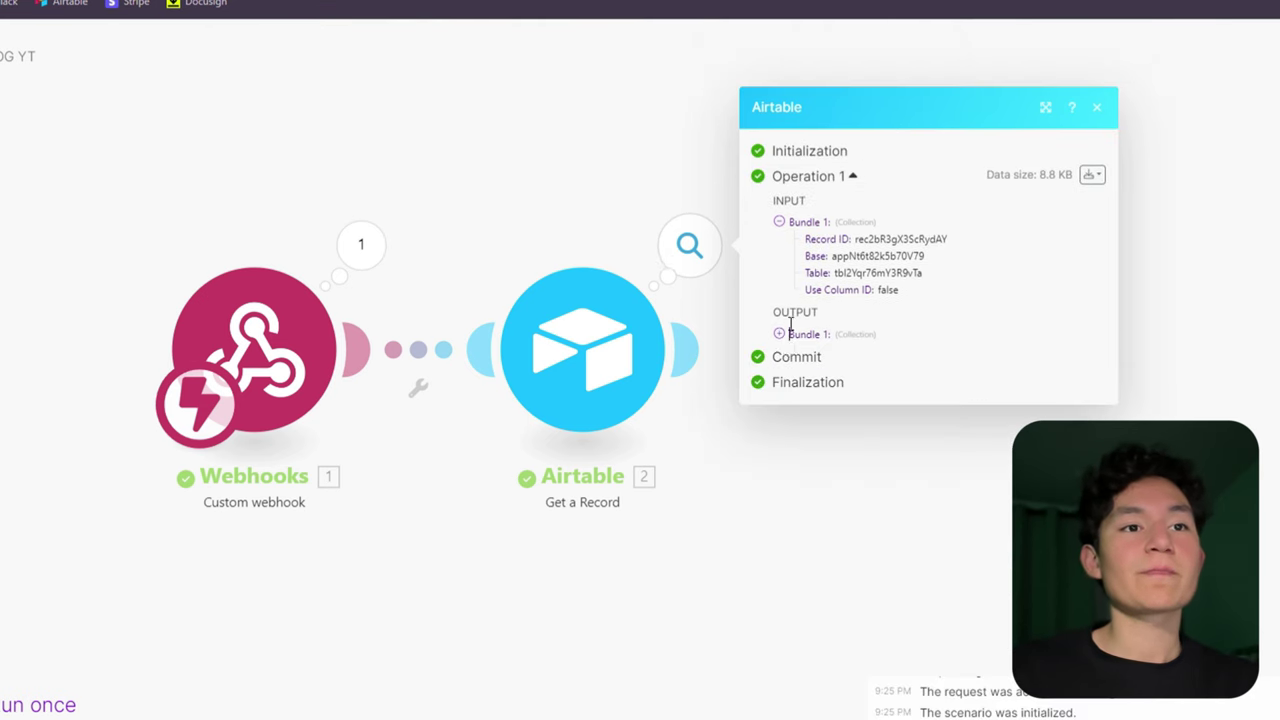
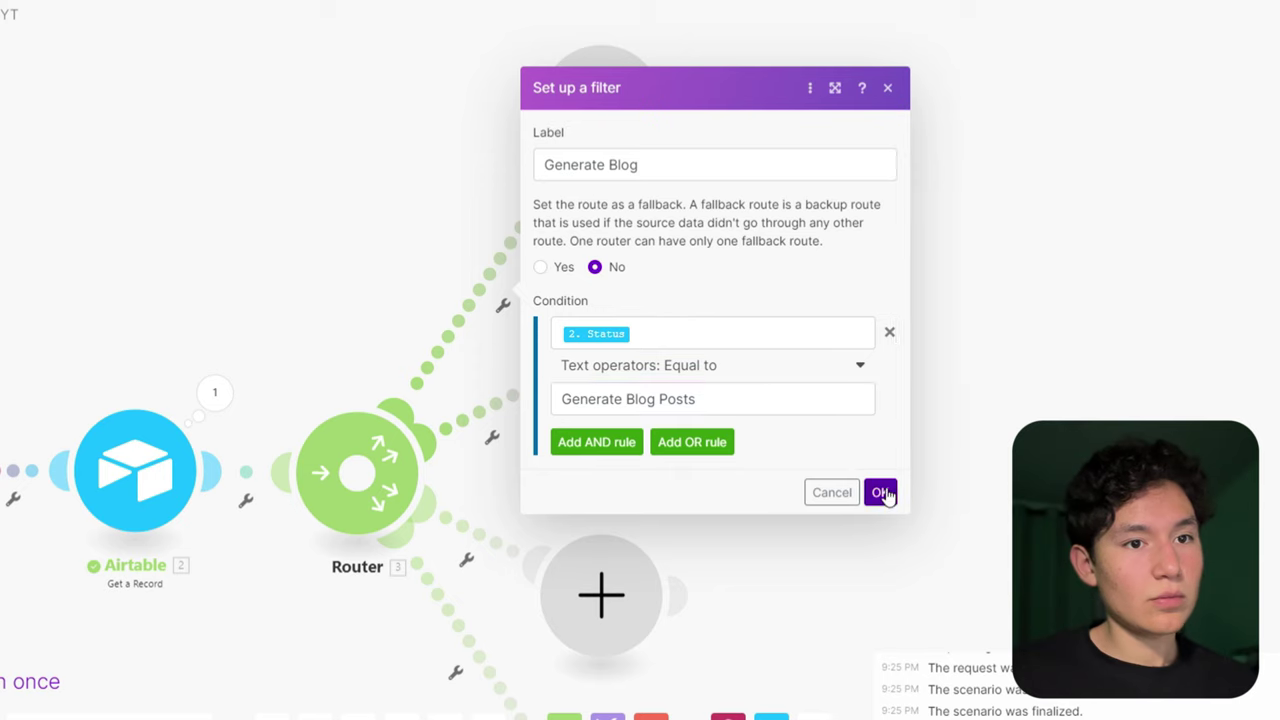
Set up a filter labelled Edit Blog on the router's second route, passing records whose Airtable Status equals Edit.
left_click(558, 369)
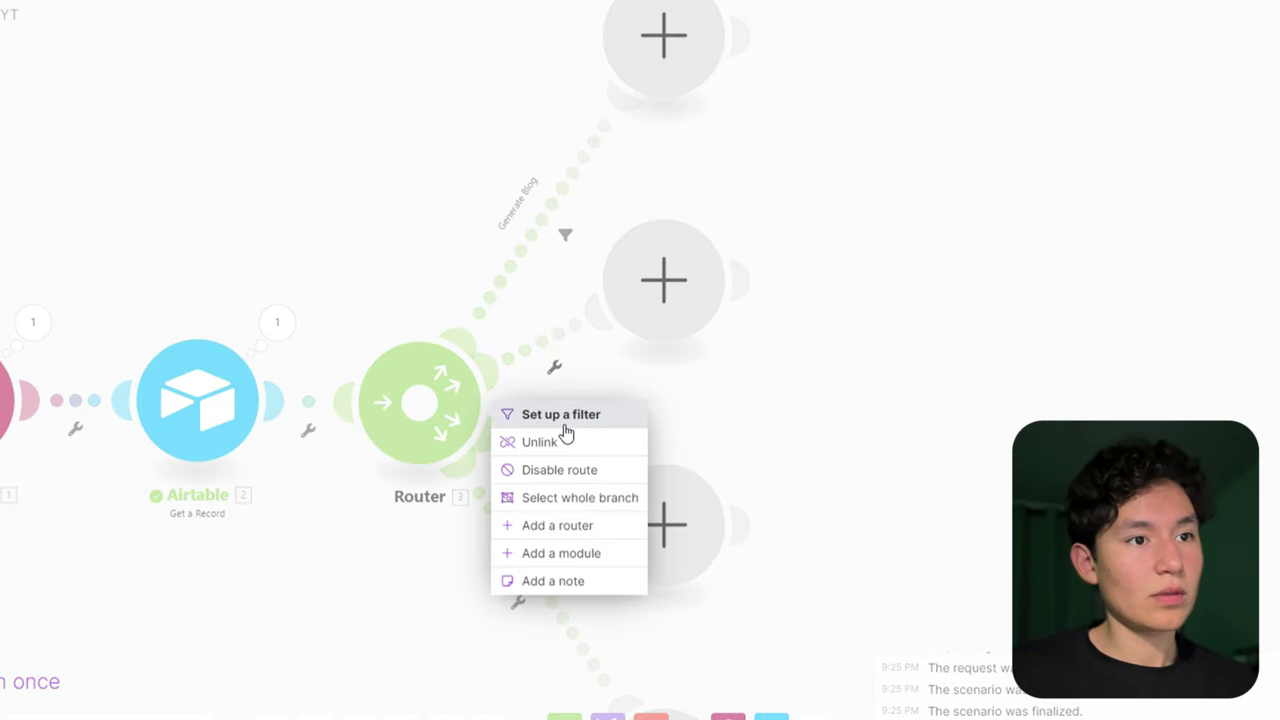
left_click(562, 416)
left_click(722, 385)
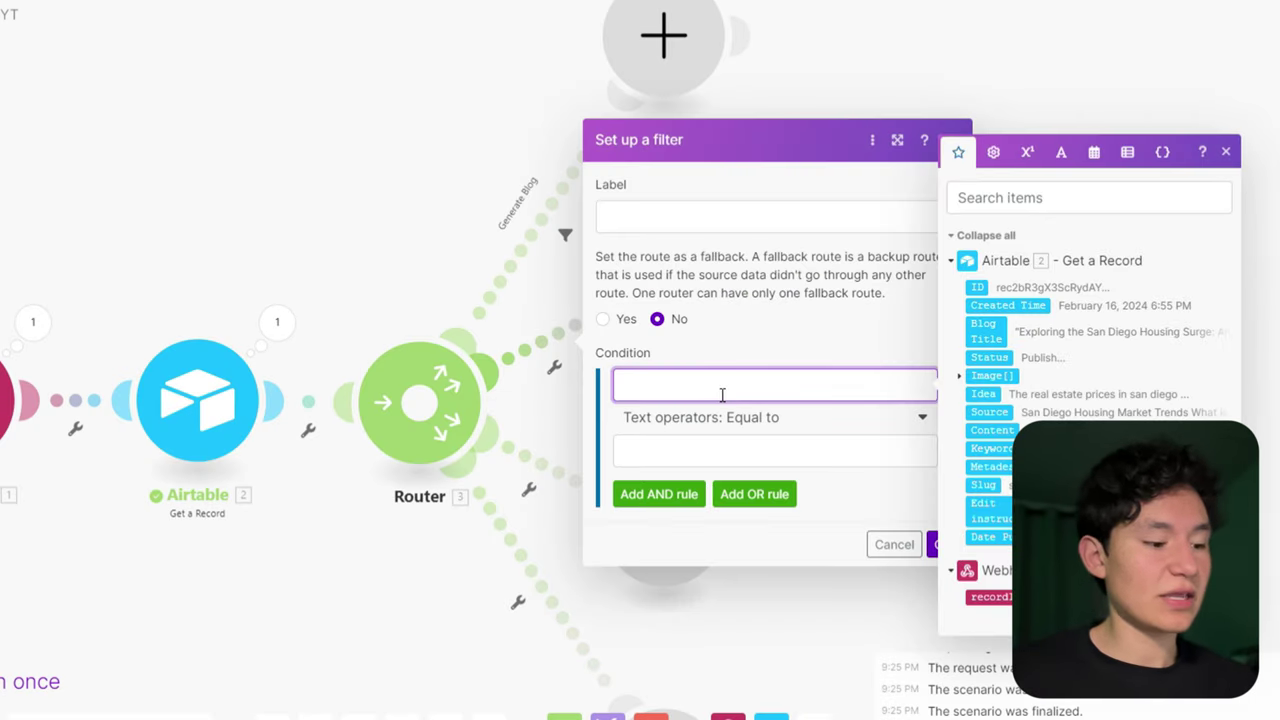
left_click(643, 218)
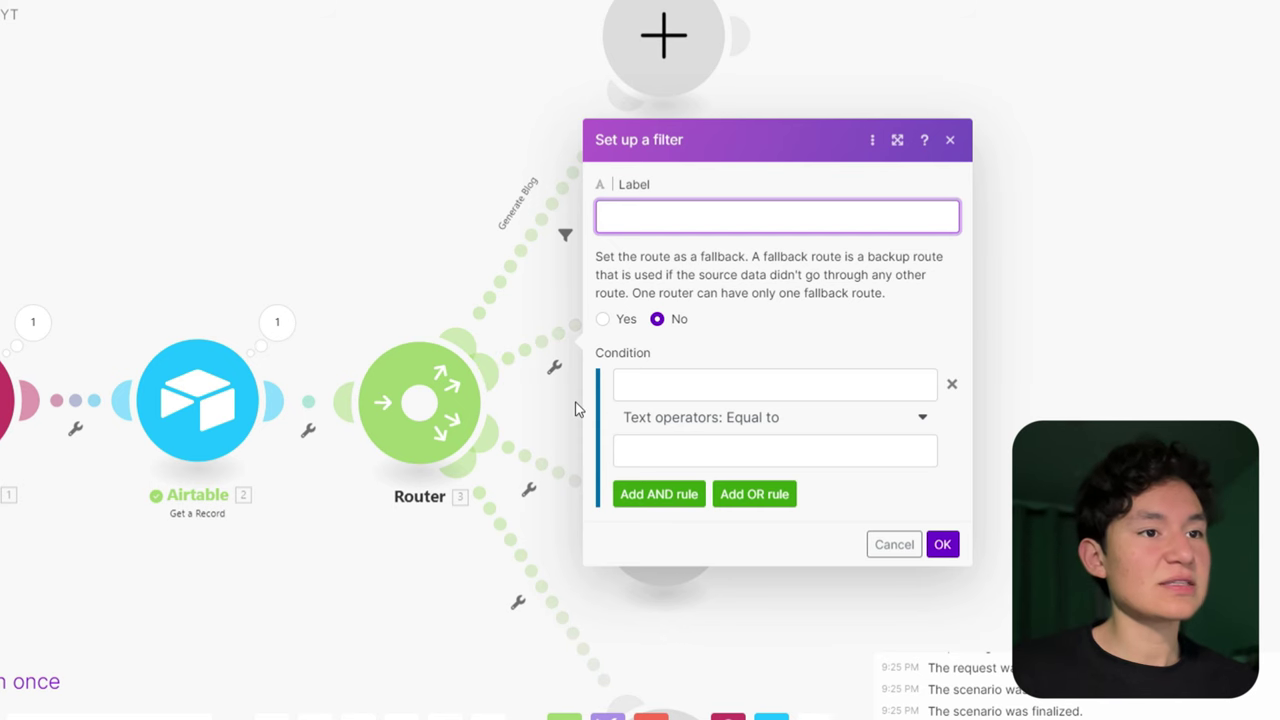
type("D")
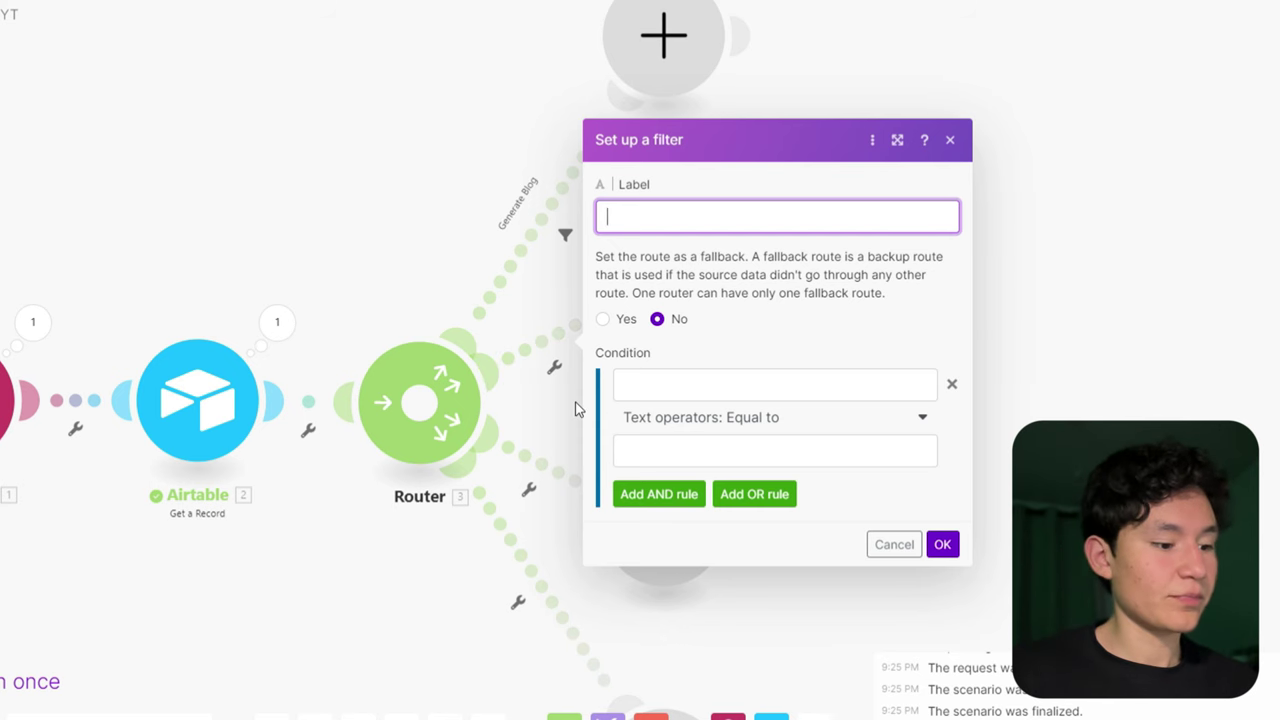
type("Edit B")
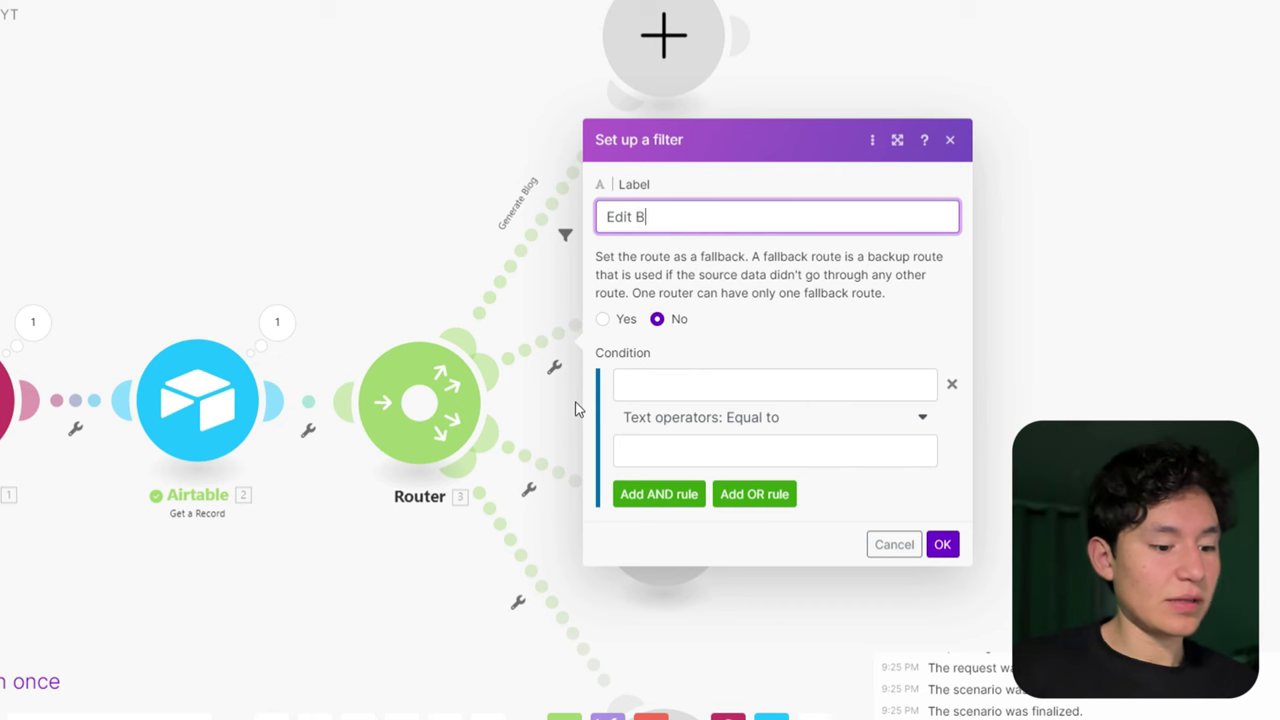
type("log")
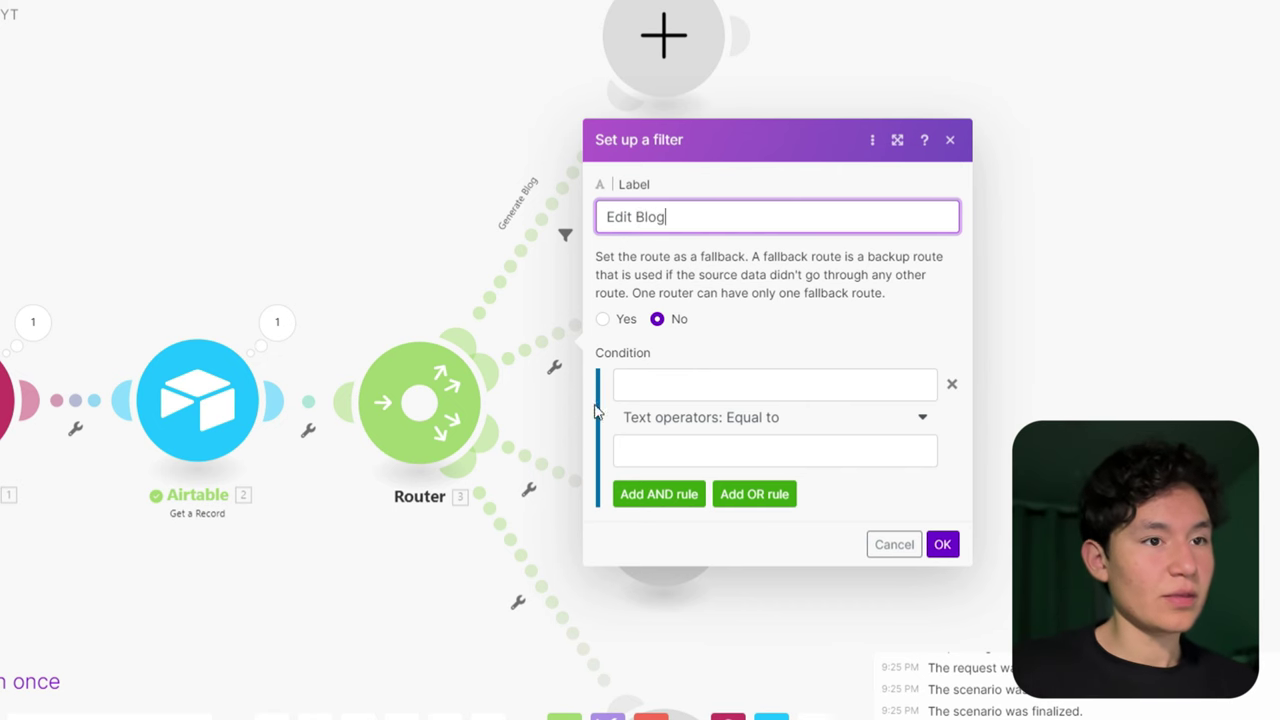
left_click(655, 385)
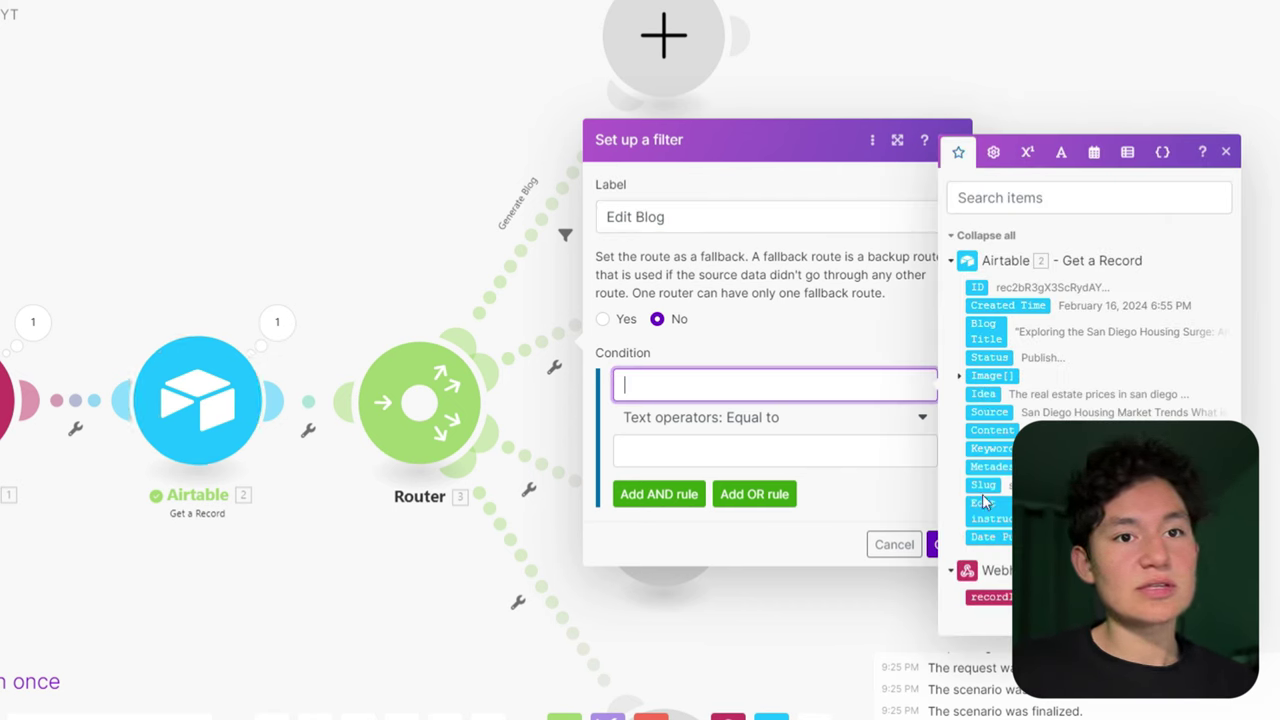
left_click(989, 357)
left_click(693, 455)
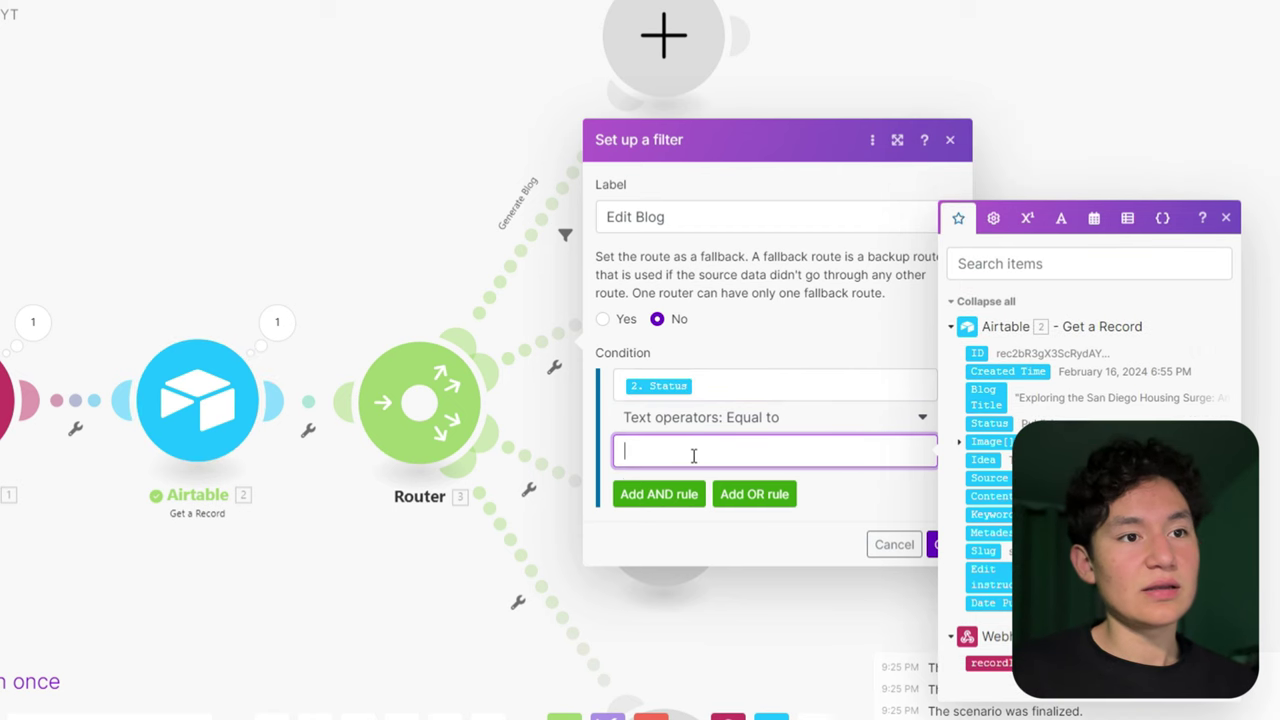
type("Edit")
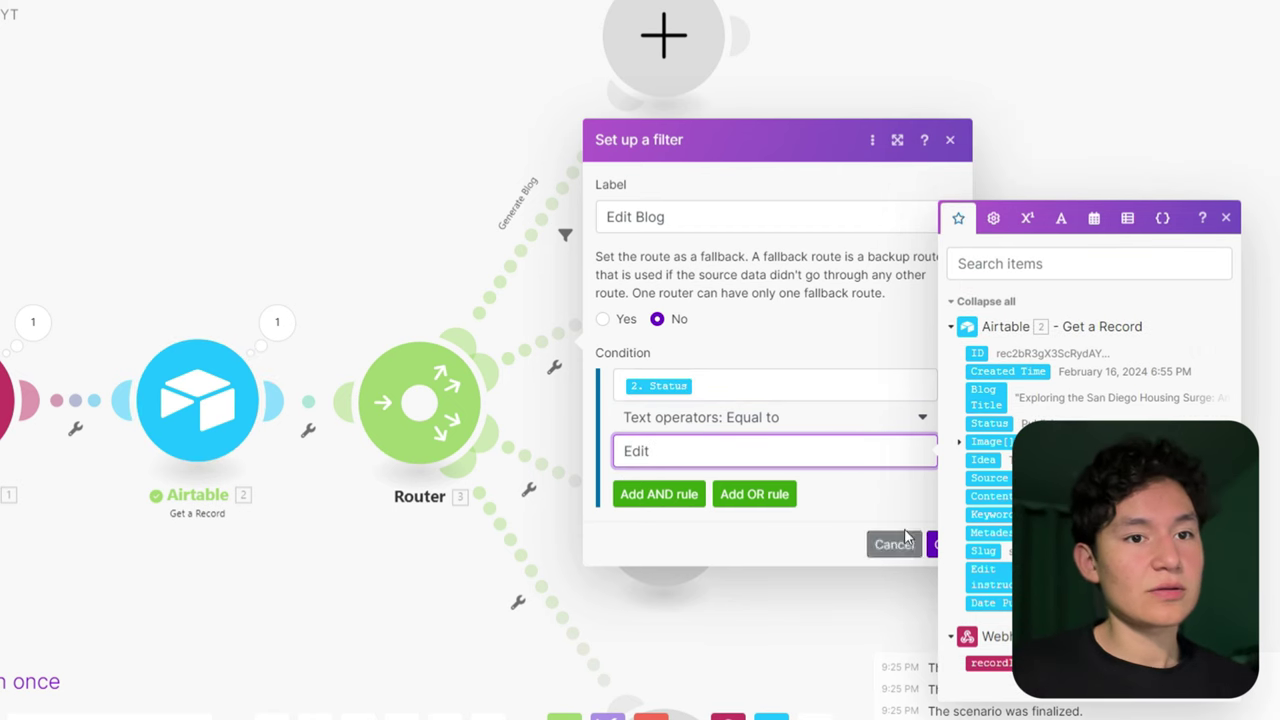
left_click(943, 543)
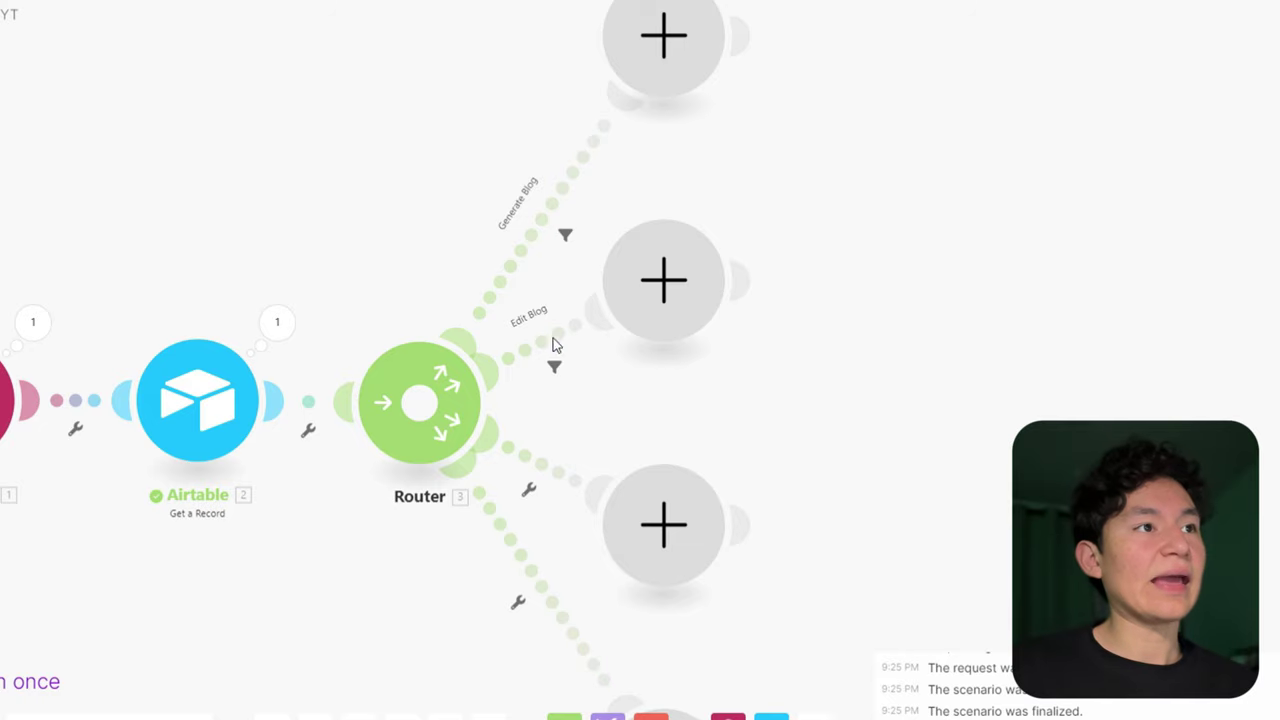
Set up a filter labelled Regenerate Image on the router's third route, with Airtable Status equal to Regenerate Images.
left_click(529, 489)
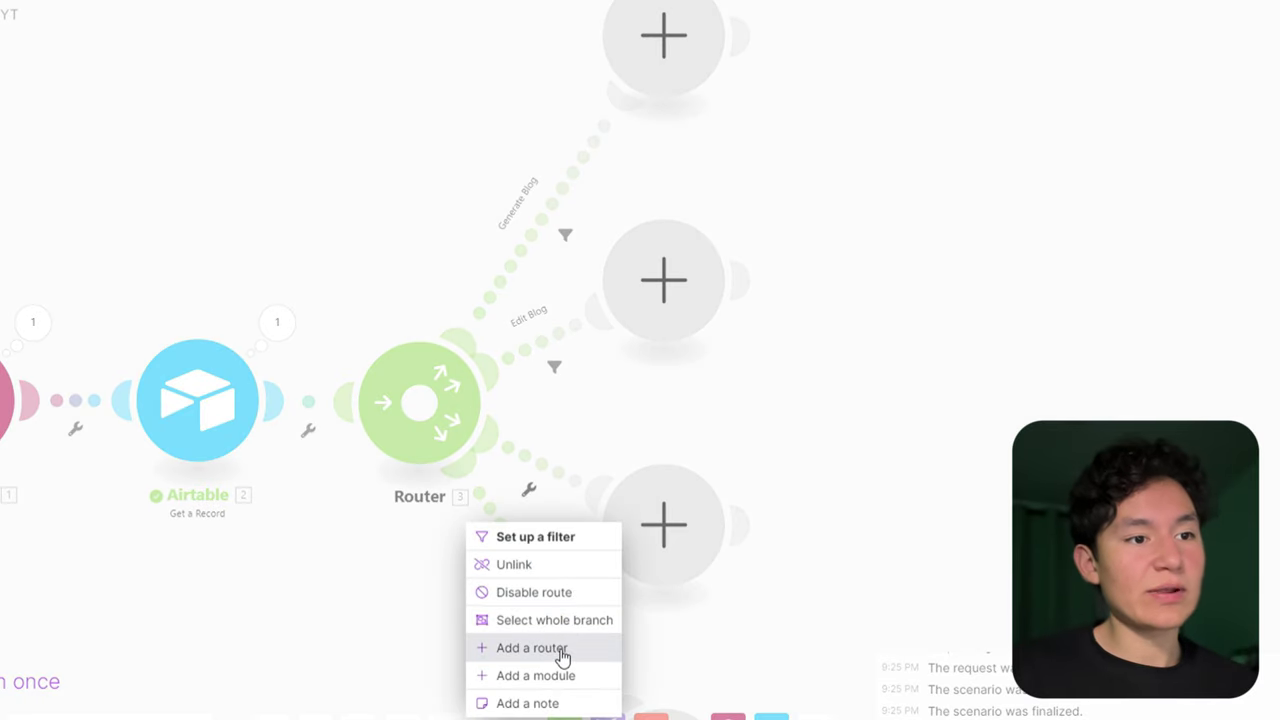
left_click(535, 540)
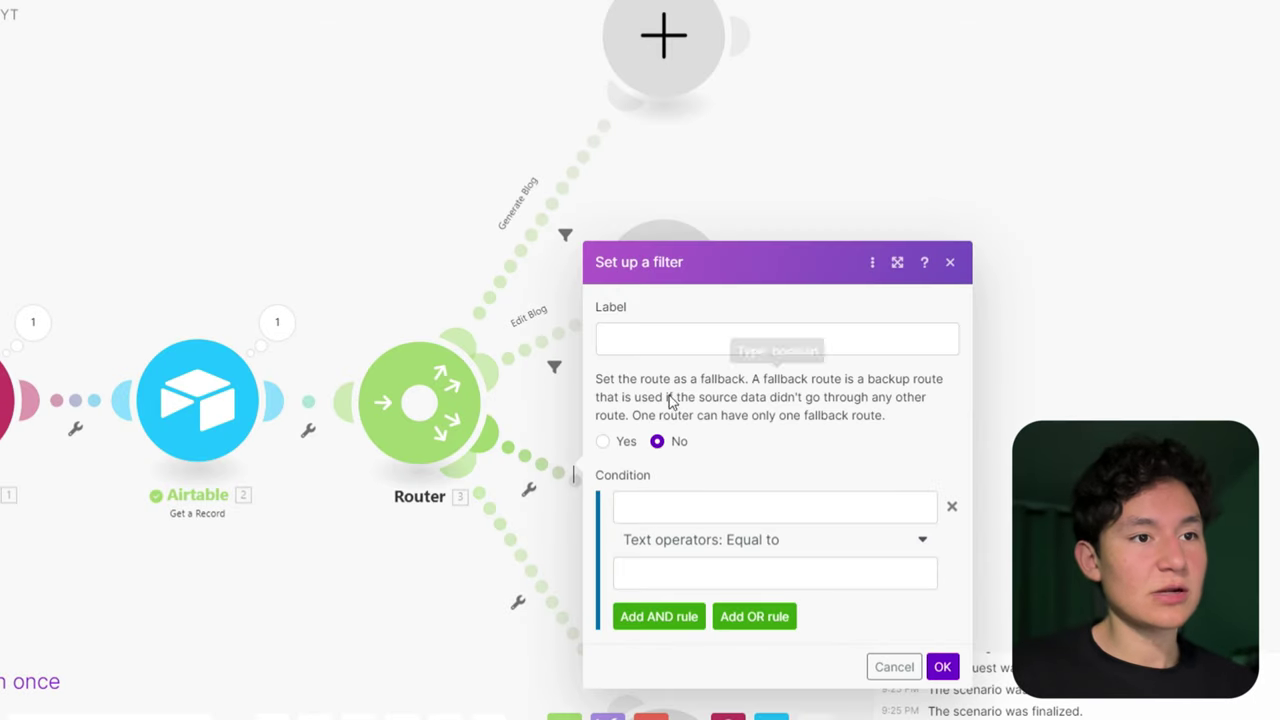
left_click(672, 345)
type("Regenr")
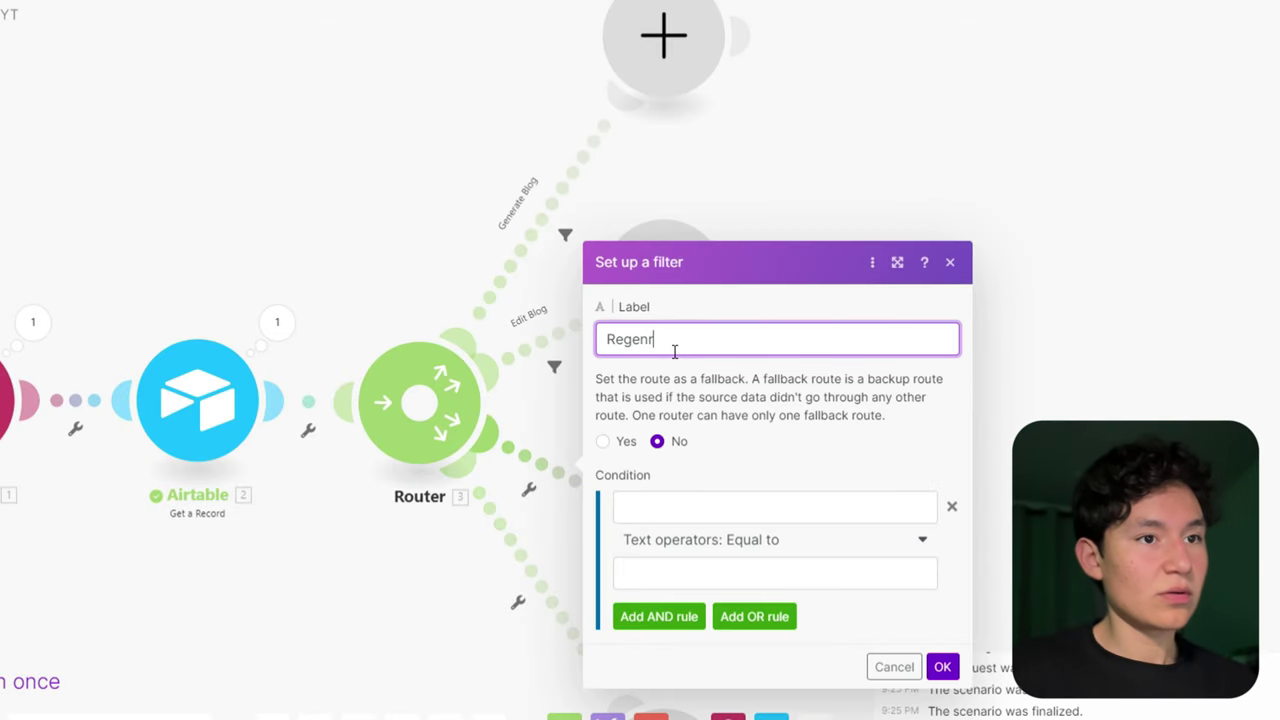
key("BackSpace")
type("erate ")
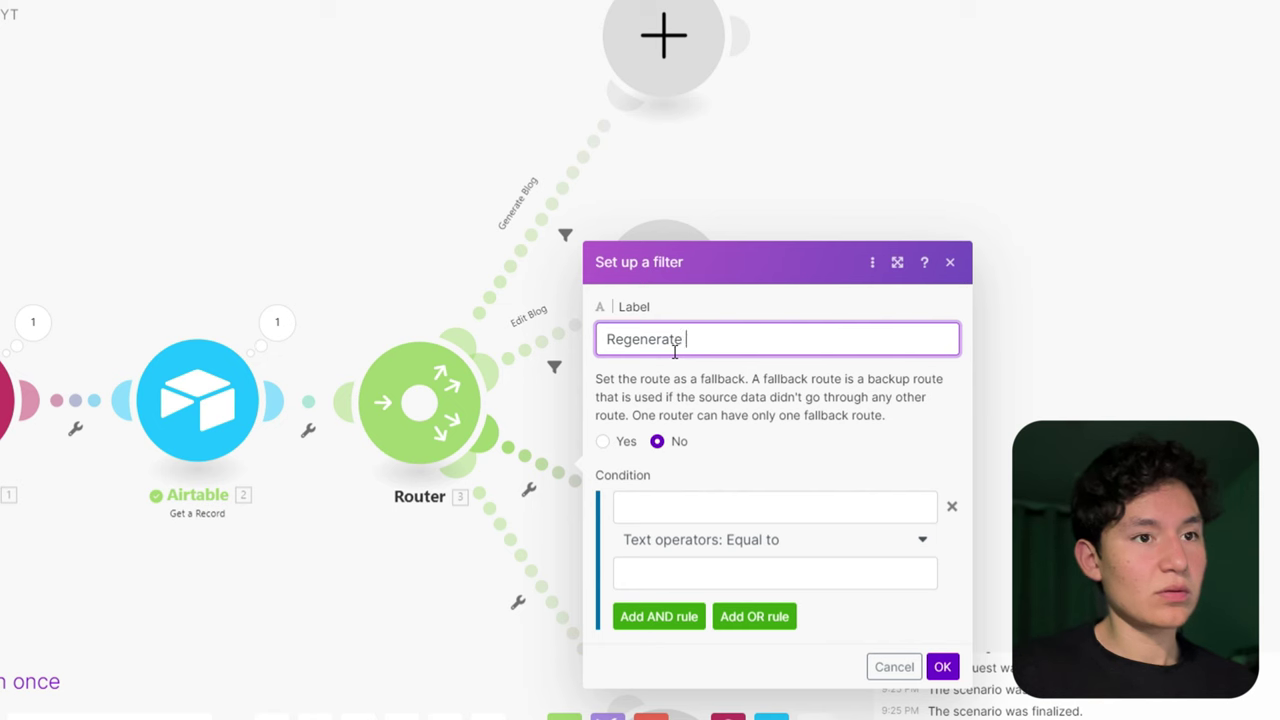
type("Image")
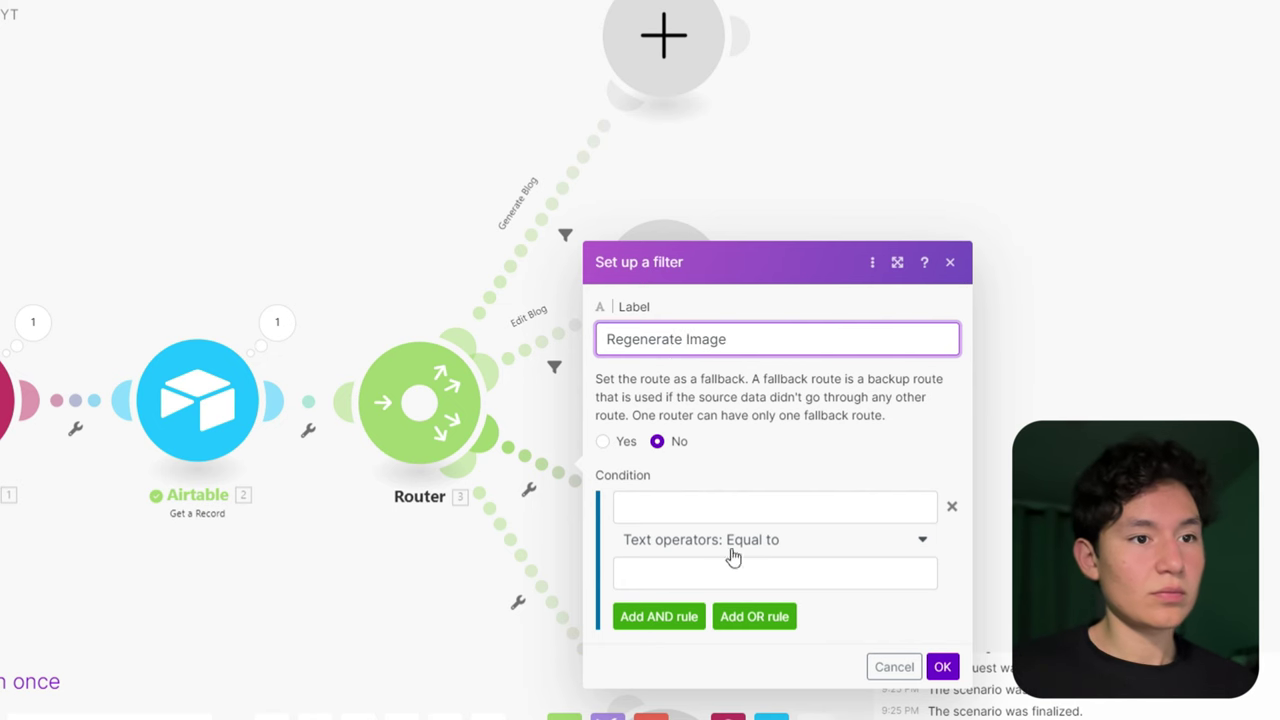
left_click(686, 508)
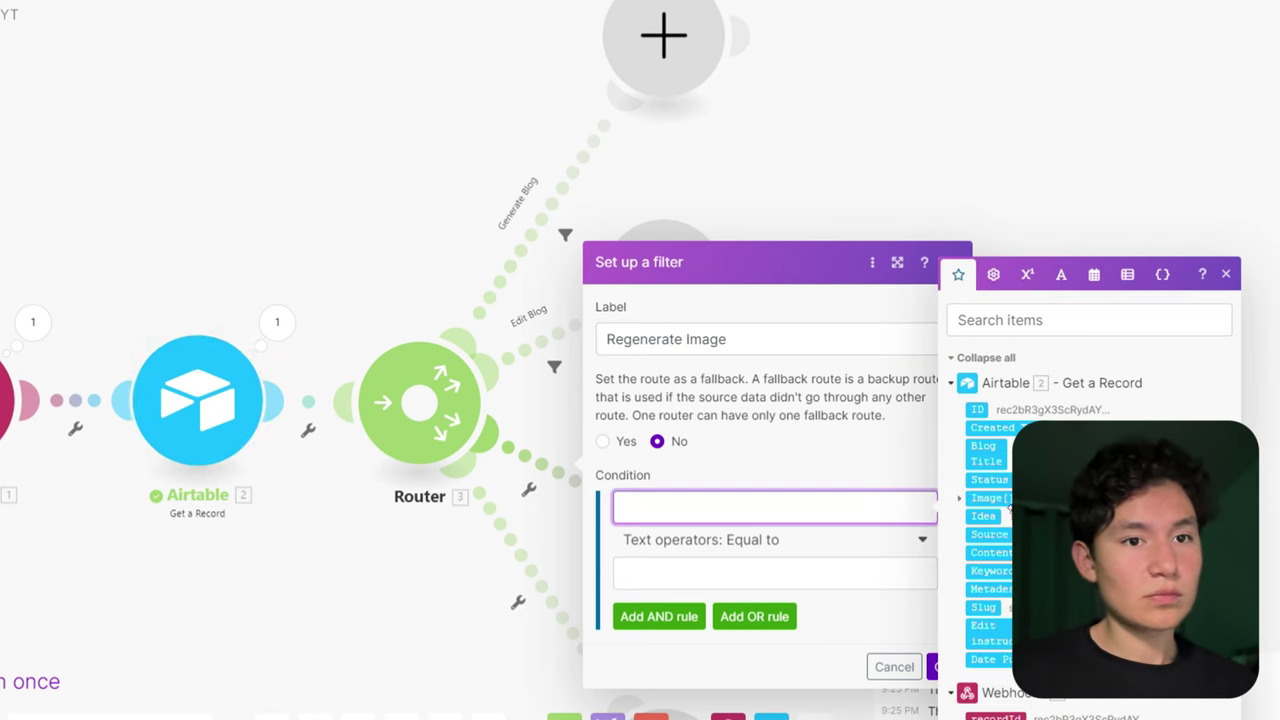
left_click(989, 479)
left_click(762, 574)
type("Regenerate Images")
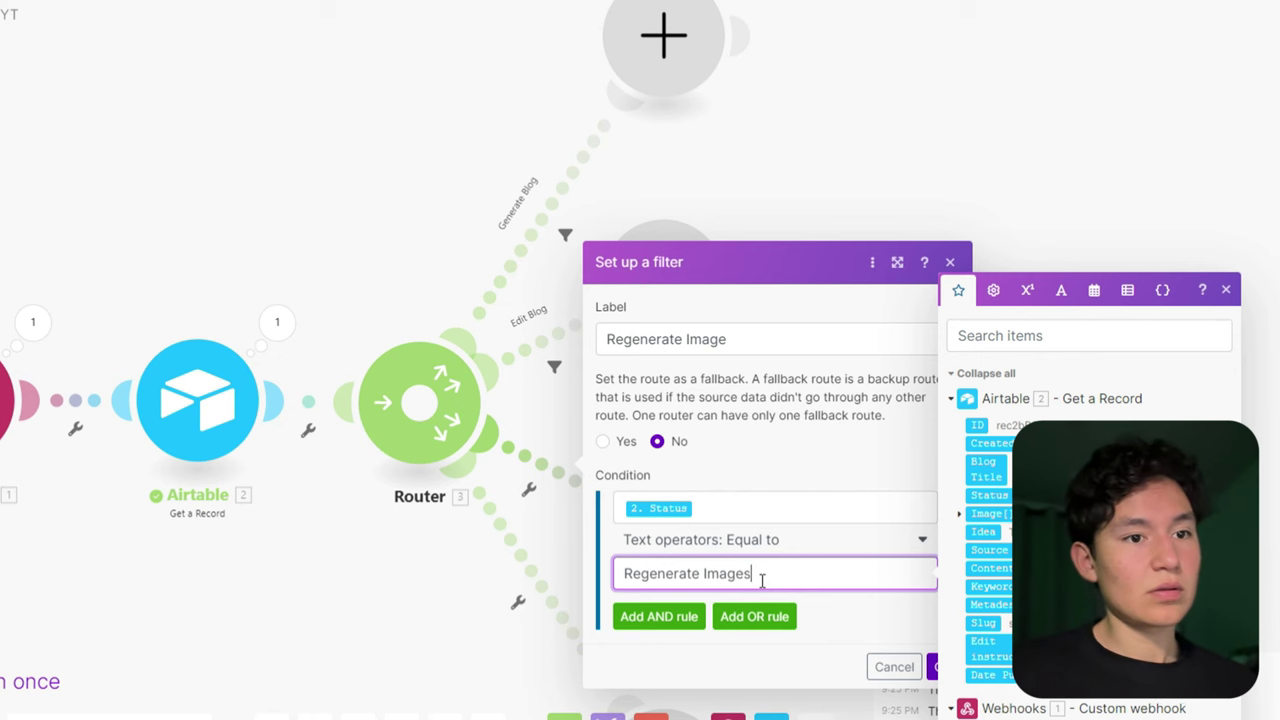
left_click(870, 632)
left_click(945, 666)
Set up a filter labelled Publish Blog on the router's fourth route.
left_click_drag(891, 608, 941, 318)
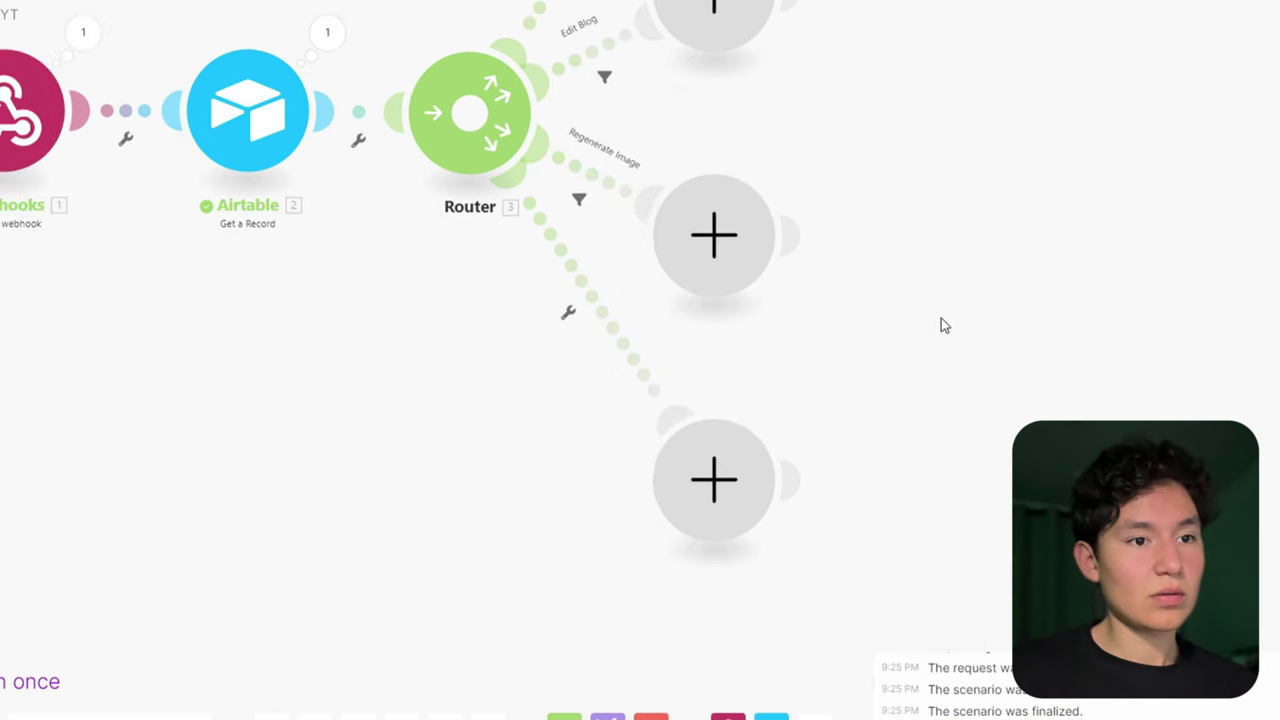
left_click(570, 318)
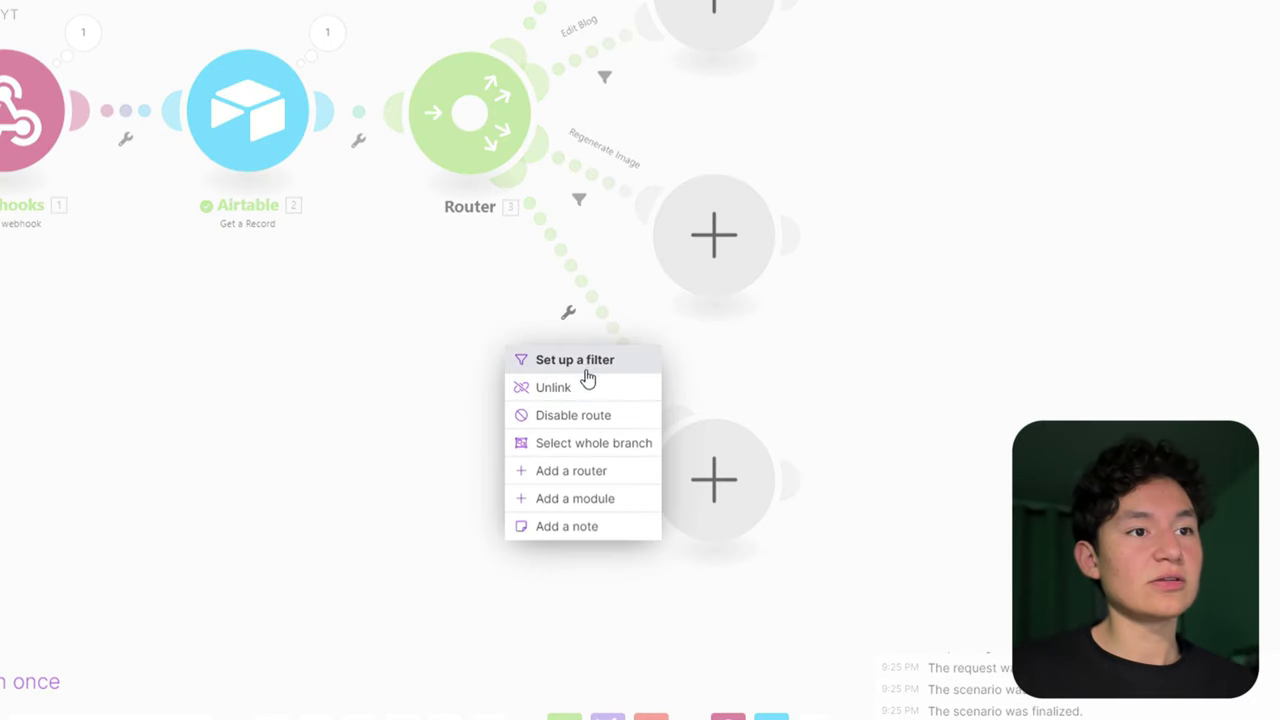
left_click(587, 366)
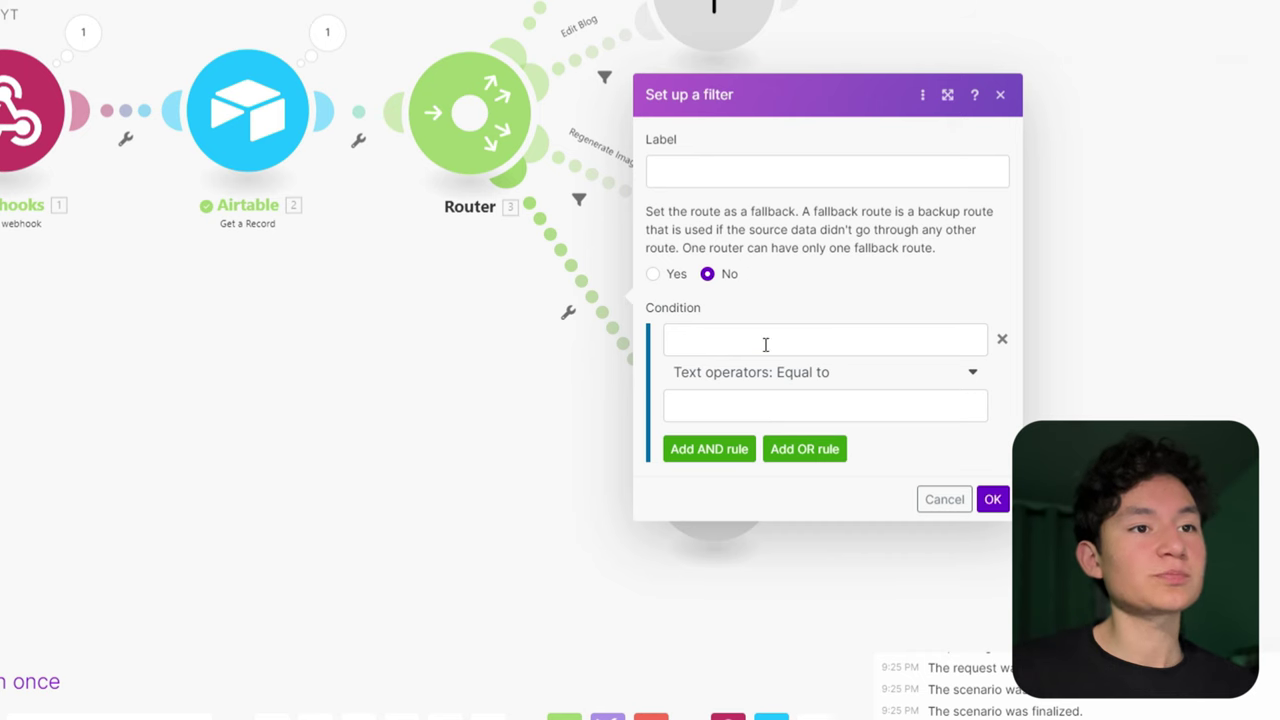
left_click(767, 342)
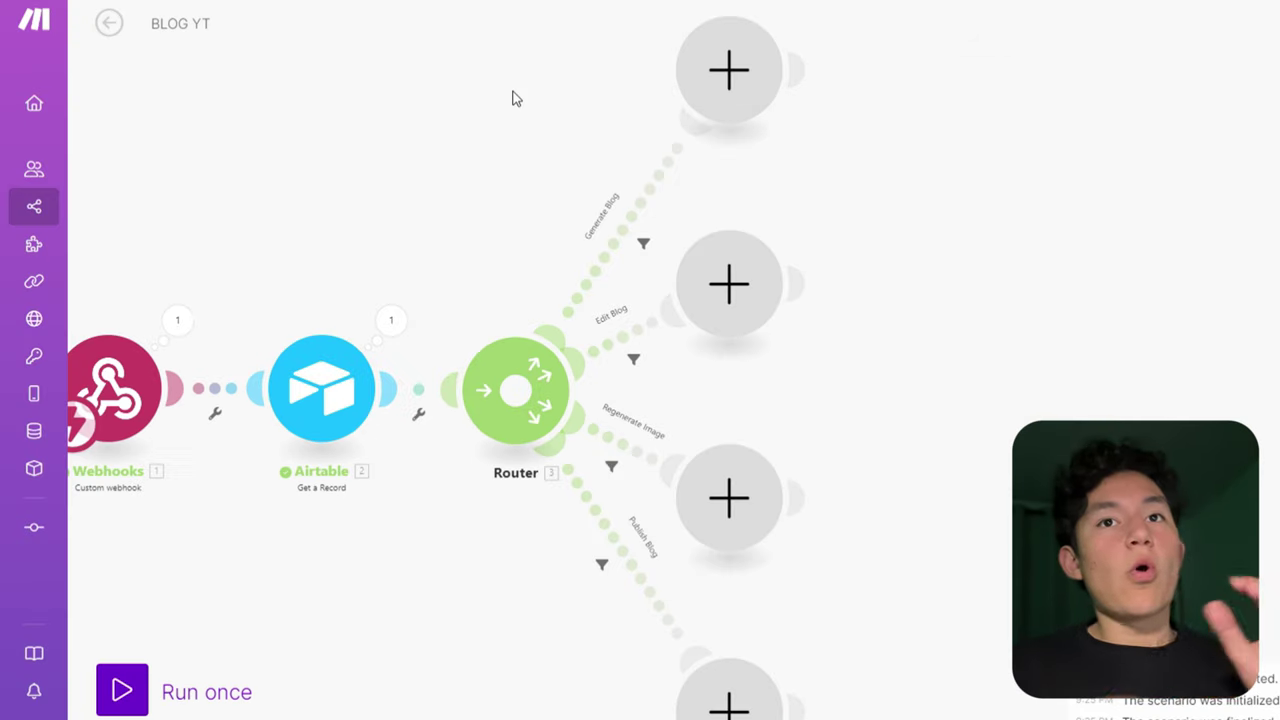
Add an OpenAI Generate an Image module to the Generate Blog route, leaving its settings unconfigured.
left_click(710, 102)
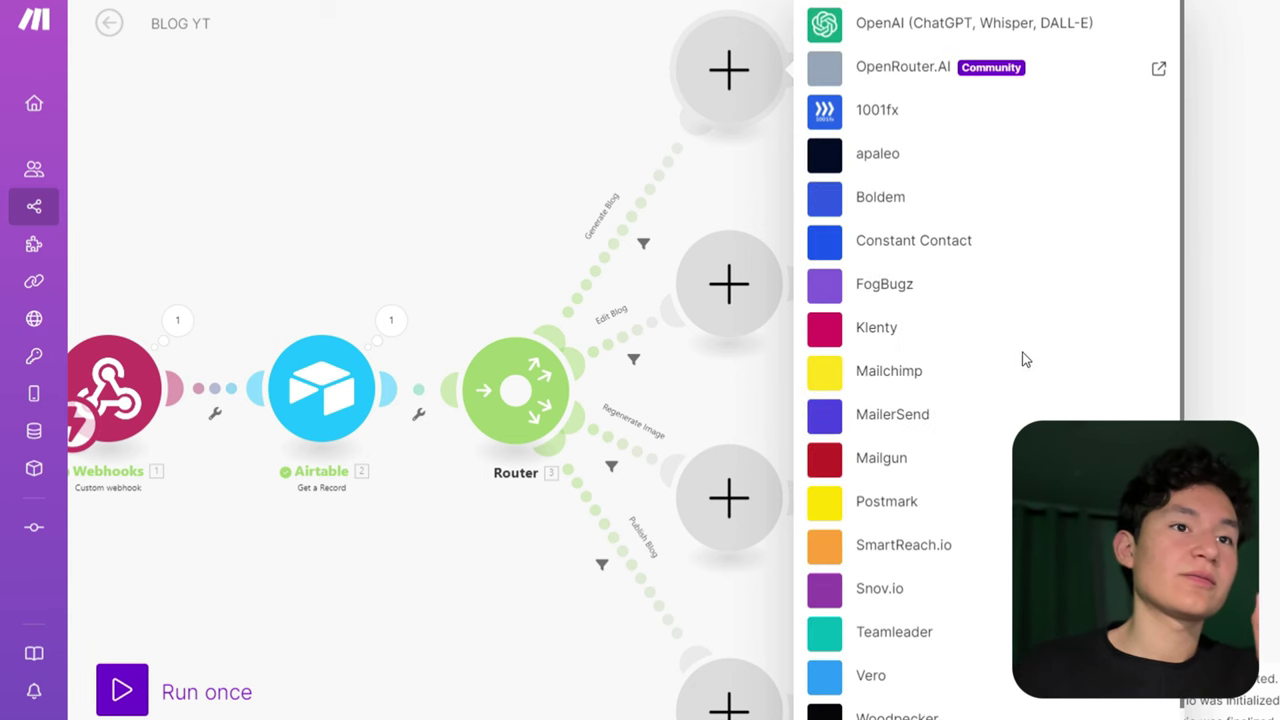
left_click(937, 26)
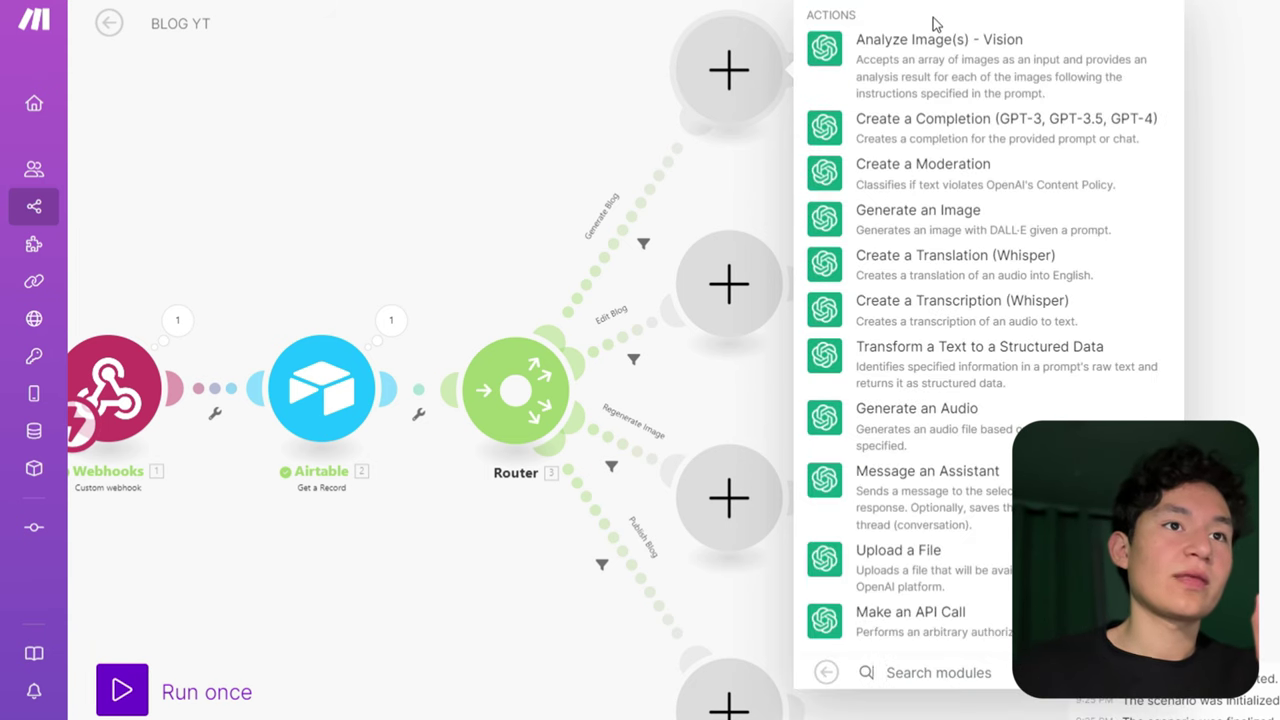
left_click(966, 232)
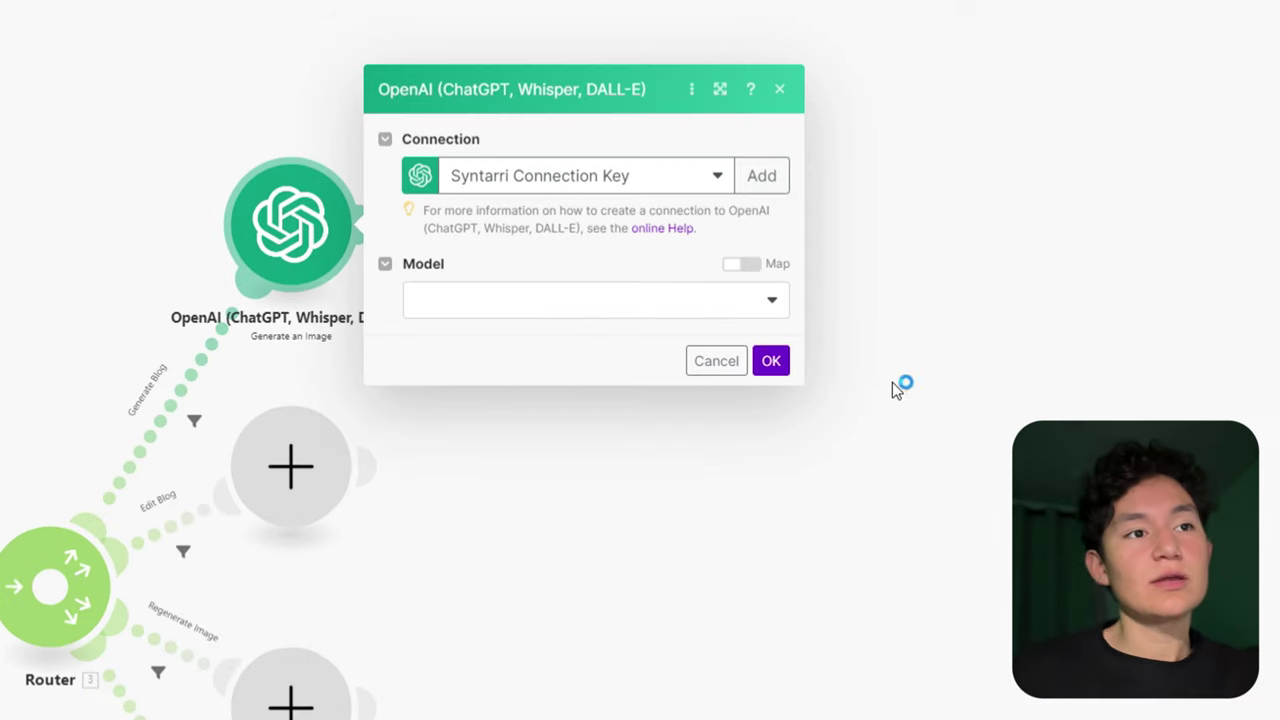
left_click(1262, 272)
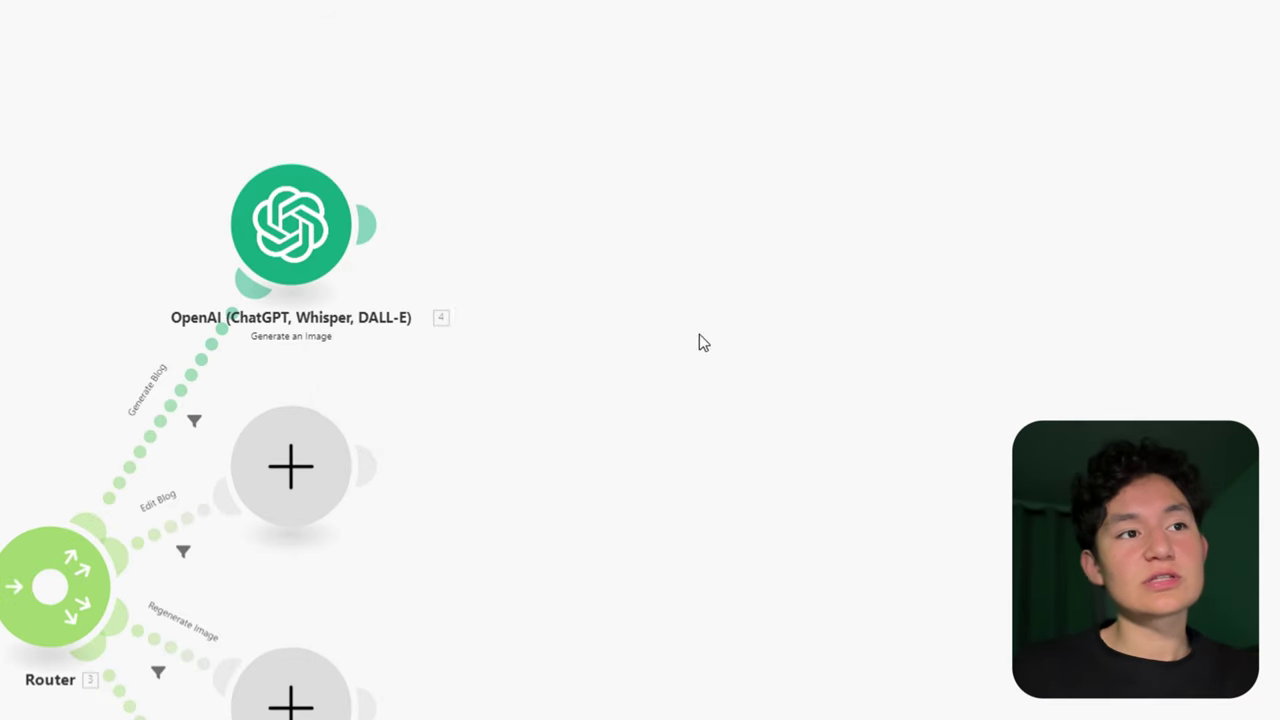
Add two unconfigured OpenAI Create a Completion modules in sequence after the Generate an Image module.
left_click(353, 199)
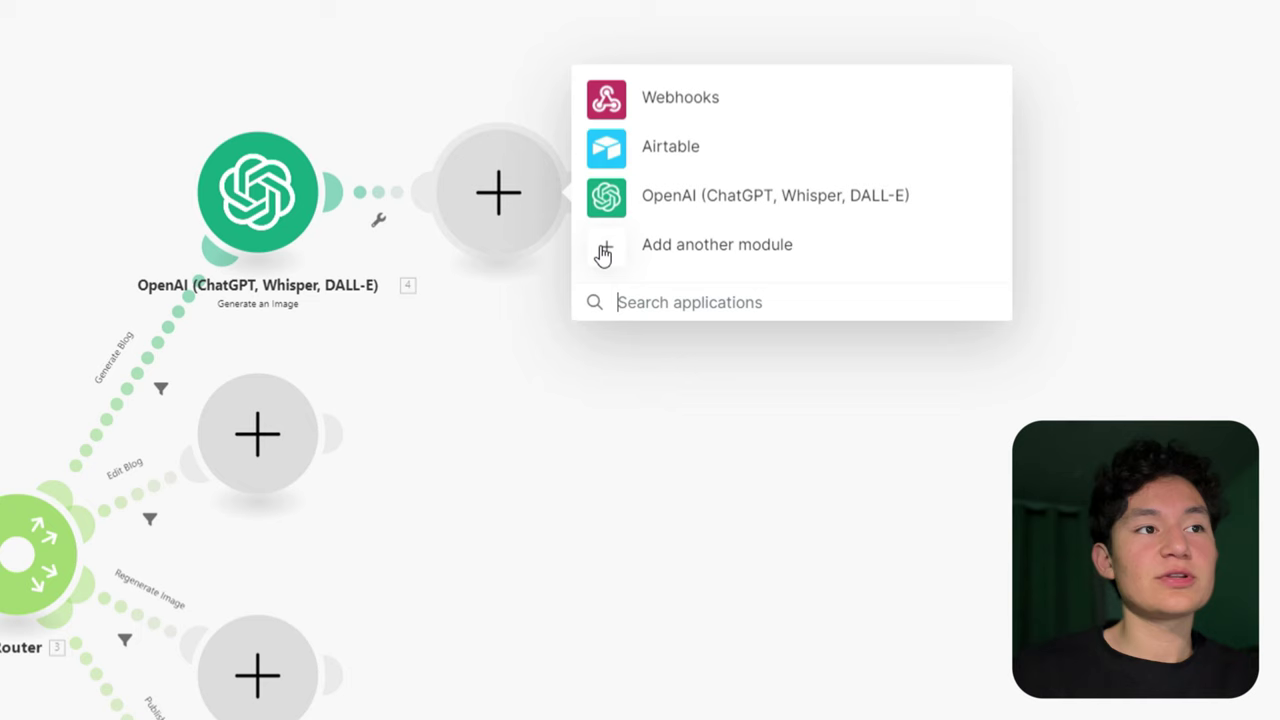
left_click(649, 211)
left_click(789, 141)
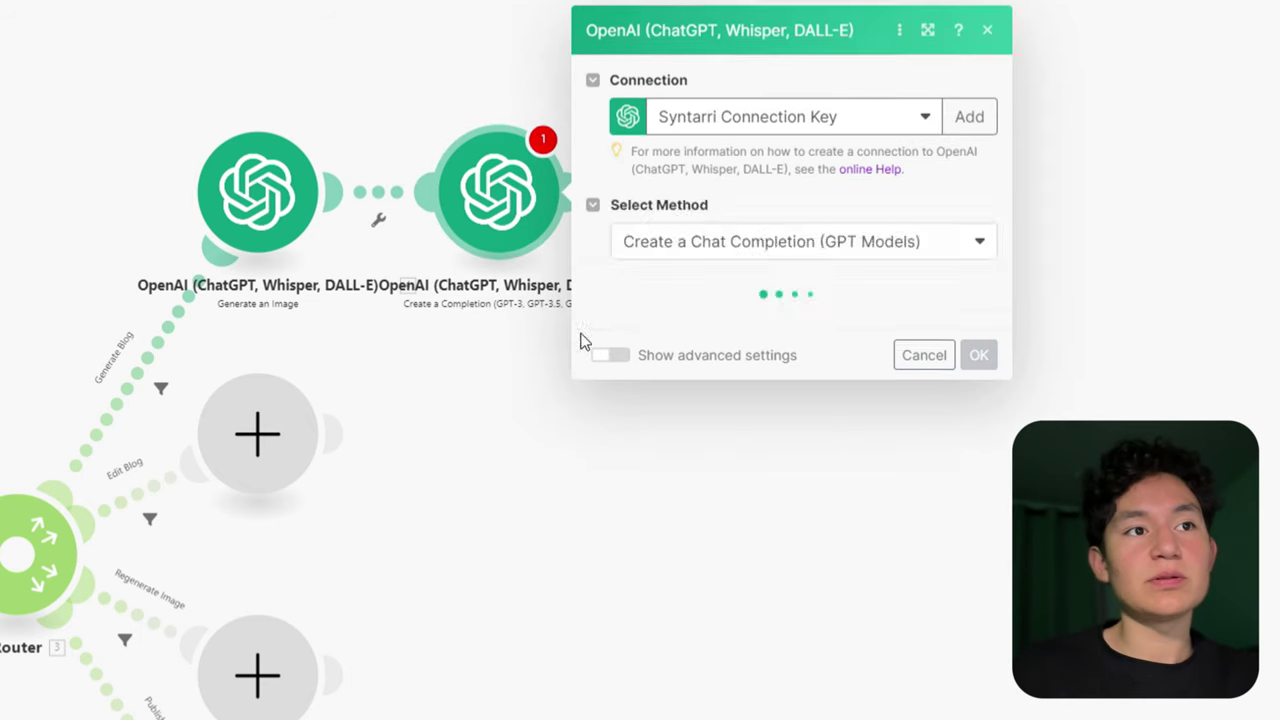
left_click(586, 337)
left_click(575, 190)
left_click(866, 198)
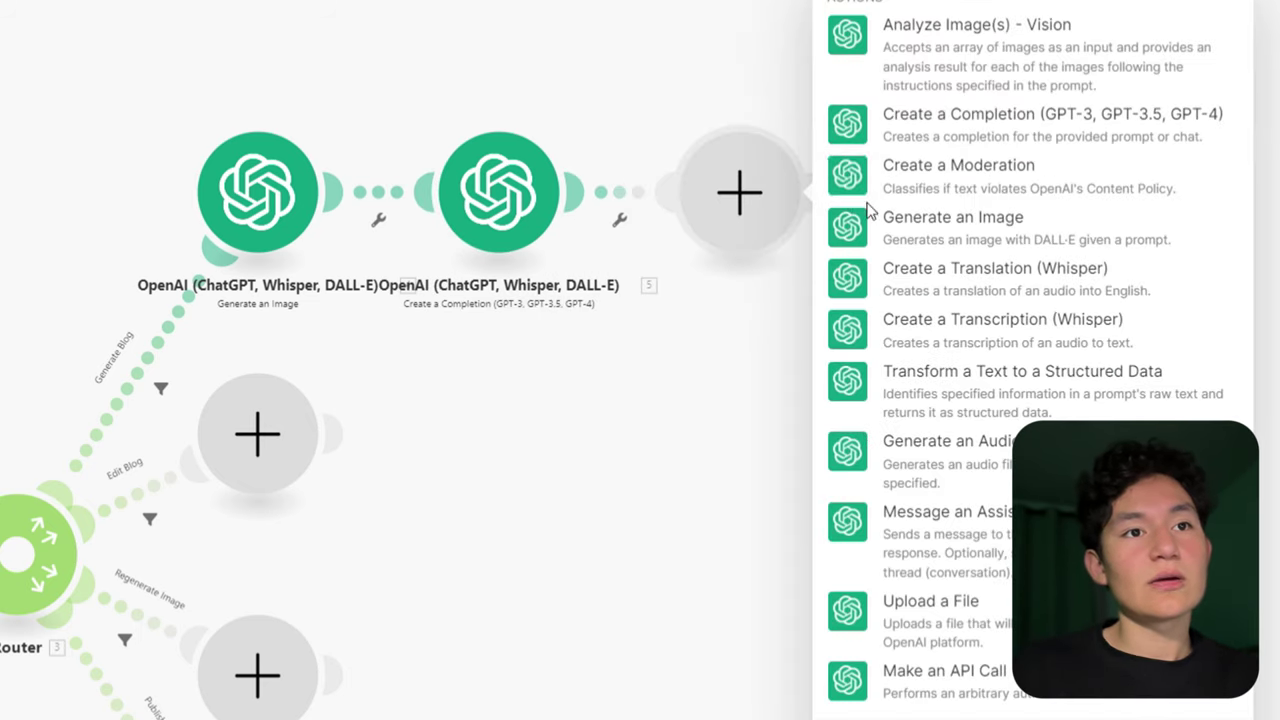
left_click(980, 134)
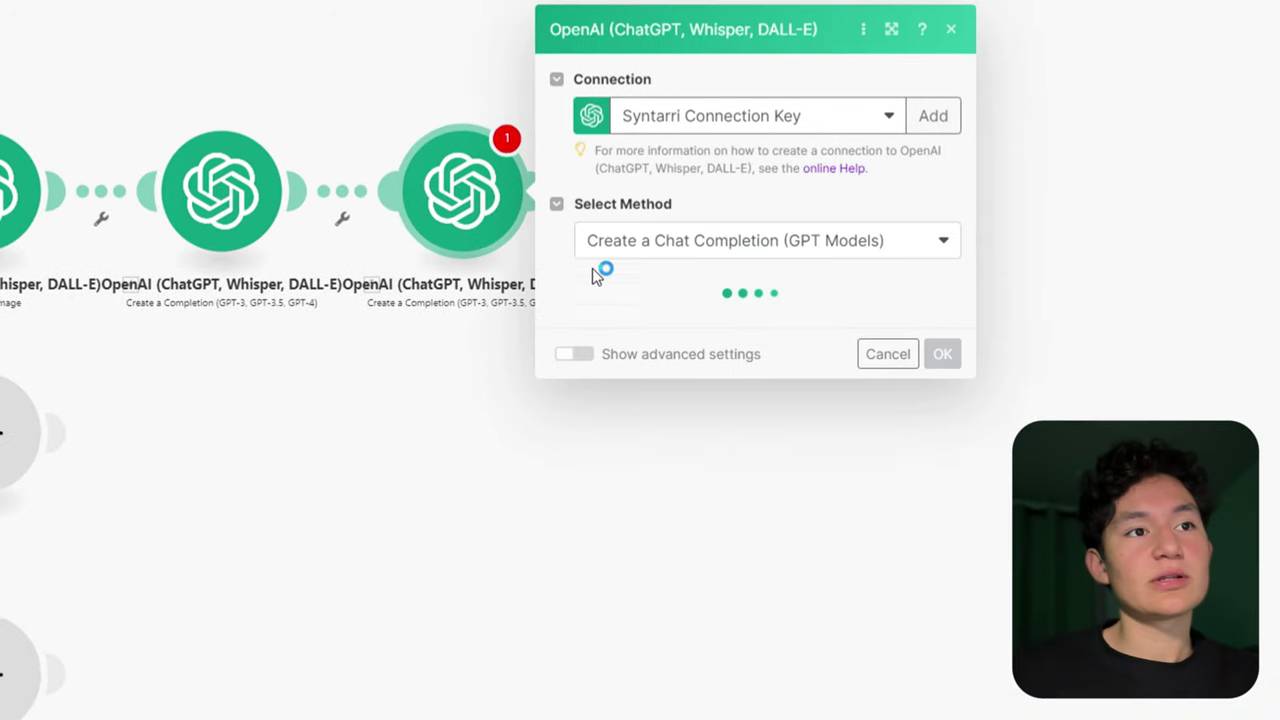
key("Escape")
Extend the Generate Blog route with two more OpenAI Create a Completion modules.
left_click(557, 200)
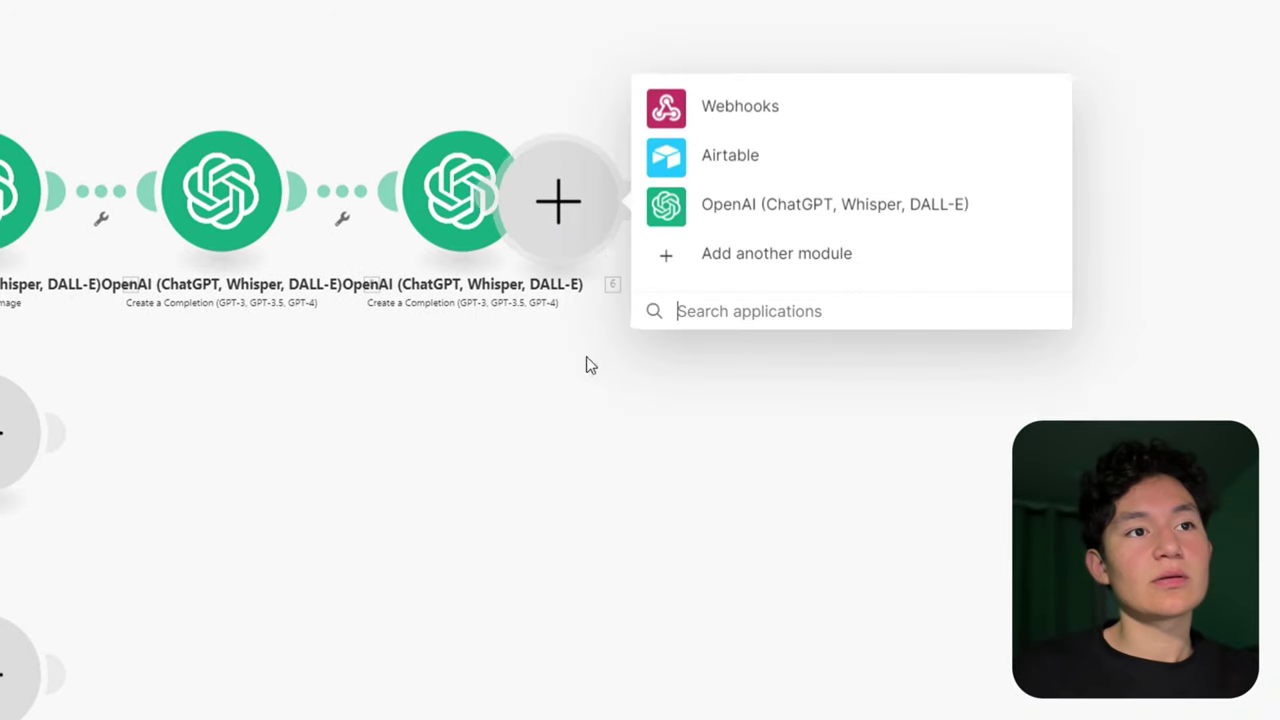
left_click(586, 362)
left_click(551, 200)
left_click(954, 194)
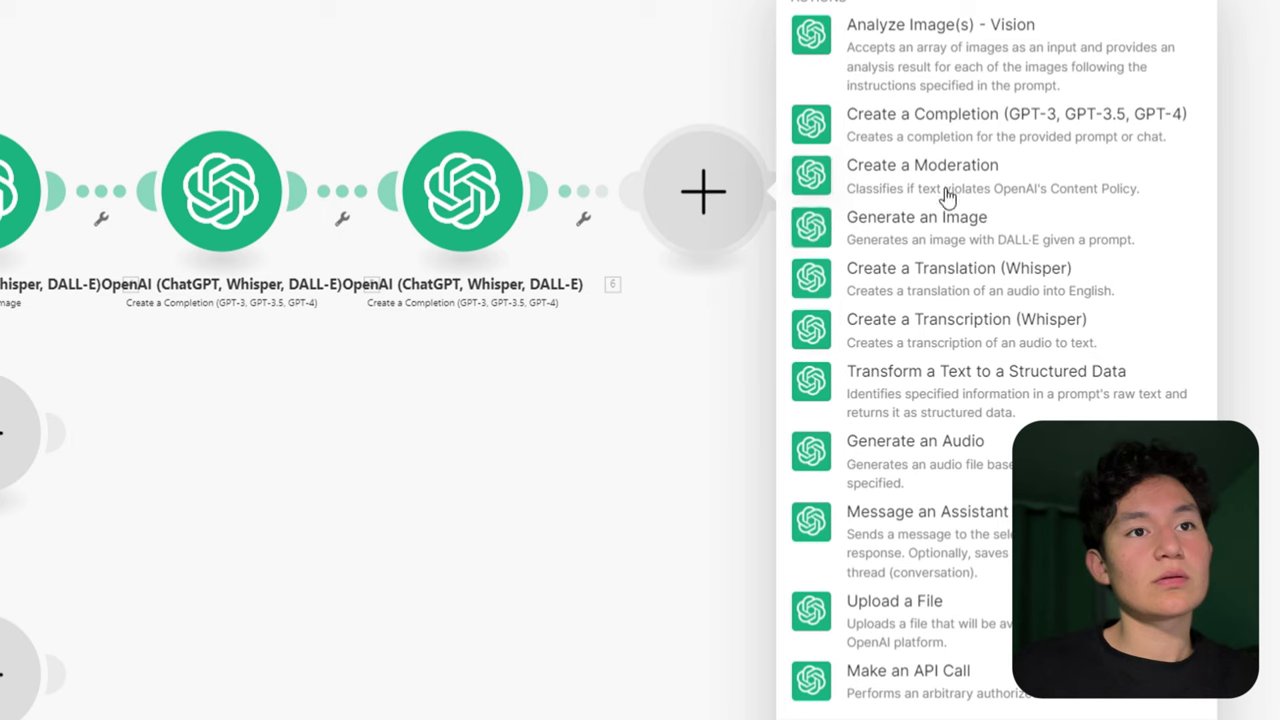
left_click(957, 137)
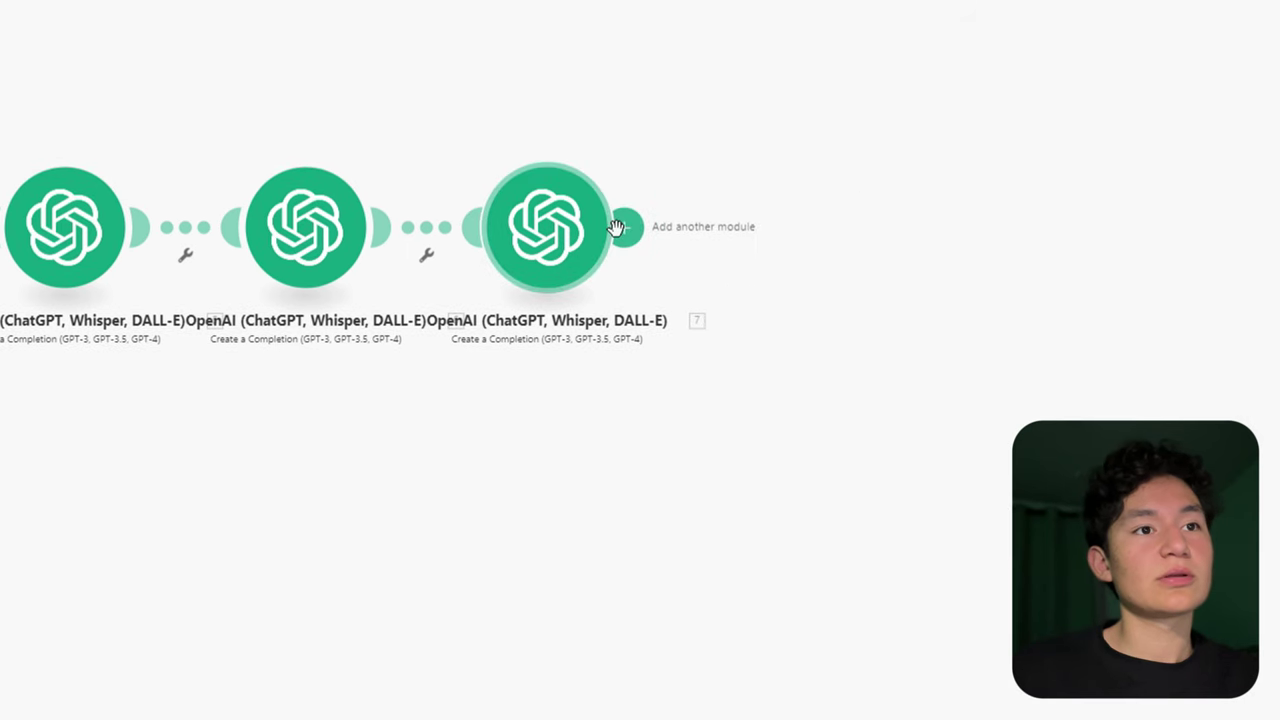
left_click(638, 224)
left_click(934, 233)
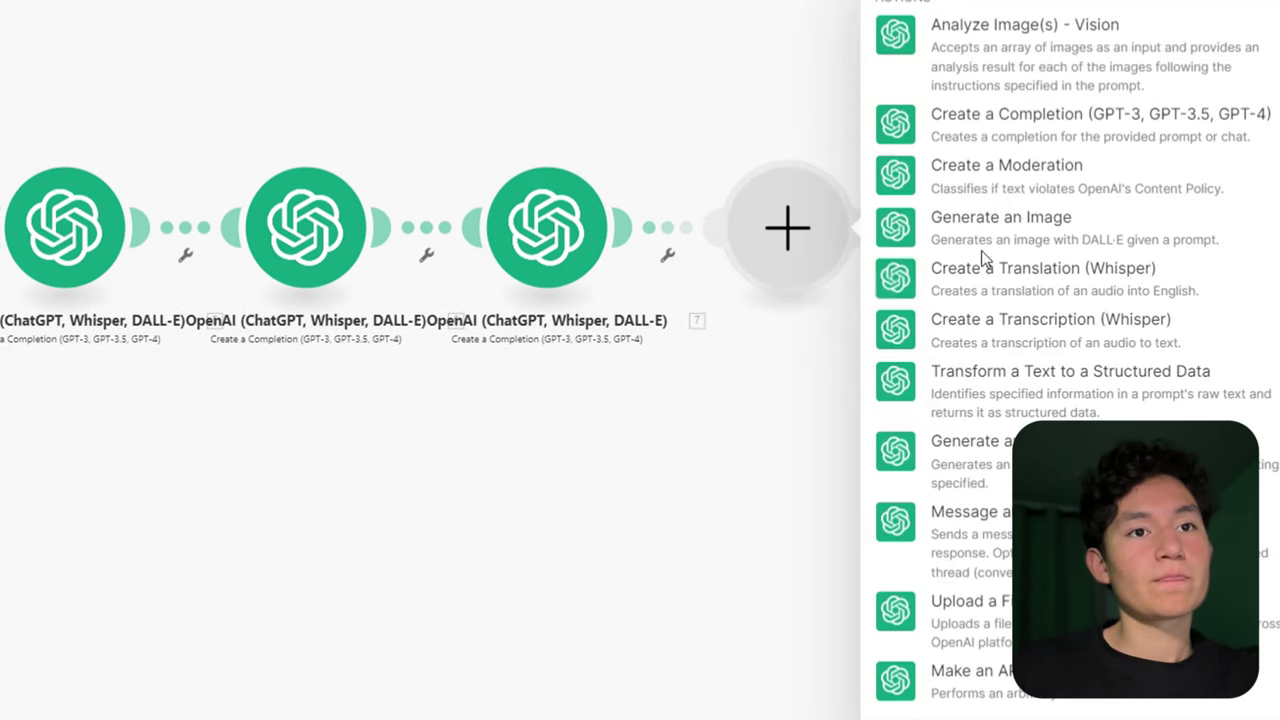
left_click(985, 128)
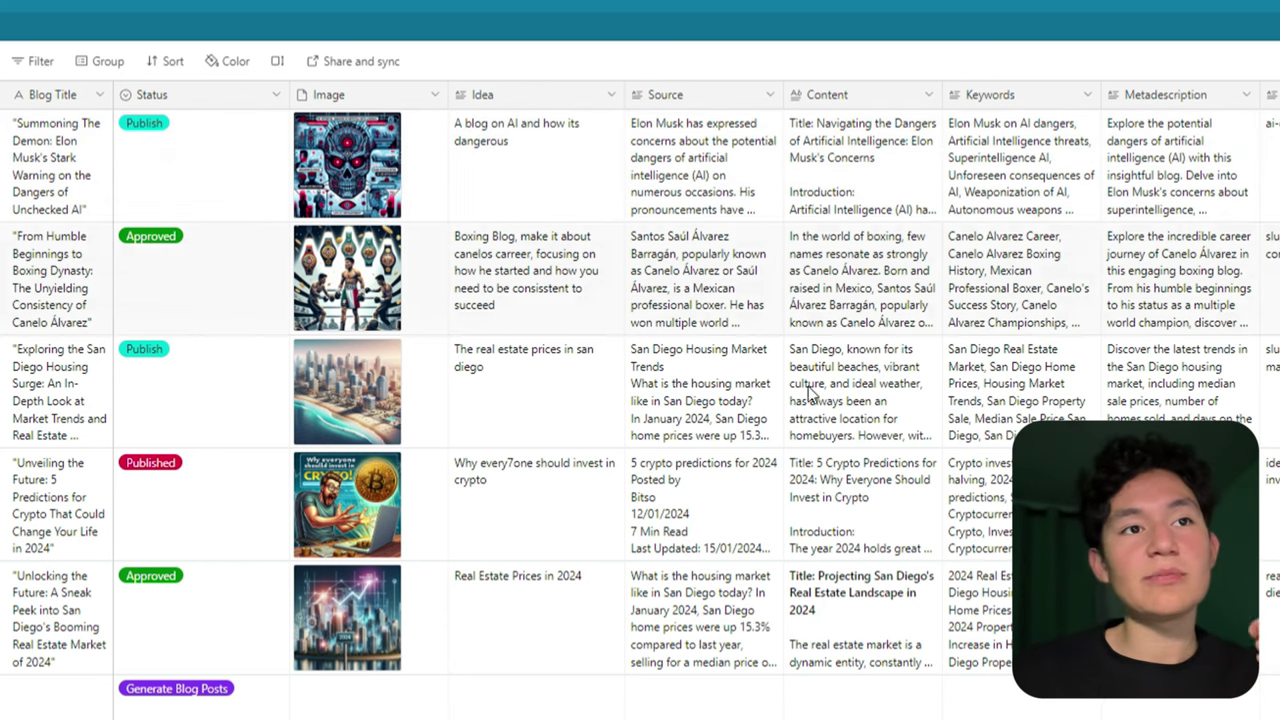
Switch to Airtable and examine the remaining columns of the blog table.
scroll(640, 400, "right", 3)
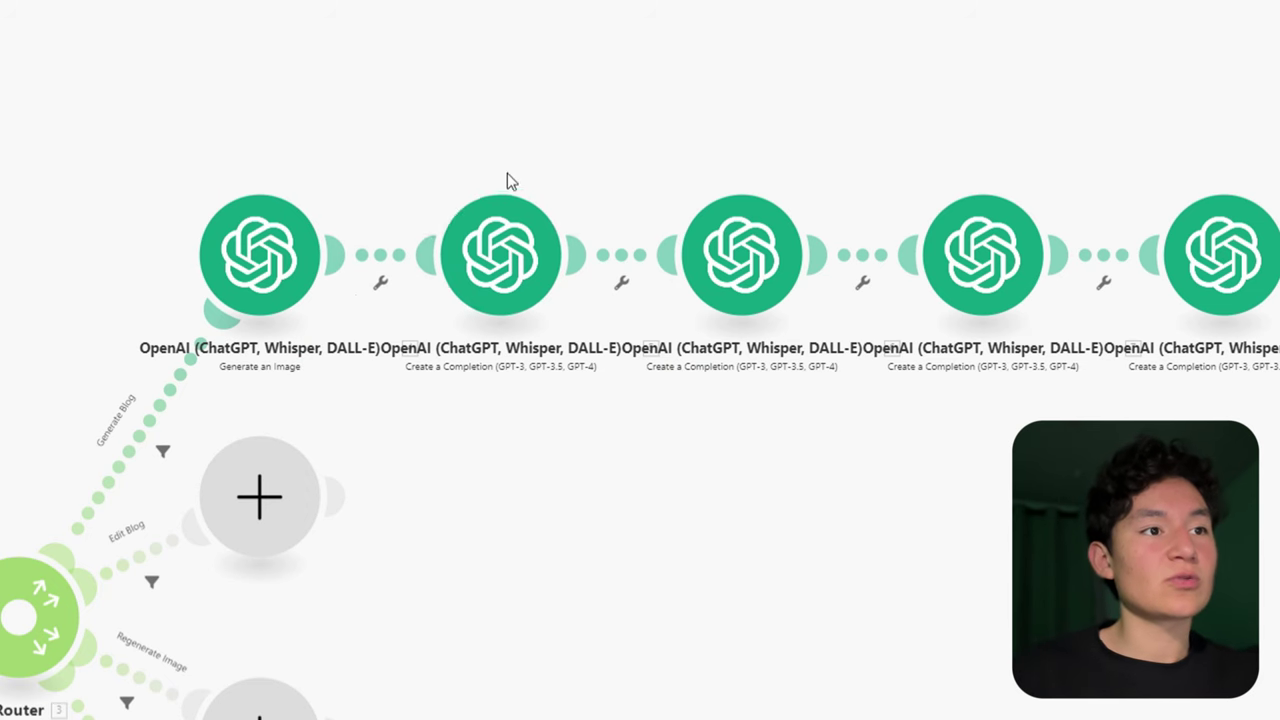
Add a fifth OpenAI Create a Completion module at the end of the Generate Blog route, leaving its settings unconfigured.
left_click_drag(507, 173, 220, 192)
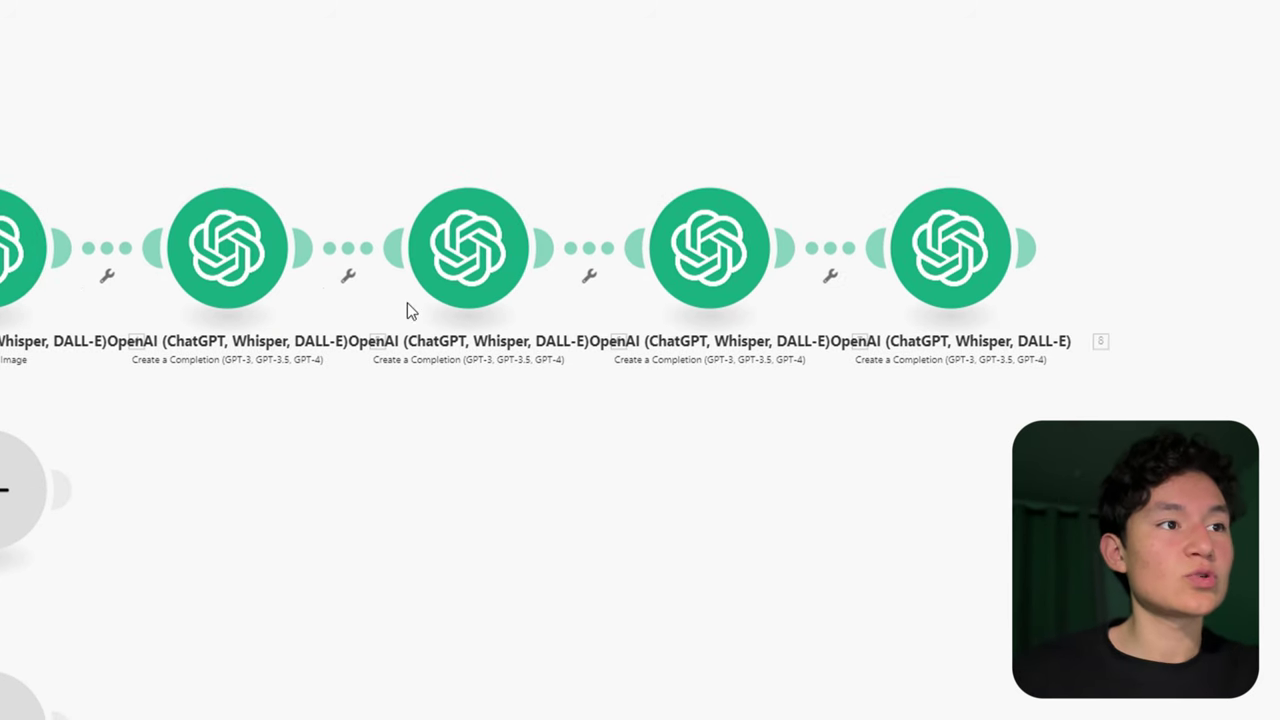
left_click(1027, 250)
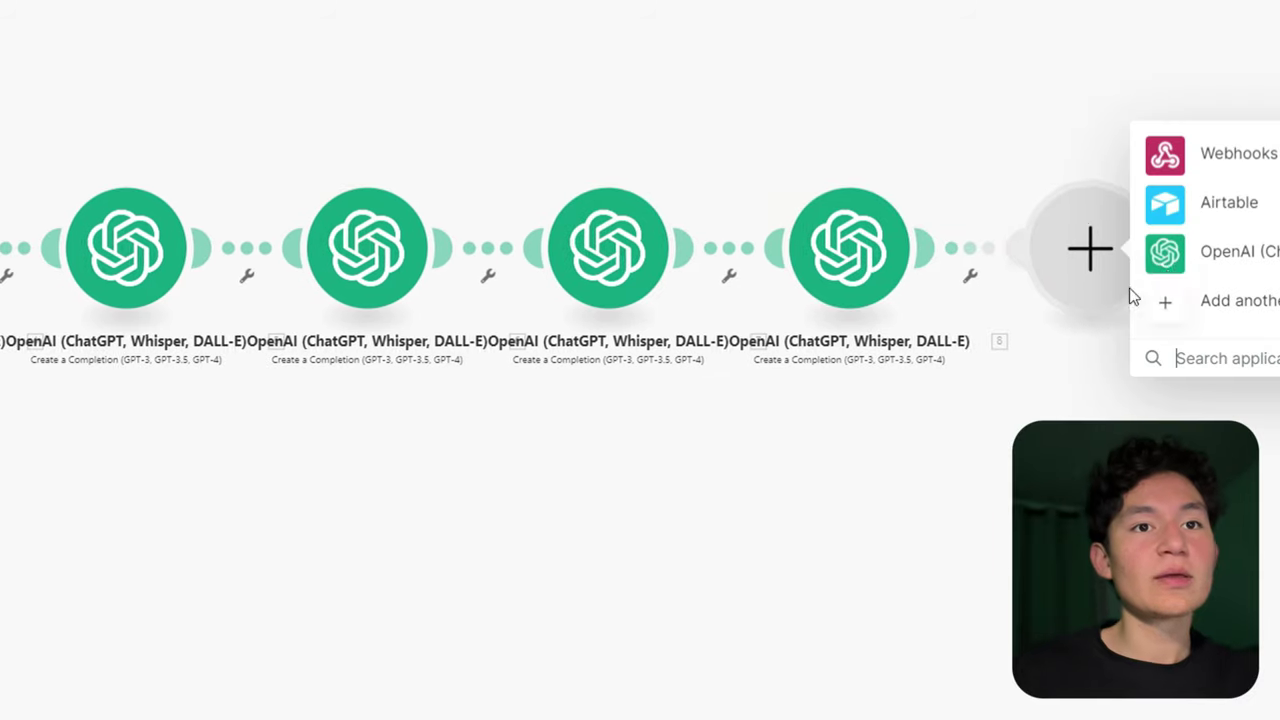
left_click(1188, 268)
left_click(1235, 125)
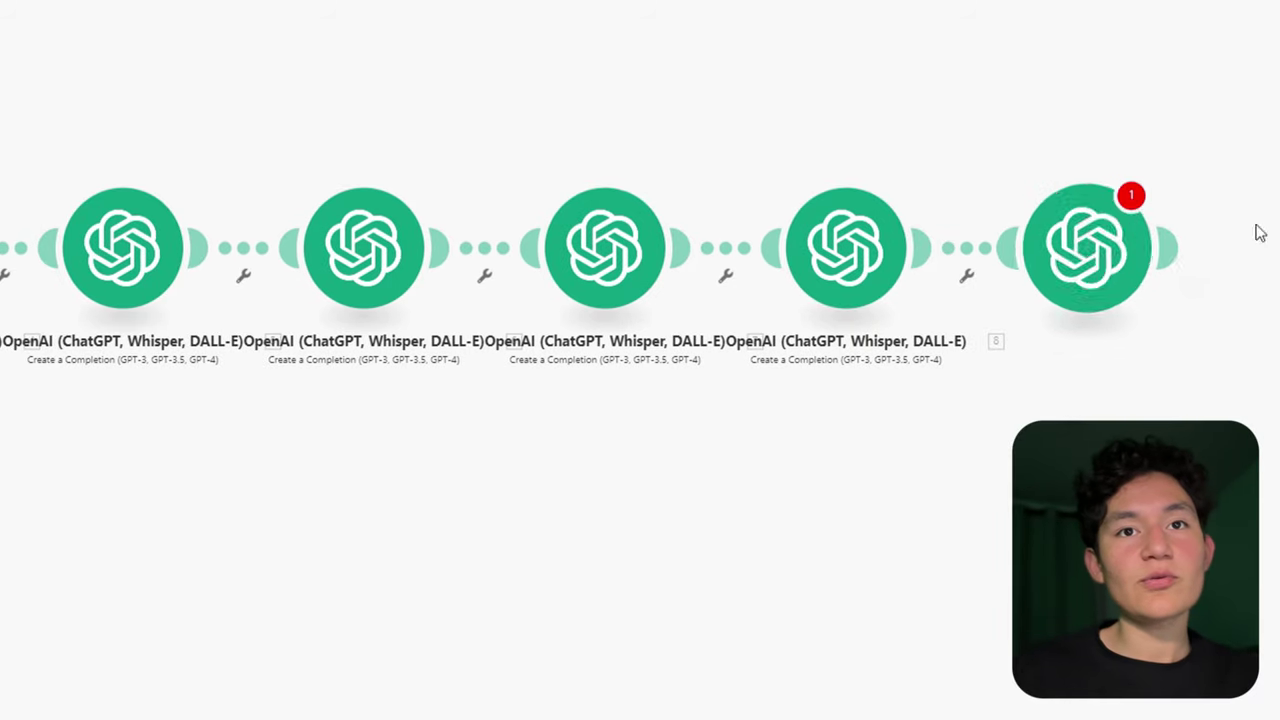
left_click(500, 459)
Add an OpenAI Create a Completion module to the Edit Blog route.
left_click_drag(497, 458, 937, 289)
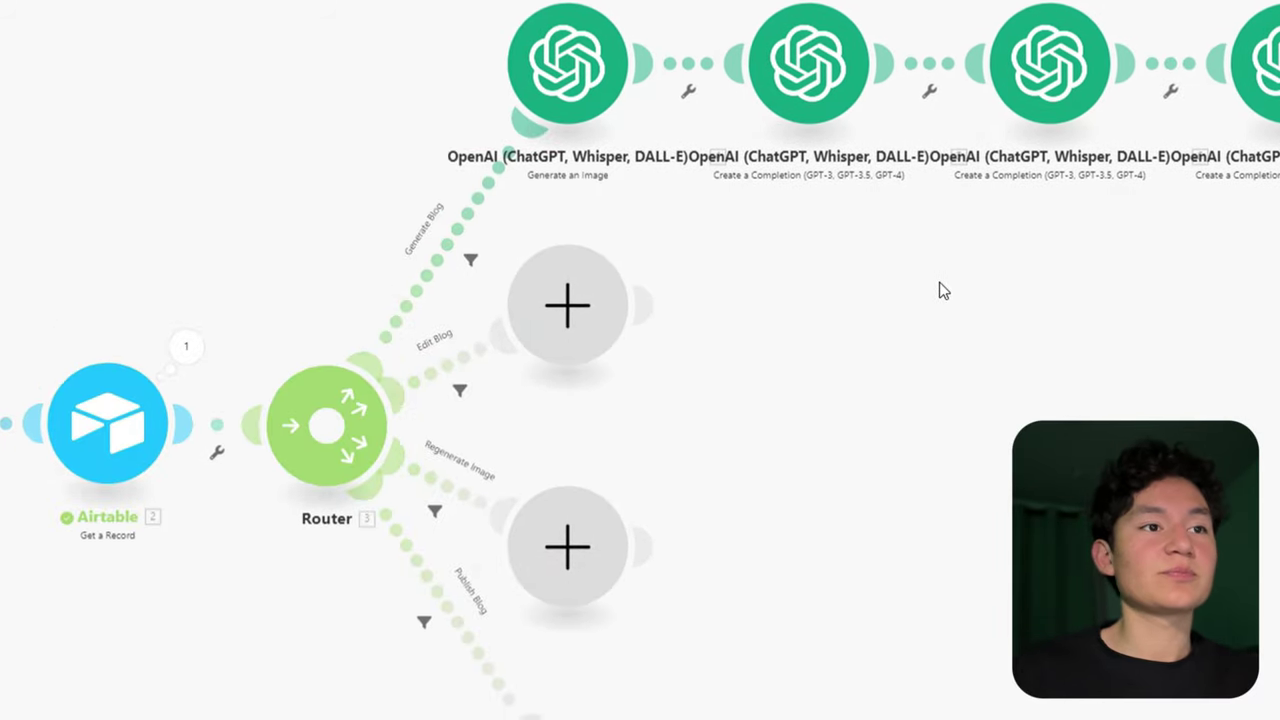
left_click(558, 308)
left_click(808, 329)
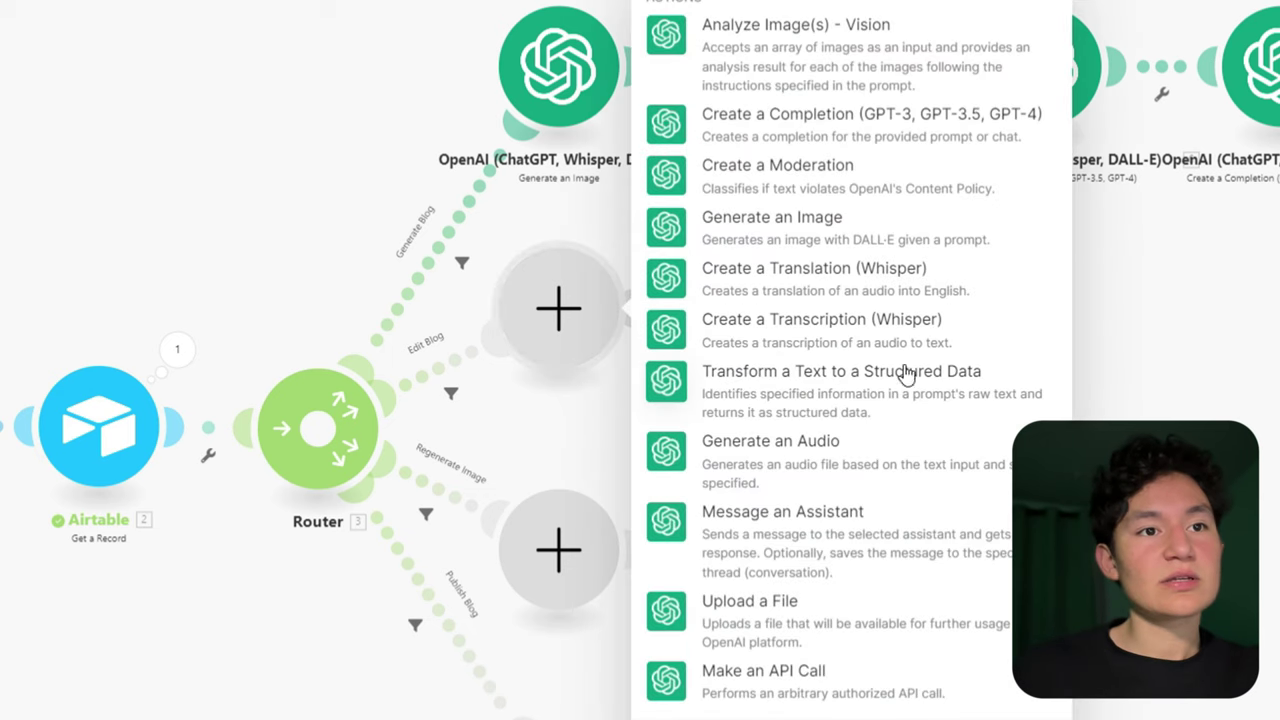
left_click(850, 140)
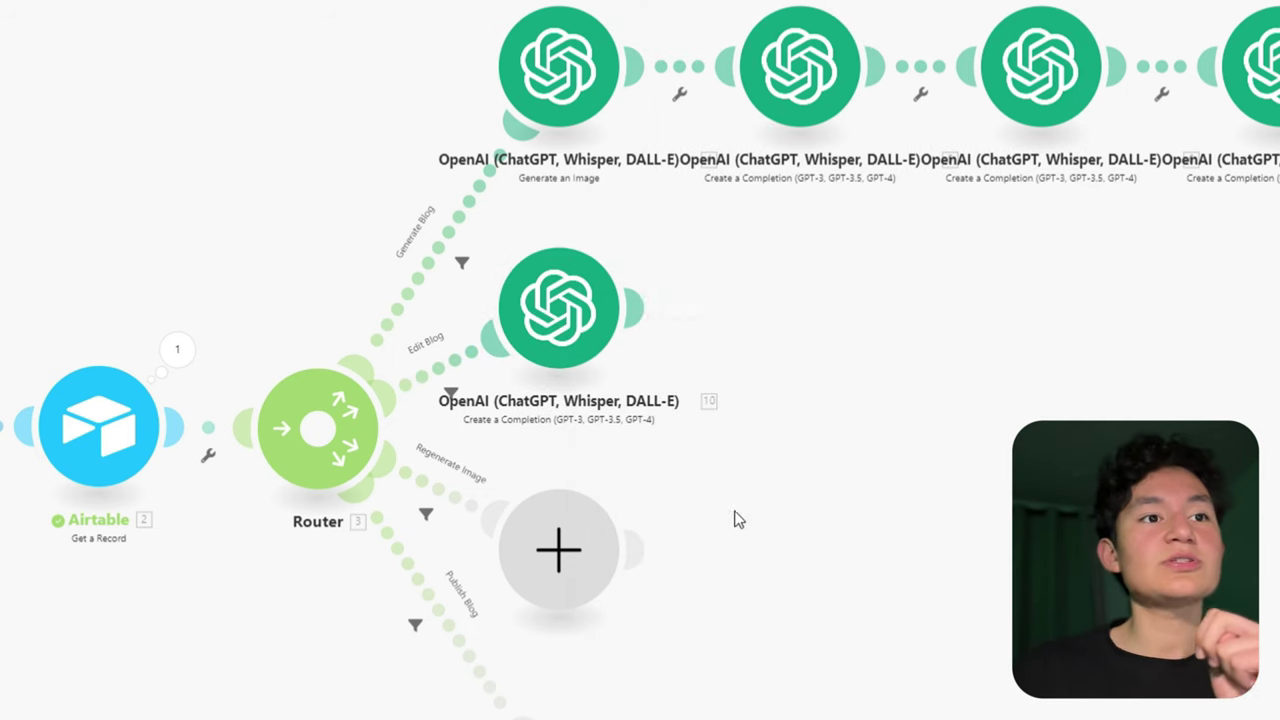
Add an OpenAI Generate an Image module to the Regenerate Image route, leaving its settings unconfigured.
left_click_drag(607, 585, 738, 415)
left_click(738, 415)
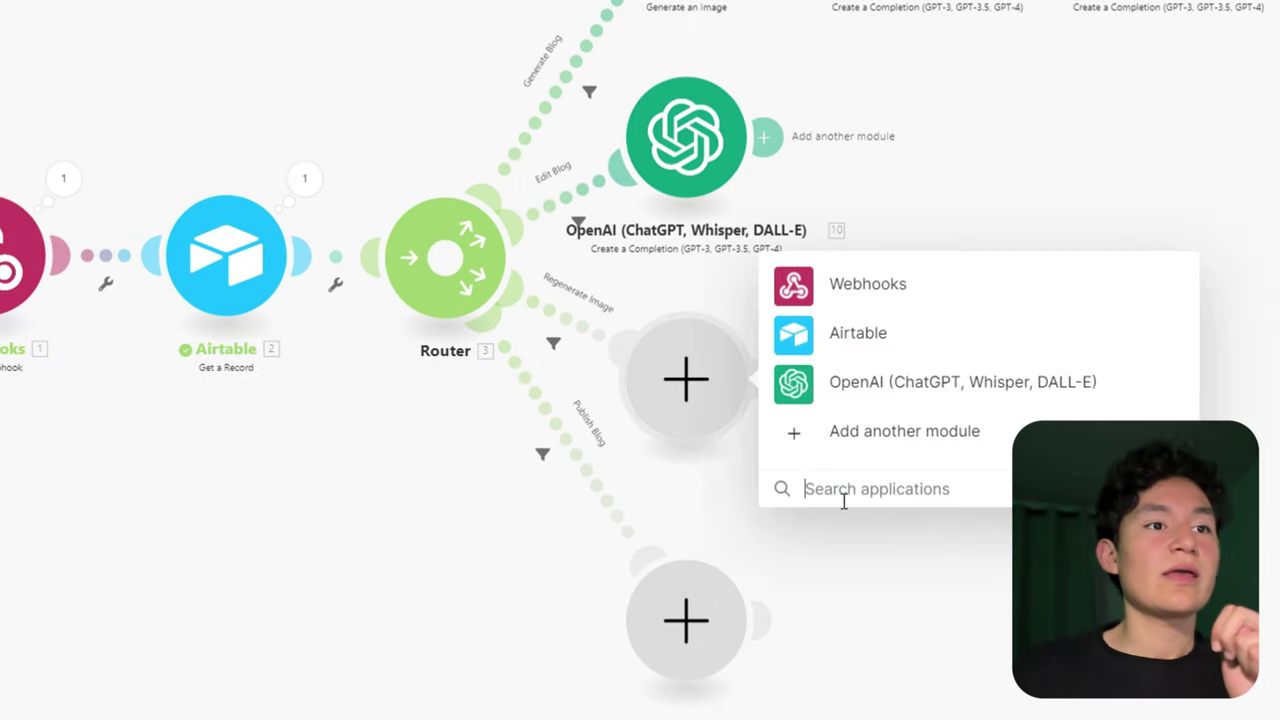
left_click(906, 398)
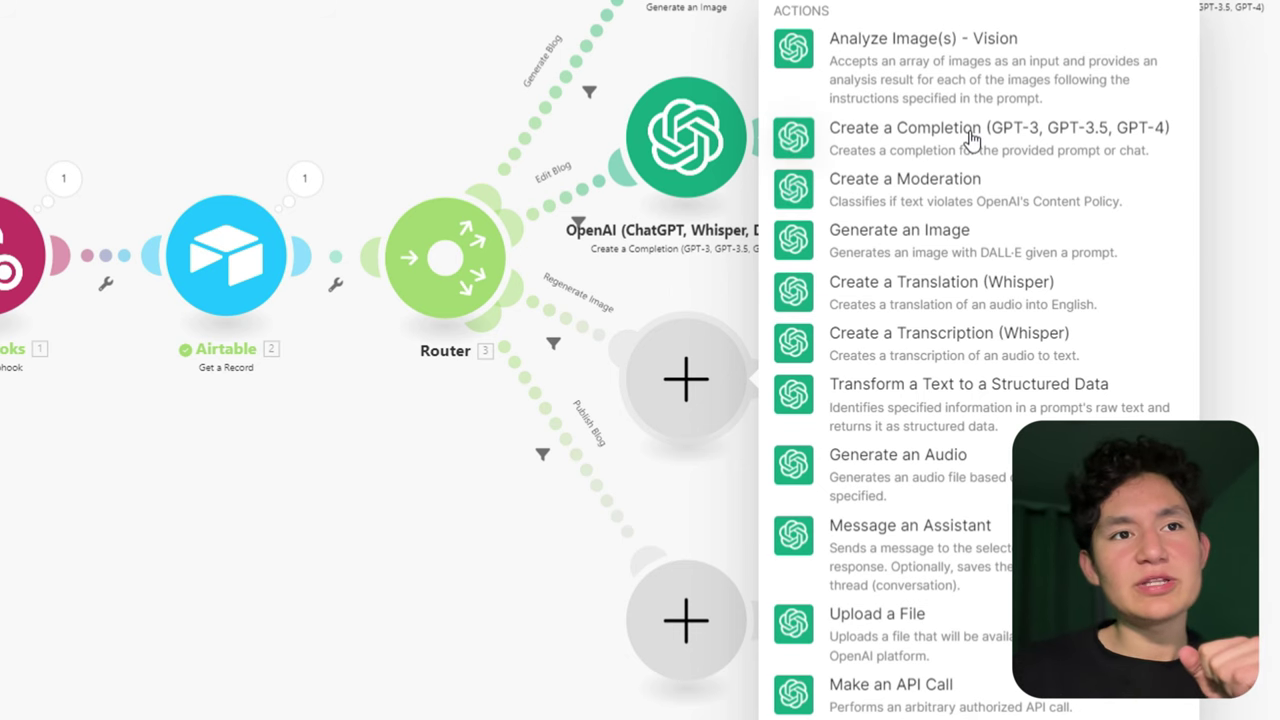
left_click(925, 245)
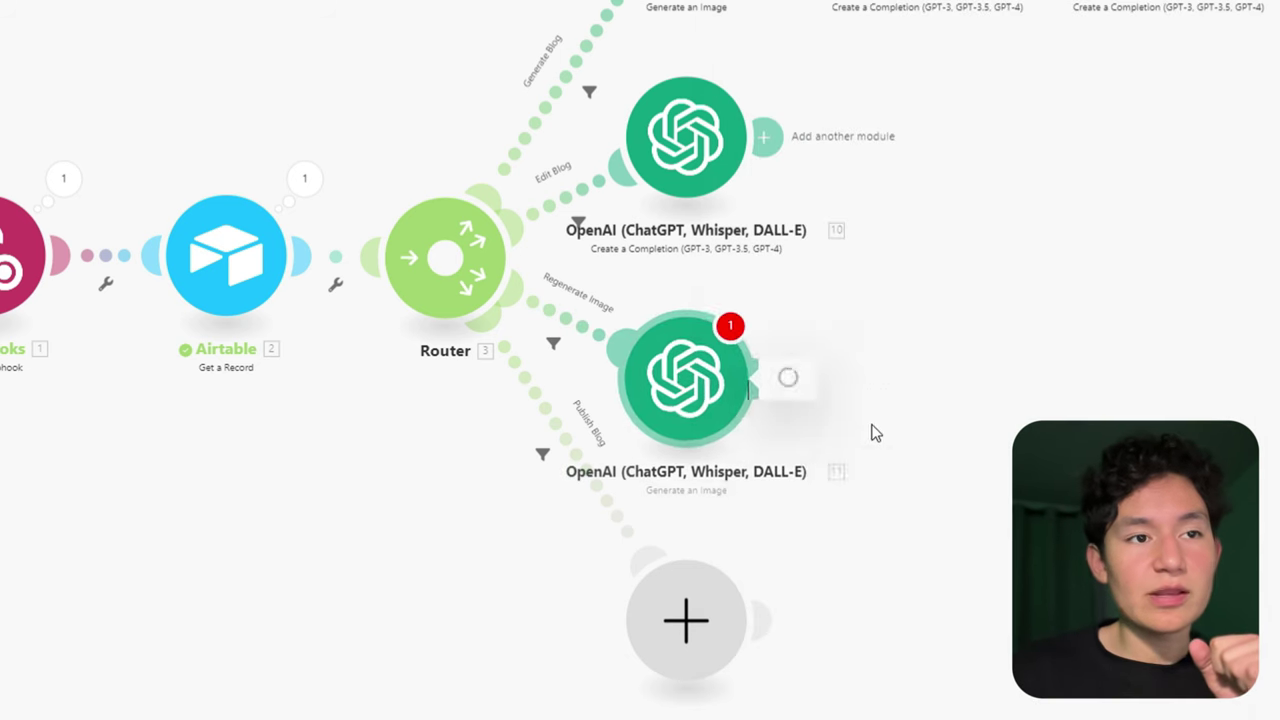
left_click(925, 563)
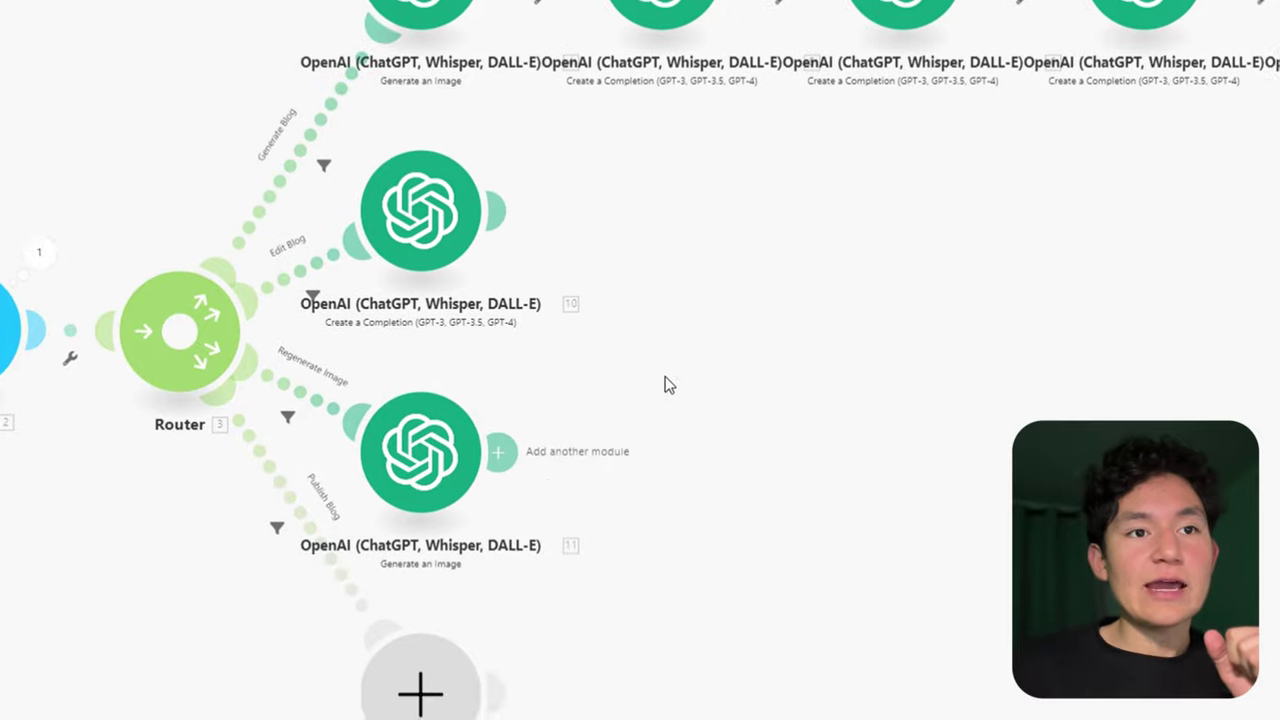
Set the model of the Generate Blog route's Generate an Image module to Dall-E 3.
left_click(533, 112)
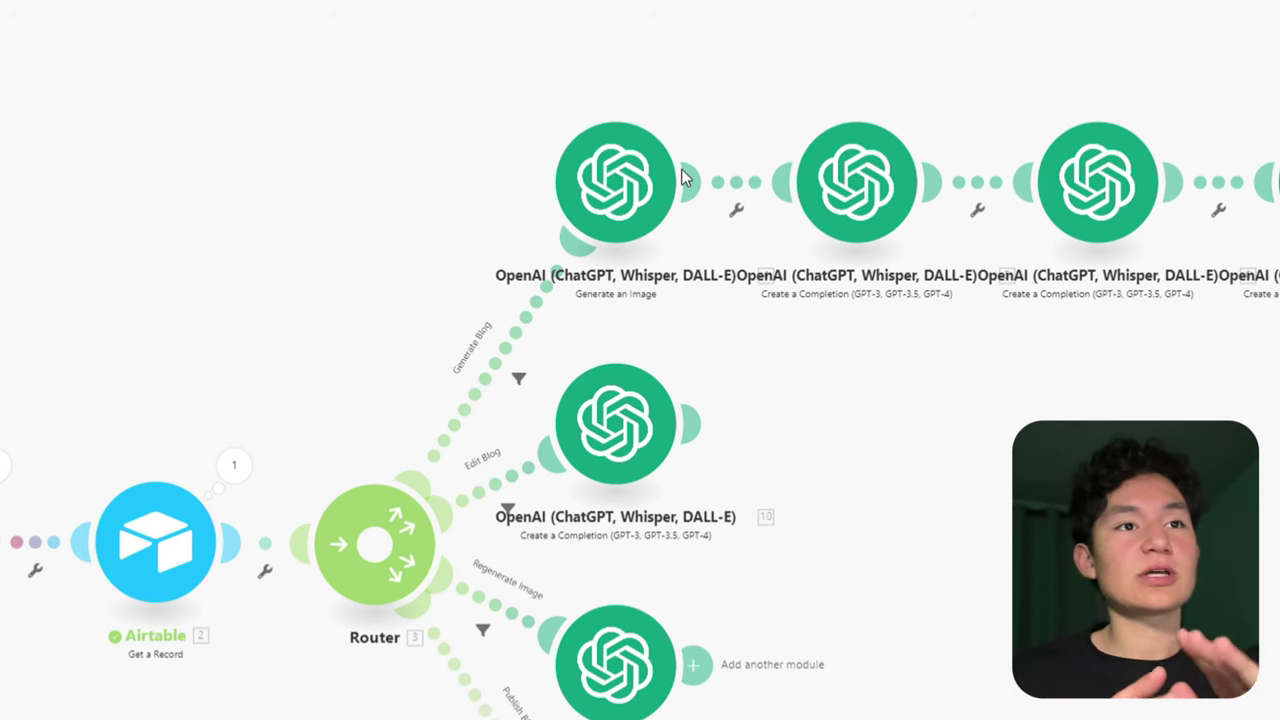
scroll(685, 178, "up", 3)
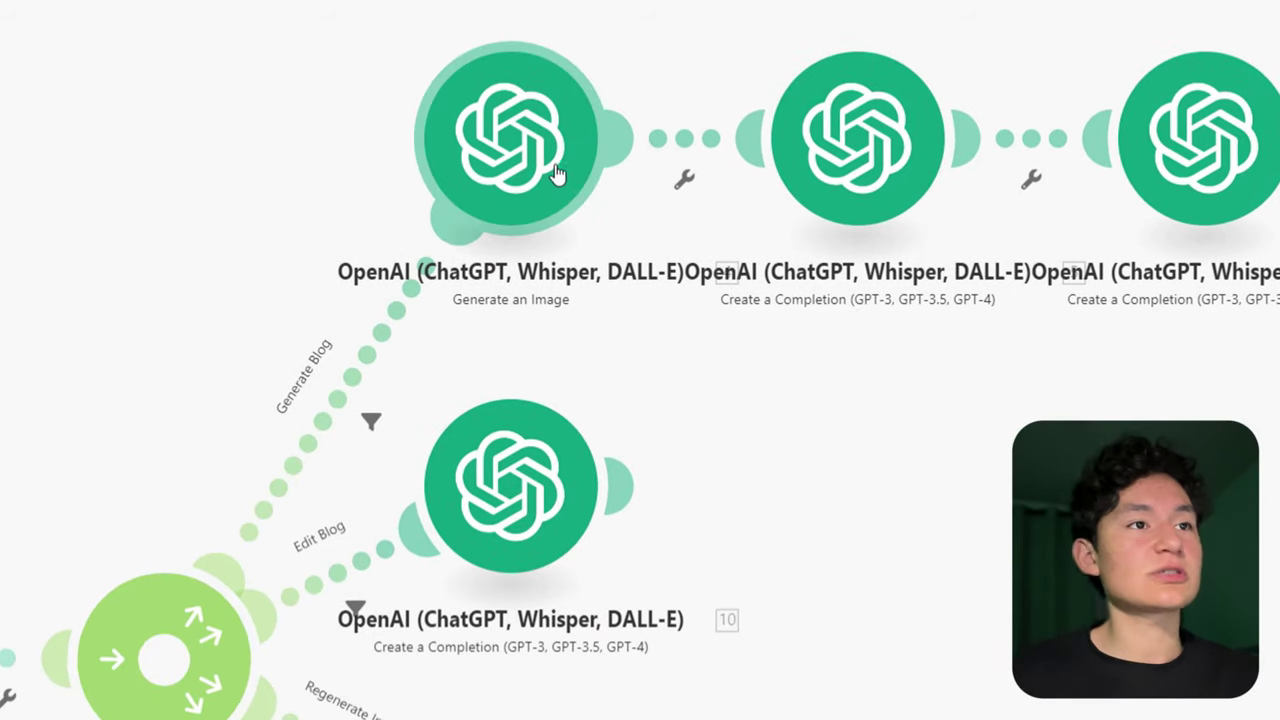
scroll(578, 150, "down", 3)
left_click_drag(632, 300, 337, 286)
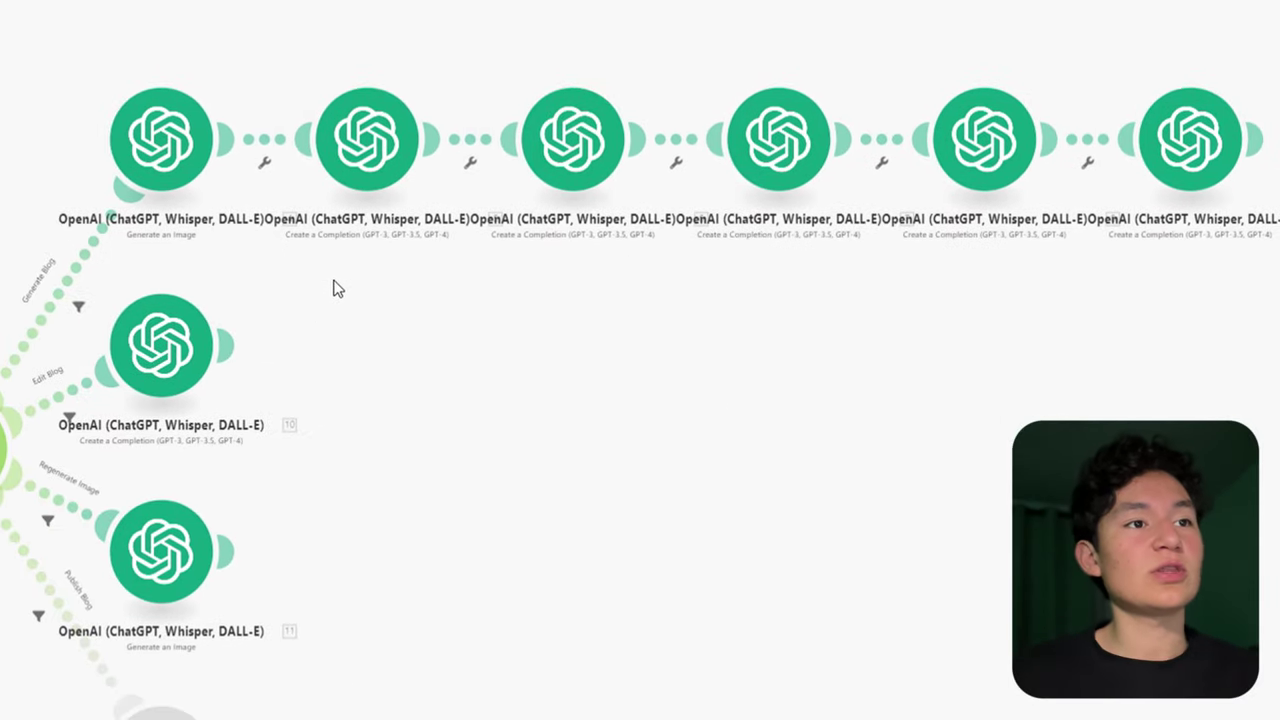
left_click_drag(411, 254, 614, 300)
scroll(614, 249, "up", 3)
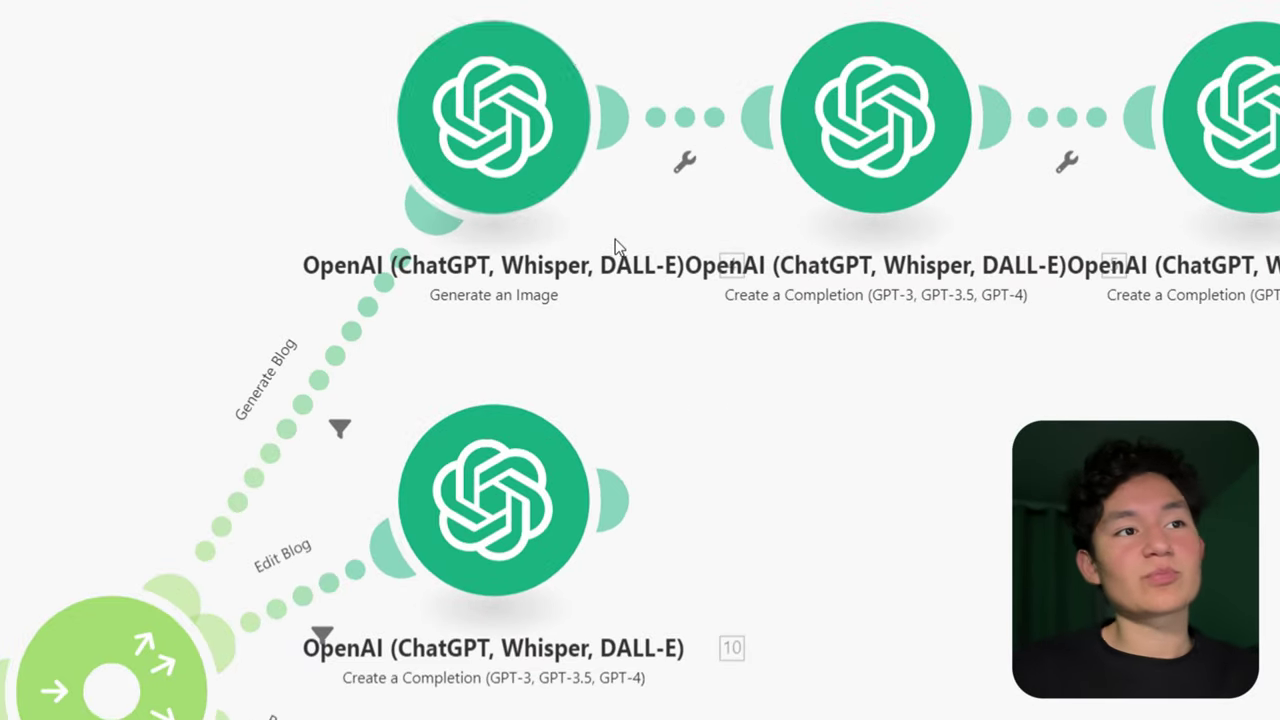
scroll(524, 46, "up", 3)
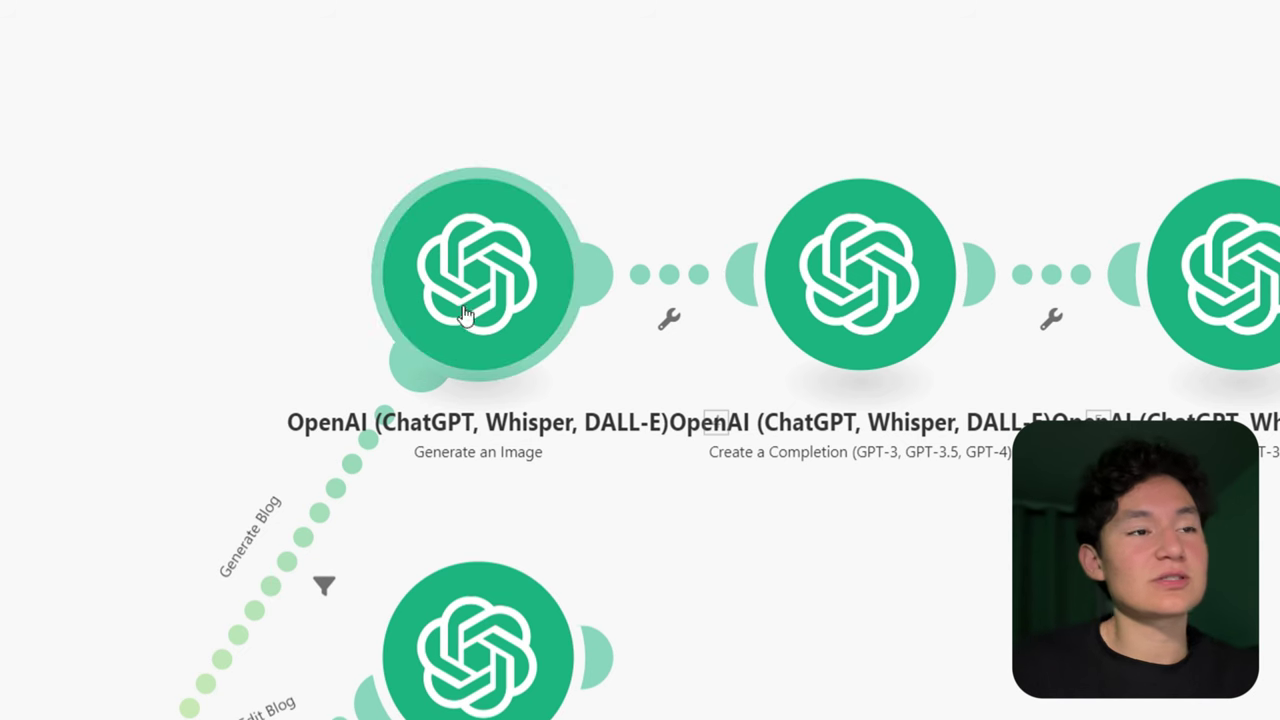
scroll(580, 191, "down", 2)
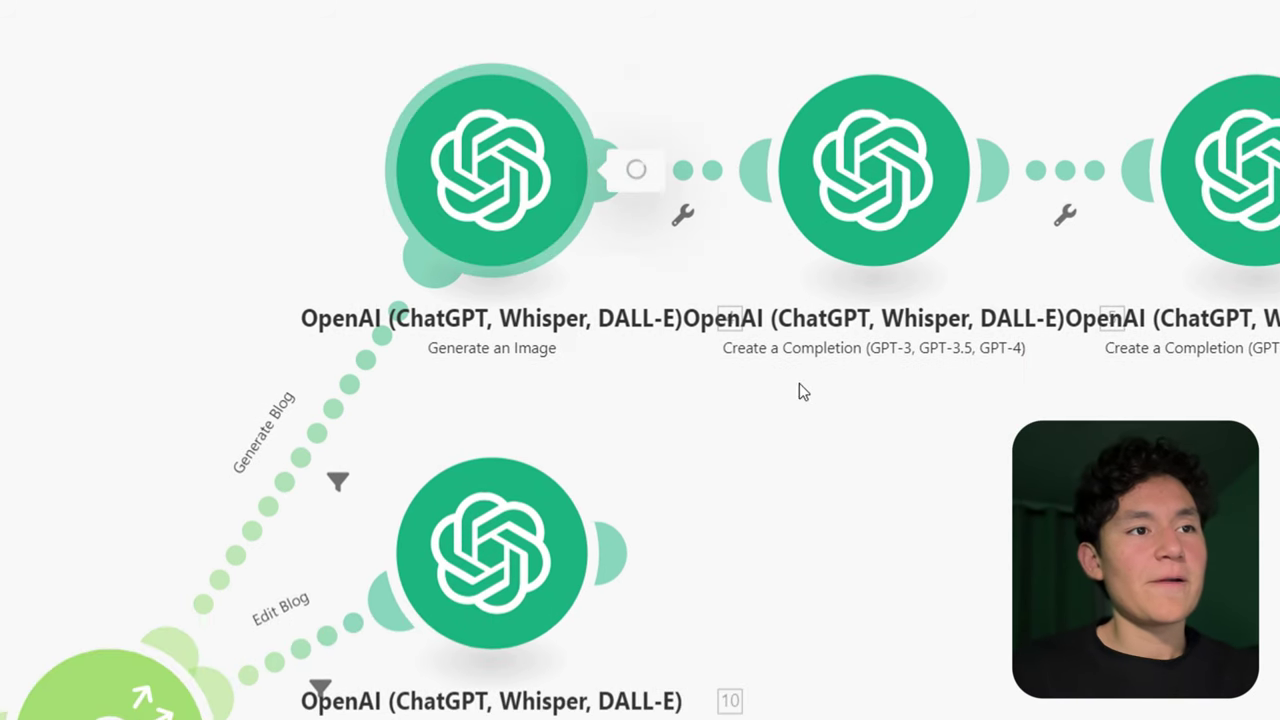
left_click(530, 100)
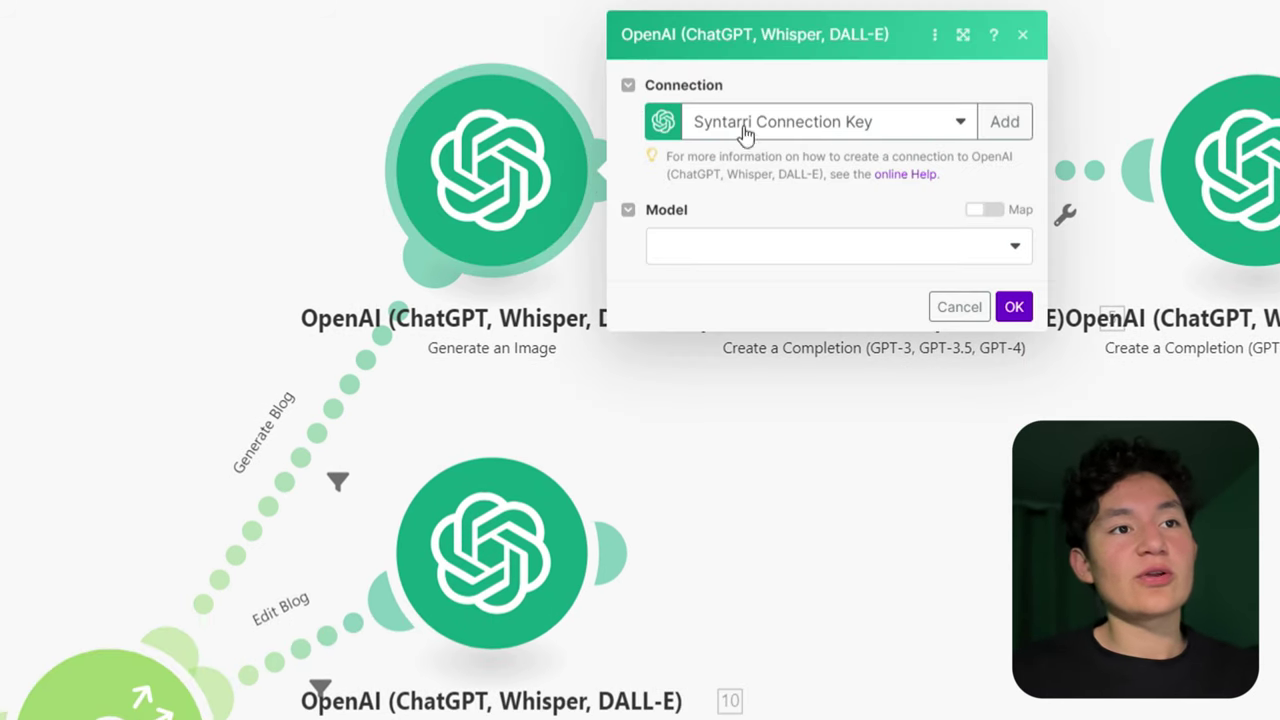
left_click(820, 251)
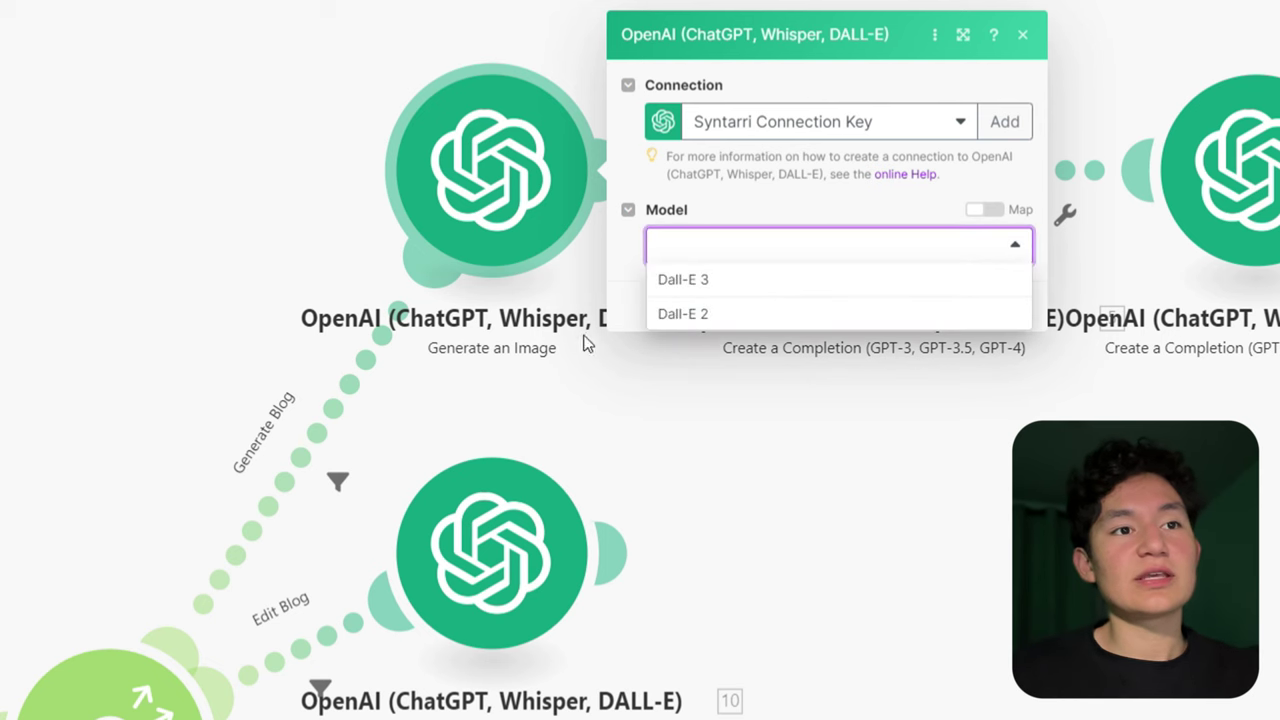
left_click(738, 284)
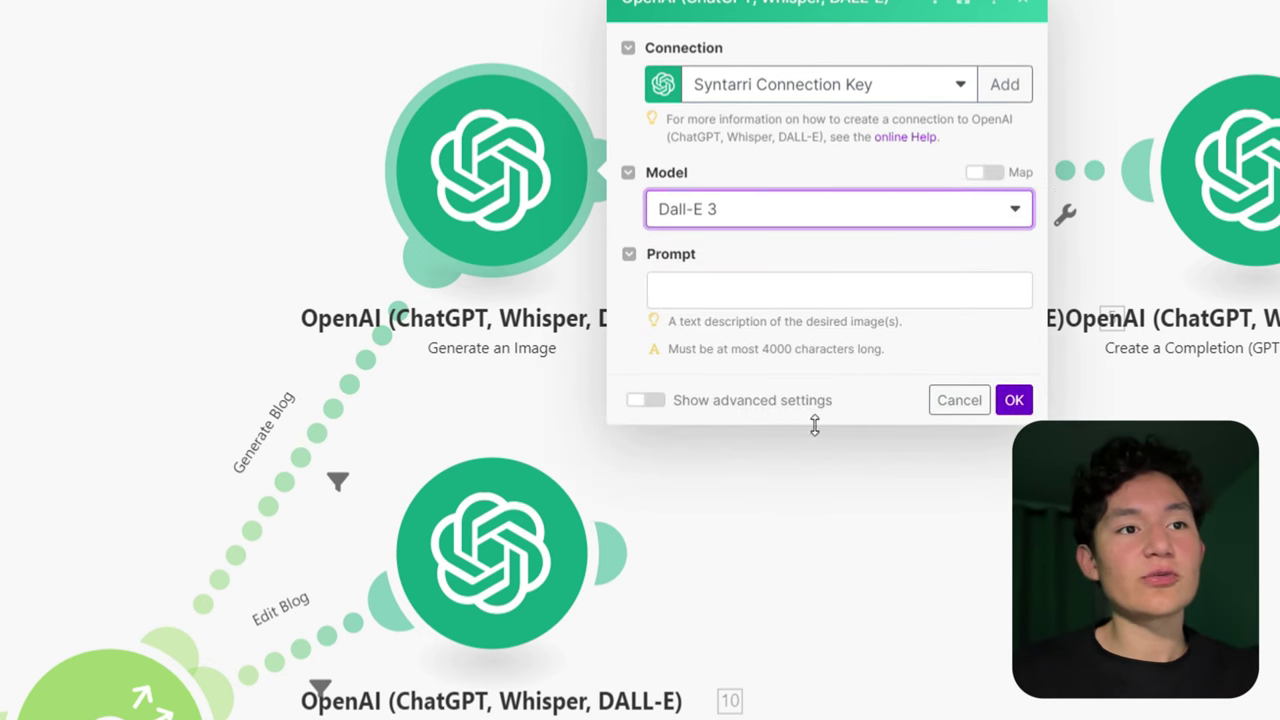
Set the image prompt to "Realistic image of this idea:" followed by the Airtable Idea field, and save the module.
left_click(737, 312)
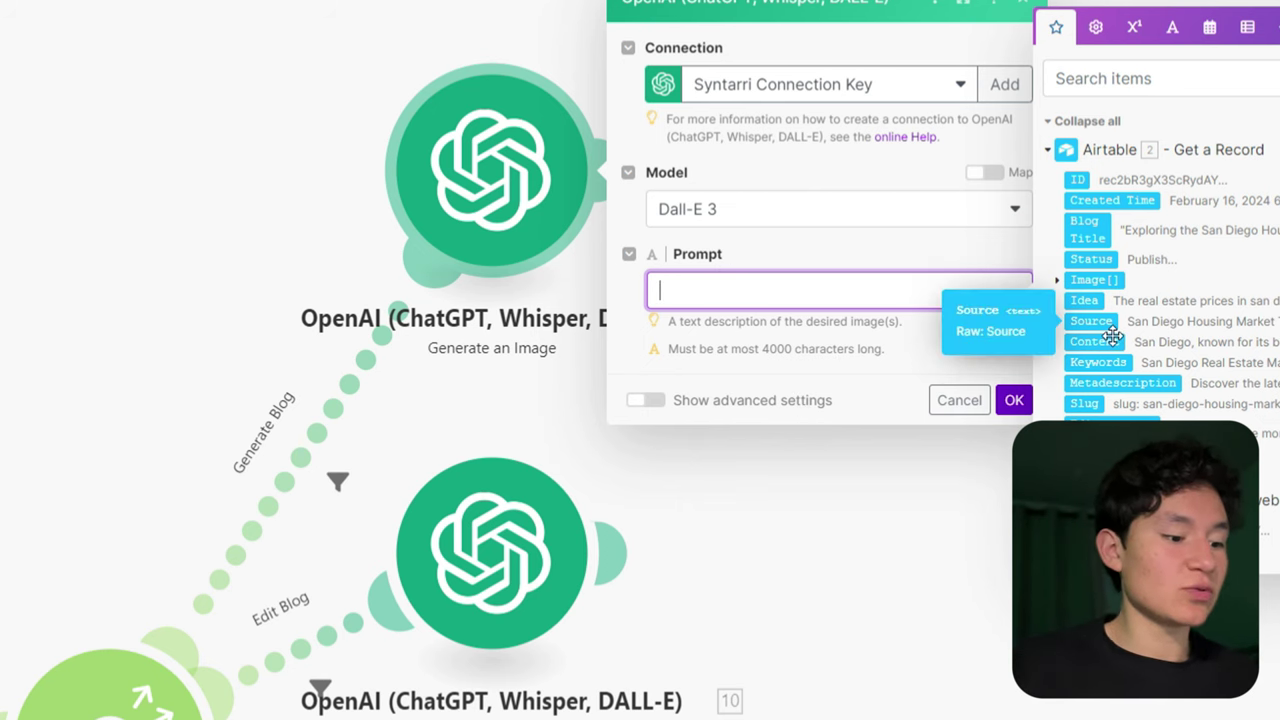
type("G")
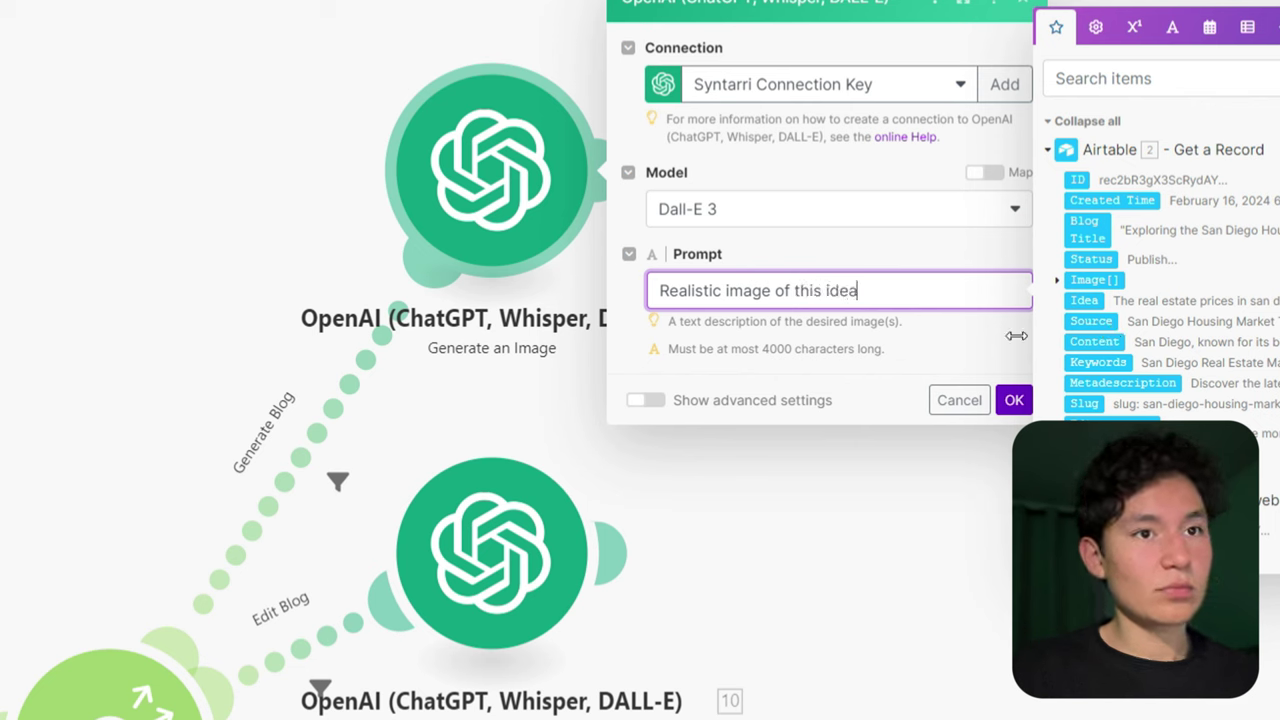
type(":")
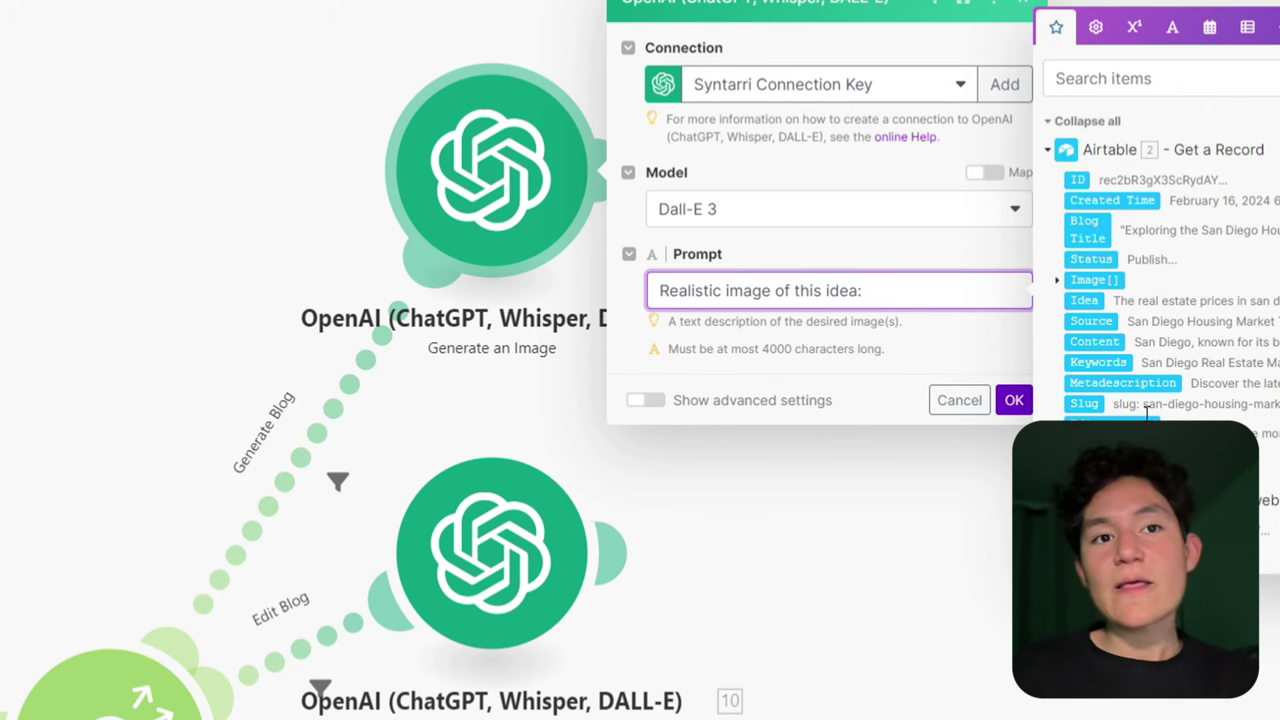
left_click(1088, 301)
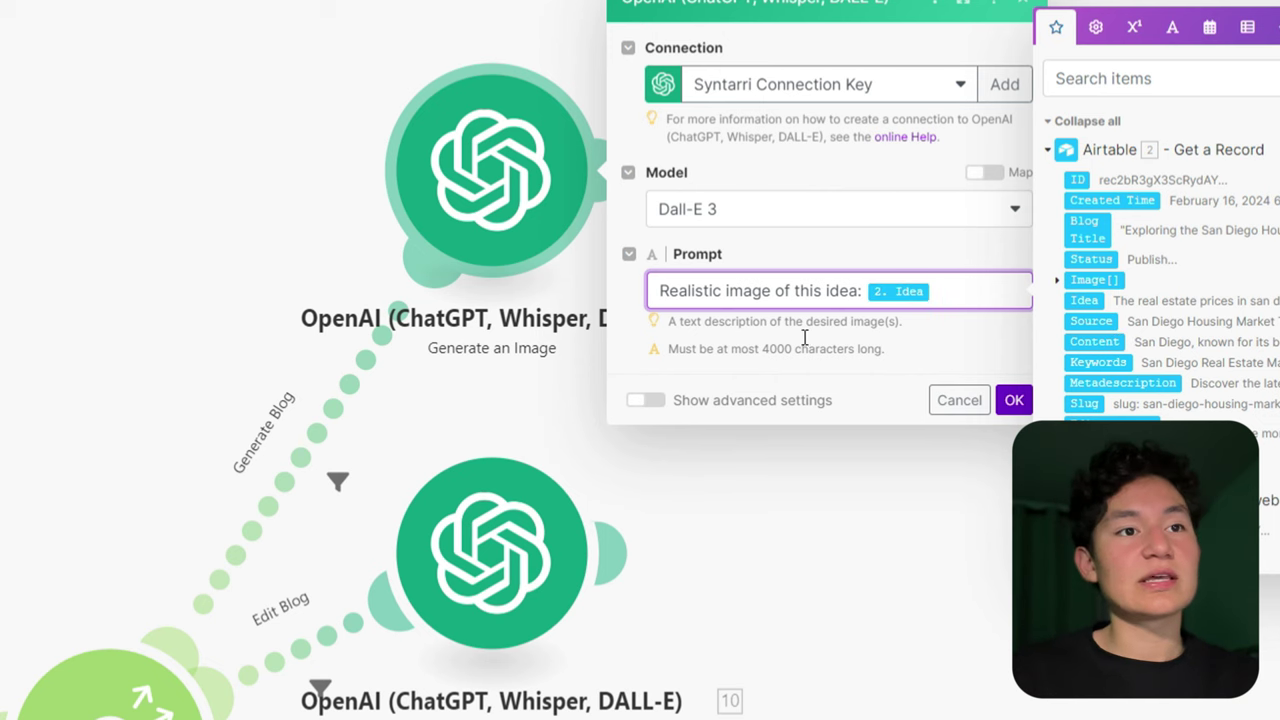
left_click(955, 334)
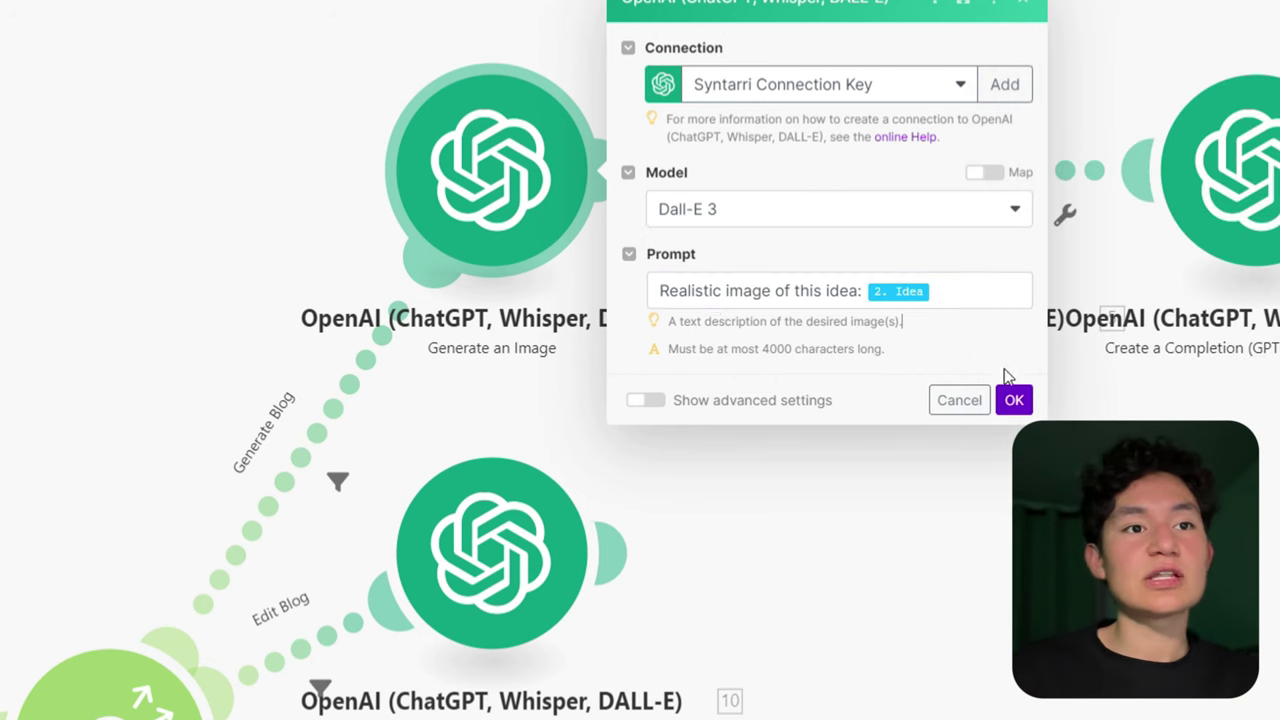
left_click(1012, 399)
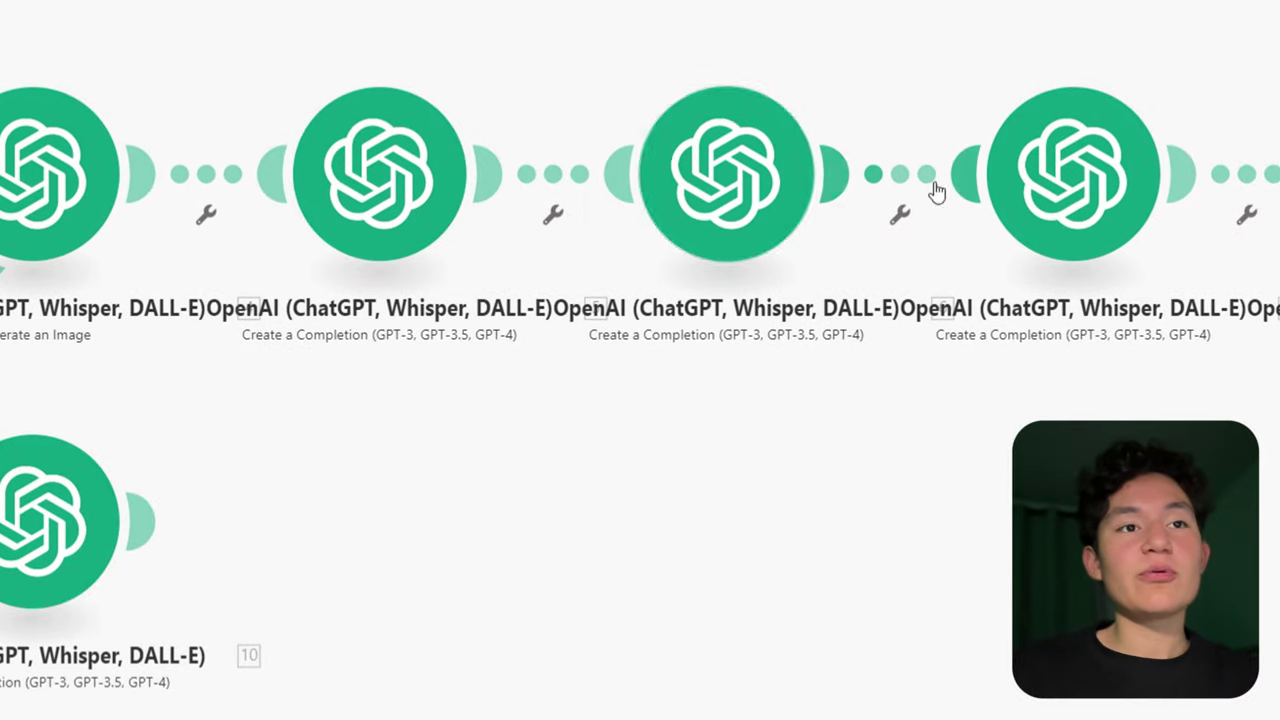
Rename the Generate Blog route's completion modules, in order, as Title, Content, Keywords and Metadescription.
right_click(458, 214)
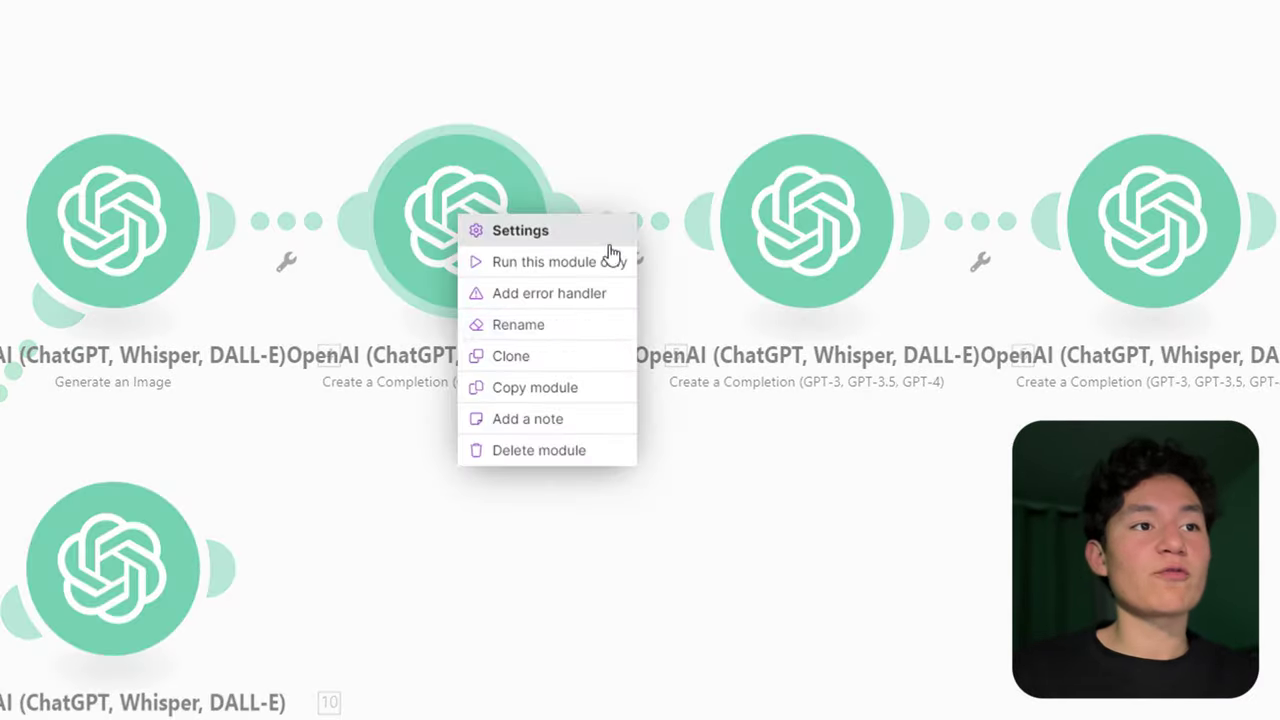
left_click(537, 343)
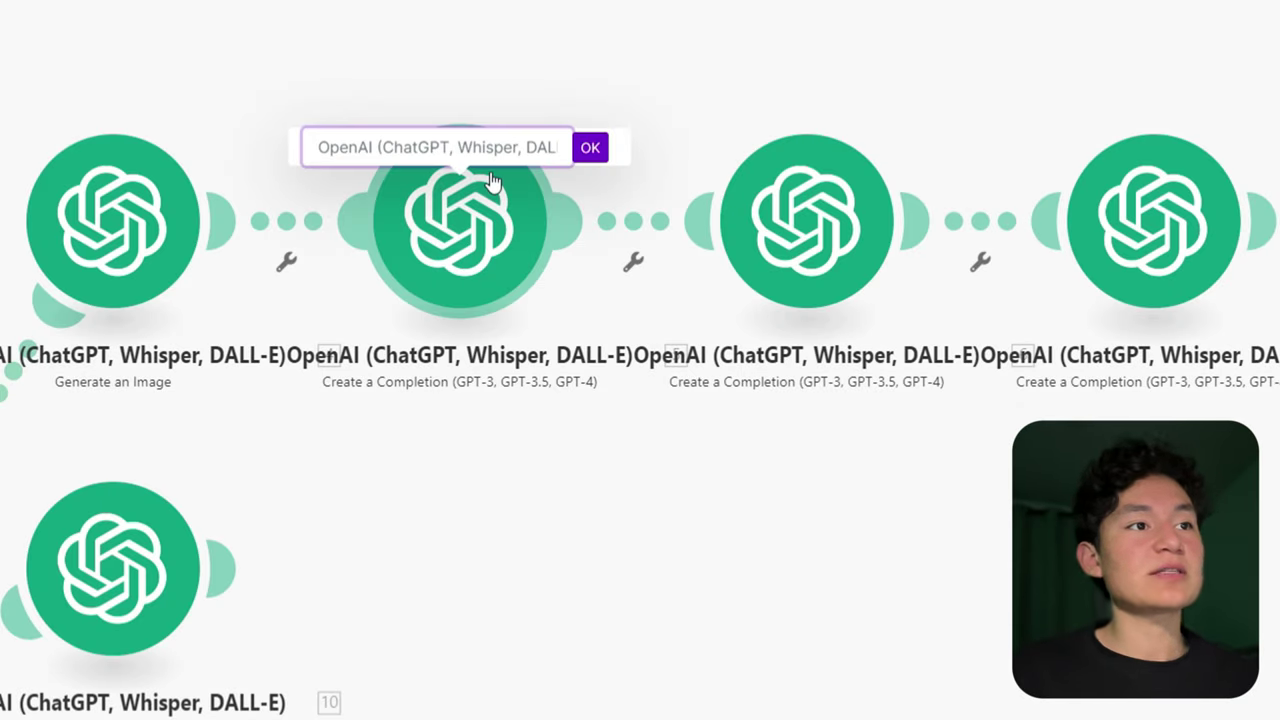
type("Title")
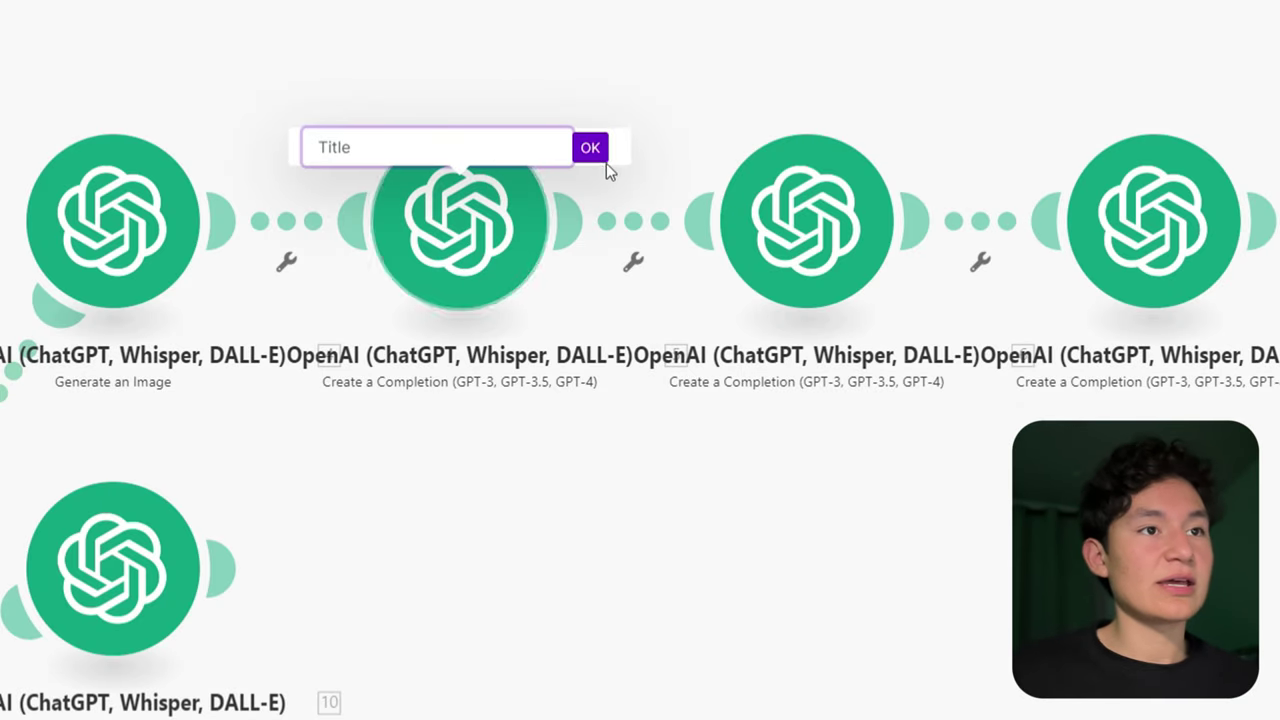
left_click(590, 148)
left_click(800, 225)
right_click(798, 228)
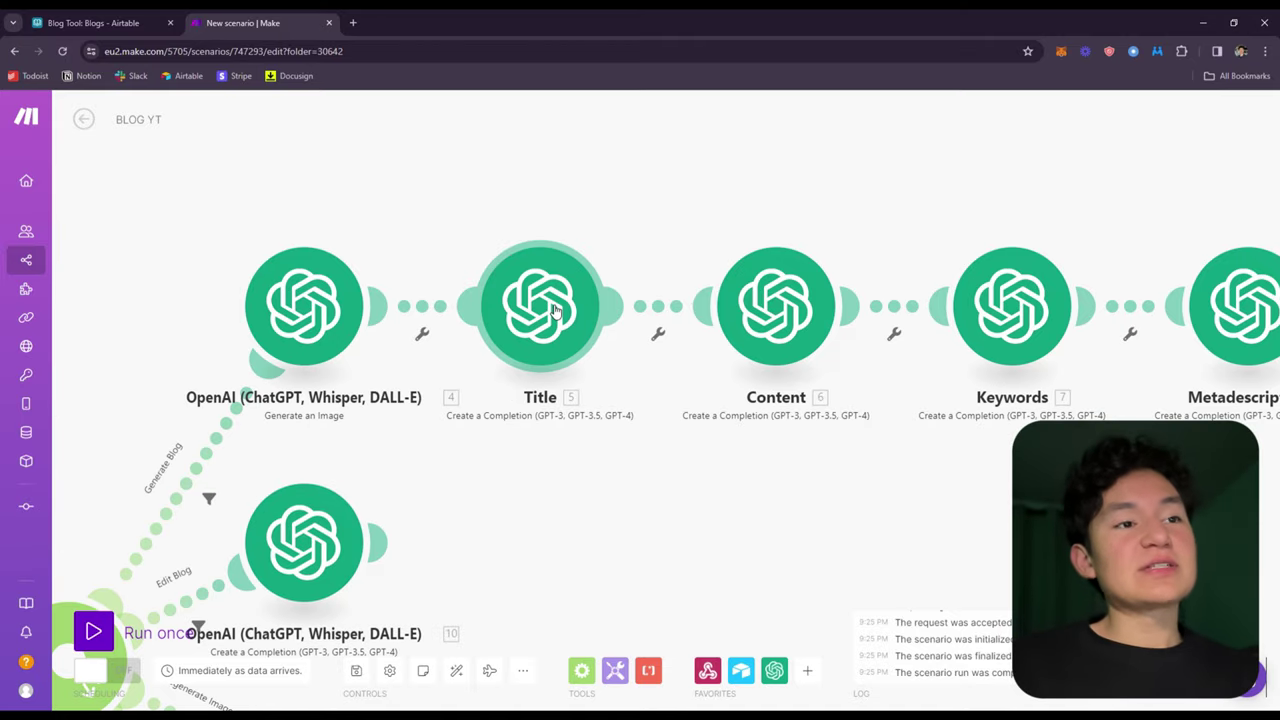
In the Title module, use the Create a Chat Completion method with the GPT-4: gpt-4 model and add a message item.
left_click_drag(786, 189, 726, 201)
left_click(480, 317)
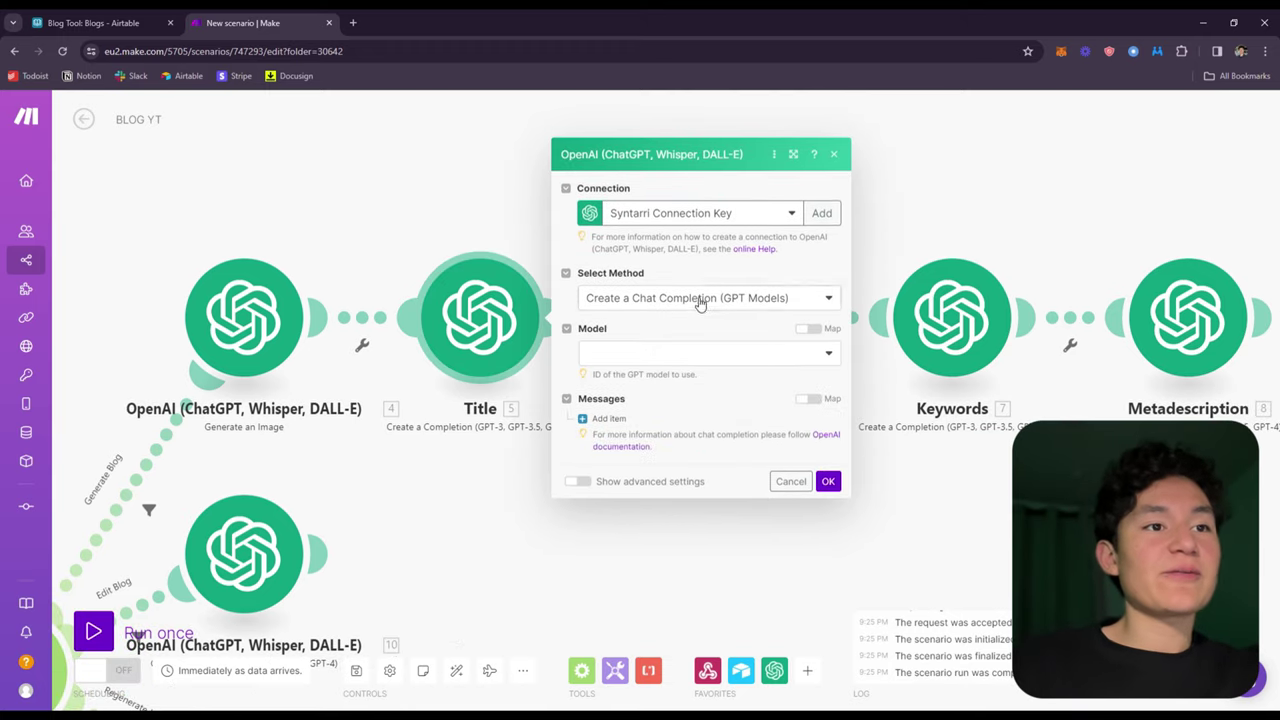
left_click(701, 299)
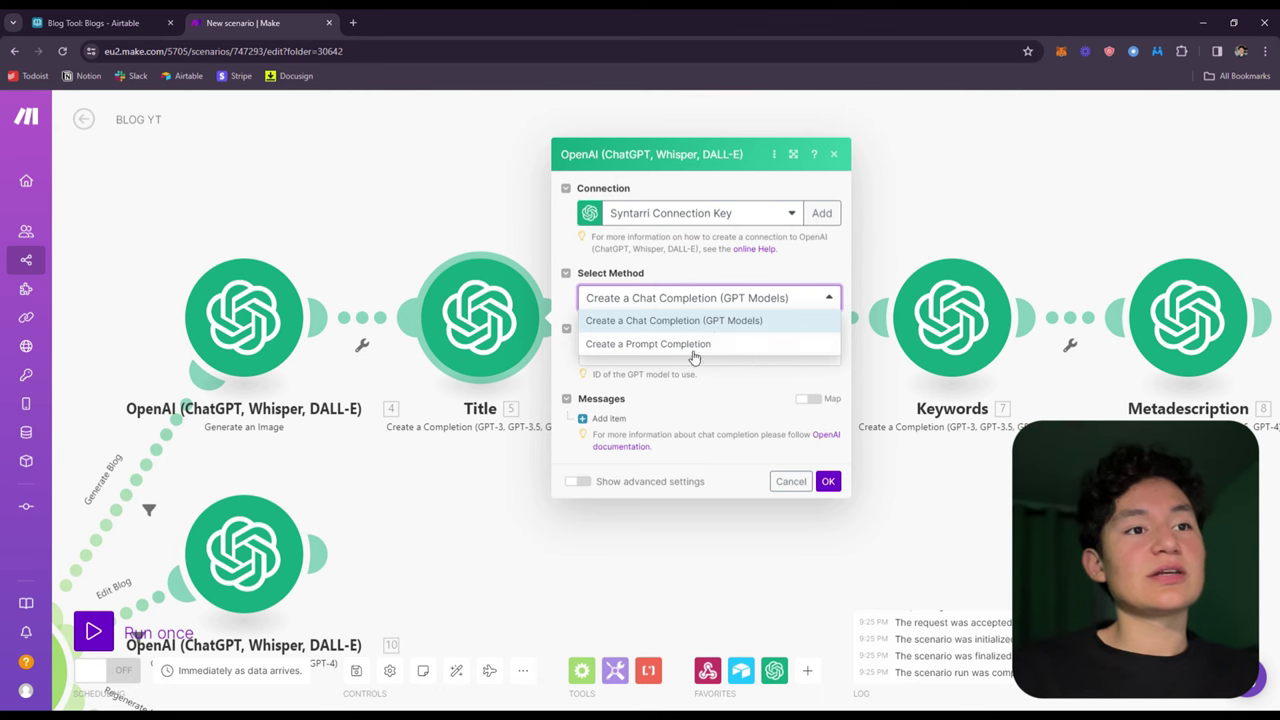
left_click(760, 322)
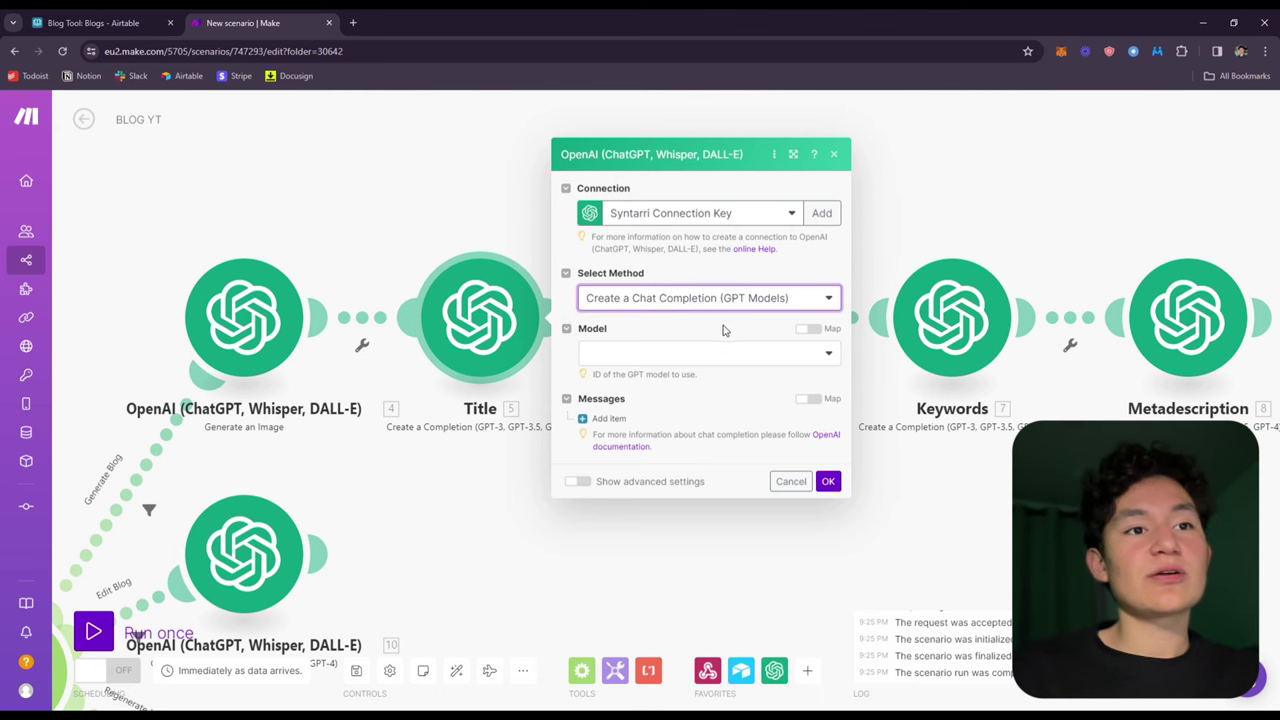
left_click(709, 362)
left_click(640, 452)
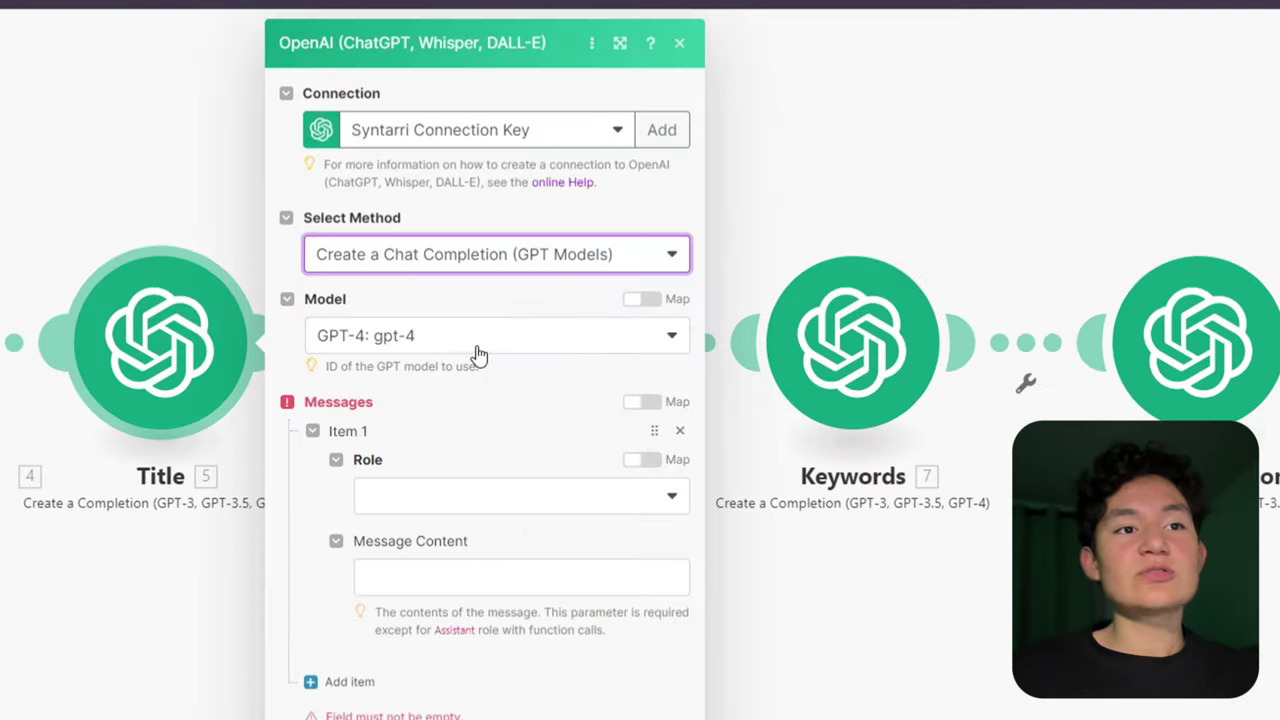
left_click(442, 336)
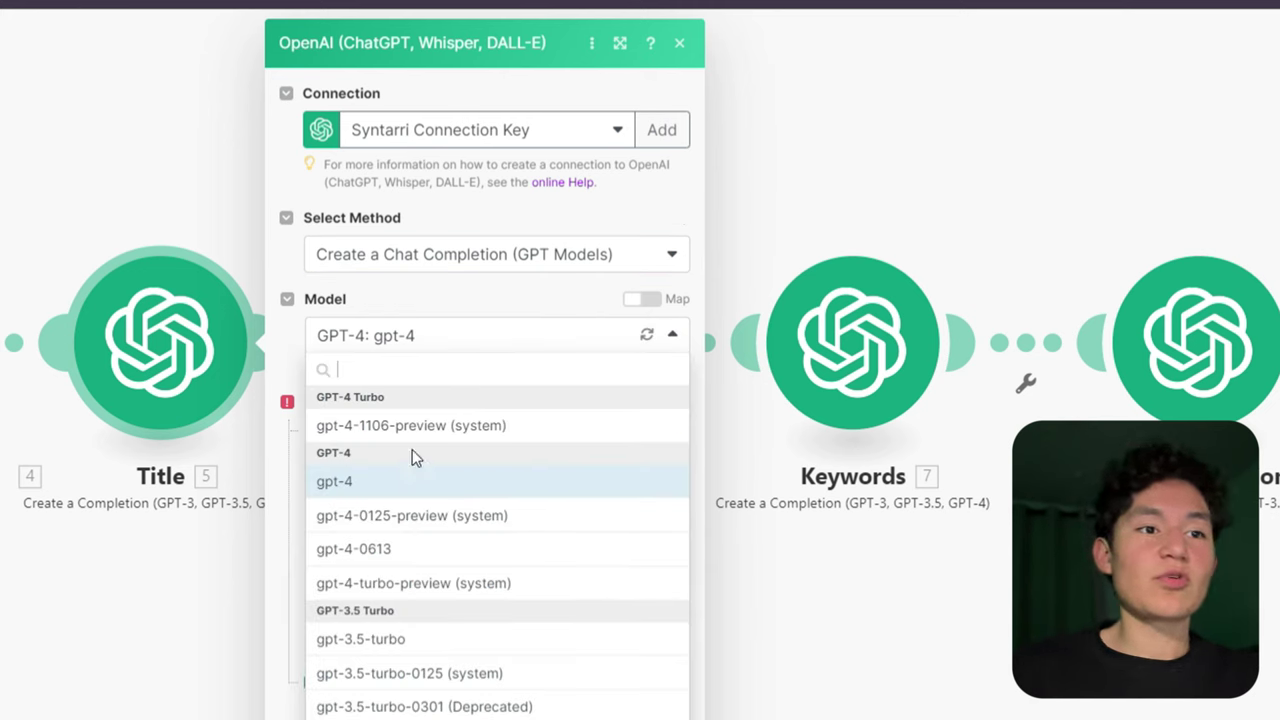
left_click(449, 337)
left_click(415, 337)
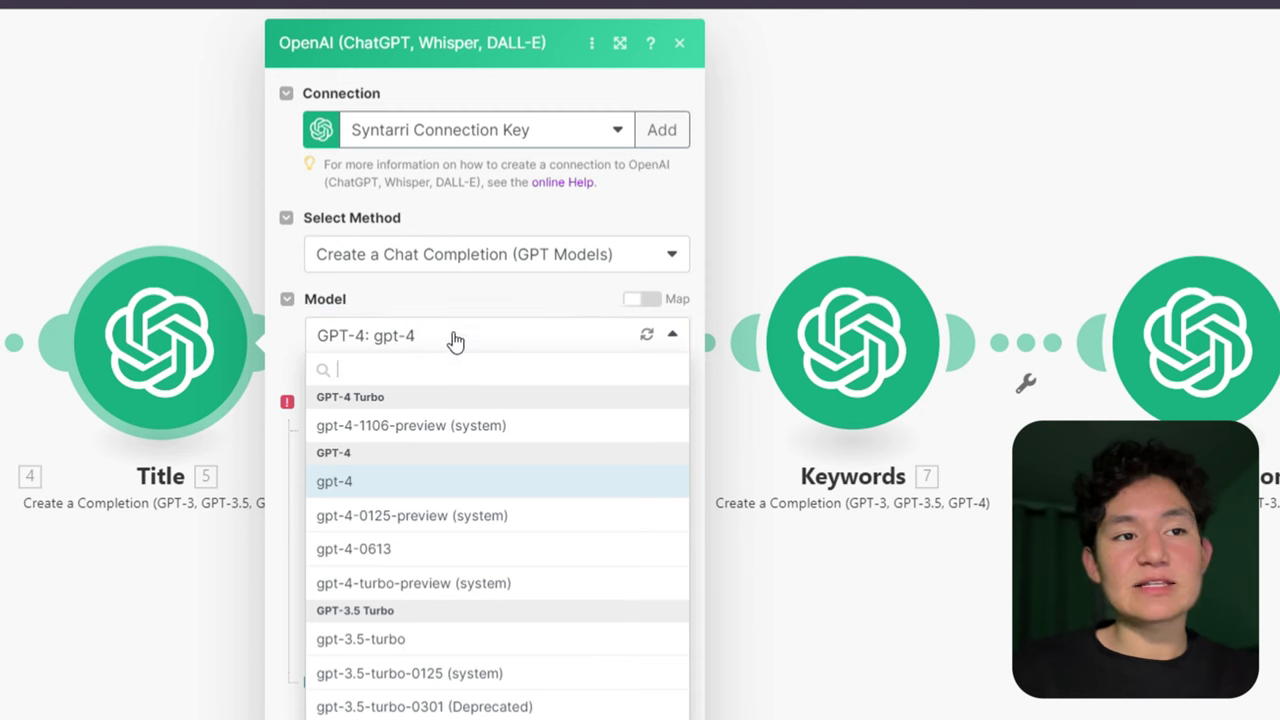
left_click(451, 337)
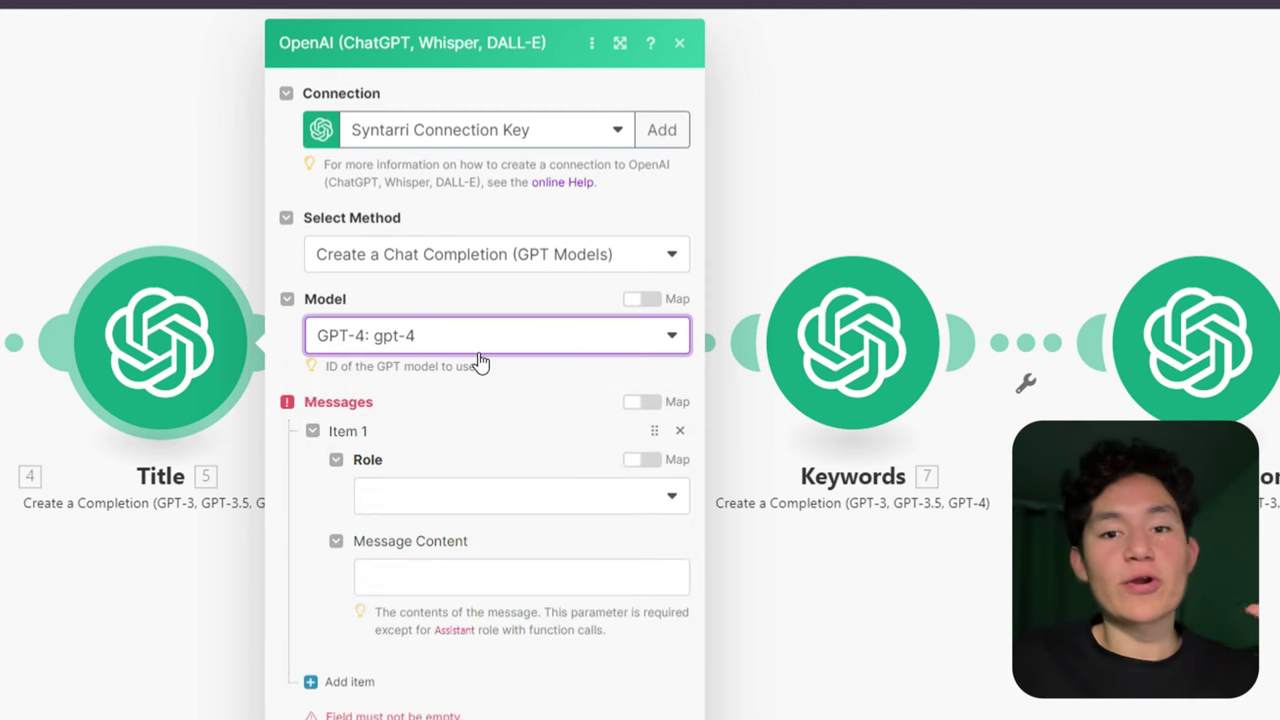
Give the message the User role and the content "Generate a tittle for this blog:" with lines for "Idea:" and "Source of Information:".
left_click(418, 503)
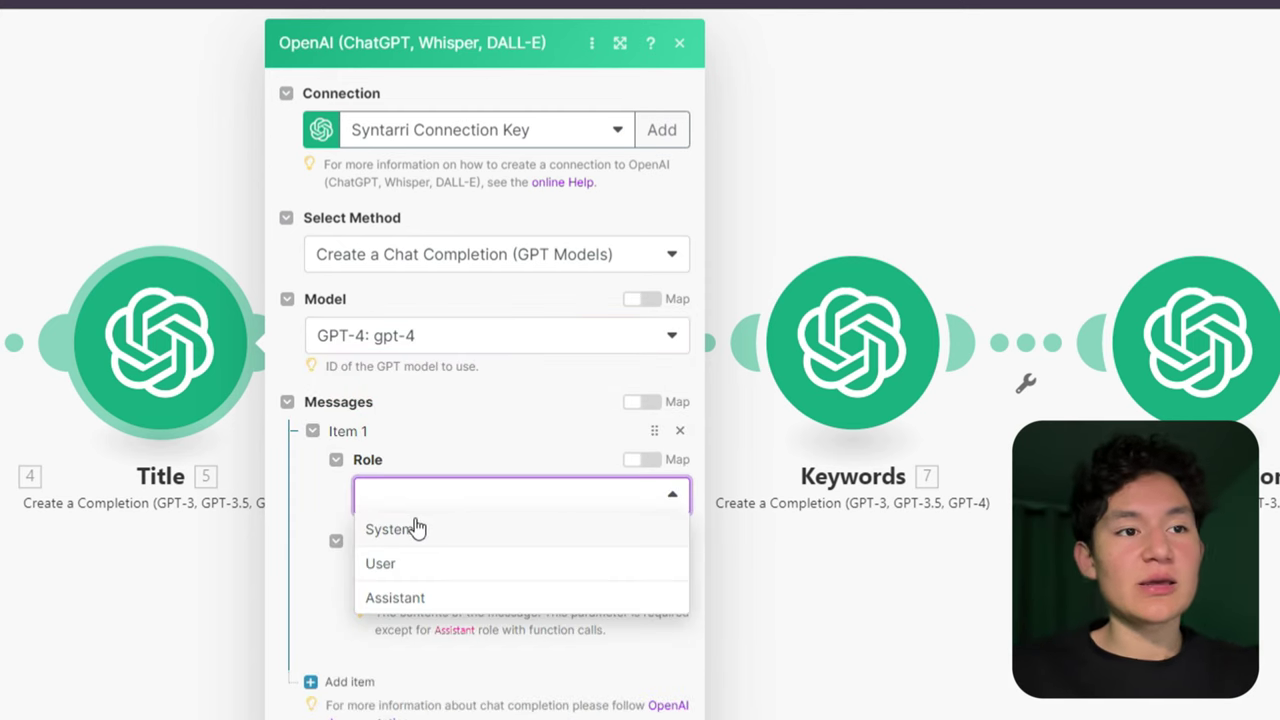
left_click(408, 572)
left_click(434, 574)
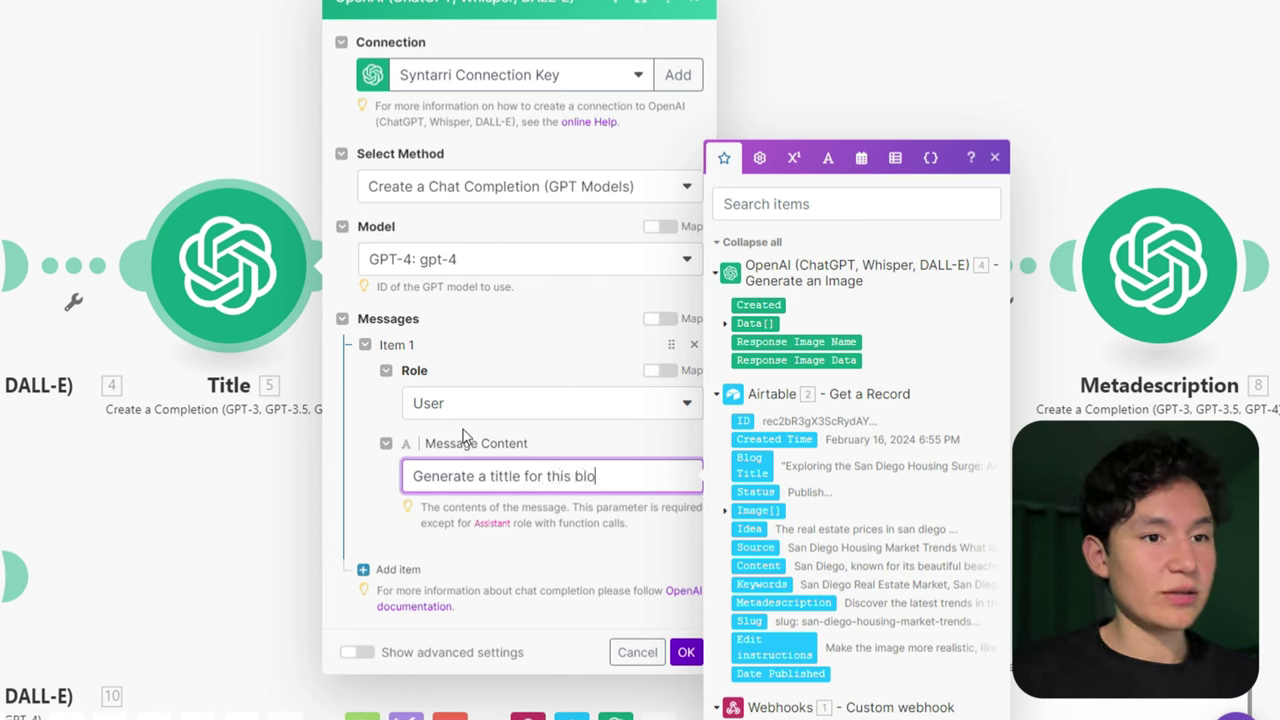
key("Return")
key("Return")
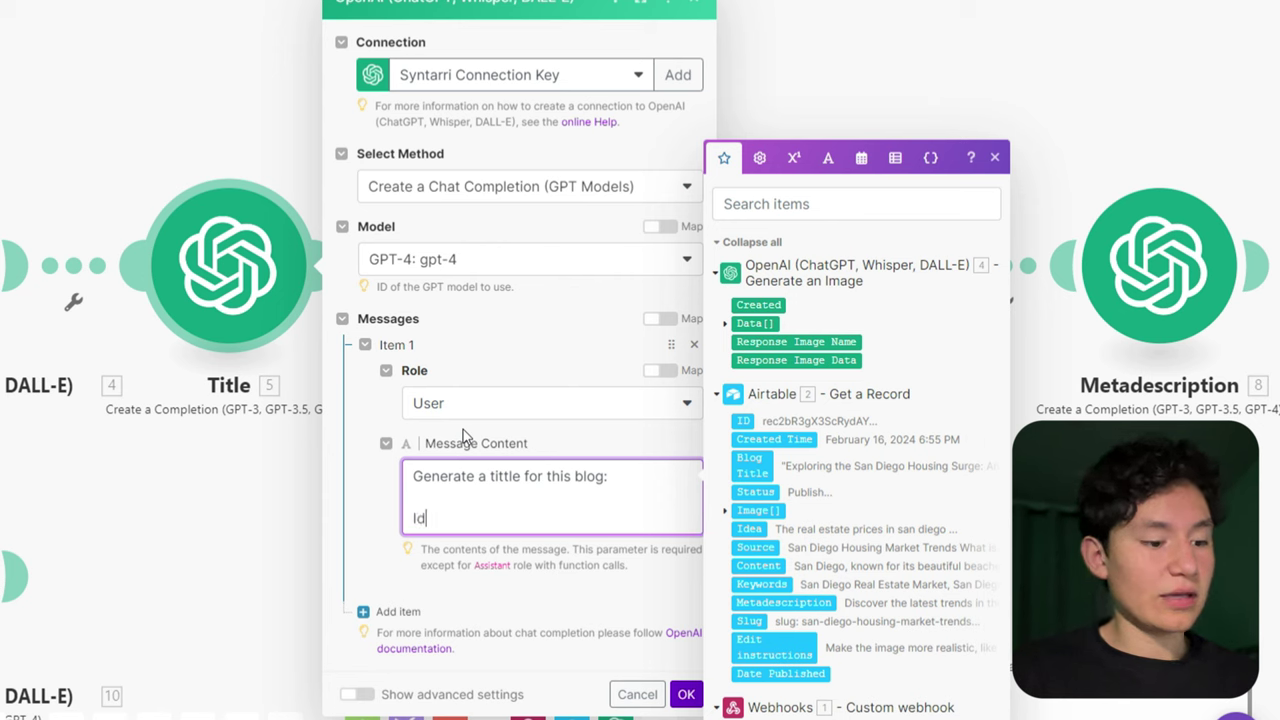
type("Idea:")
key("Return")
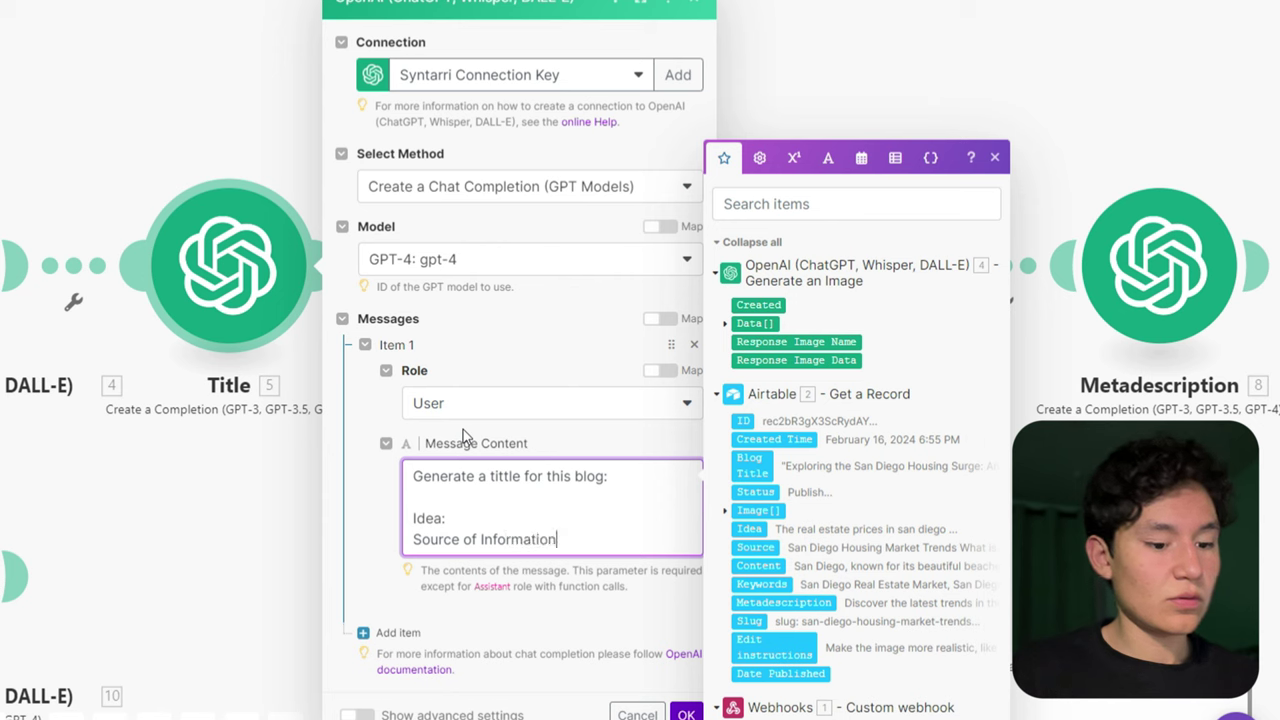
Insert the Airtable Idea and Source fields after their matching labels in the title prompt, and save the Title module.
left_click(765, 532)
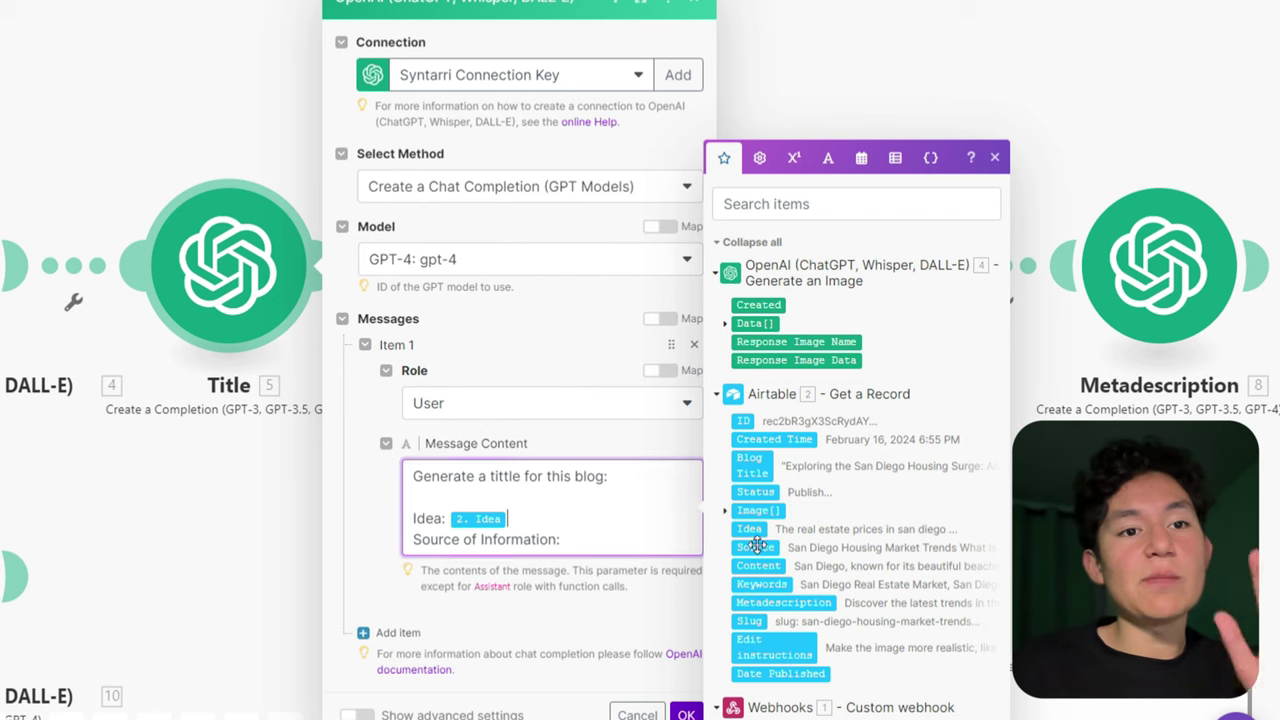
left_click(639, 556)
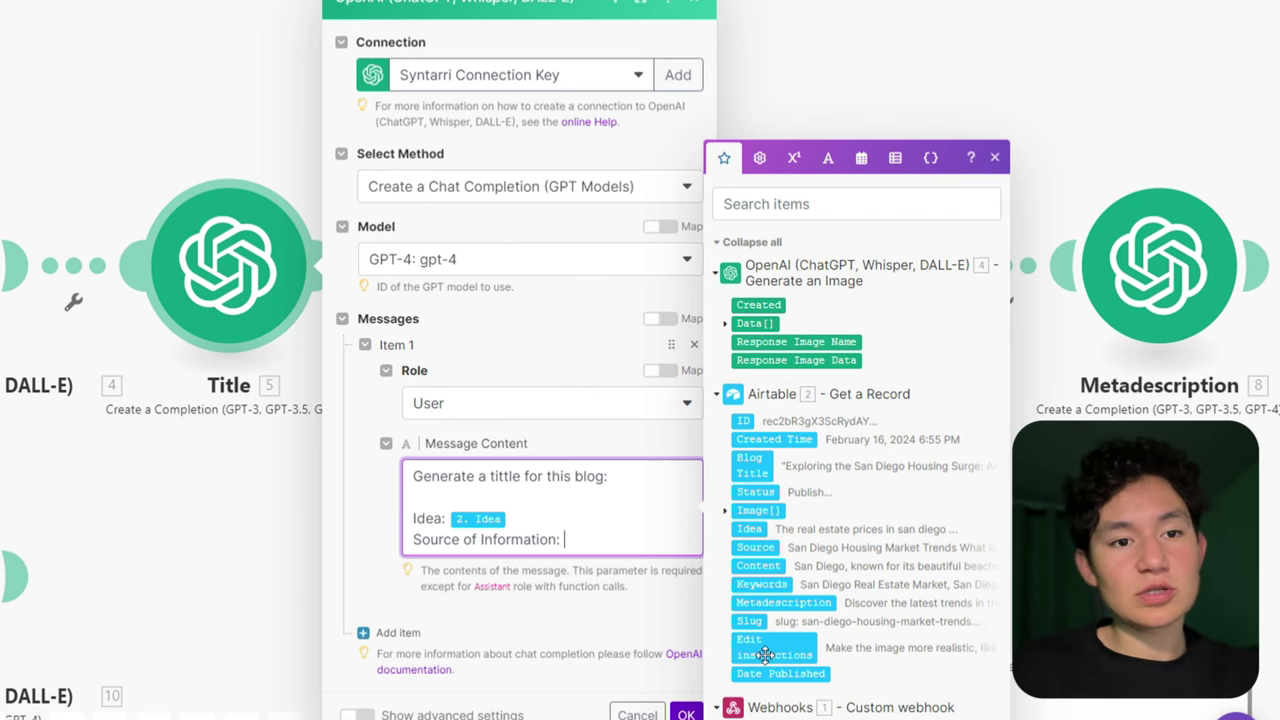
left_click(770, 556)
left_click(662, 580)
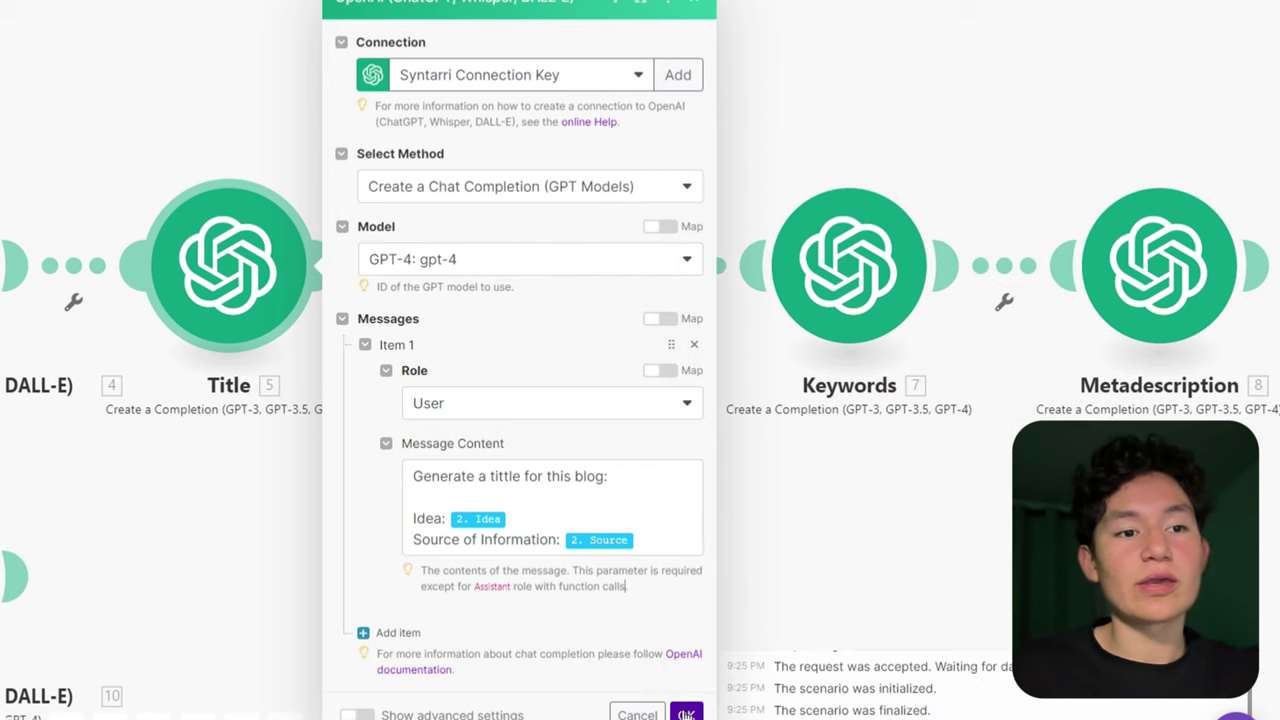
left_click(686, 712)
Add an Airtable Update a Record module after the Slug module at the end of the Generate Blog route.
left_click_drag(574, 508, 334, 529)
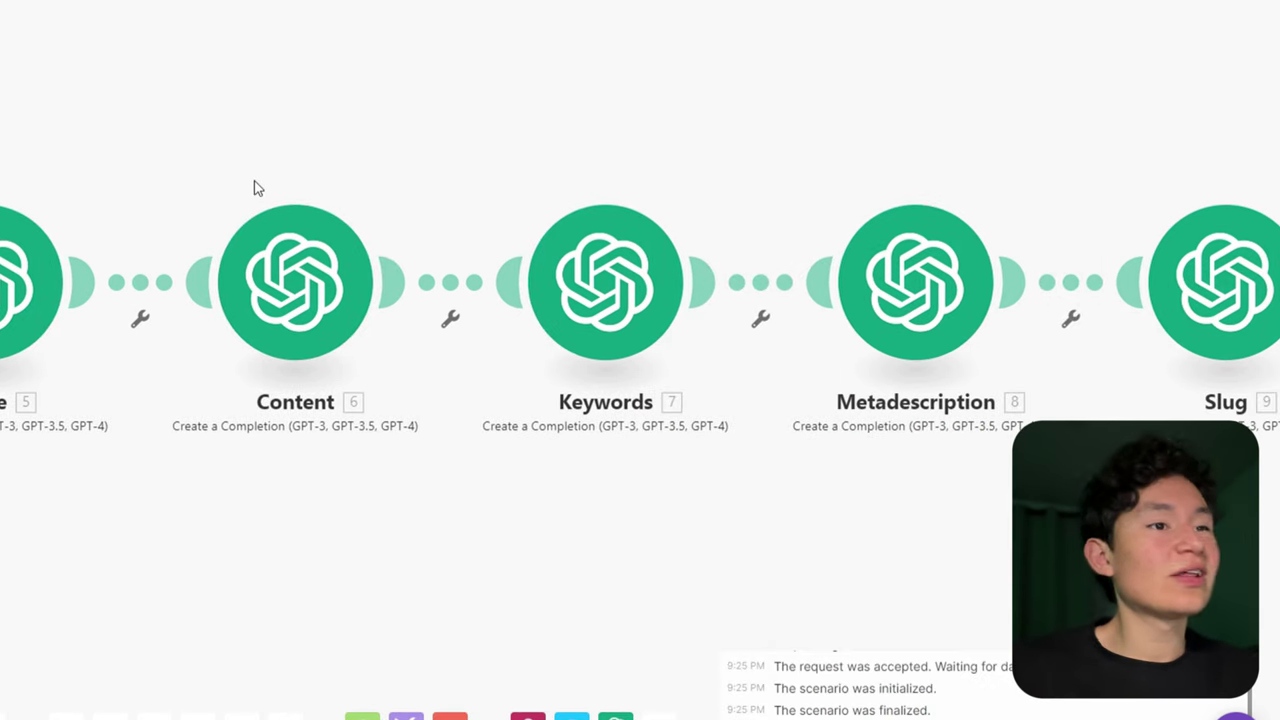
left_click_drag(406, 209, 706, 242)
left_click_drag(603, 184, 555, 190)
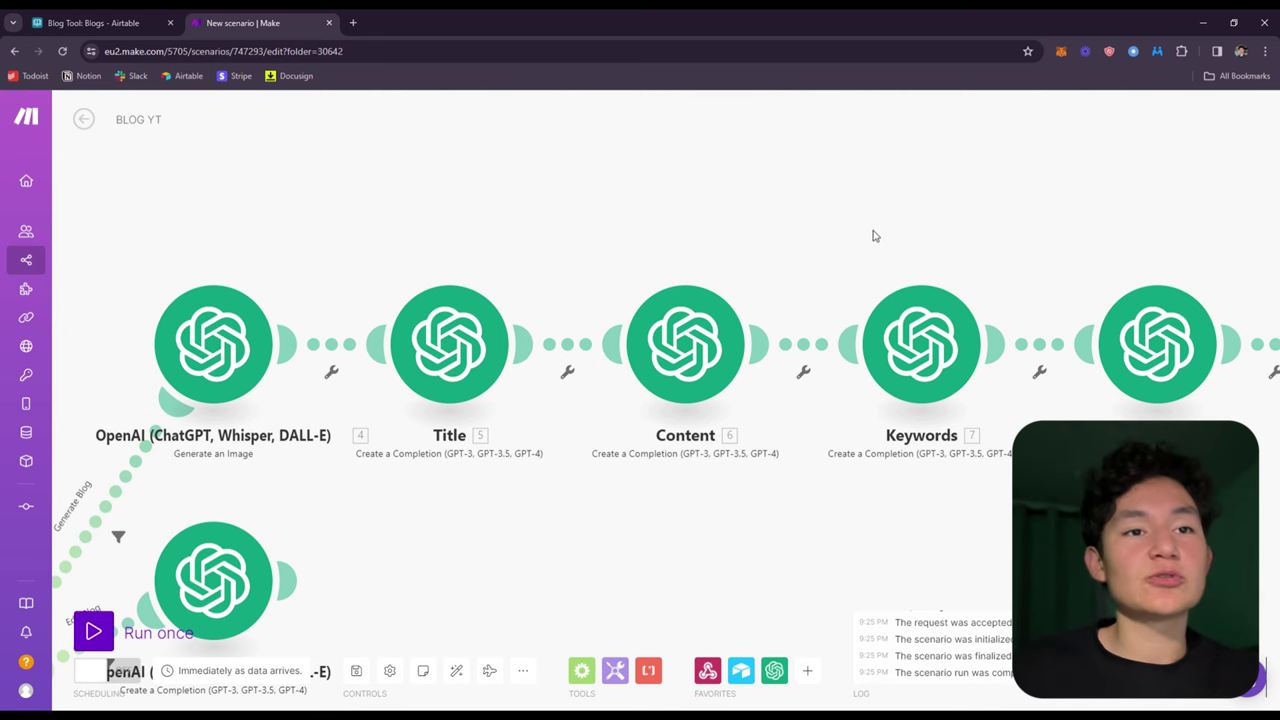
scroll(1007, 236, "right", 5)
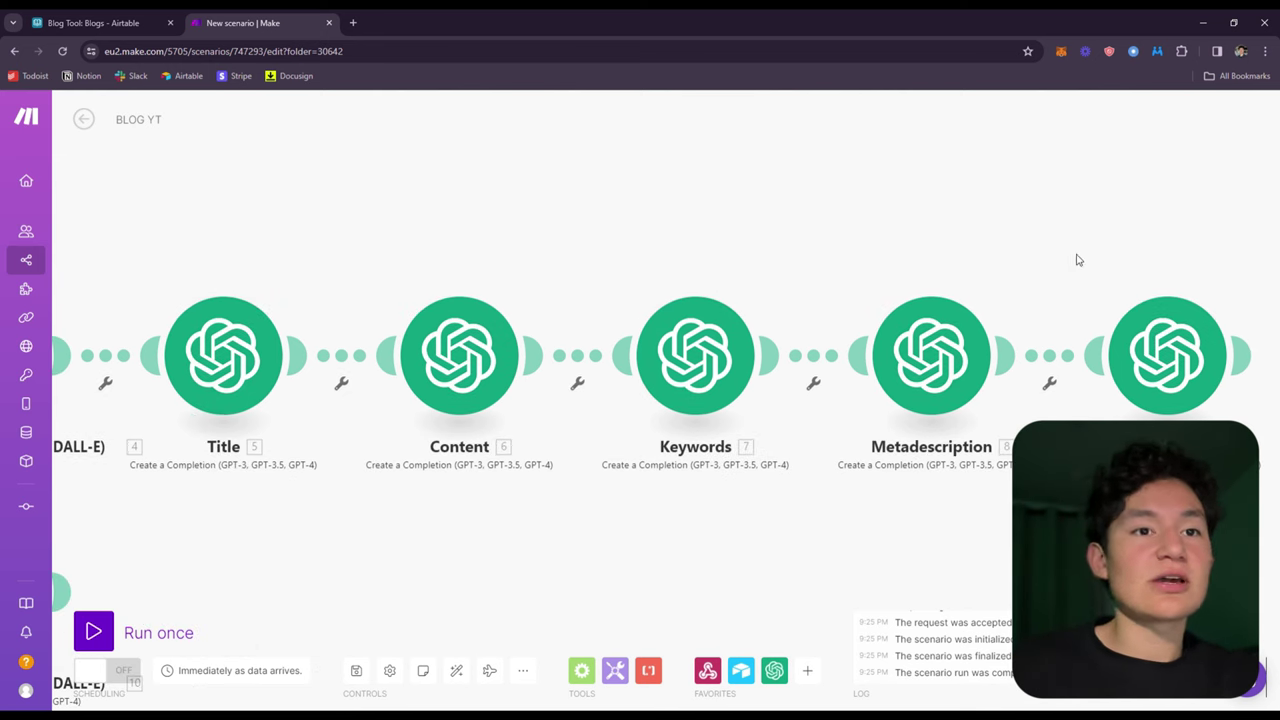
left_click_drag(1078, 260, 711, 323)
scroll(991, 243, "down", 2)
left_click_drag(991, 243, 651, 283)
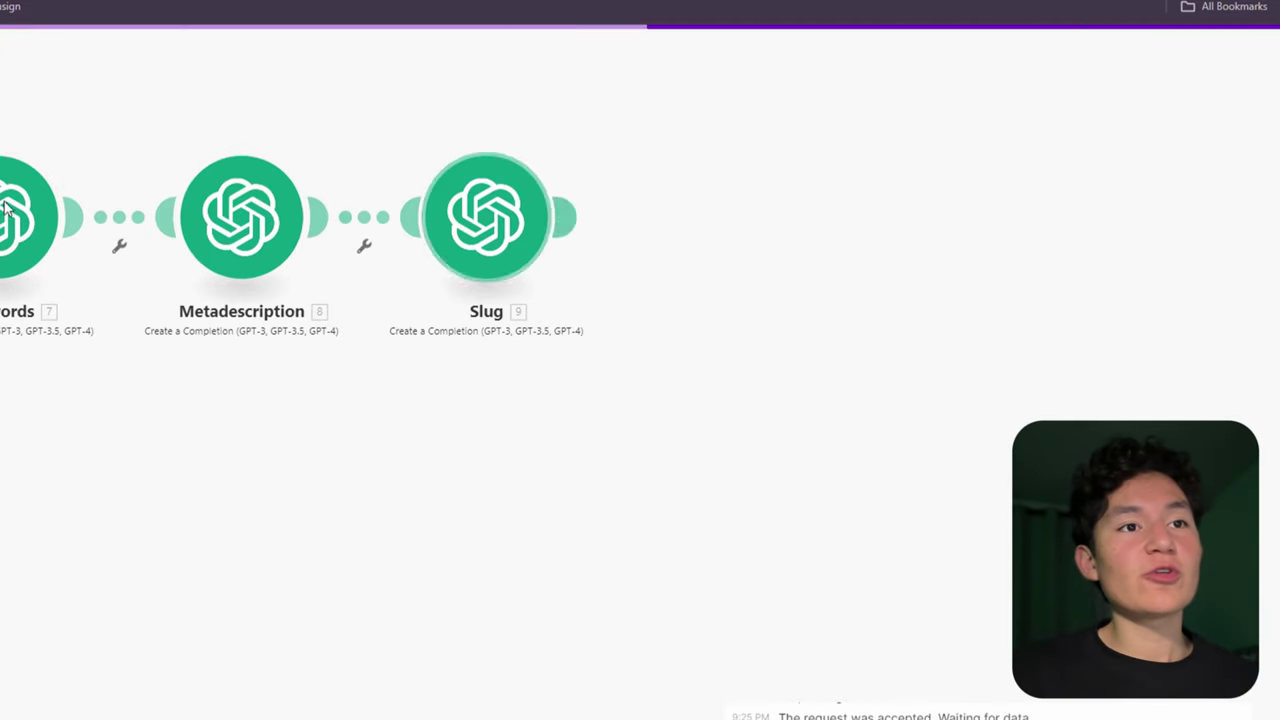
left_click(593, 241)
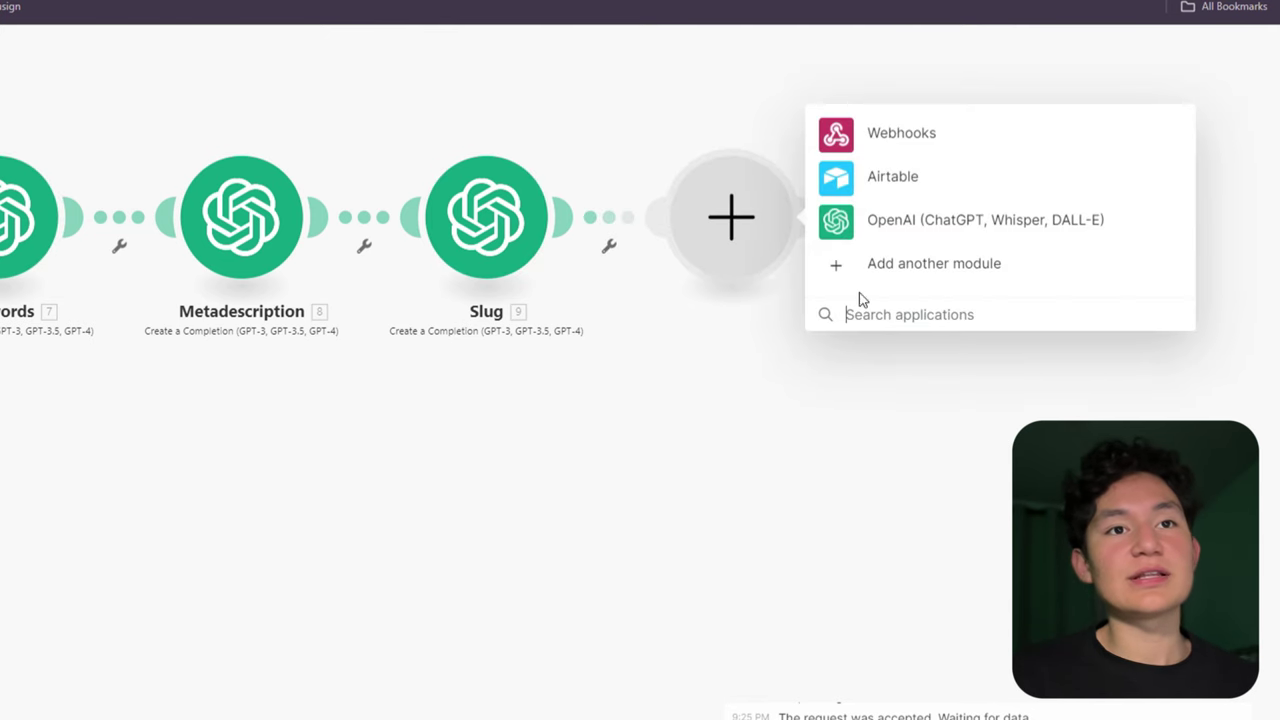
left_click(900, 182)
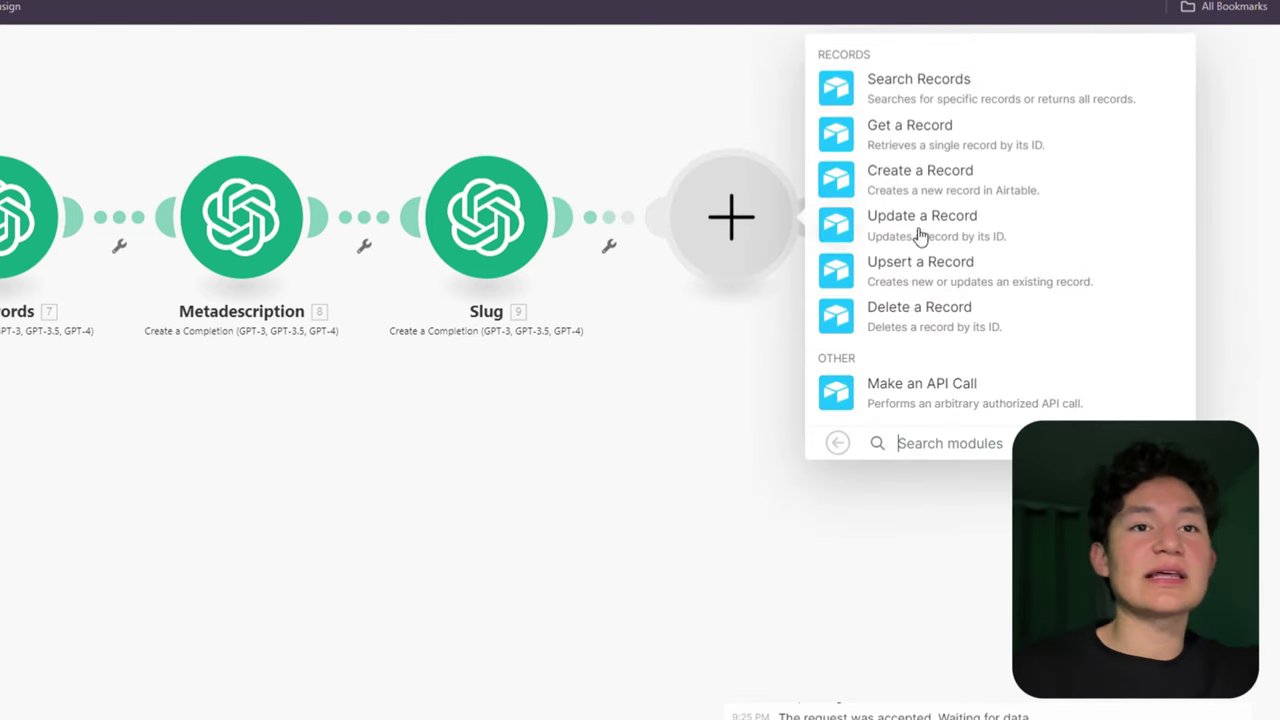
left_click(932, 238)
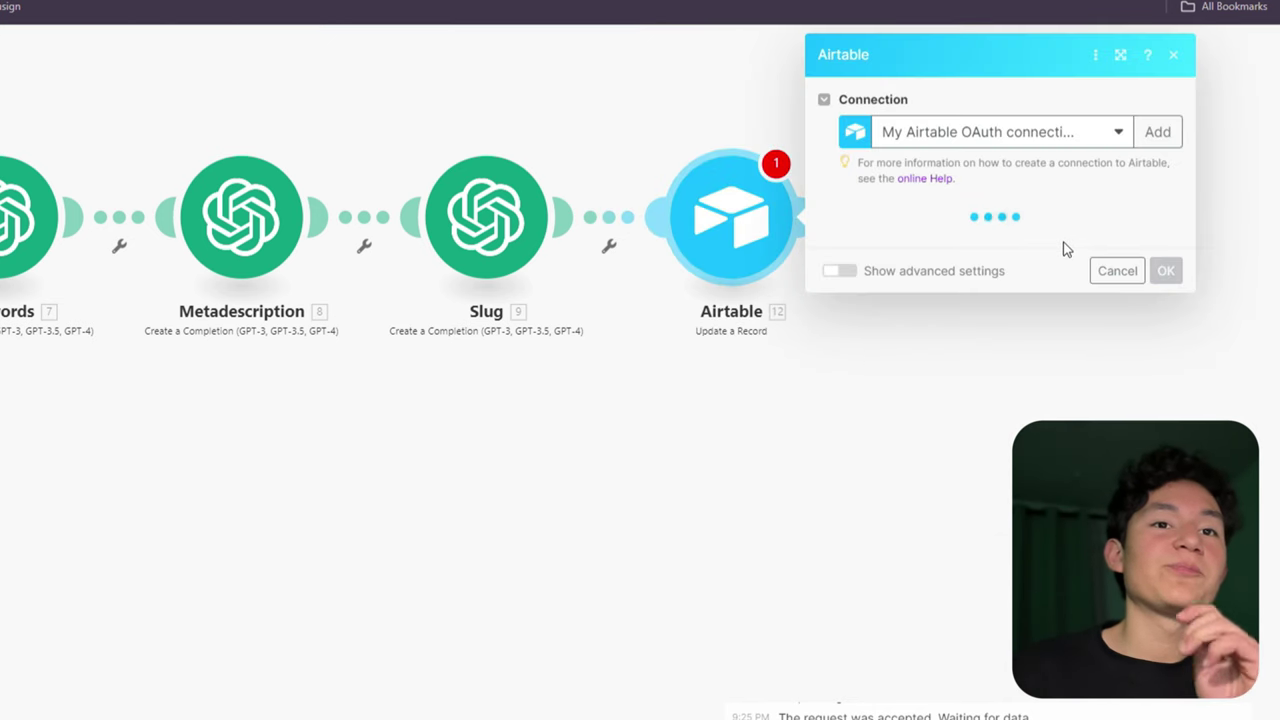
Set the update module to the Blog Tool base and Blogs table, with the Get a Record module's ID as Record ID.
left_click(884, 250)
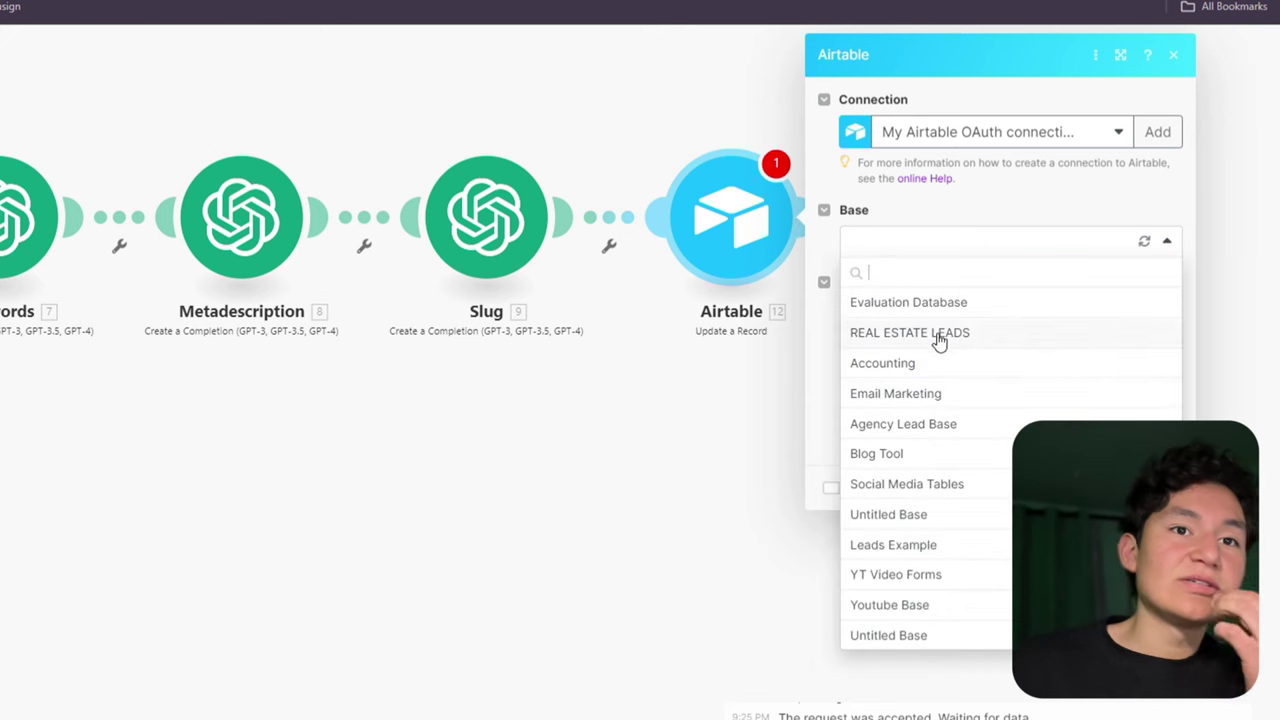
left_click(912, 455)
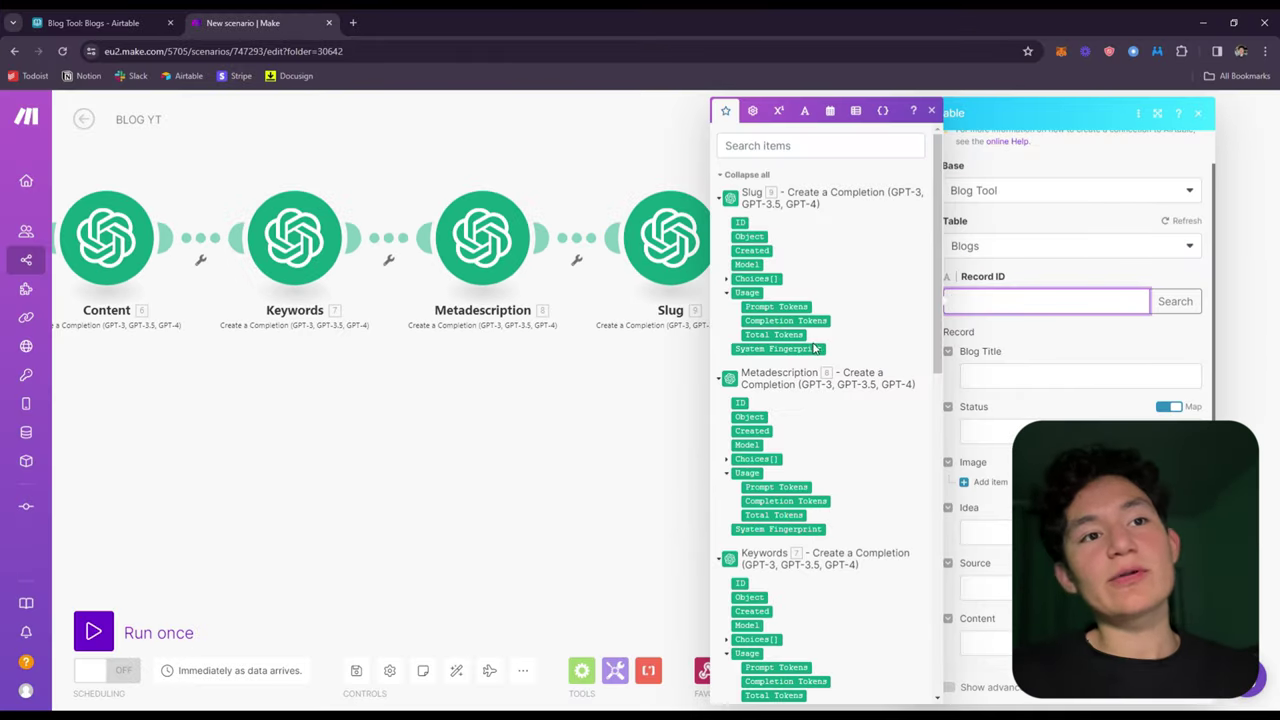
scroll(770, 410, "down", 10)
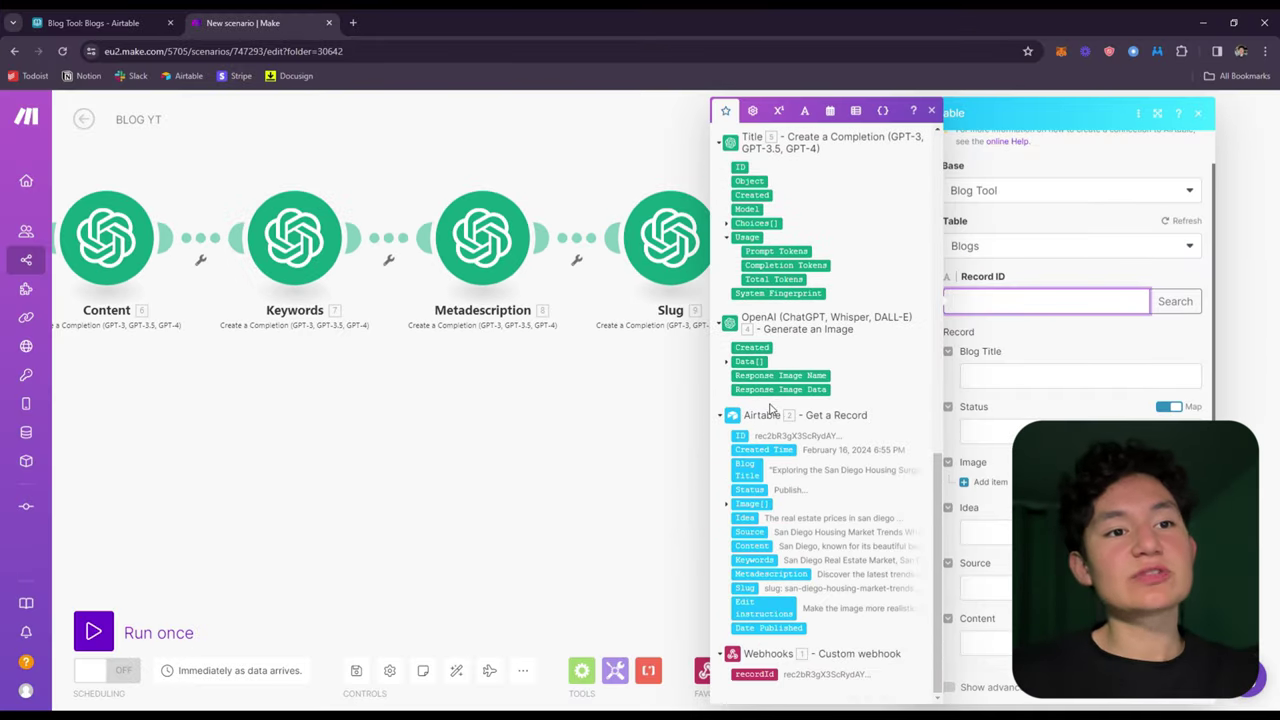
left_click(748, 438)
left_click(985, 328)
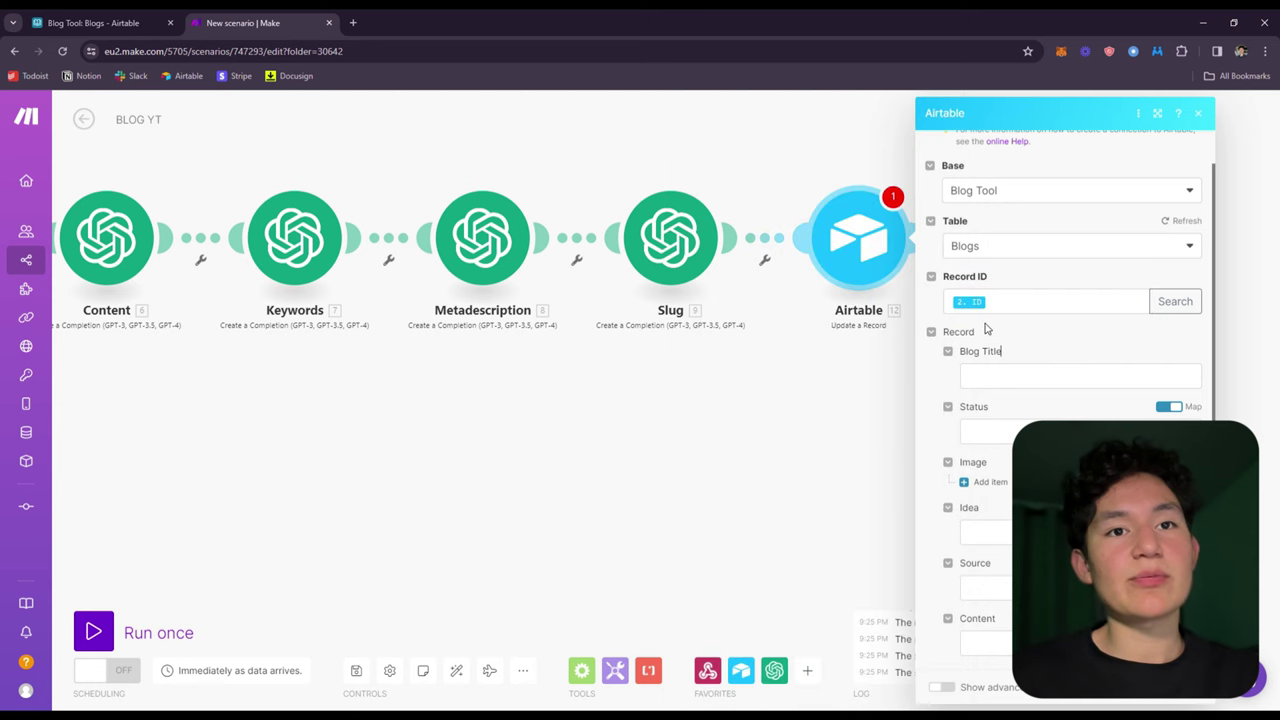
left_click(998, 306)
Turn off mapping for the record's Status field and briefly check the Blog Tool base in Airtable.
scroll(1068, 300, "down", 1)
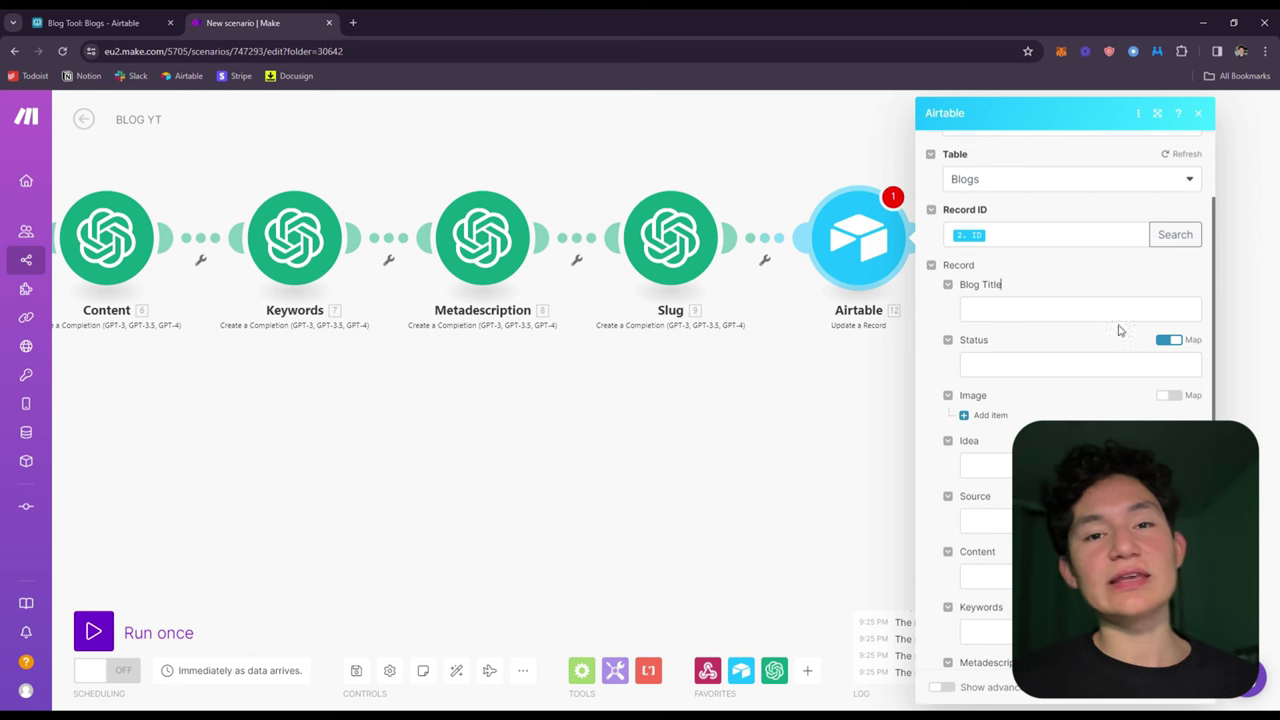
left_click(1166, 340)
left_click(95, 22)
left_click(262, 22)
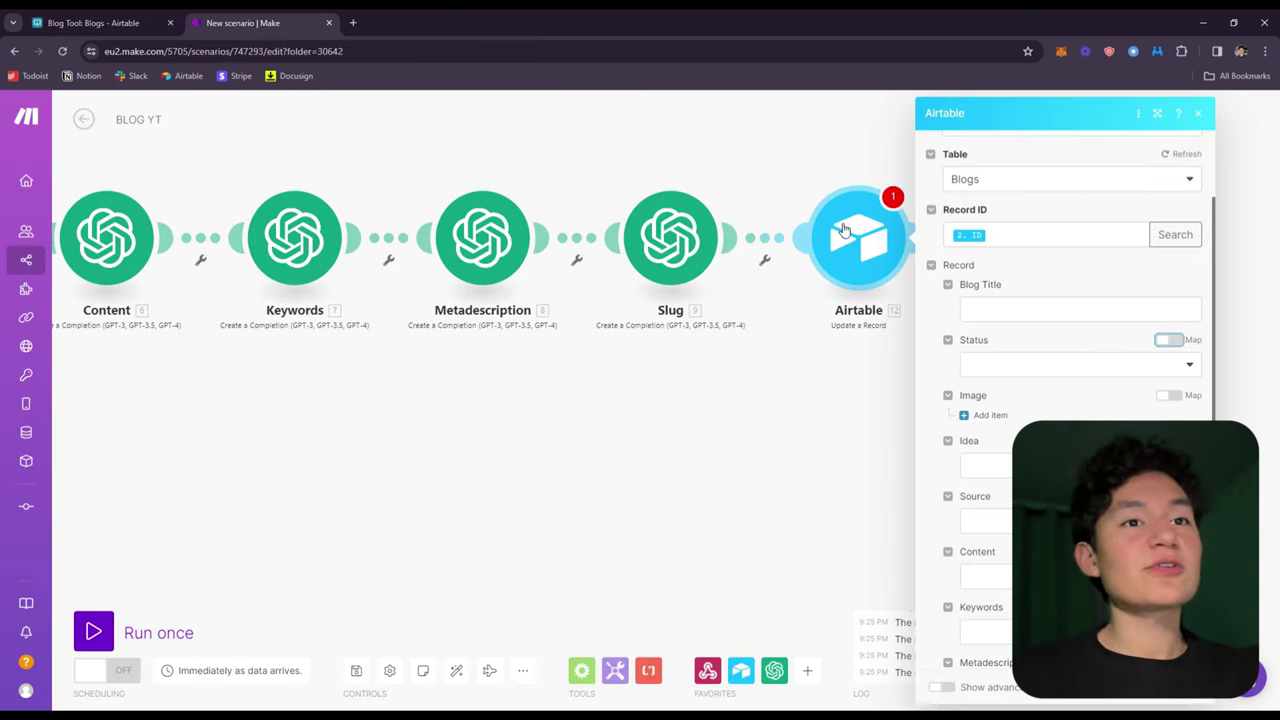
Map the Blog Title field to the Message Content under the Title module's Choices output.
left_click(993, 308)
scroll(765, 420, "down", 3)
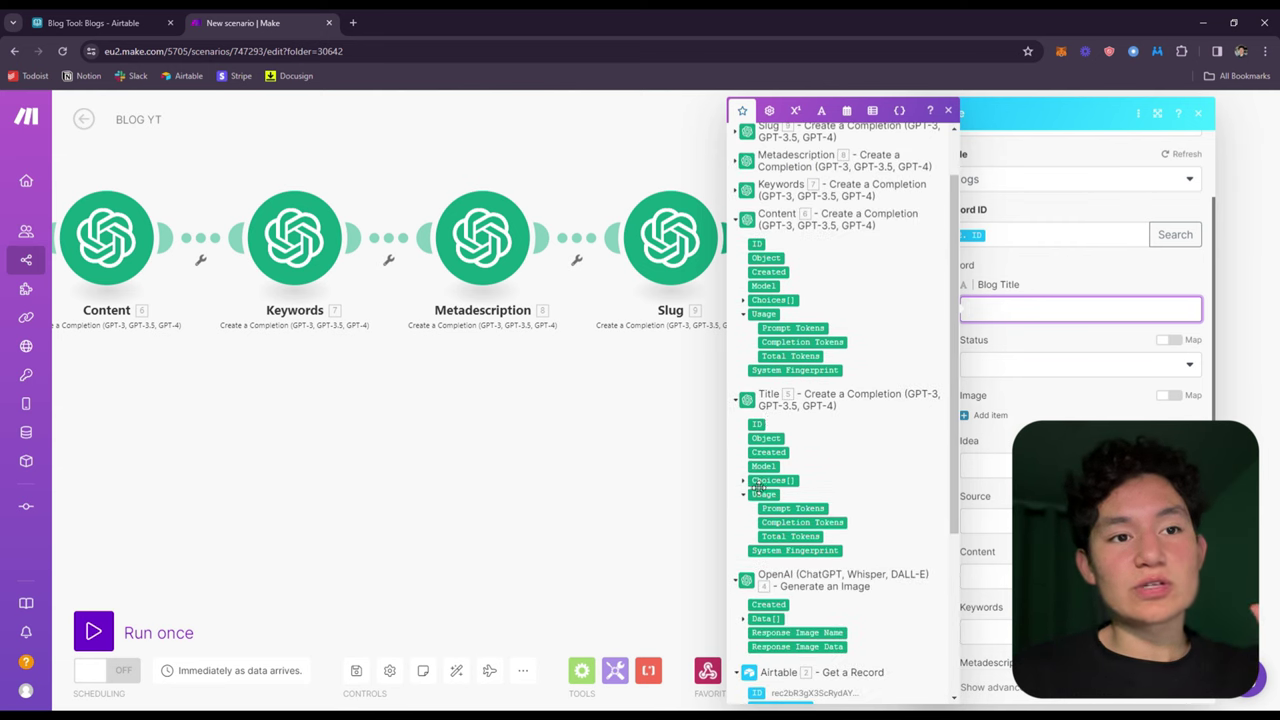
left_click(744, 481)
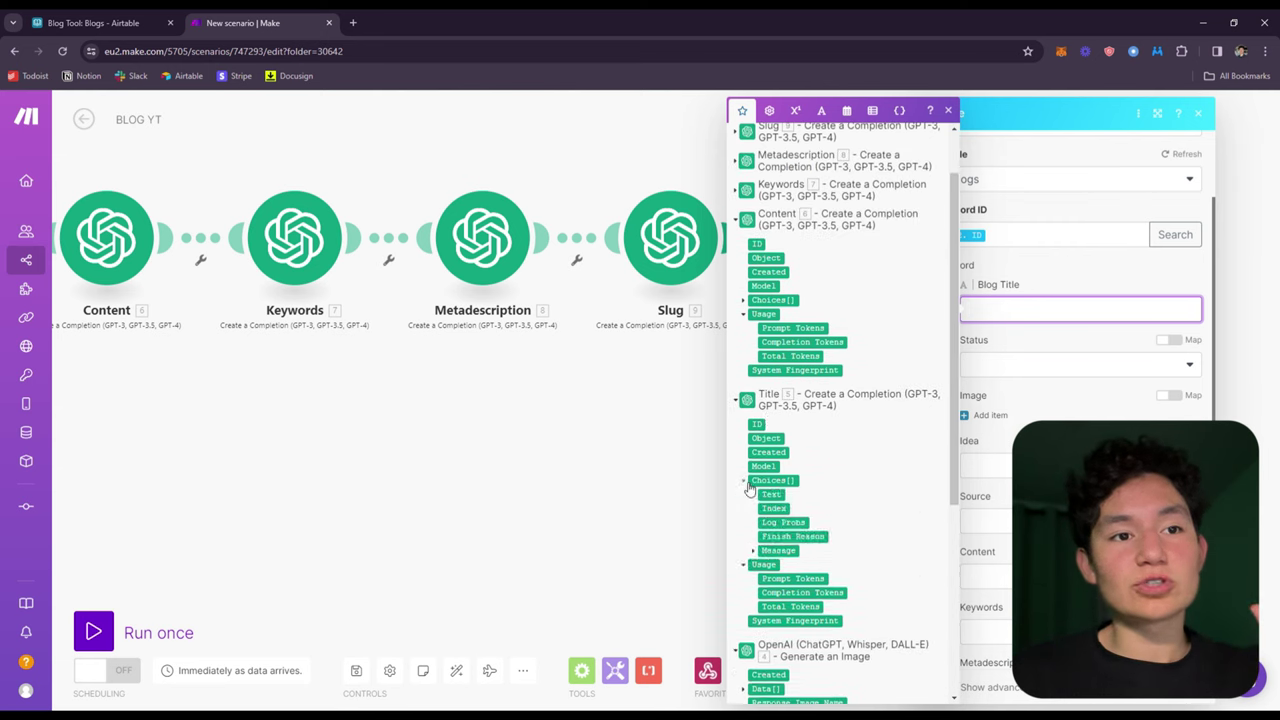
left_click(753, 551)
scroll(800, 520, "down", 1)
left_click(787, 511)
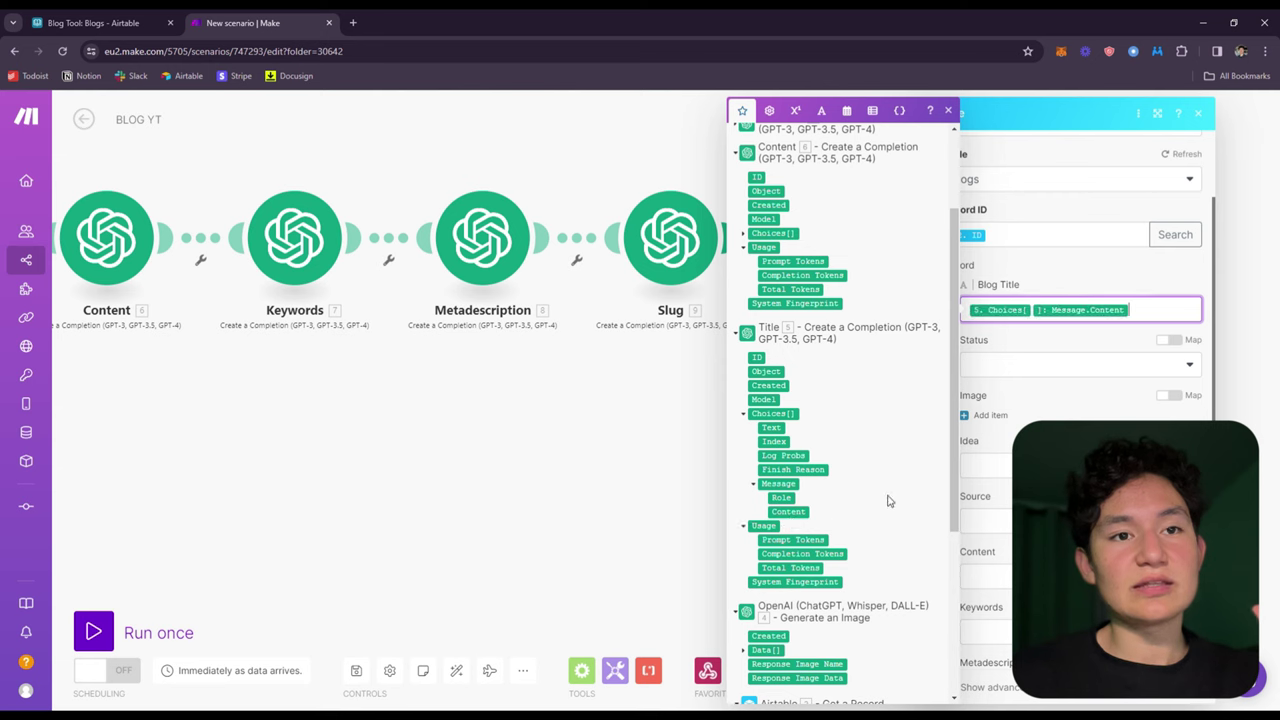
left_click(1093, 340)
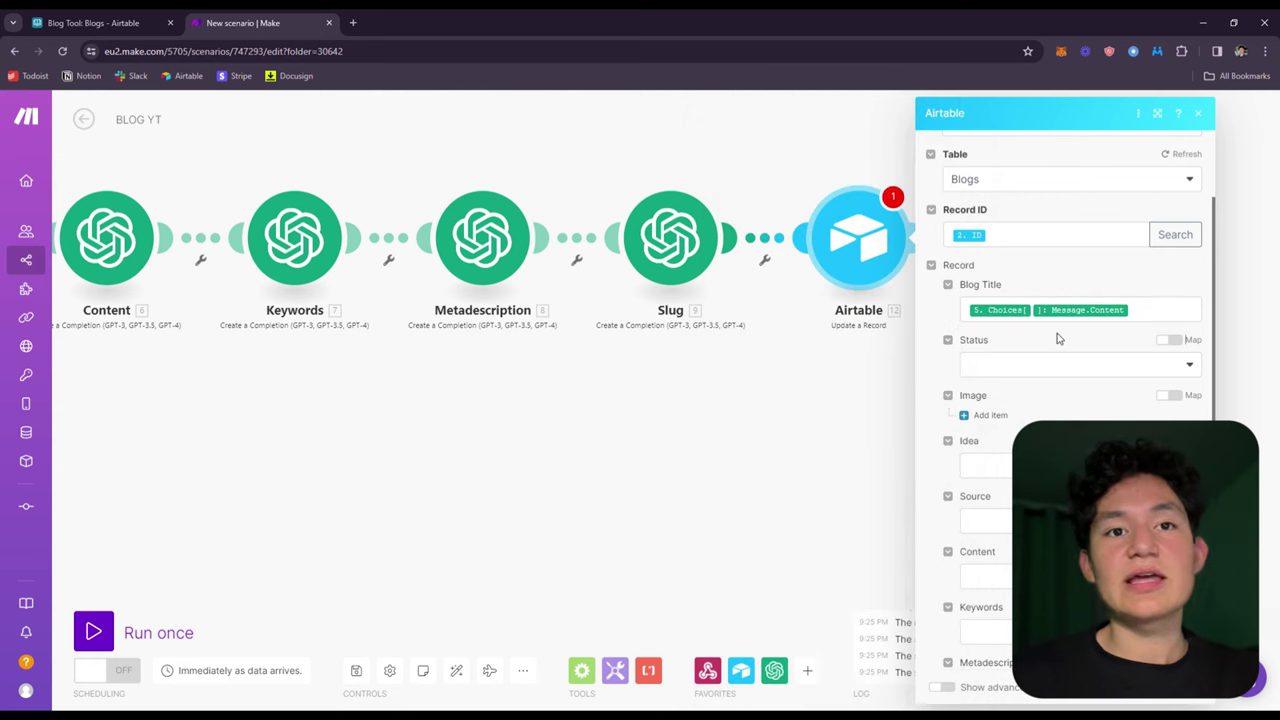
Set the updated record's Status to Blog Post Generated.
scroll(1065, 333, "down", 1)
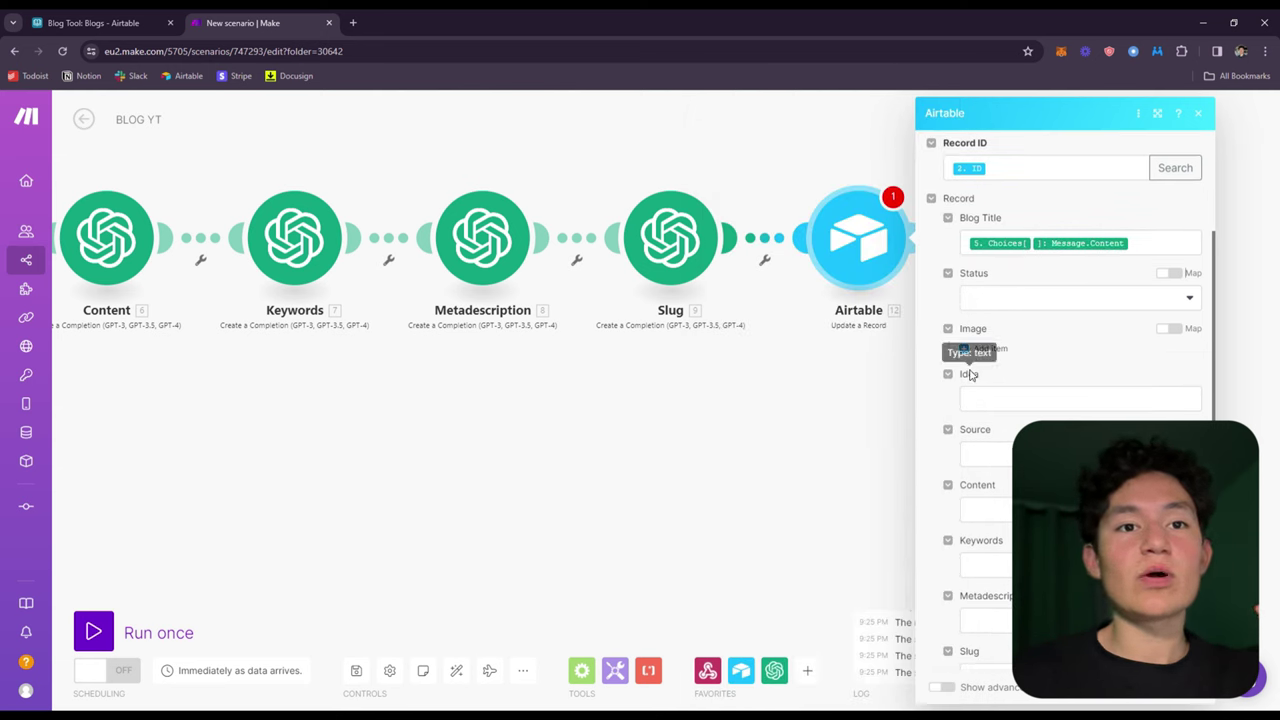
left_click(1033, 300)
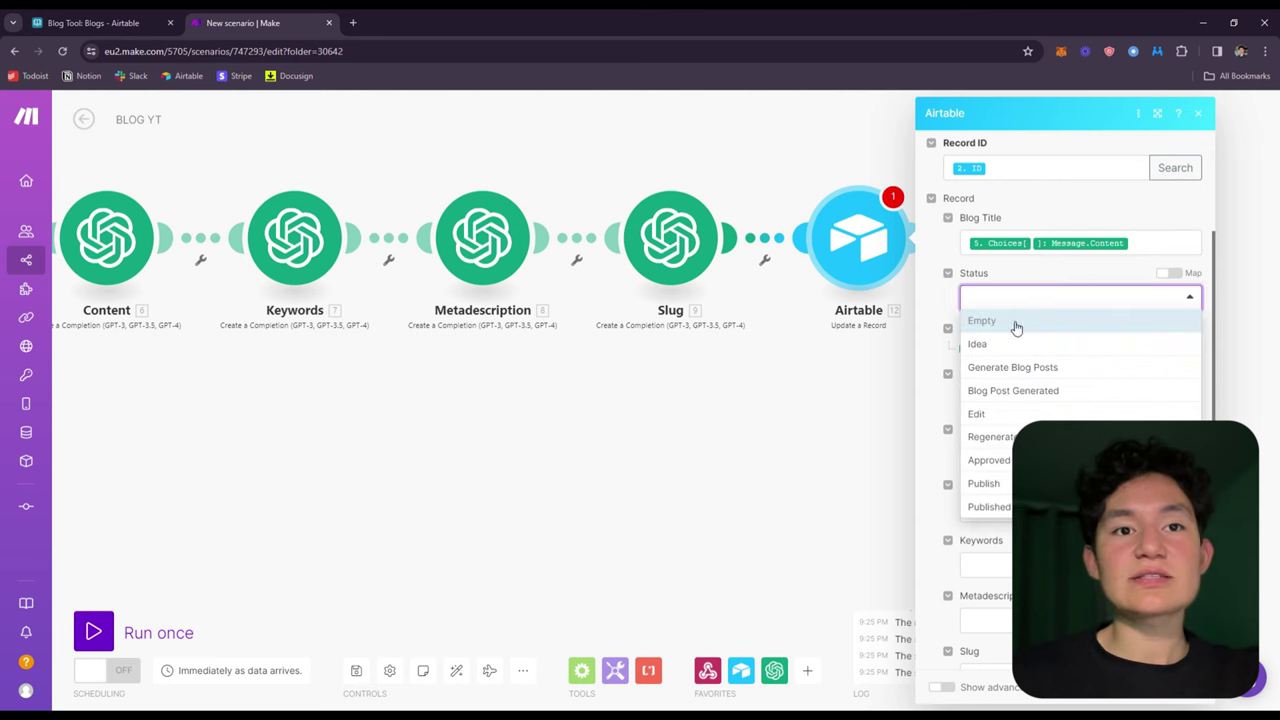
left_click(1058, 391)
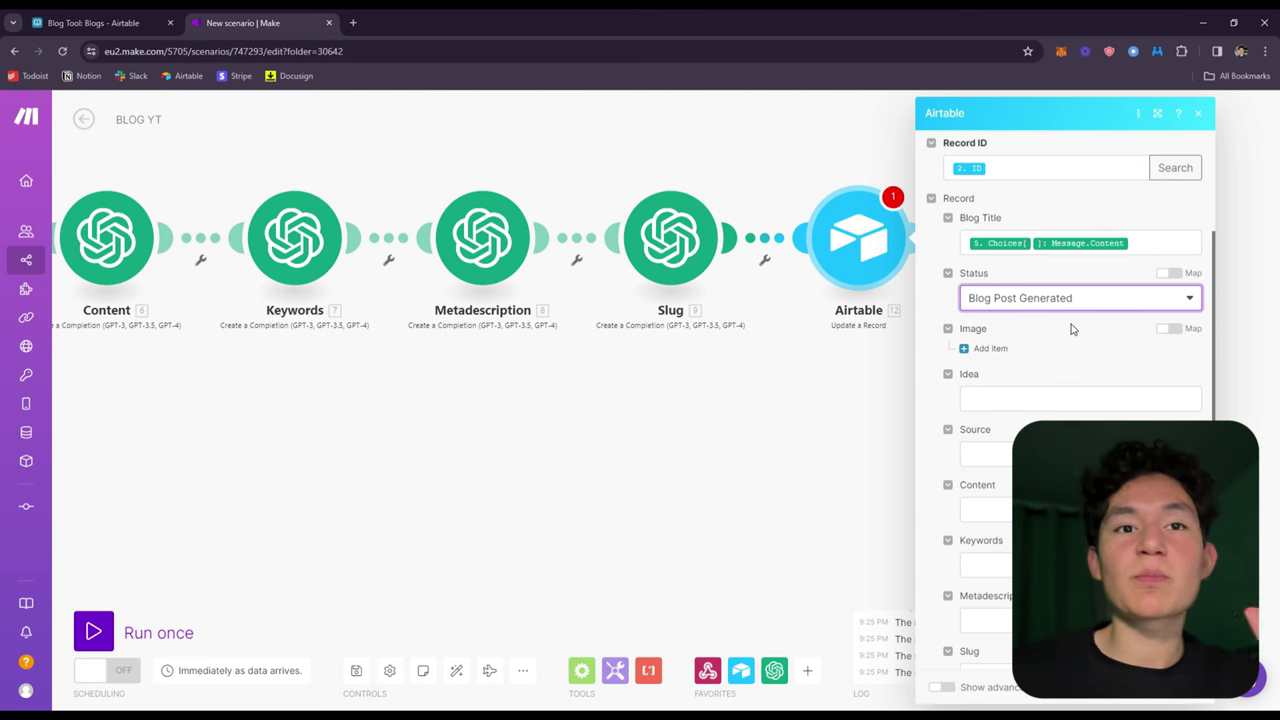
left_click(1072, 328)
Add an Image item to the updated record and map its File URL to the Data URL from the Generate an Image module.
double_click(990, 347)
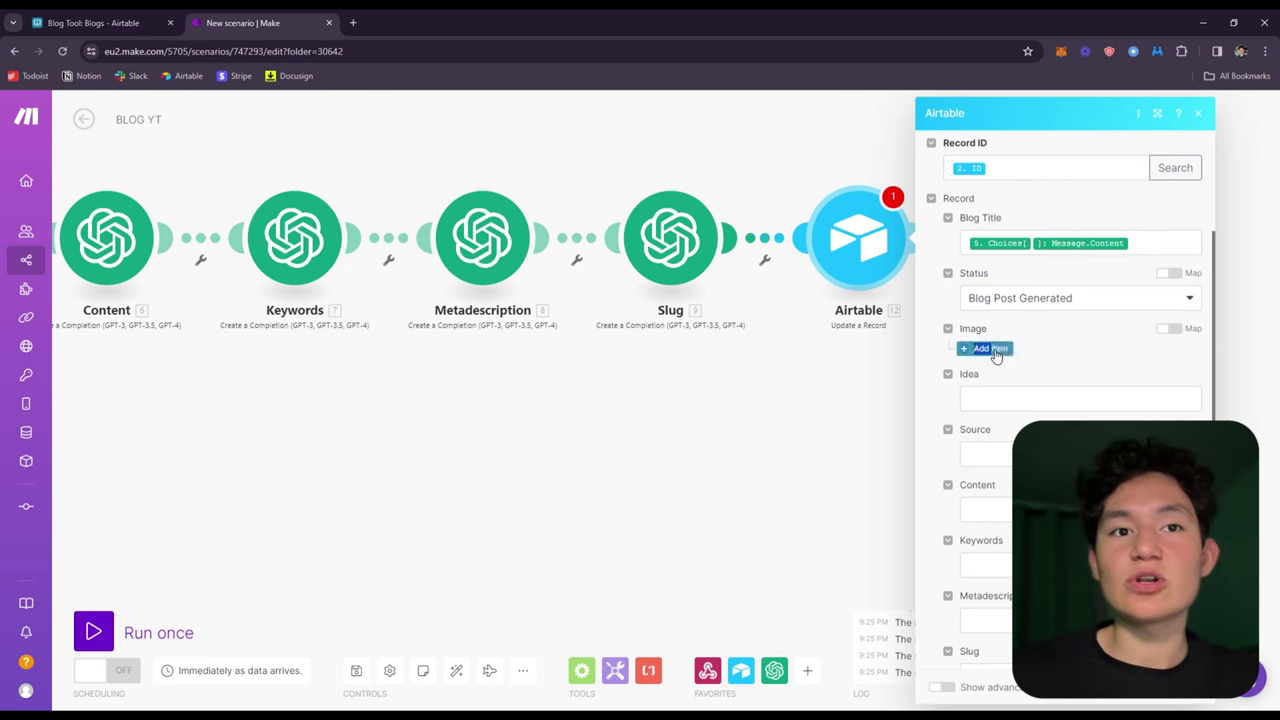
scroll(1000, 320, "down", 1)
left_click(1060, 325)
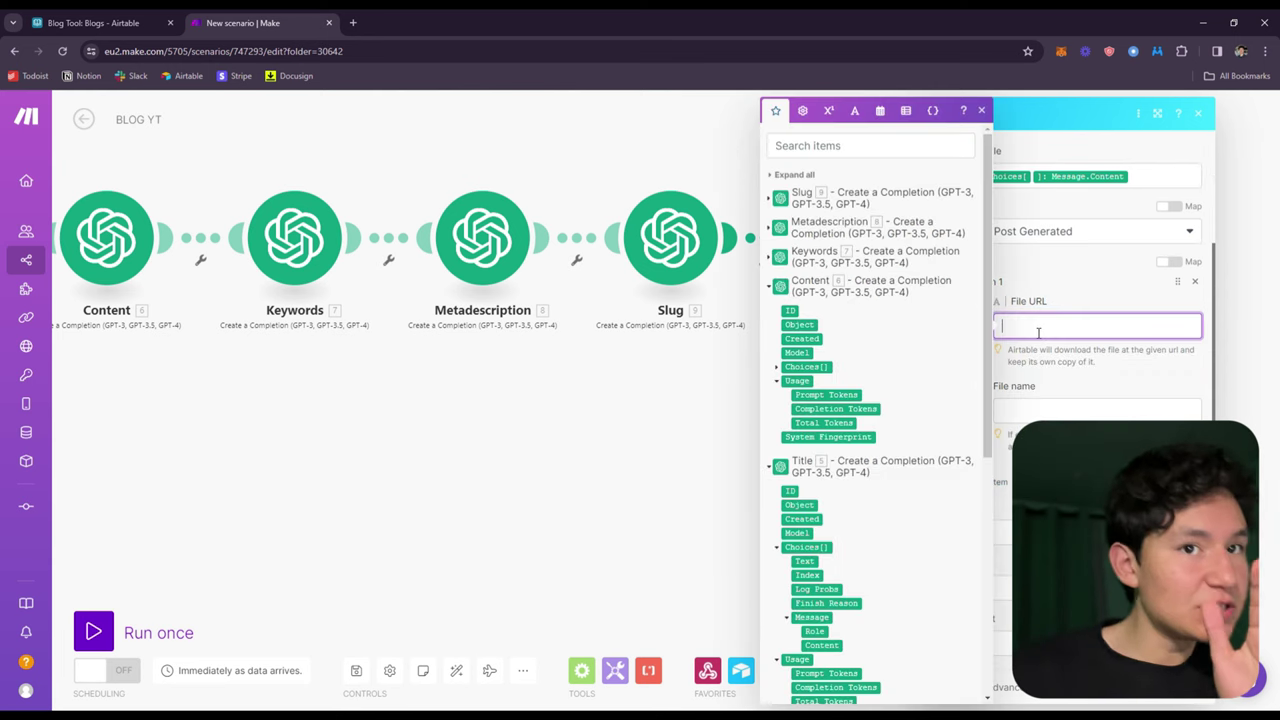
scroll(869, 420, "down", 1)
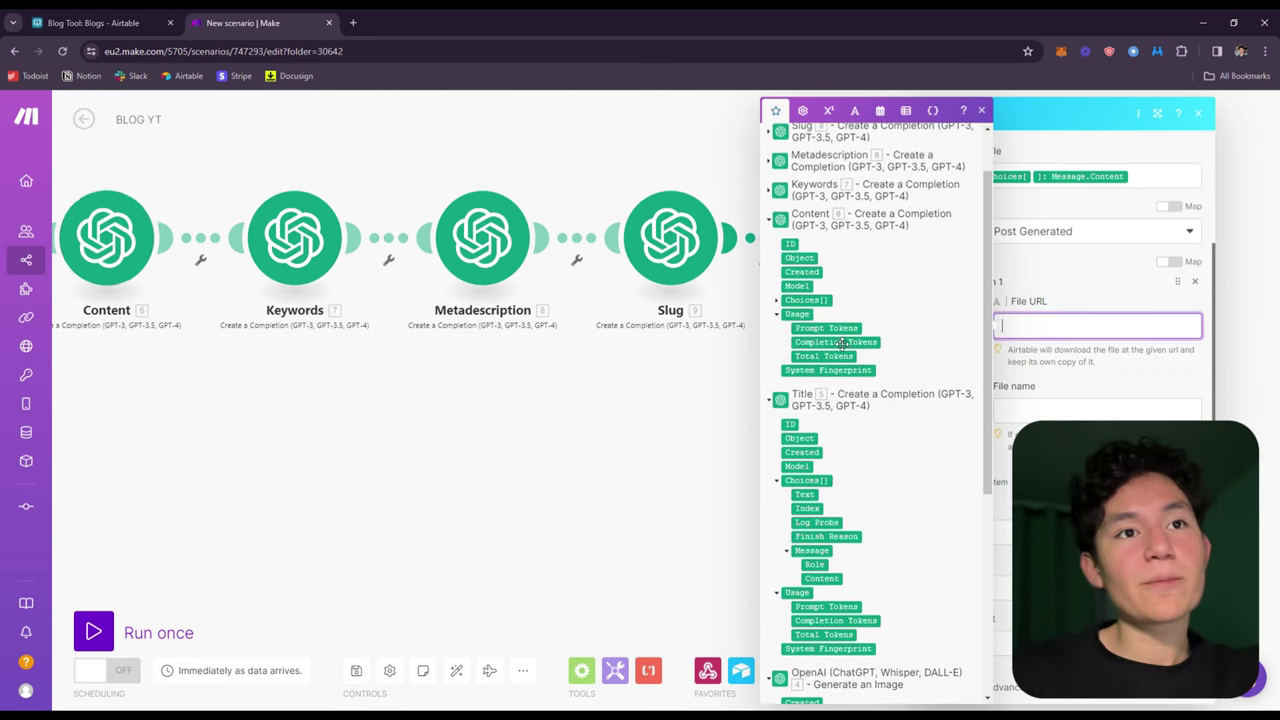
scroll(869, 420, "up", 1)
scroll(830, 410, "down", 4)
left_click(789, 383)
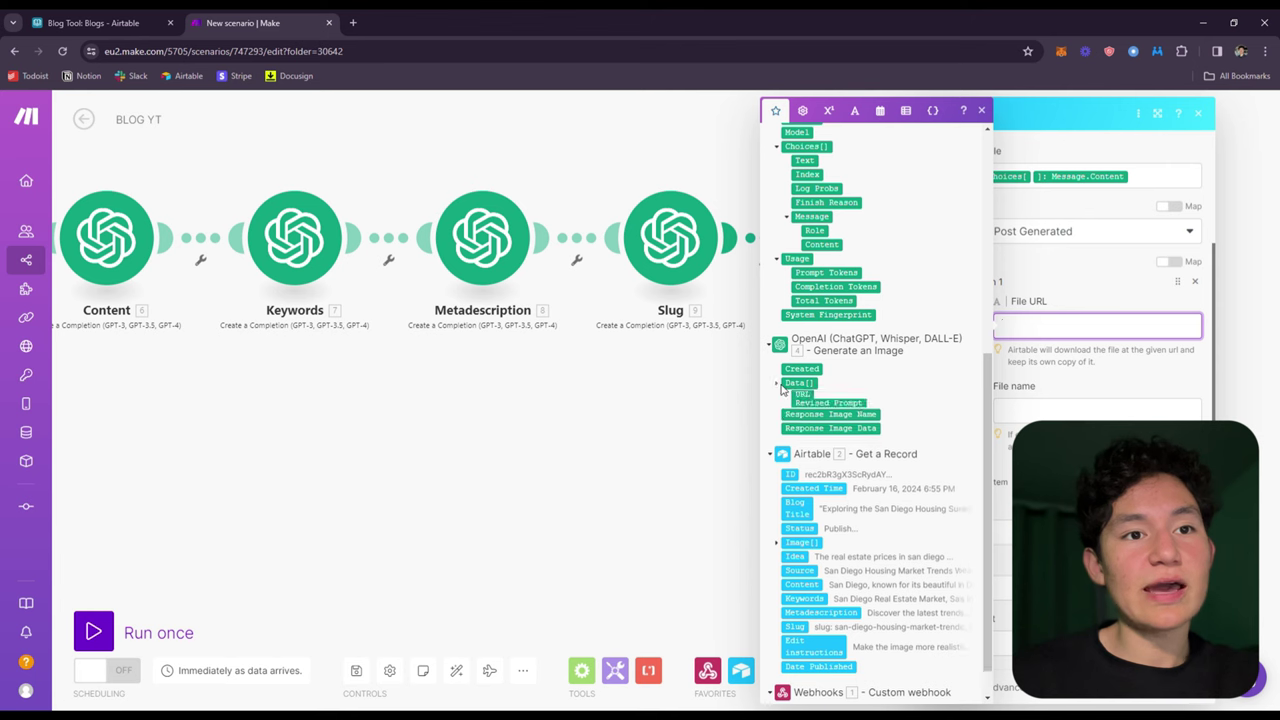
left_click(816, 404)
left_click(1119, 368)
Map the record's Content field to the Message Content under the Content module's Choices output.
scroll(1119, 368, "down", 3)
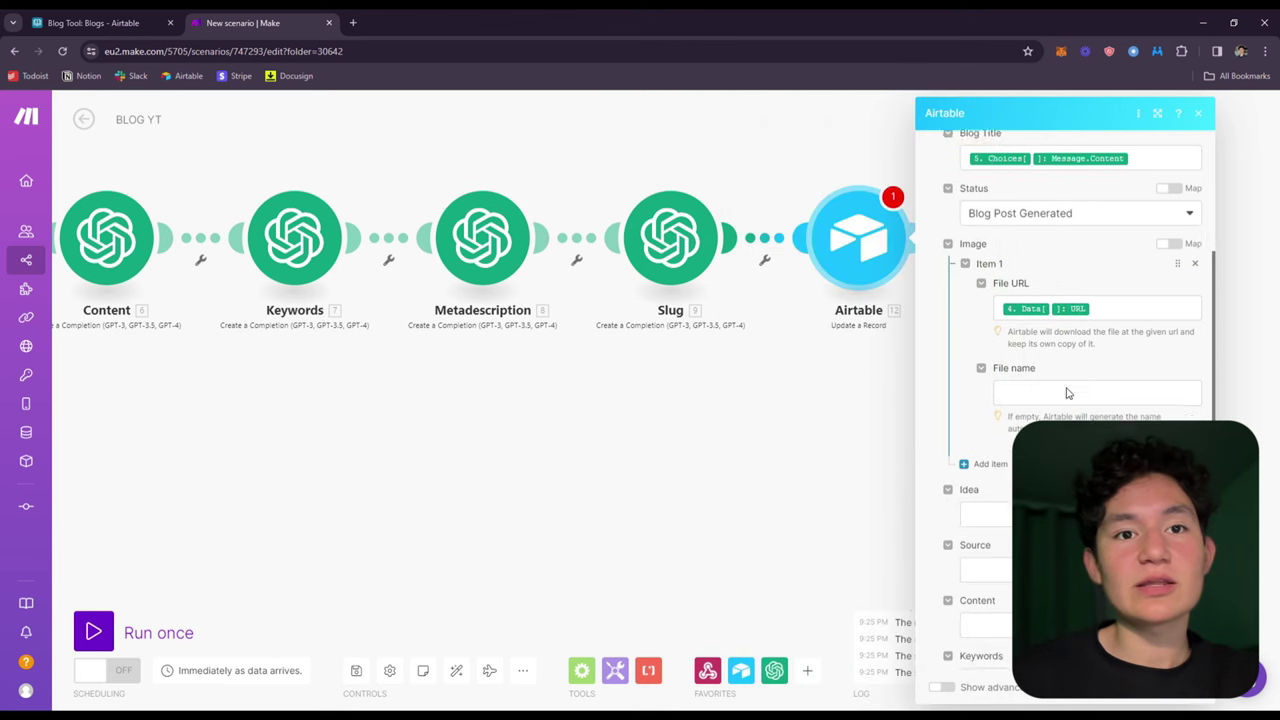
left_click(1029, 375)
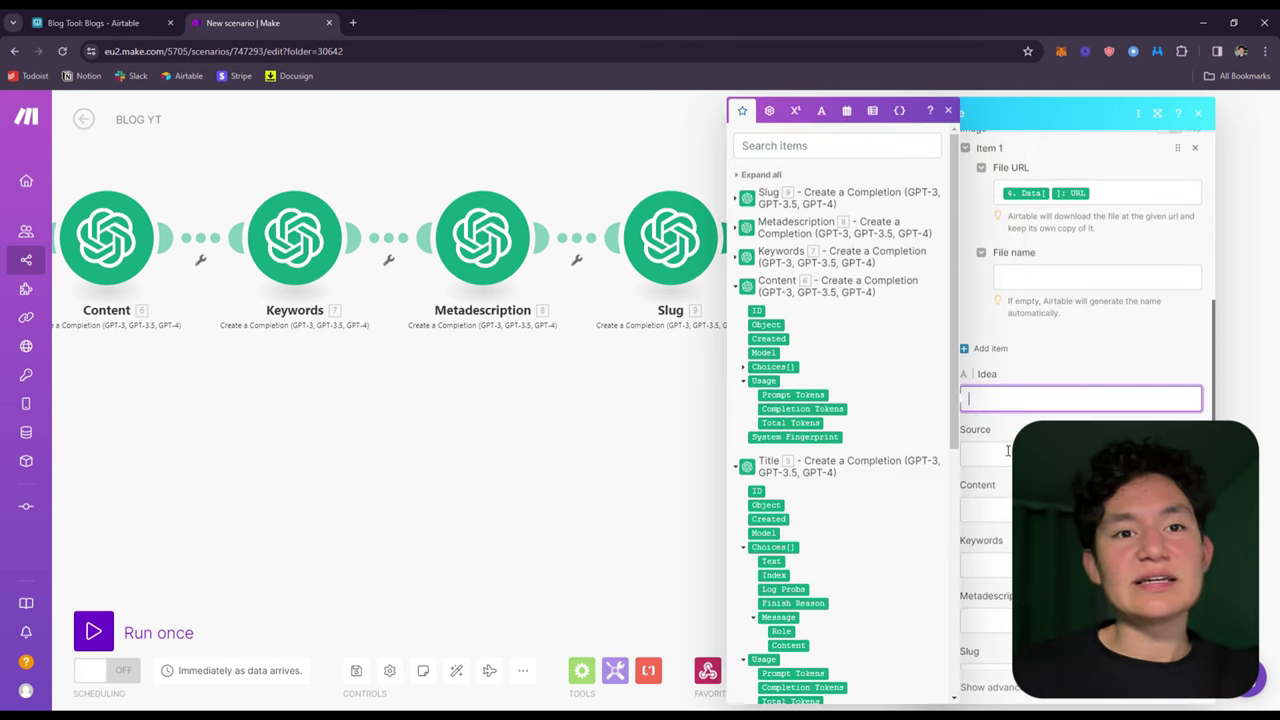
key("Tab")
key("Tab")
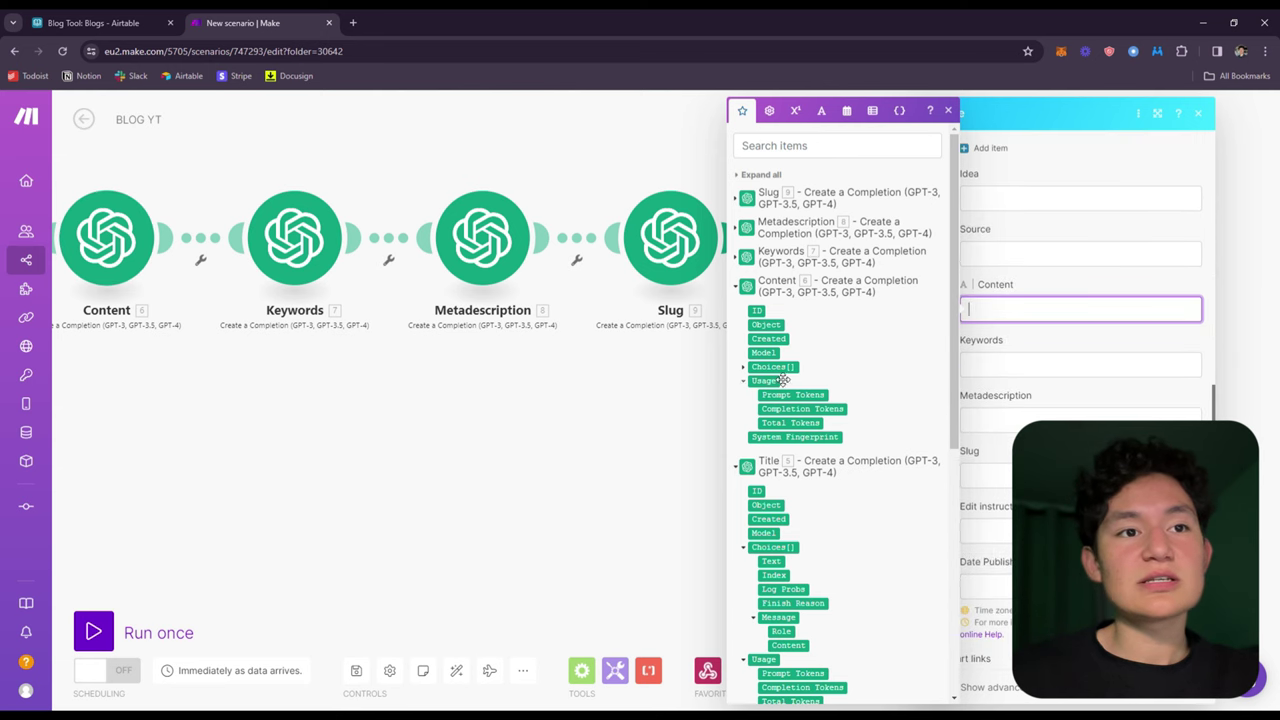
left_click(745, 368)
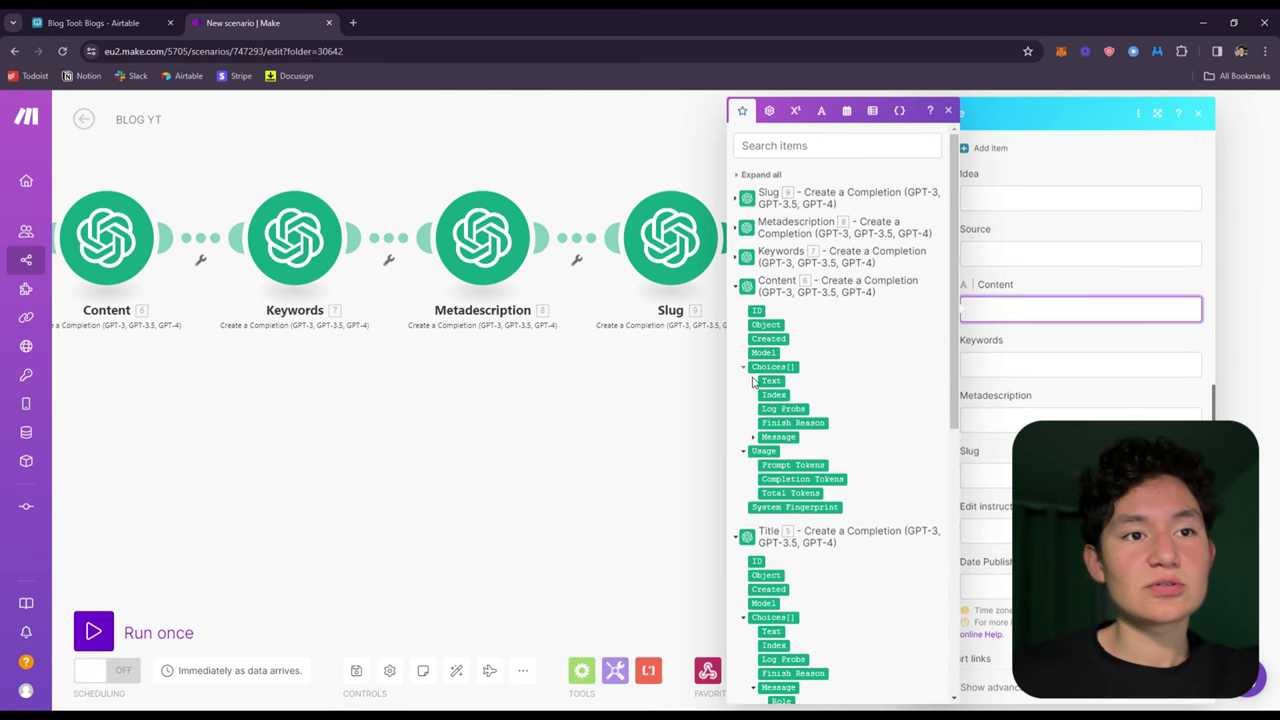
left_click(754, 437)
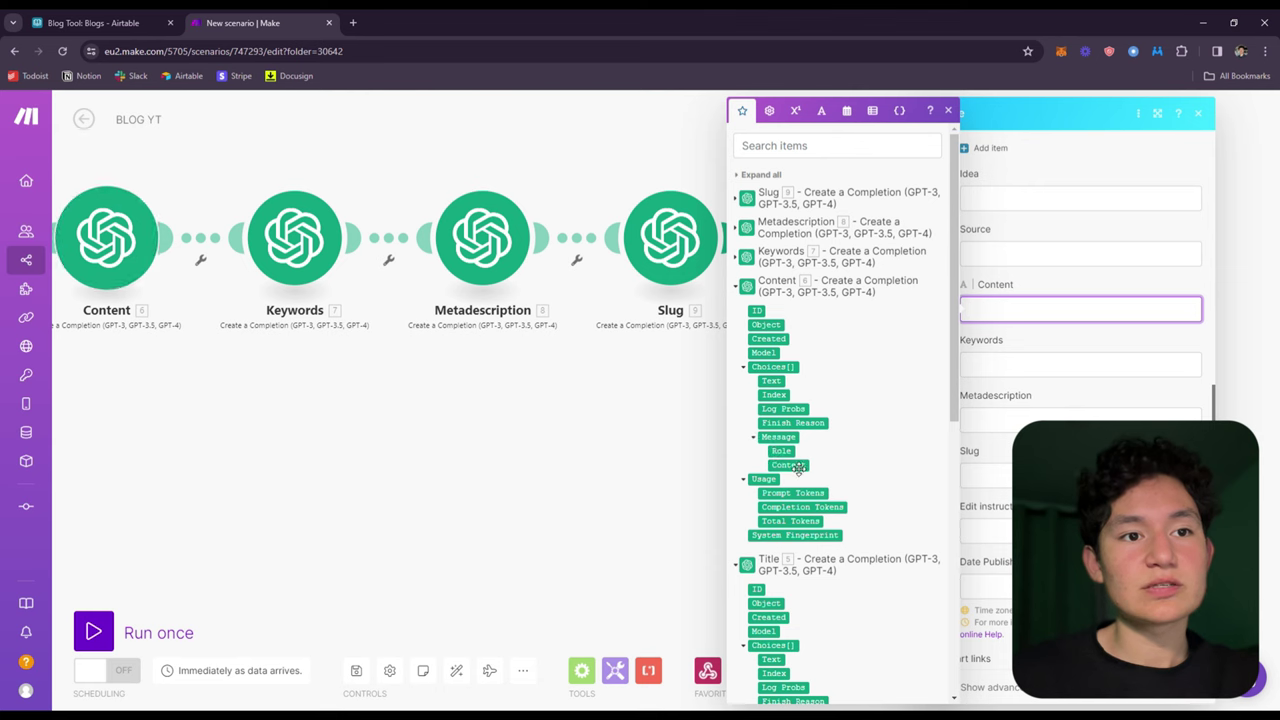
left_click(796, 466)
Map the record's Keywords field to only the Message Content under the Keywords module's Choices output, and close the update module's settings.
left_click(1080, 363)
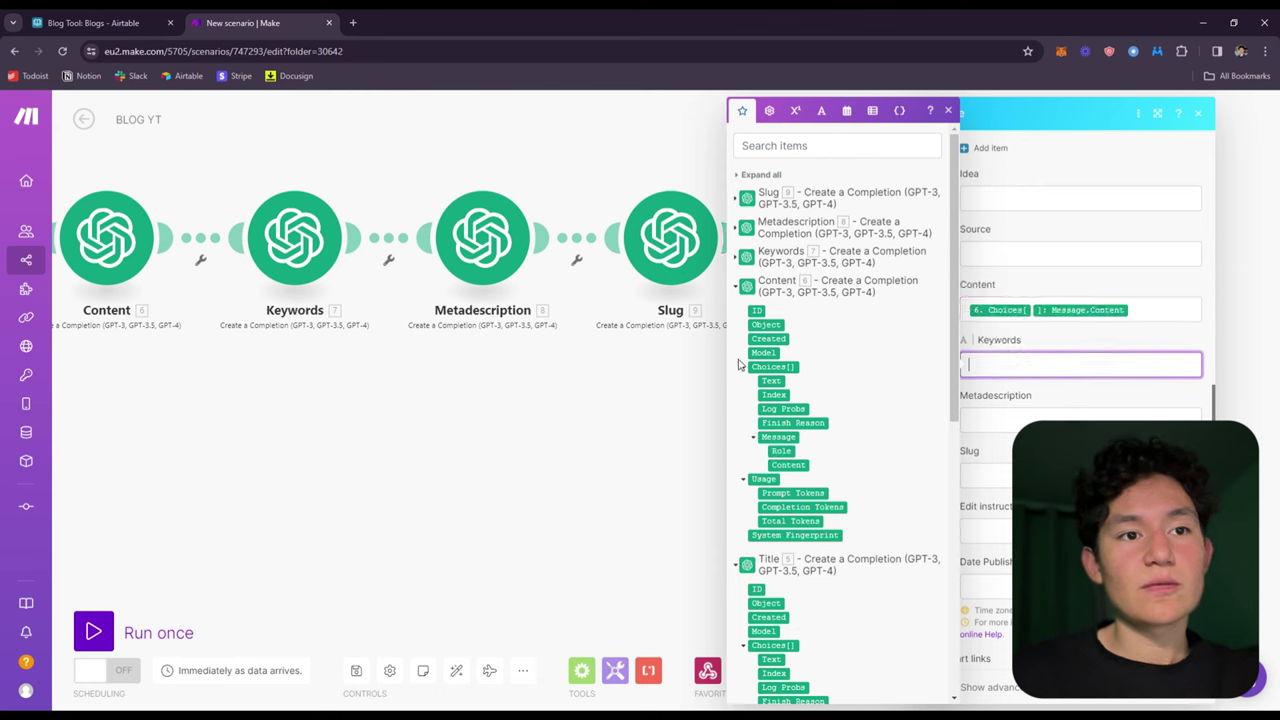
left_click(747, 288)
left_click(747, 257)
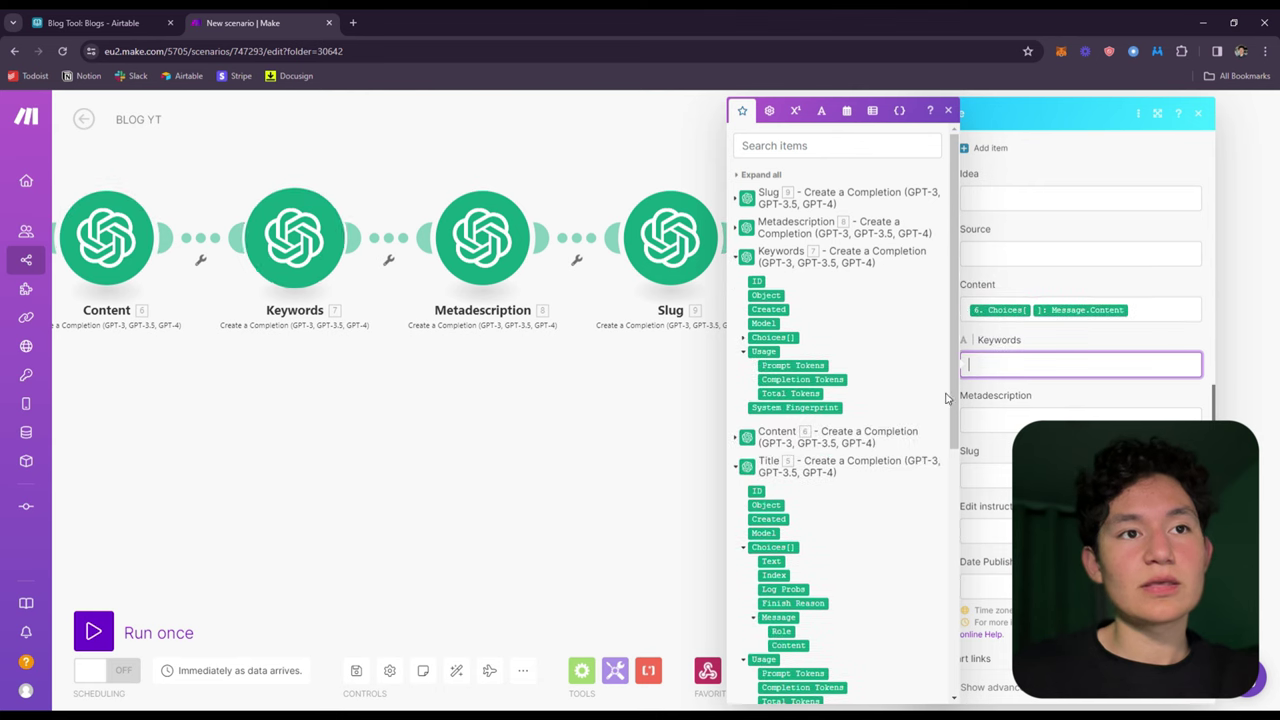
left_click(762, 338)
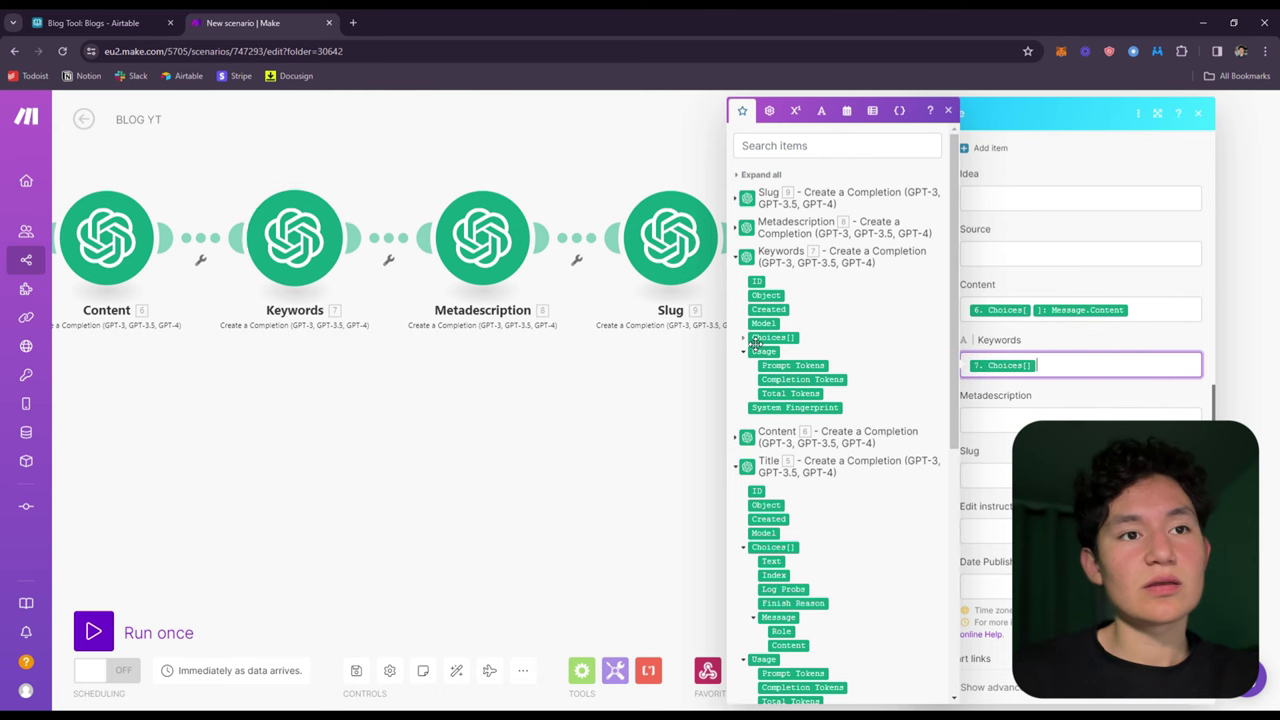
left_click(744, 338)
left_click(753, 407)
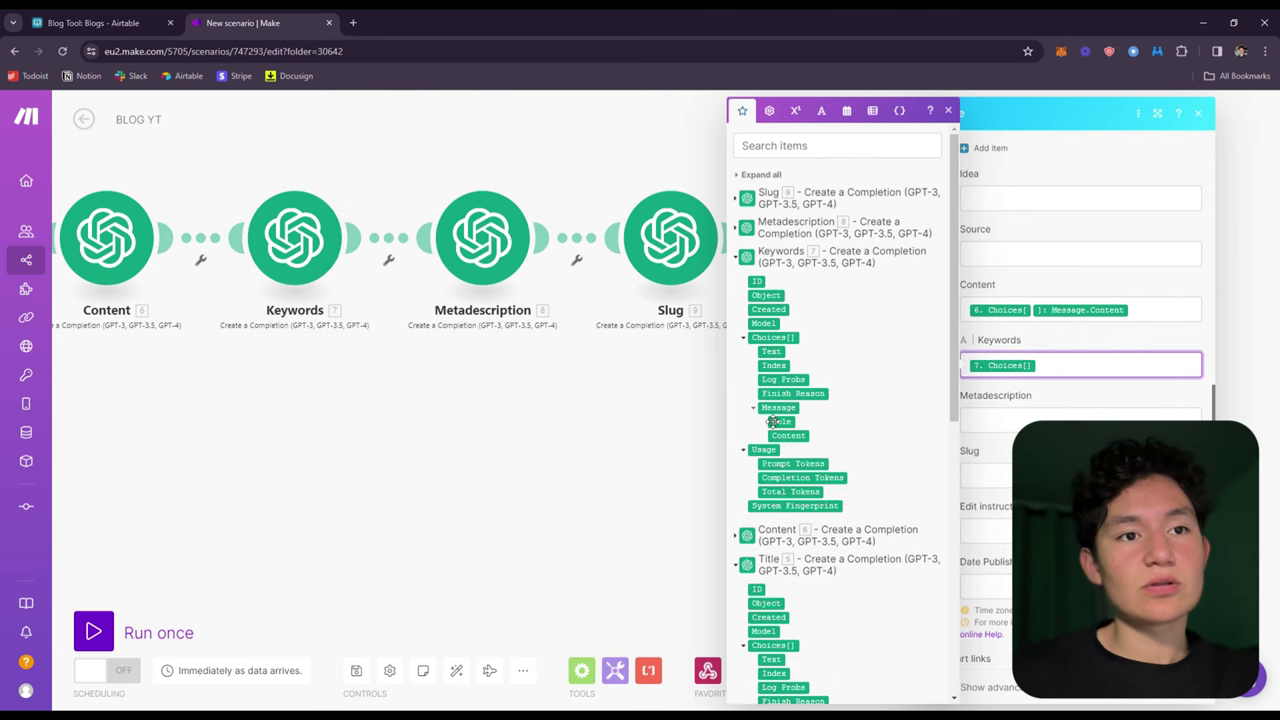
left_click(795, 436)
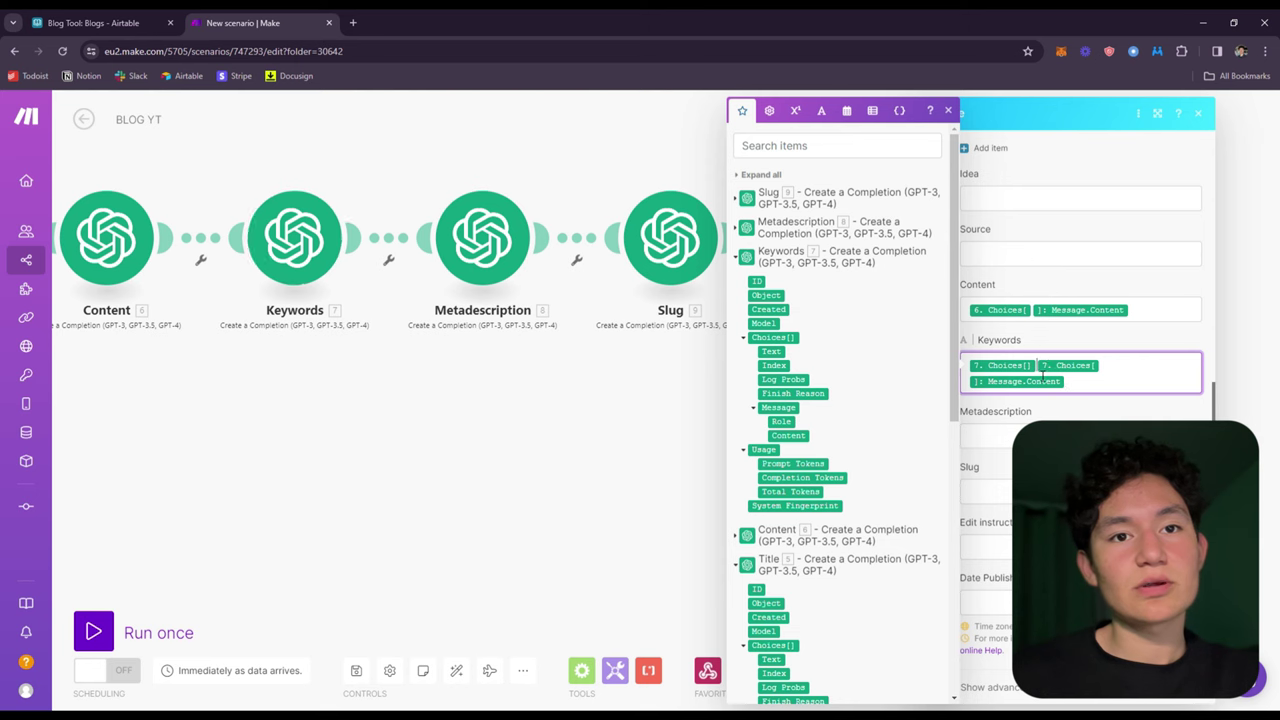
left_click(1102, 416)
left_click(849, 423)
scroll(1060, 420, "down", 3)
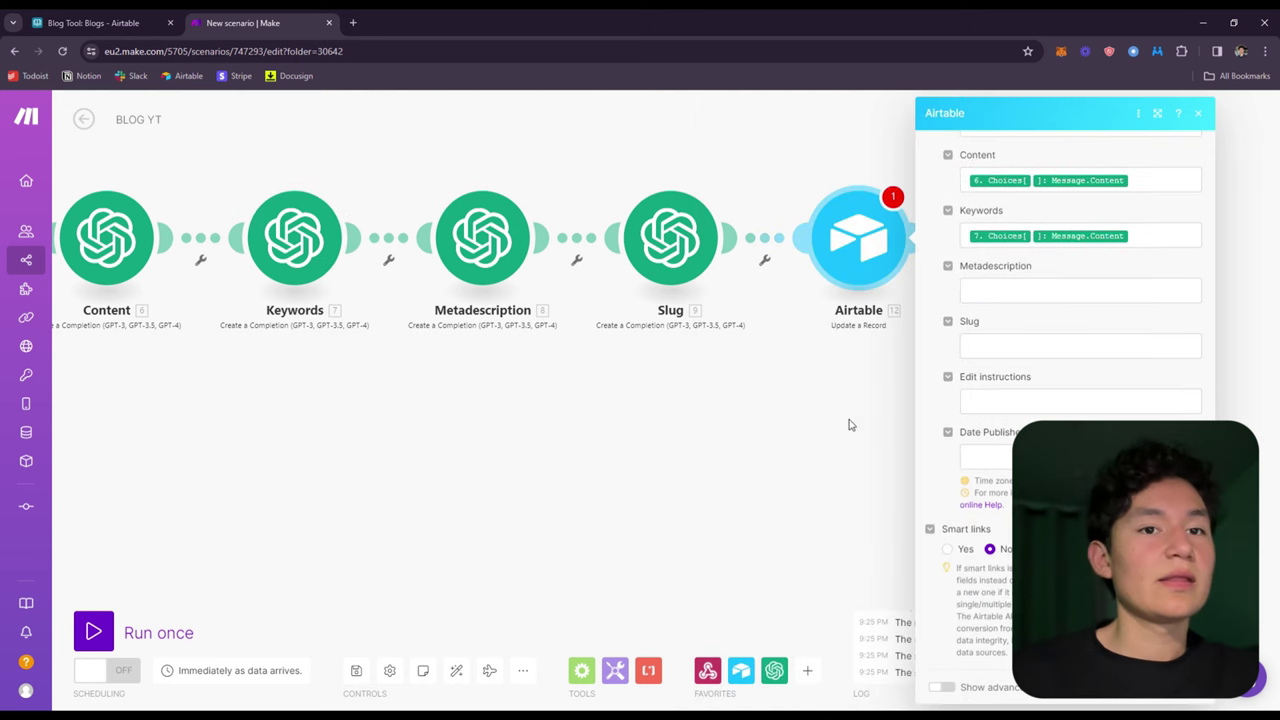
left_click(817, 494)
Set the Edit Blog route's OpenAI module to Create a Chat Completion (GPT Models) with the GPT-4: gpt-4 model.
left_click_drag(704, 431, 837, 500)
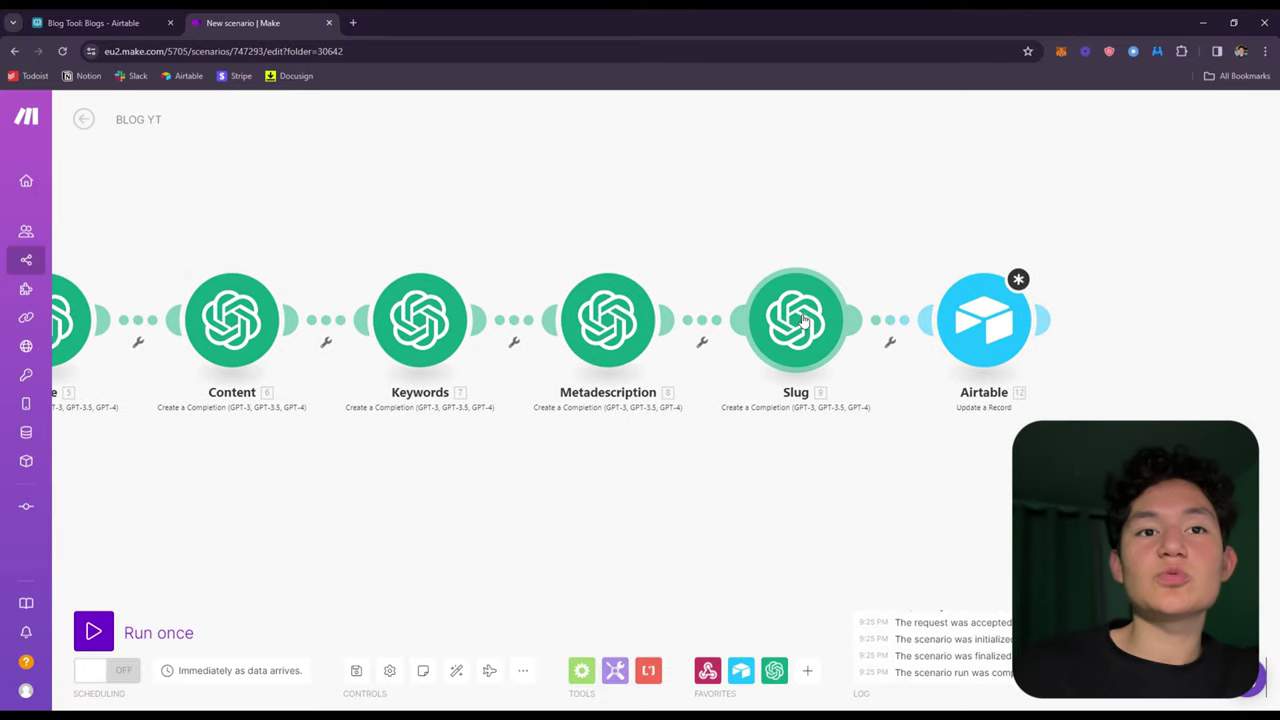
left_click_drag(657, 237, 900, 151)
left_click_drag(420, 463, 663, 380)
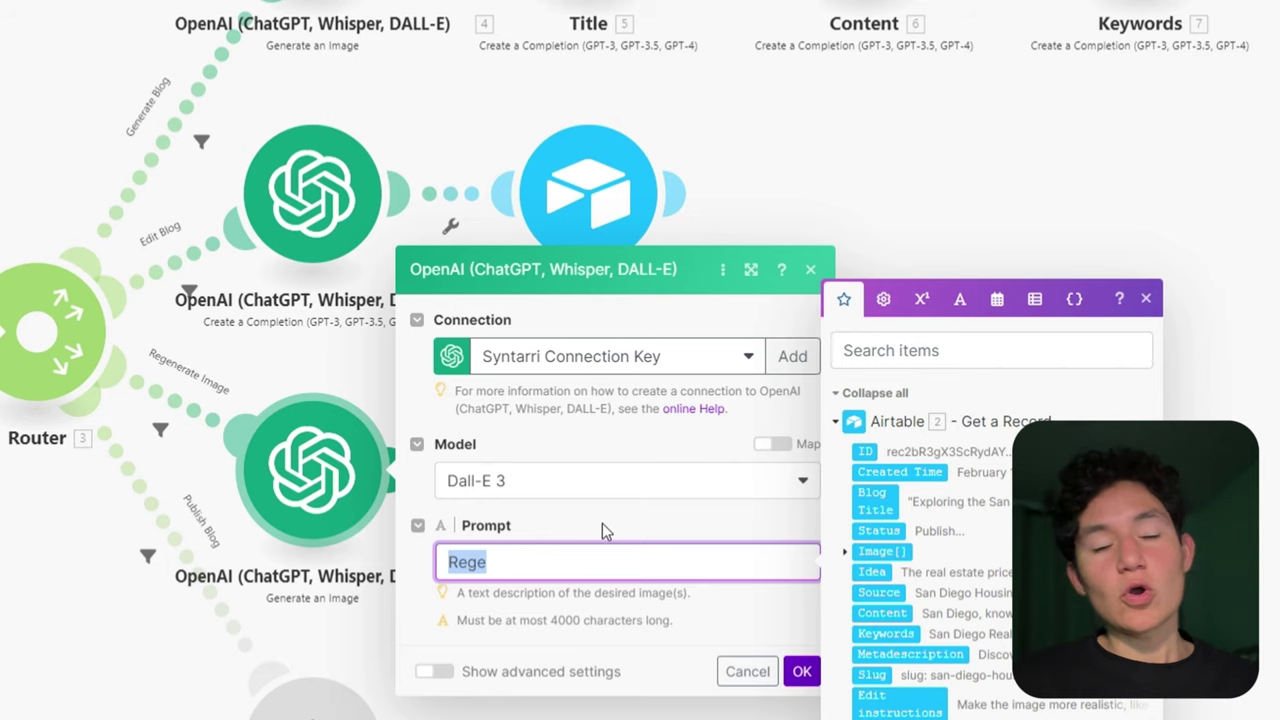
left_click(182, 362)
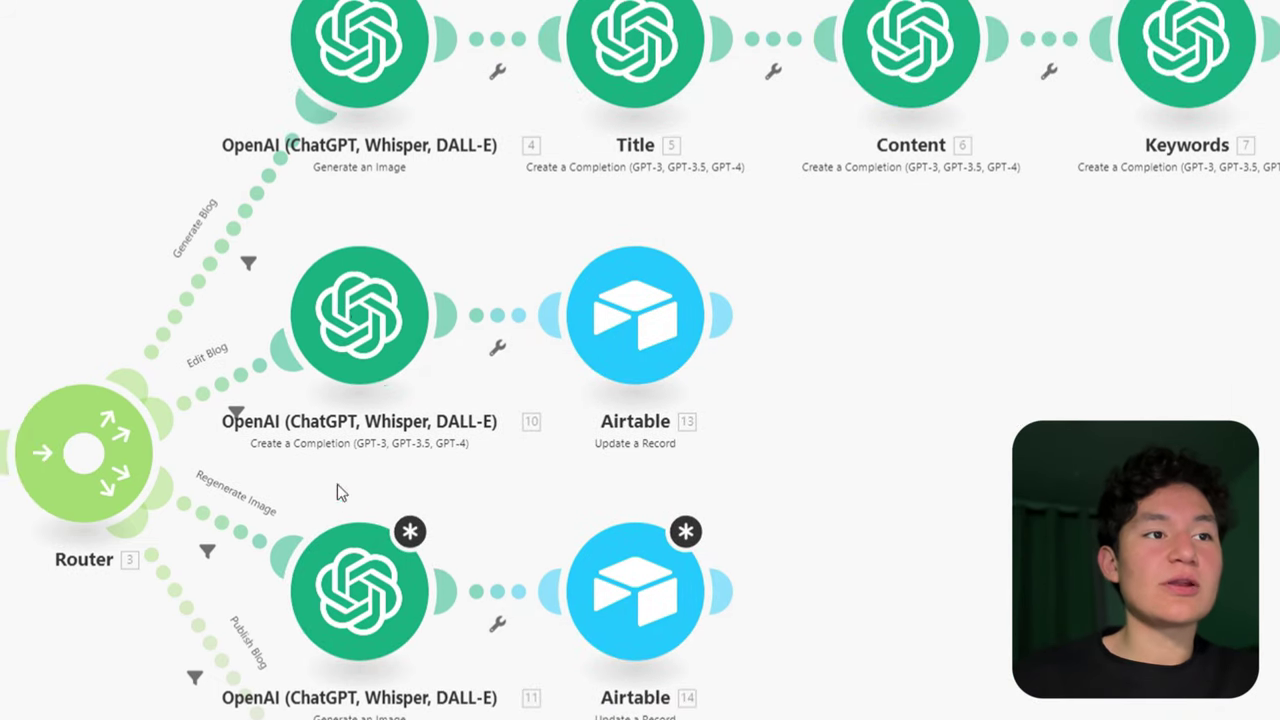
left_click(433, 343)
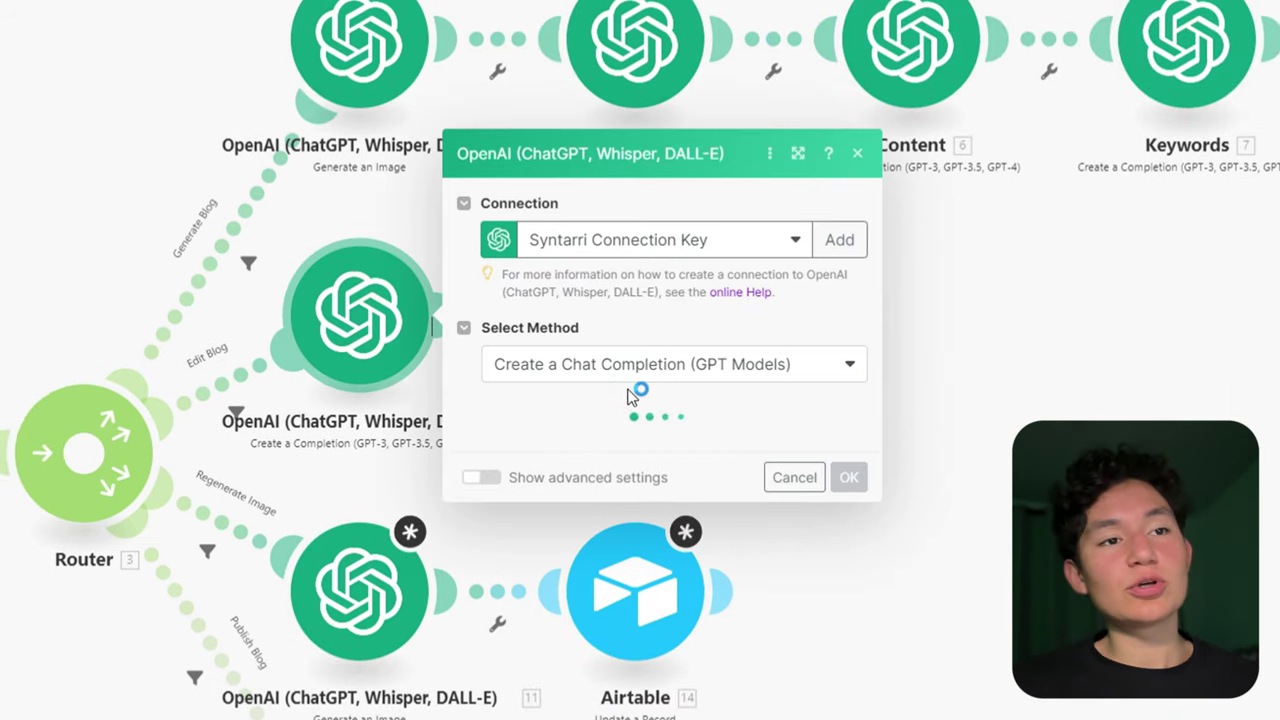
left_click(700, 287)
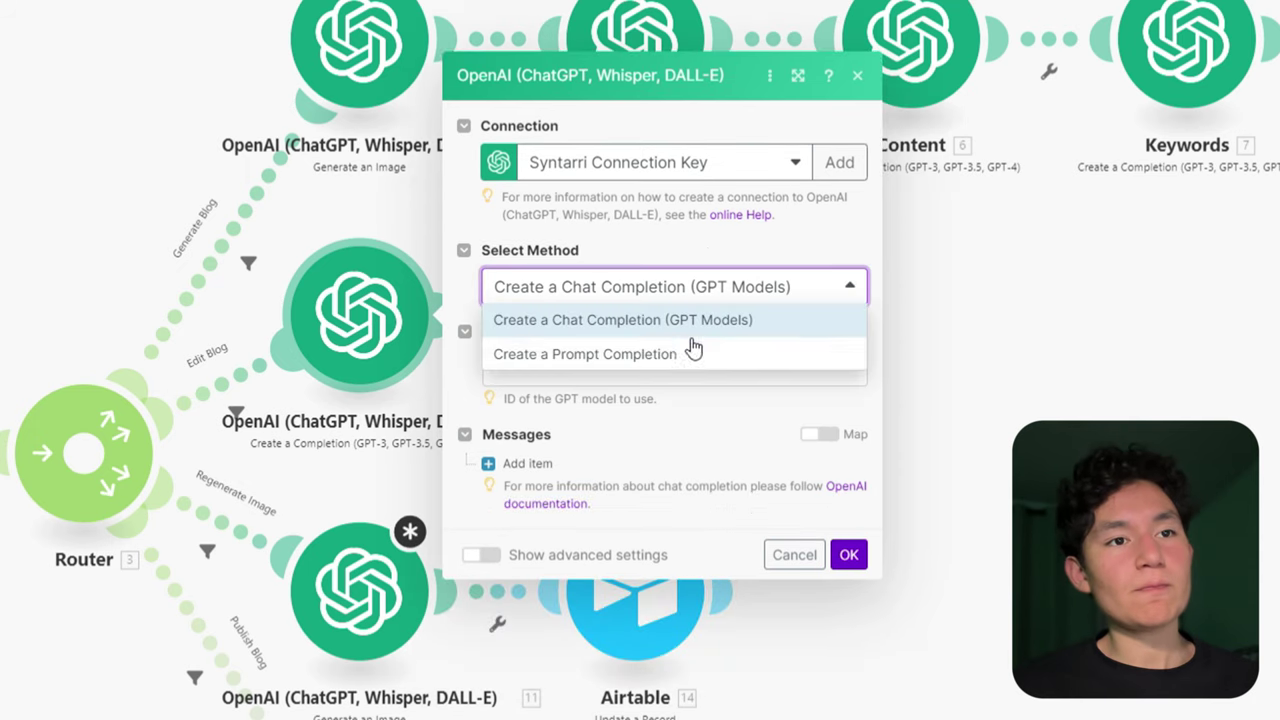
left_click(645, 372)
left_click(540, 514)
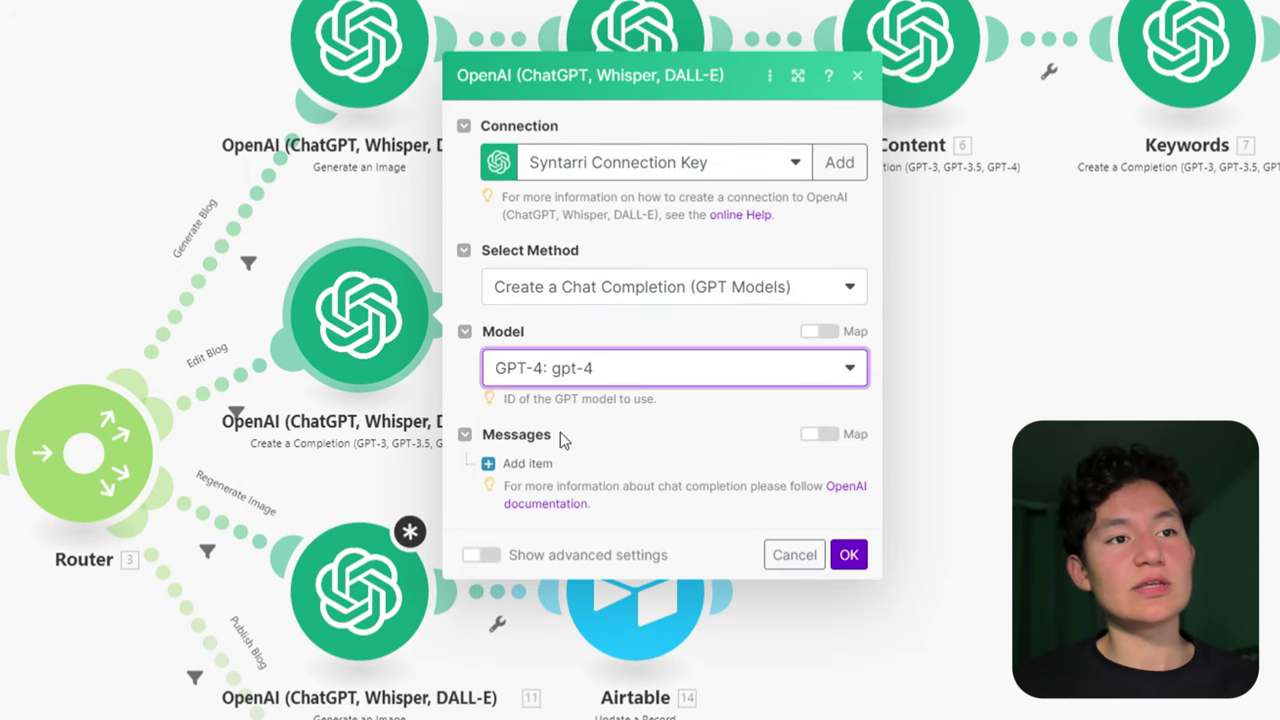
Add a message item with the User role to the Edit Blog completion and open its Message Content for editing.
left_click(508, 466)
left_click(671, 460)
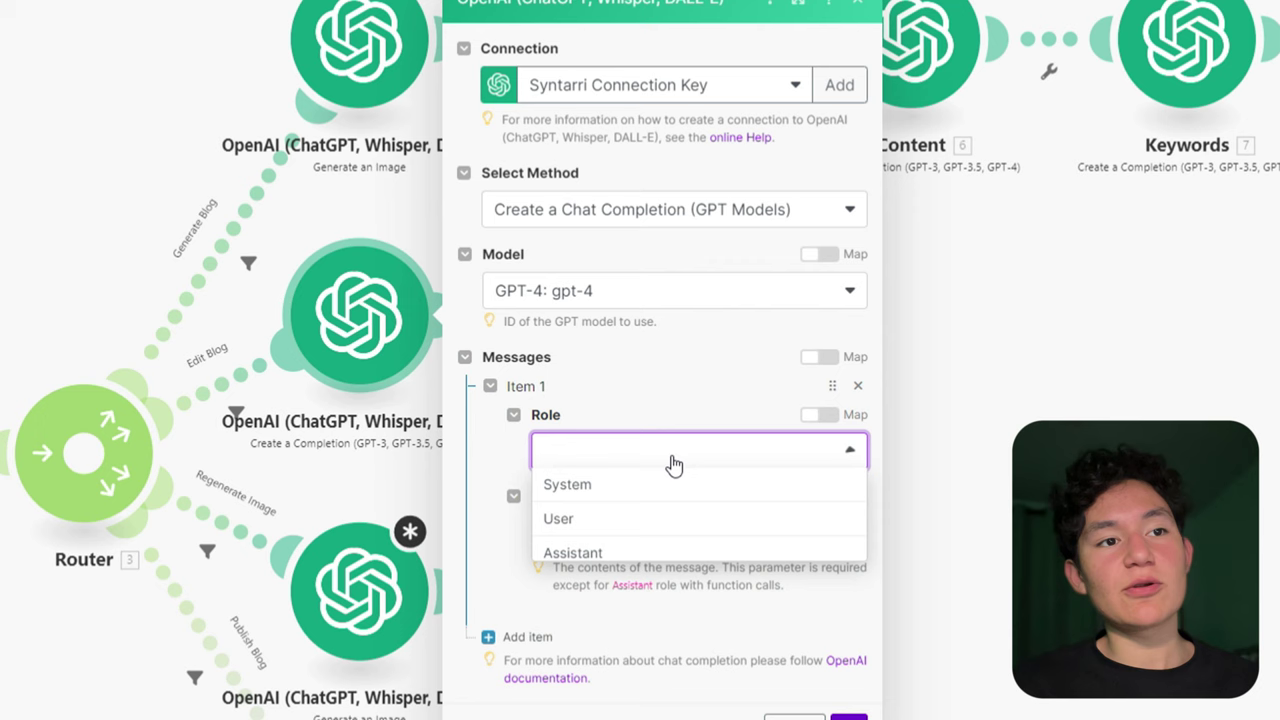
left_click(580, 520)
left_click(674, 530)
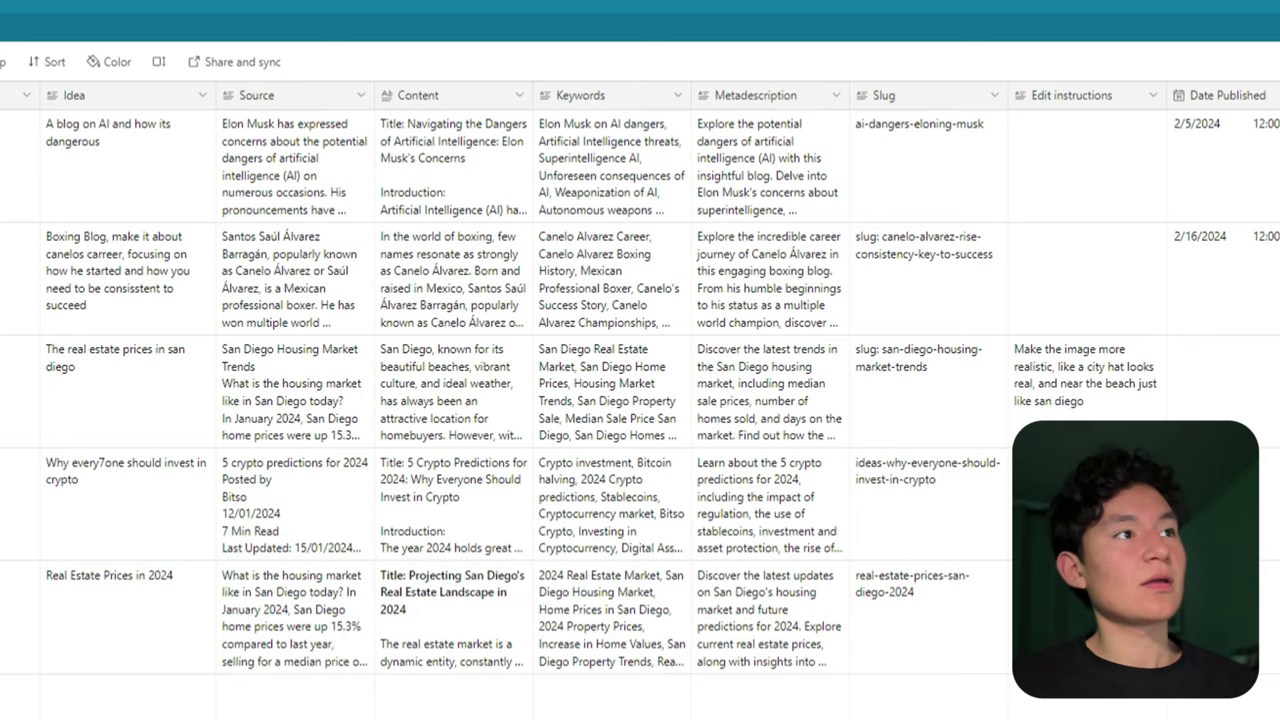
In Airtable's Blogs table, clear the Edit instructions of the record about real estate prices in San Diego.
left_click(1088, 169)
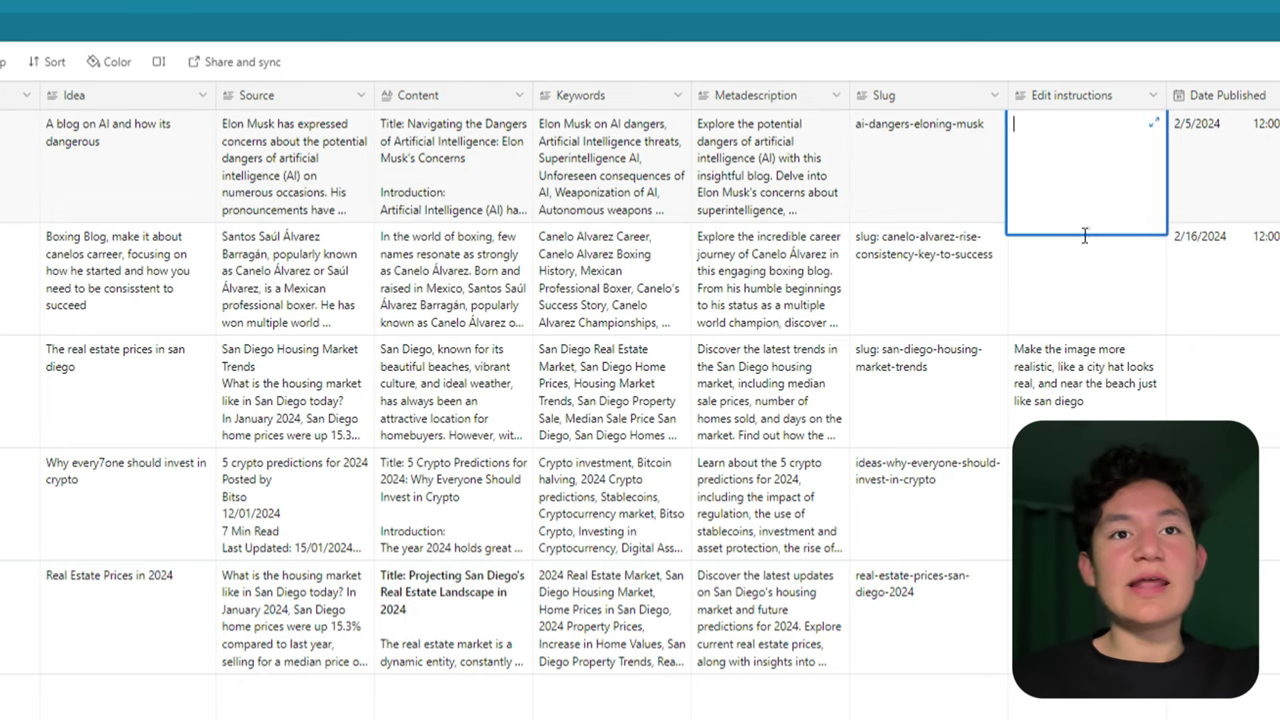
left_click(1070, 285)
left_click(1057, 390)
left_click(1044, 129)
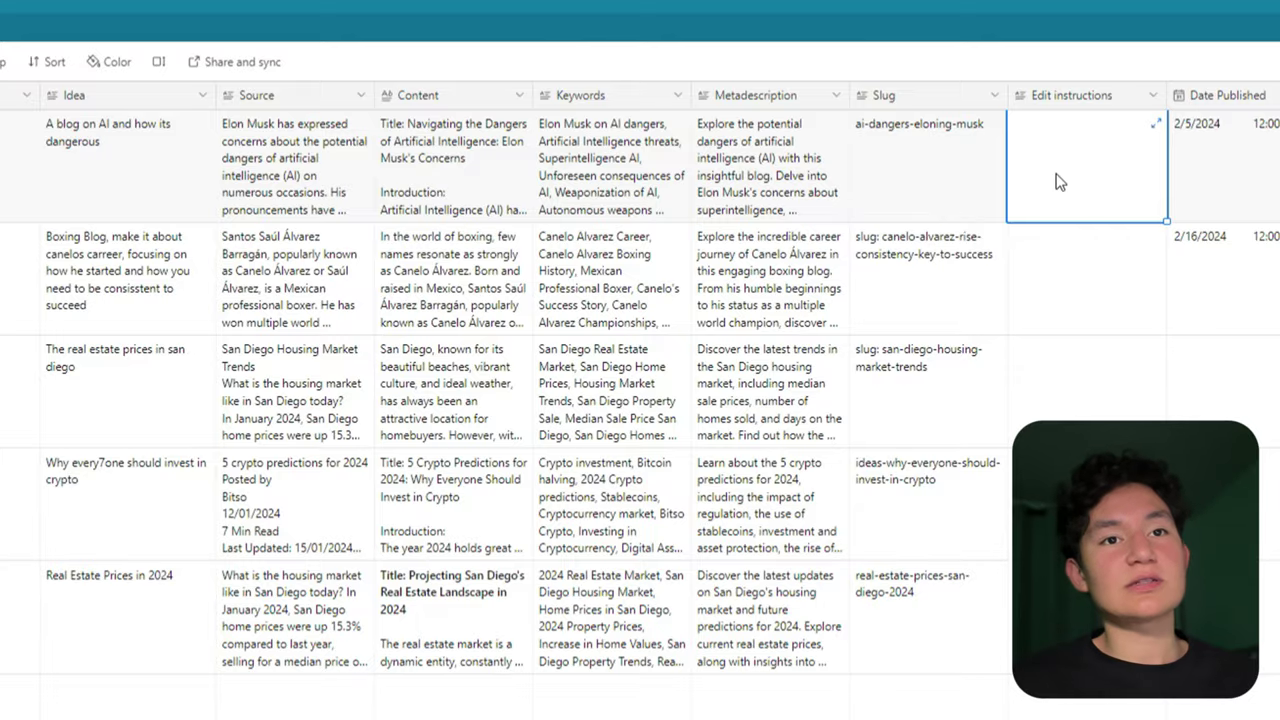
left_click(1062, 182)
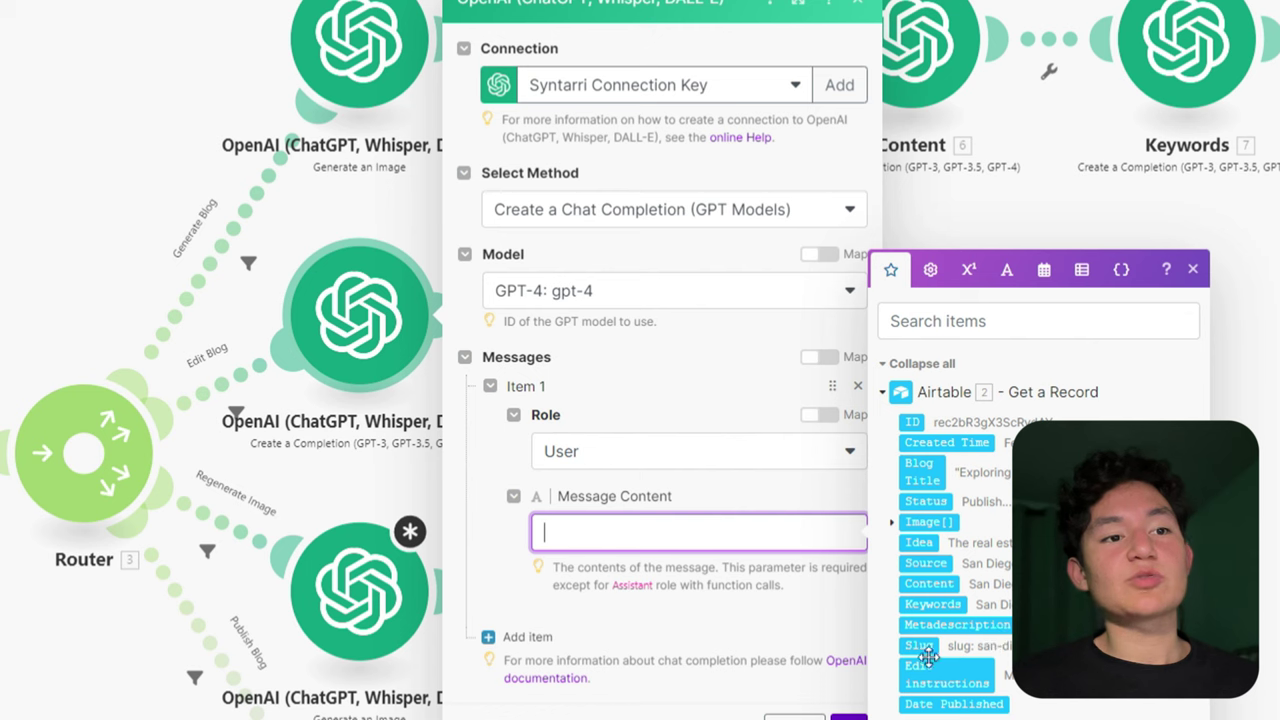
In Make, write the message "Edit the blog:" with the record's Content, followed by "Here are the instructions:" with its Edit instructions.
type("Edit the blog")
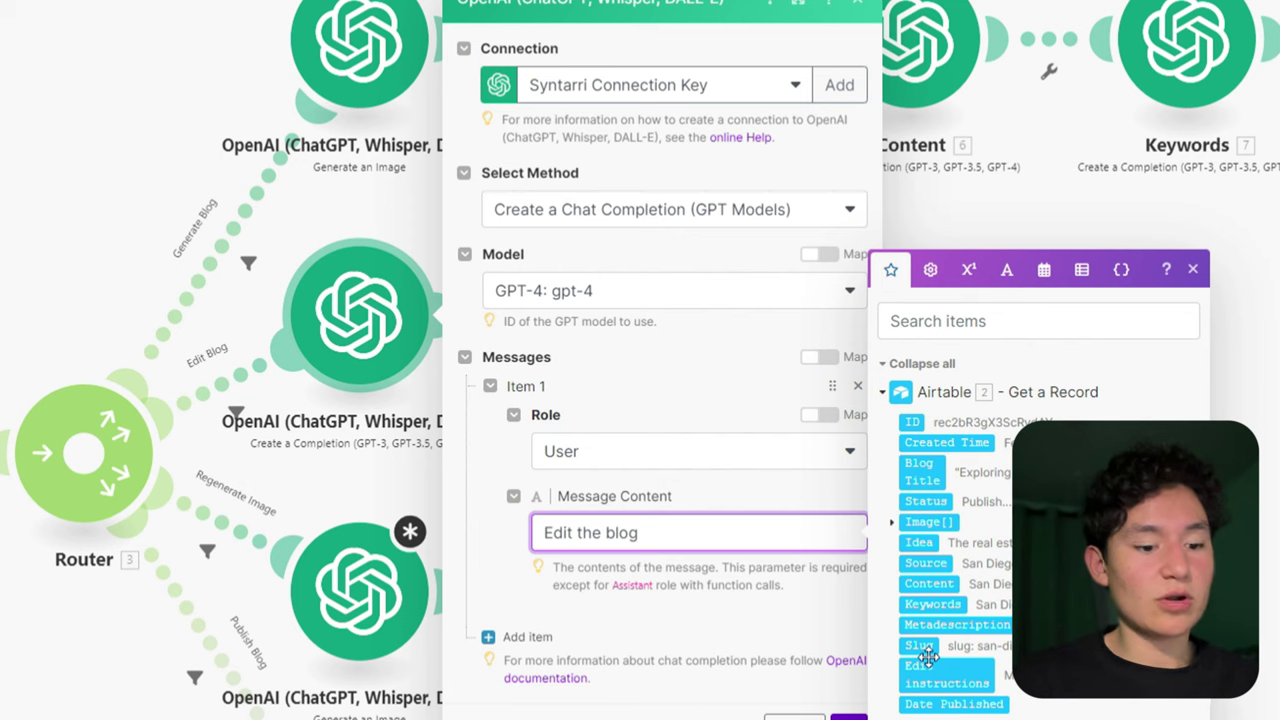
left_click(932, 586)
key("Return")
key("Return")
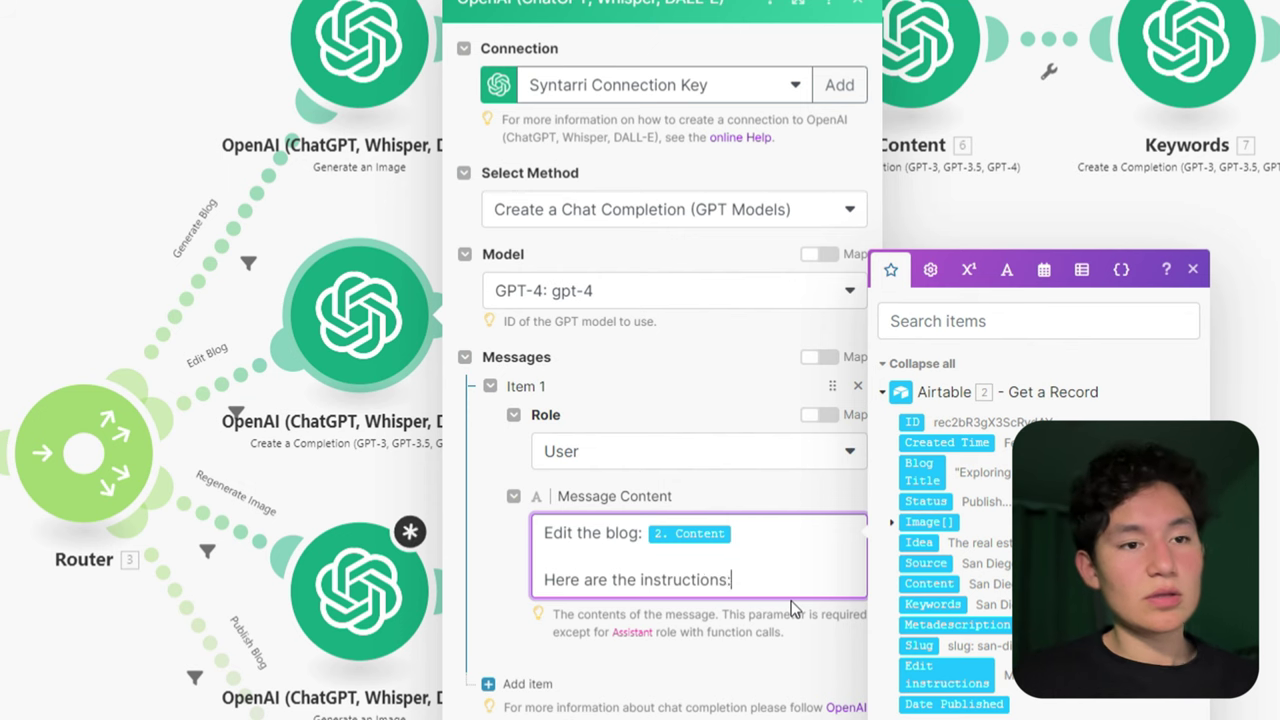
key("Return")
left_click(946, 674)
left_click(757, 634)
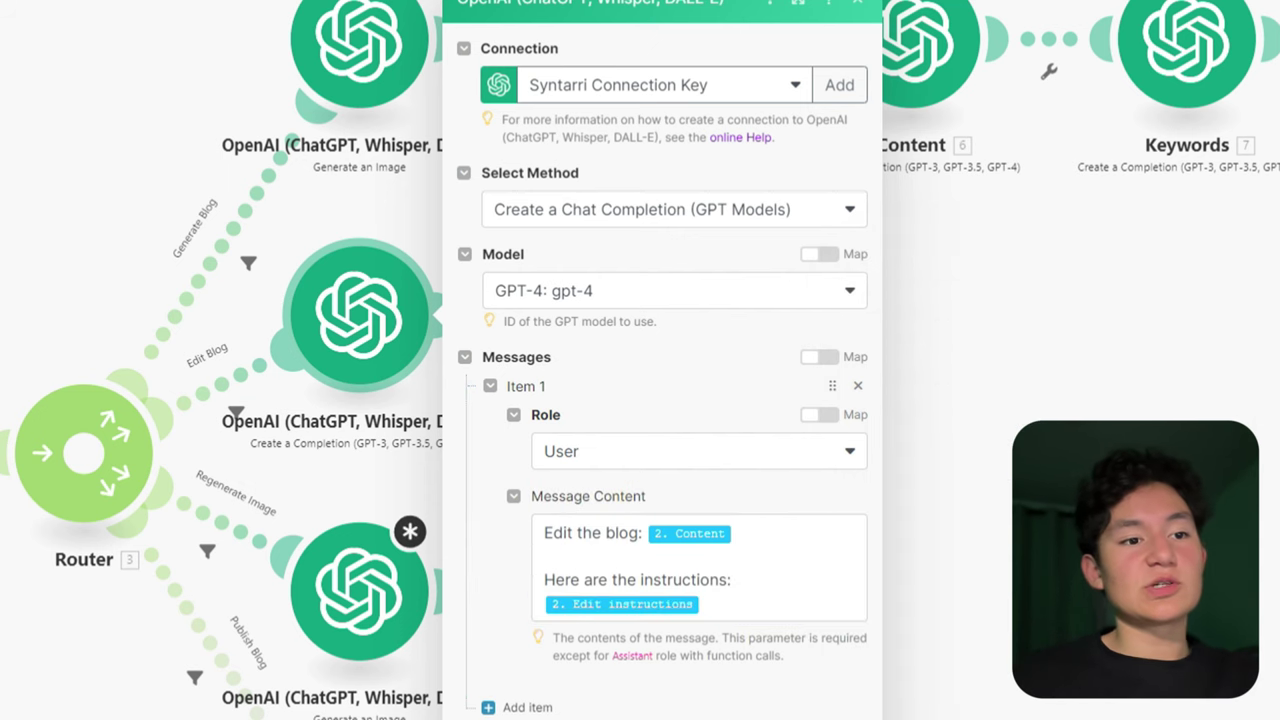
key("Escape")
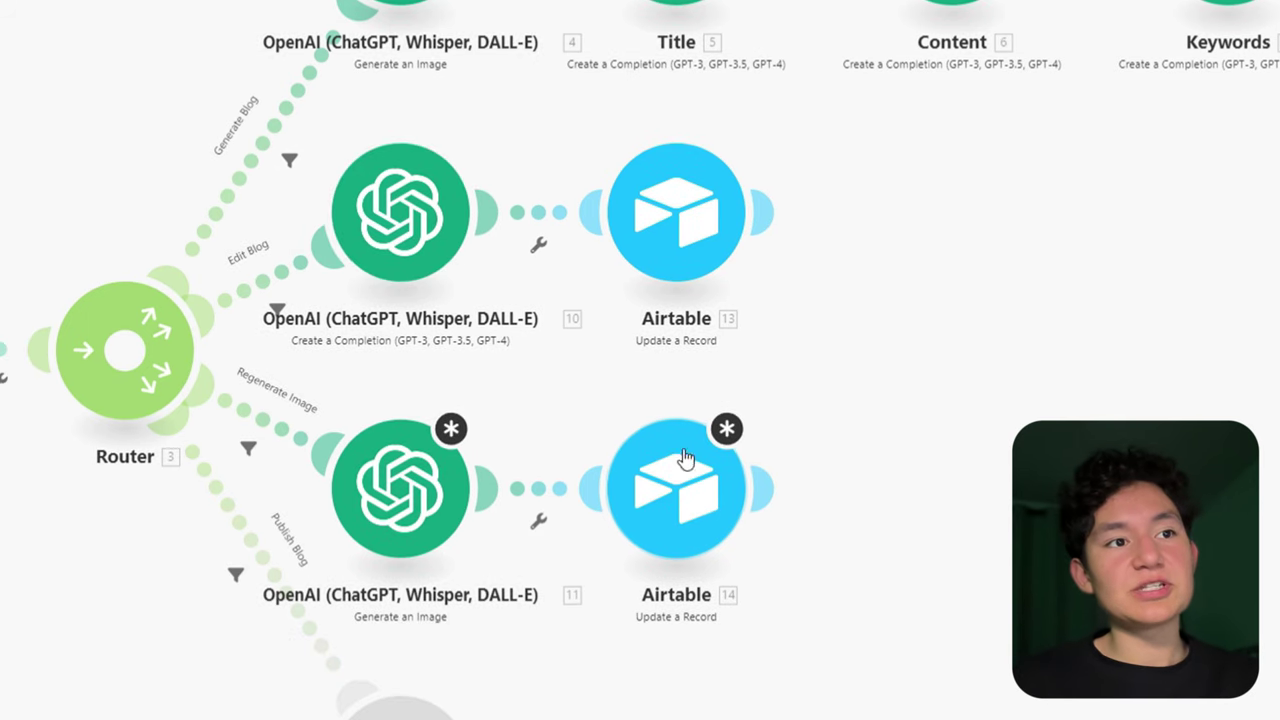
Set the Regenerate Image prompt to "Regenerate image of:" with Blog Title and "Here are the instructions:" with Edit instructions, and save the module.
left_click(400, 488)
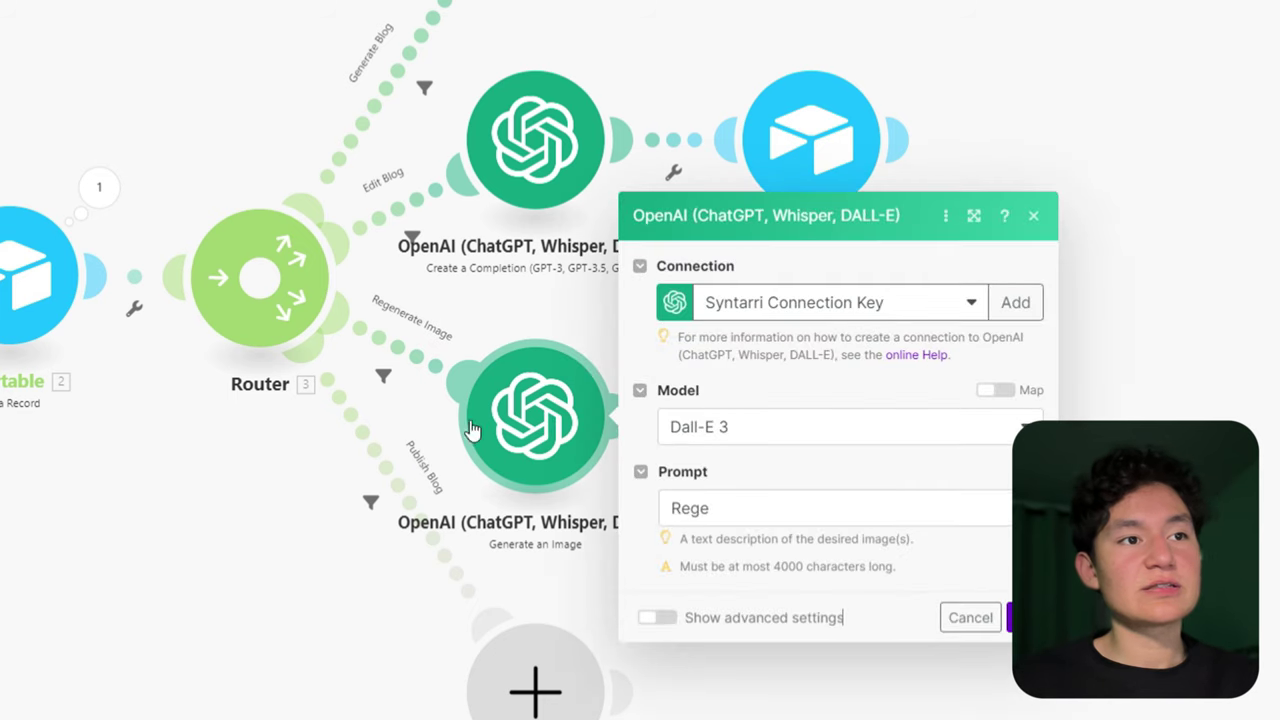
double_click(704, 510)
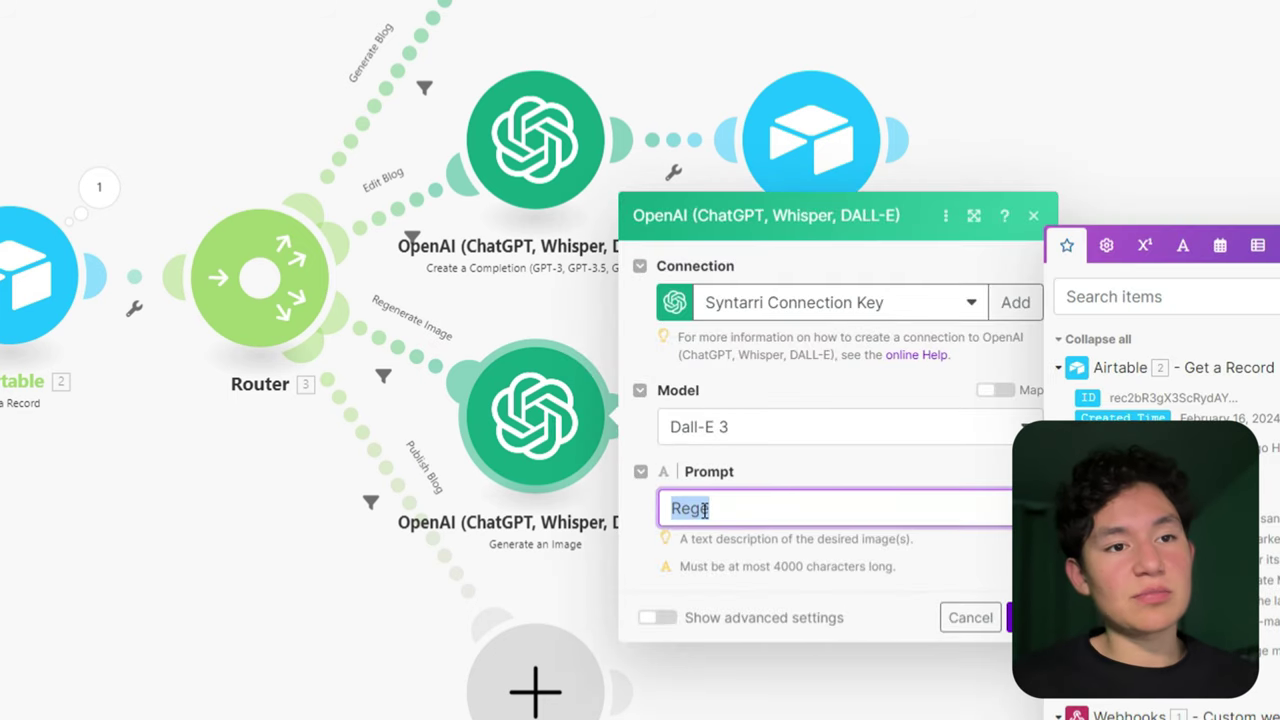
type("Re")
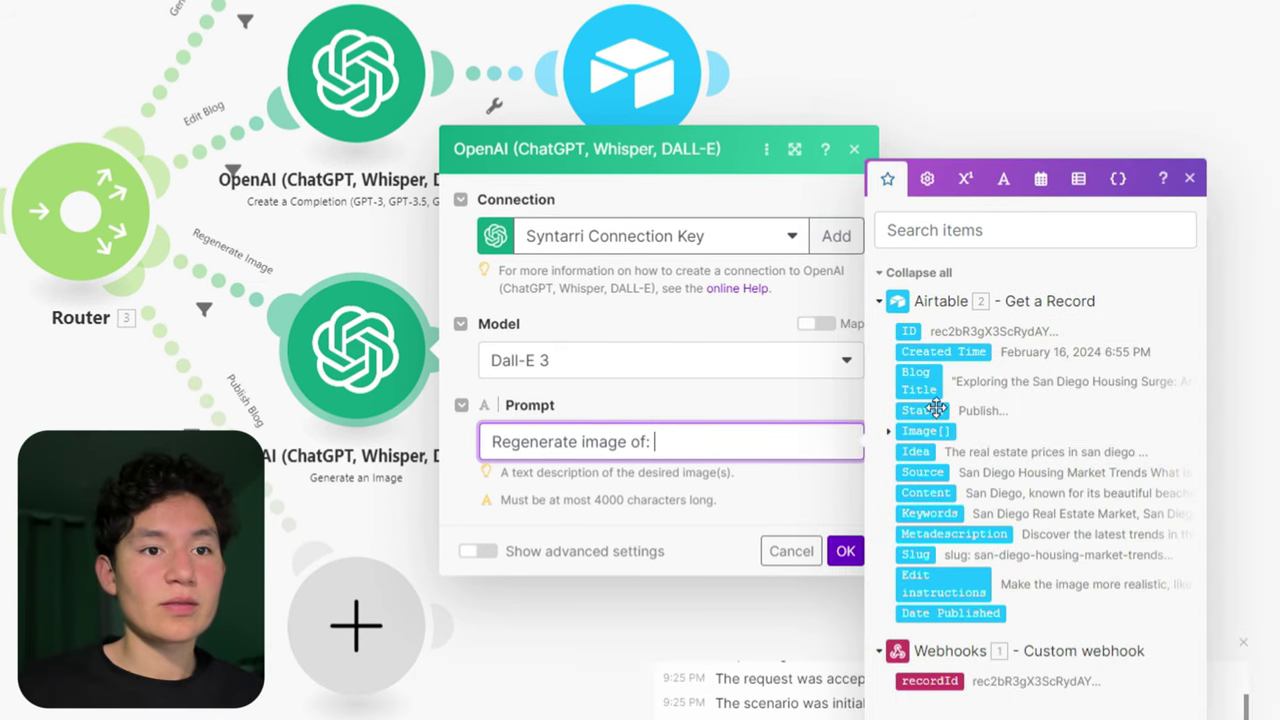
left_click(918, 382)
key("Return")
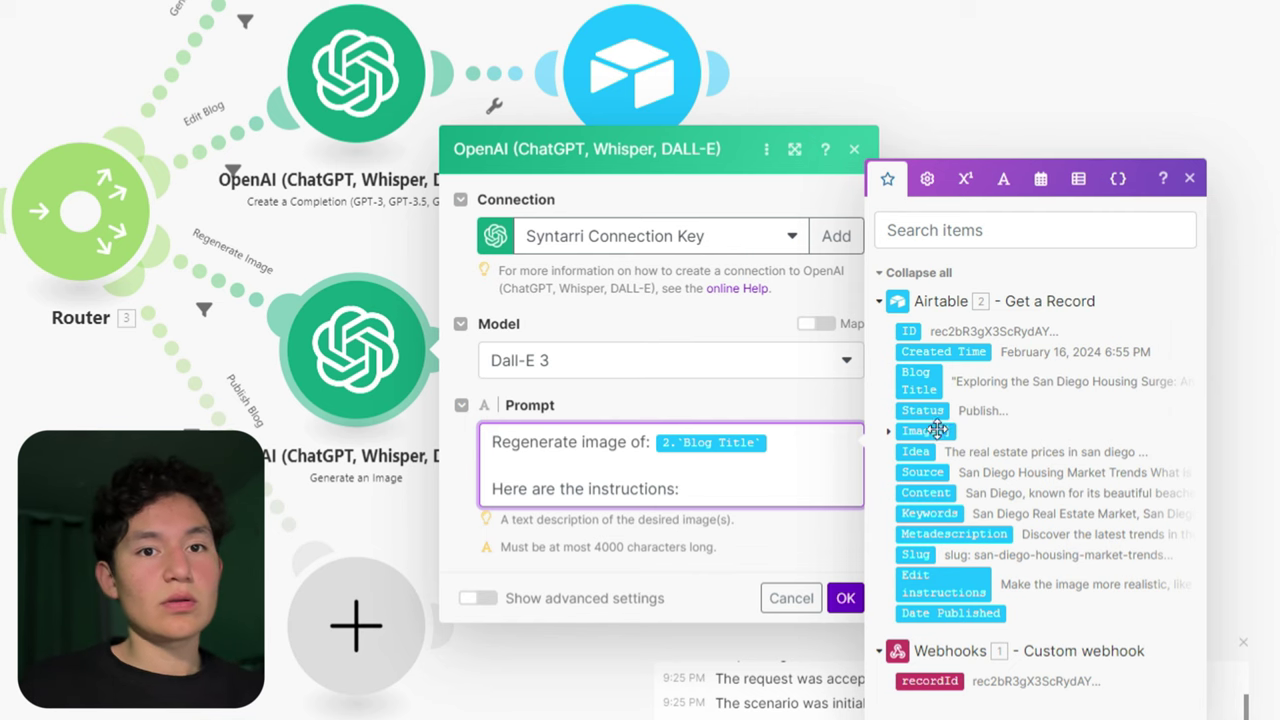
left_click(958, 590)
left_click(845, 598)
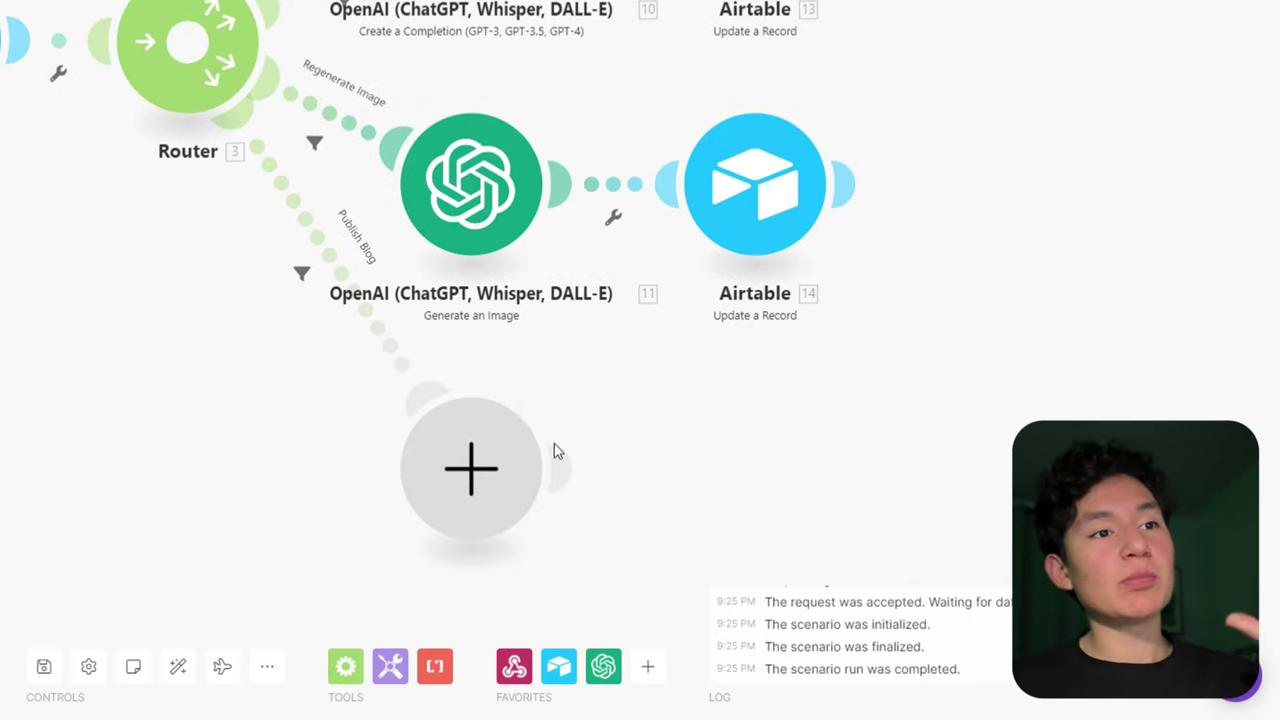
Add a WordPress Create a Post module at the end of the Publish Blog route.
left_click(466, 505)
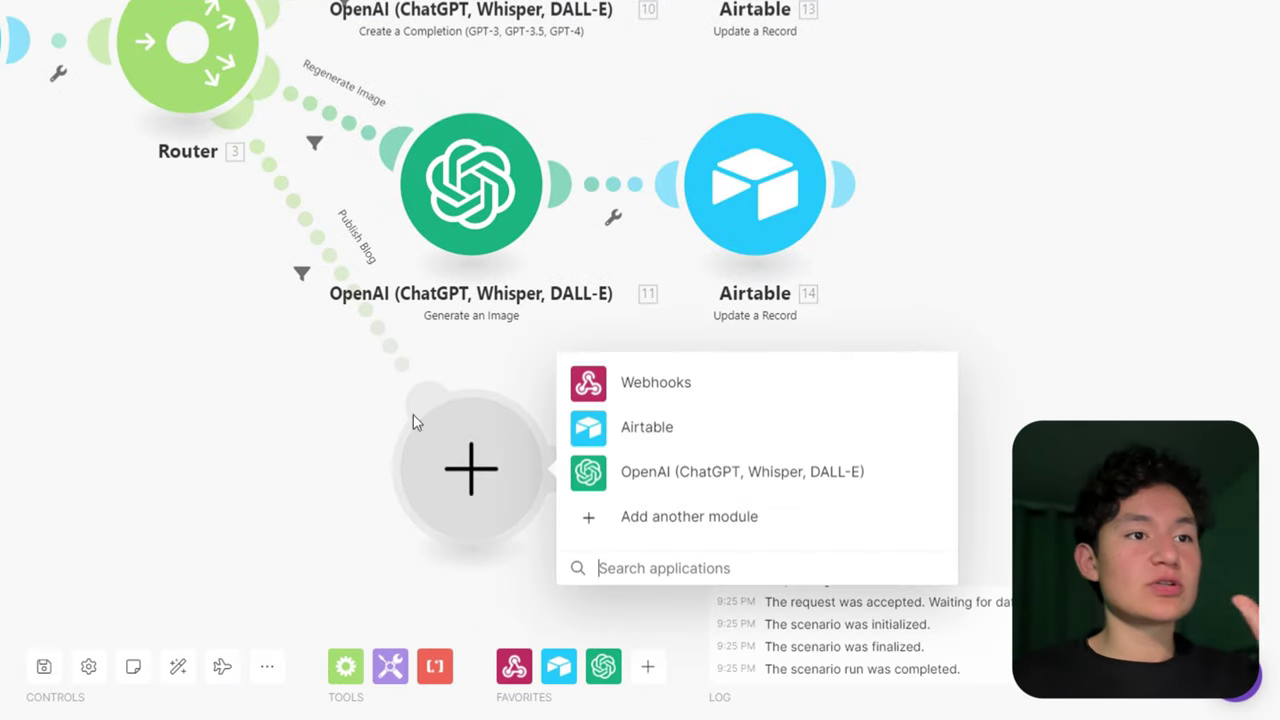
left_click(695, 578)
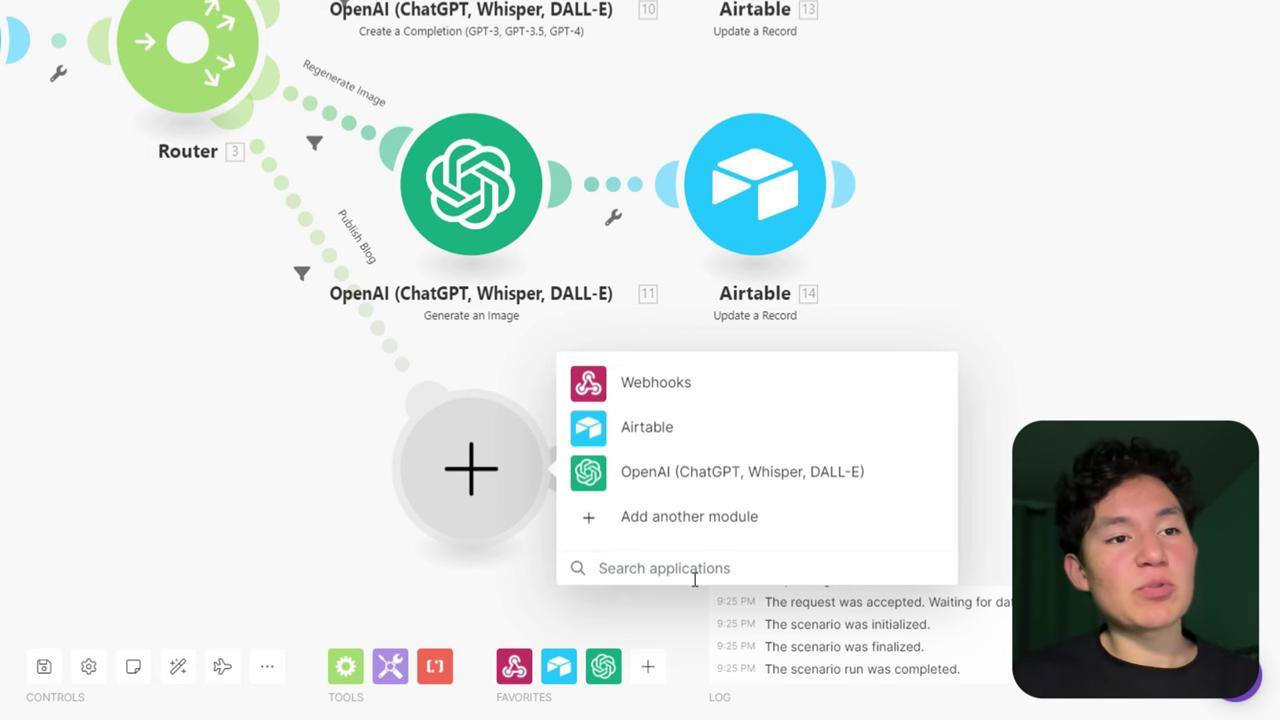
type("words")
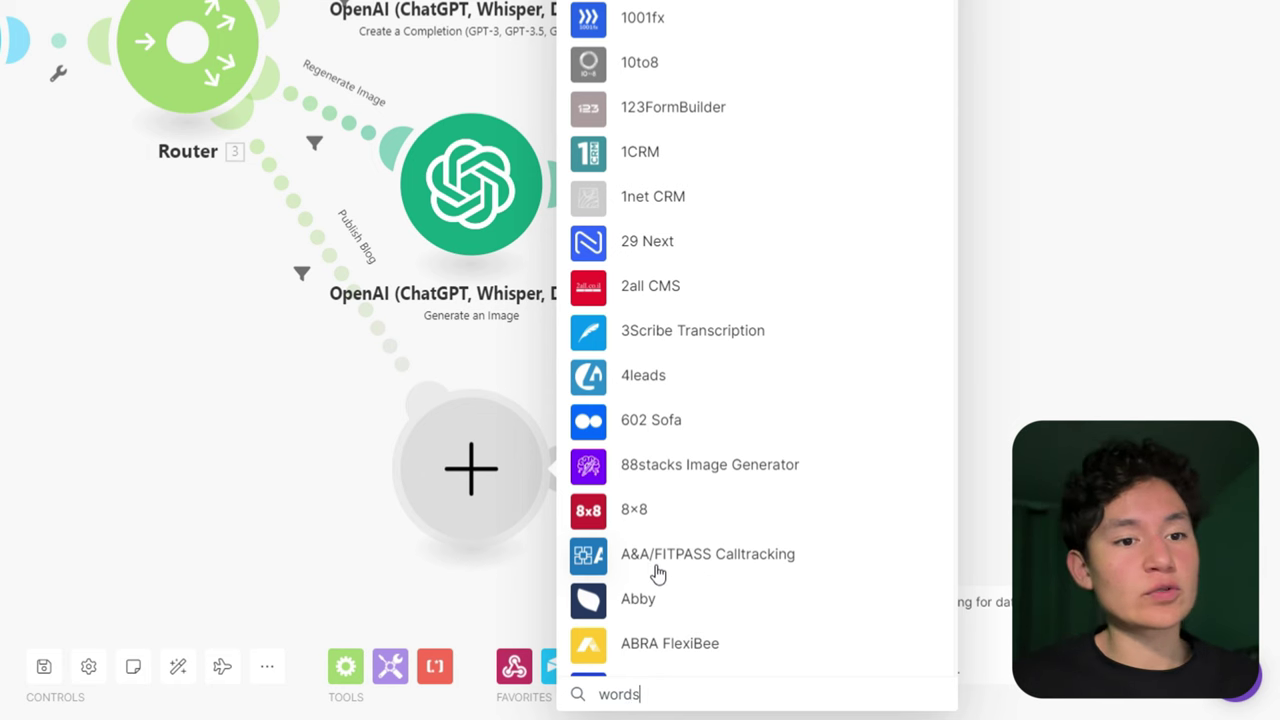
key("BackSpace")
type("pres")
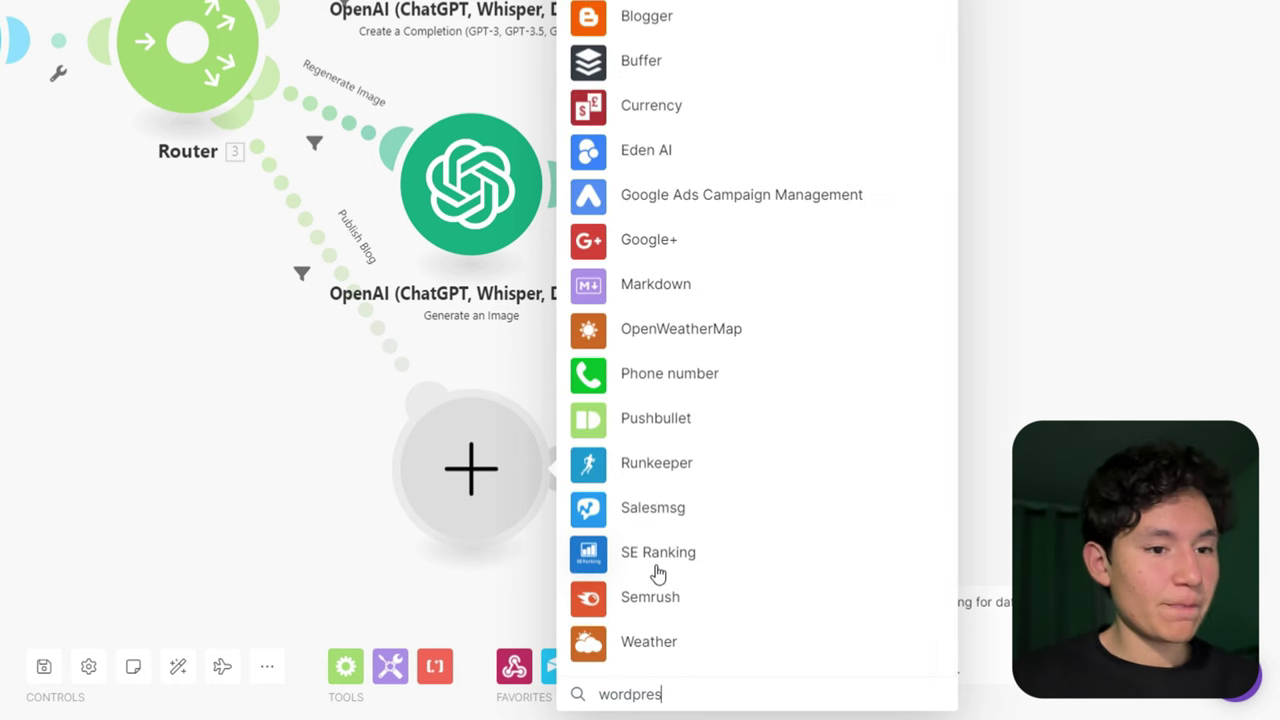
left_click(669, 455)
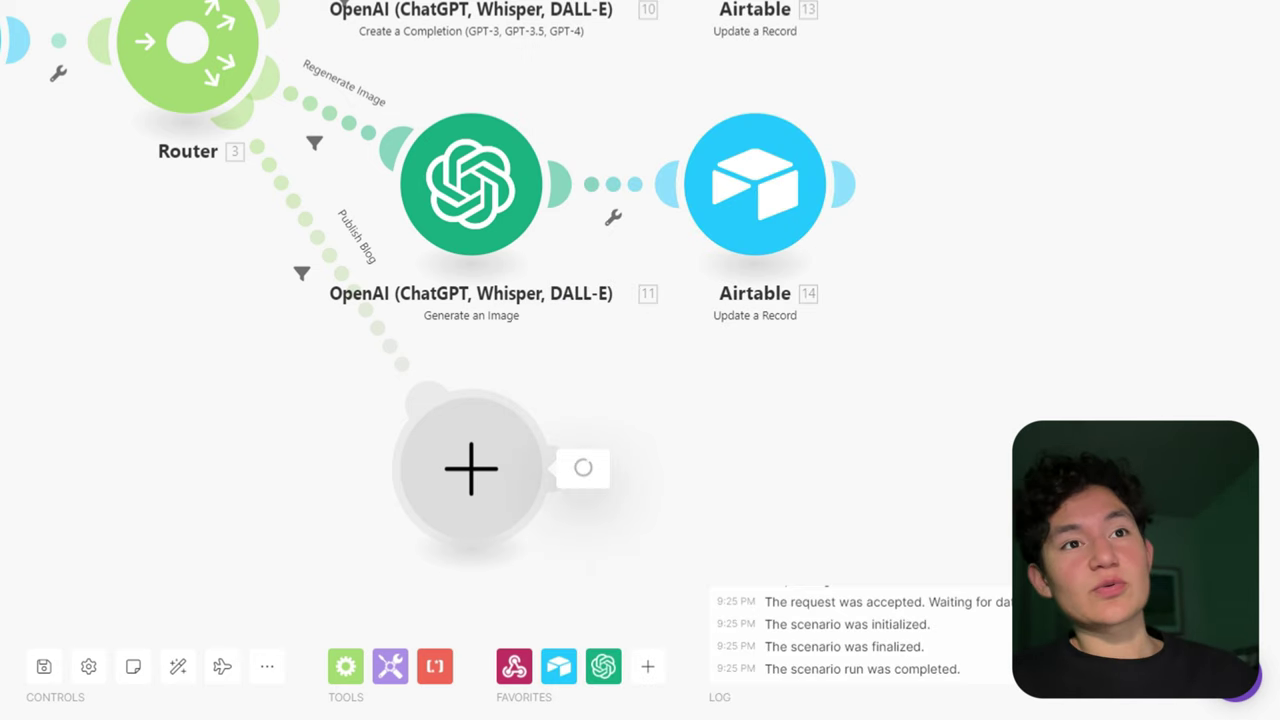
left_click_drag(813, 405, 548, 343)
scroll(548, 343, "down", 2)
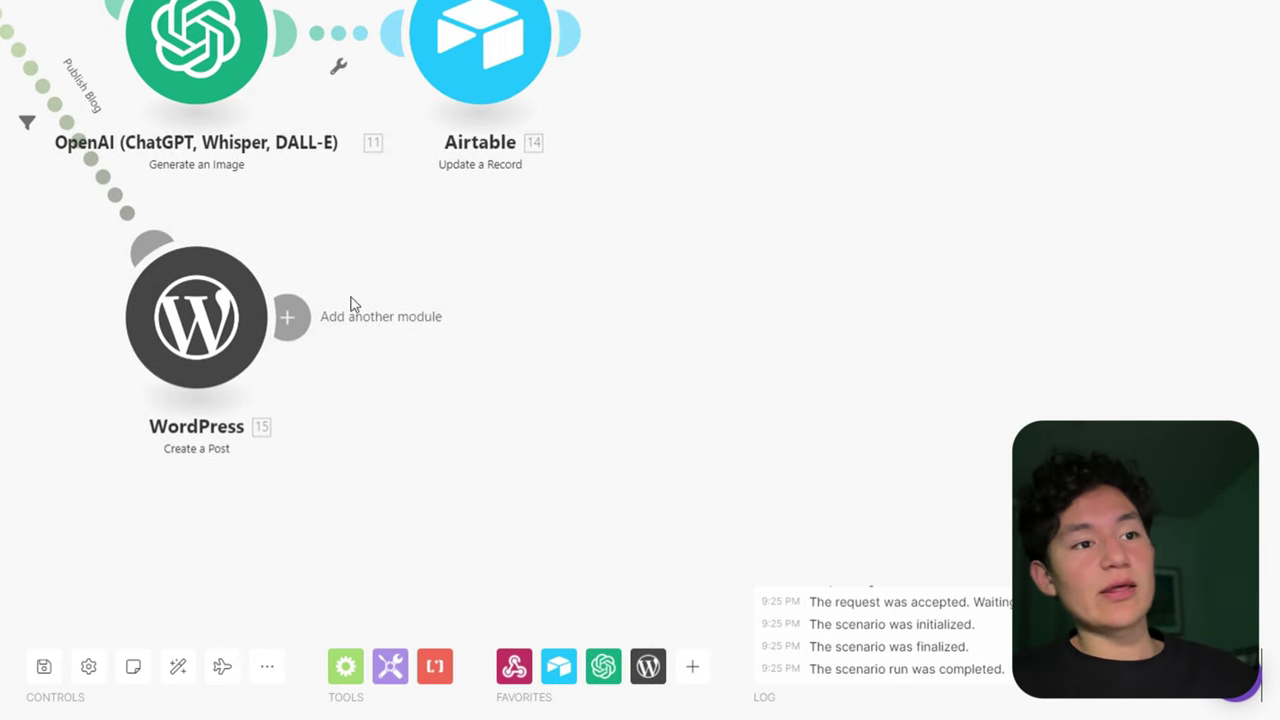
left_click_drag(178, 340, 147, 334)
left_click_drag(349, 315, 400, 370)
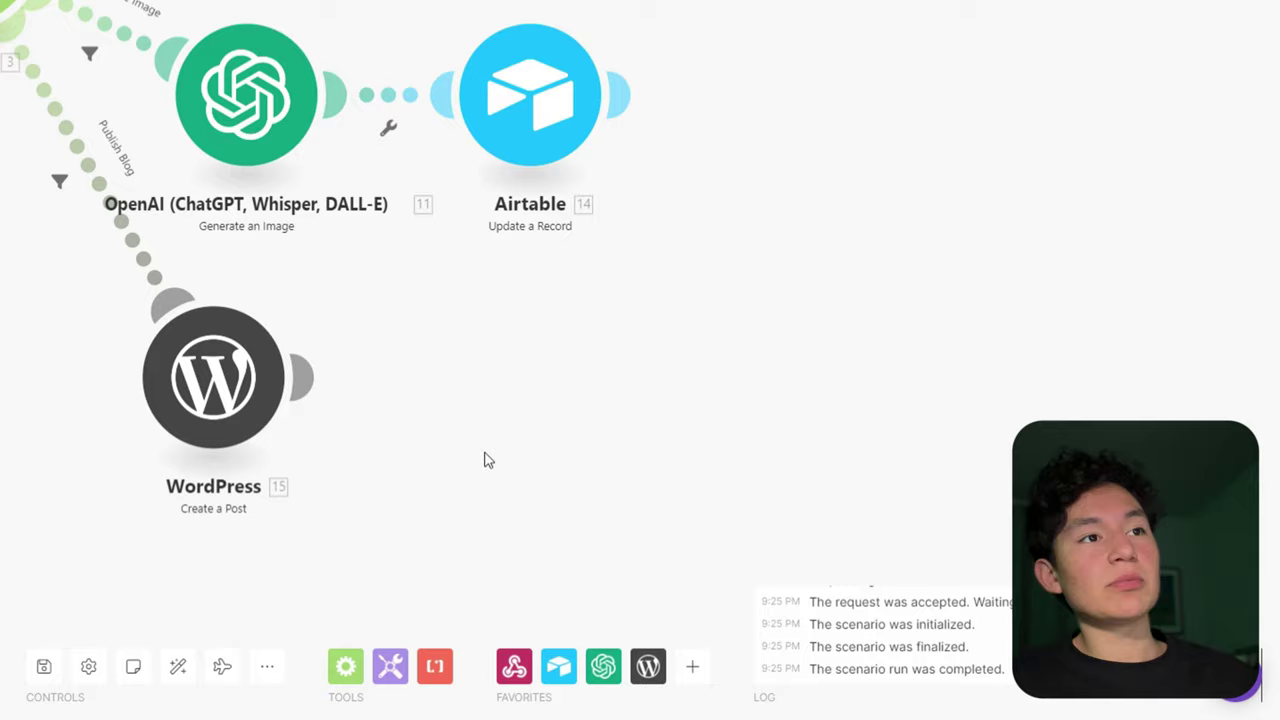
Add an Airtable Update a Record module after WordPress, using the Blog Tool base and the Blogs table.
left_click_drag(486, 457, 340, 248)
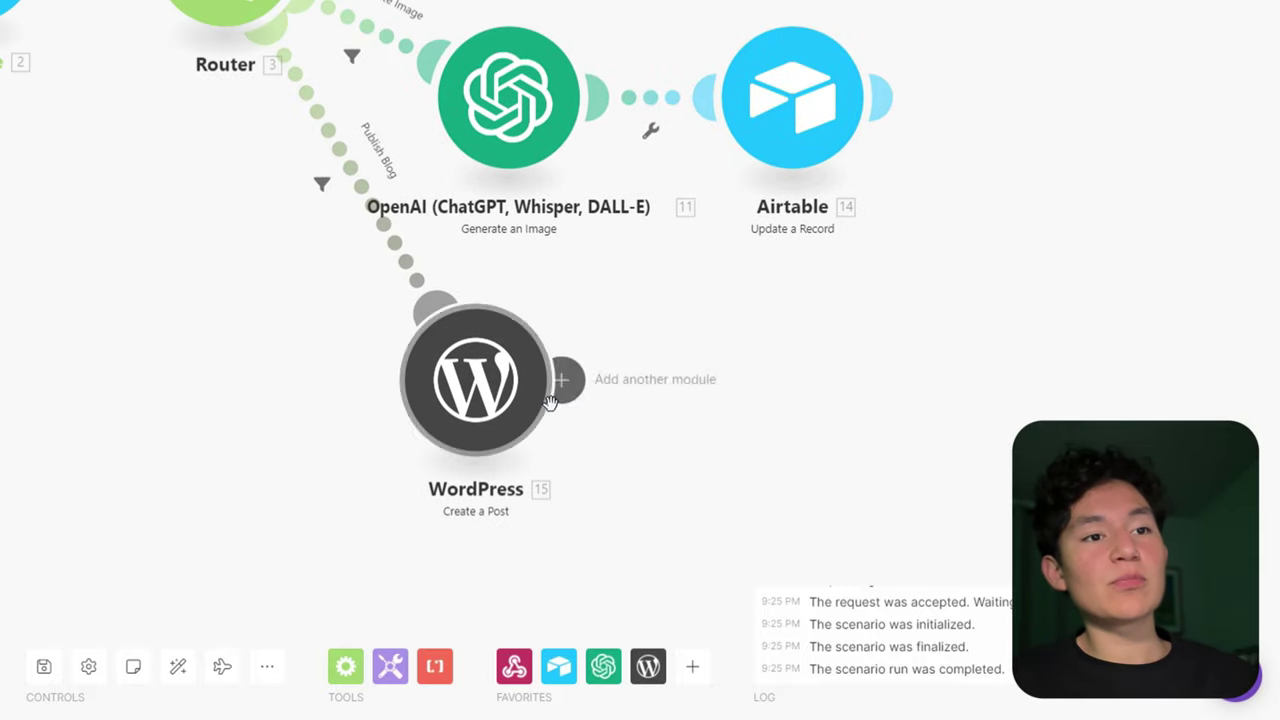
left_click(566, 382)
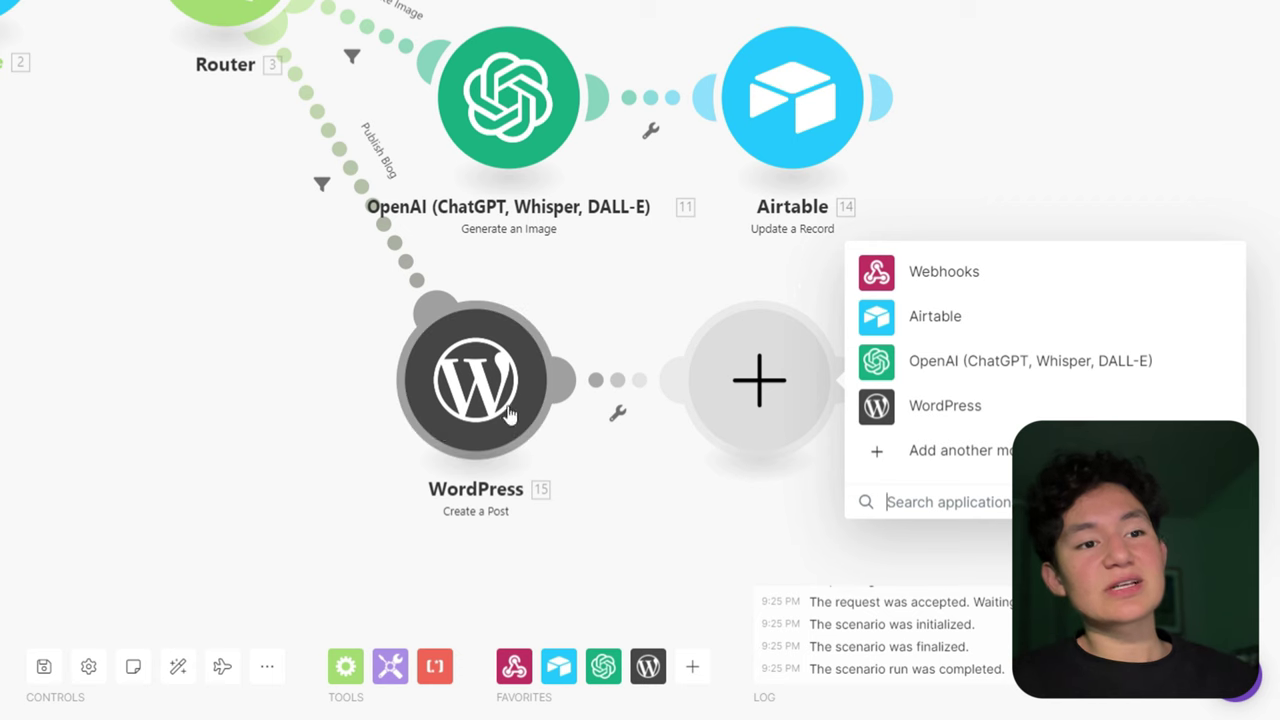
left_click(946, 333)
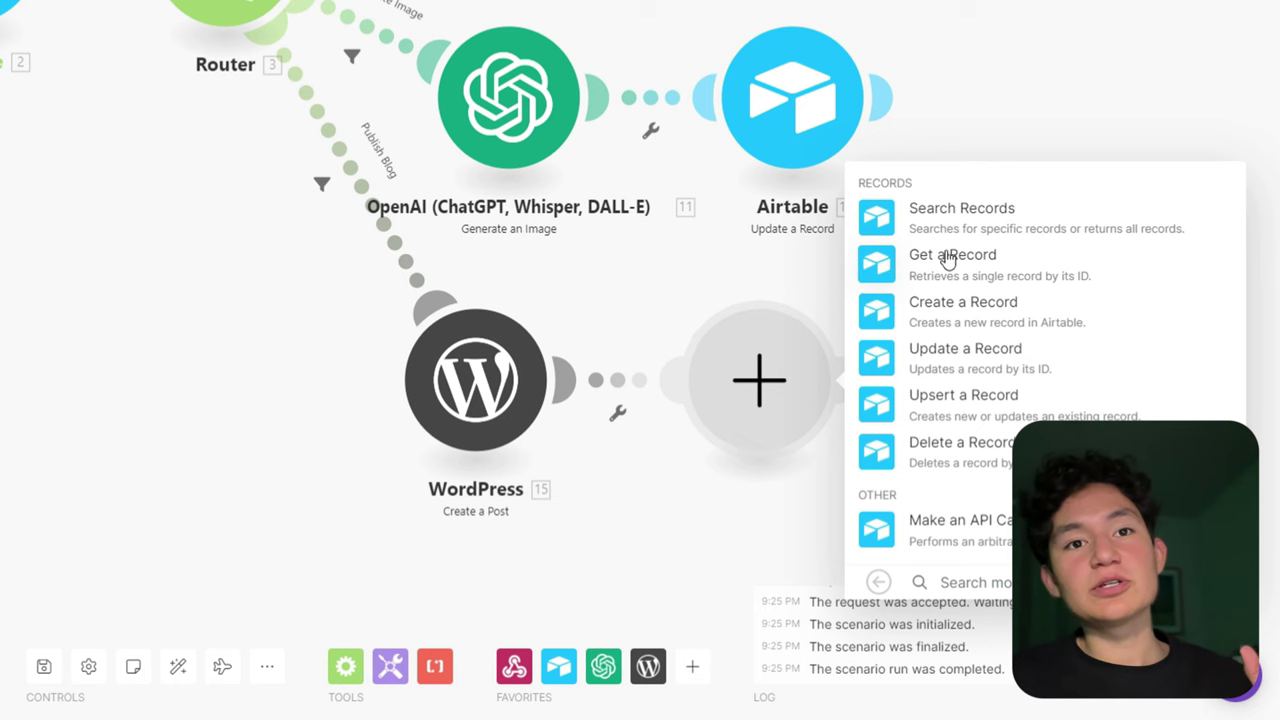
left_click(968, 352)
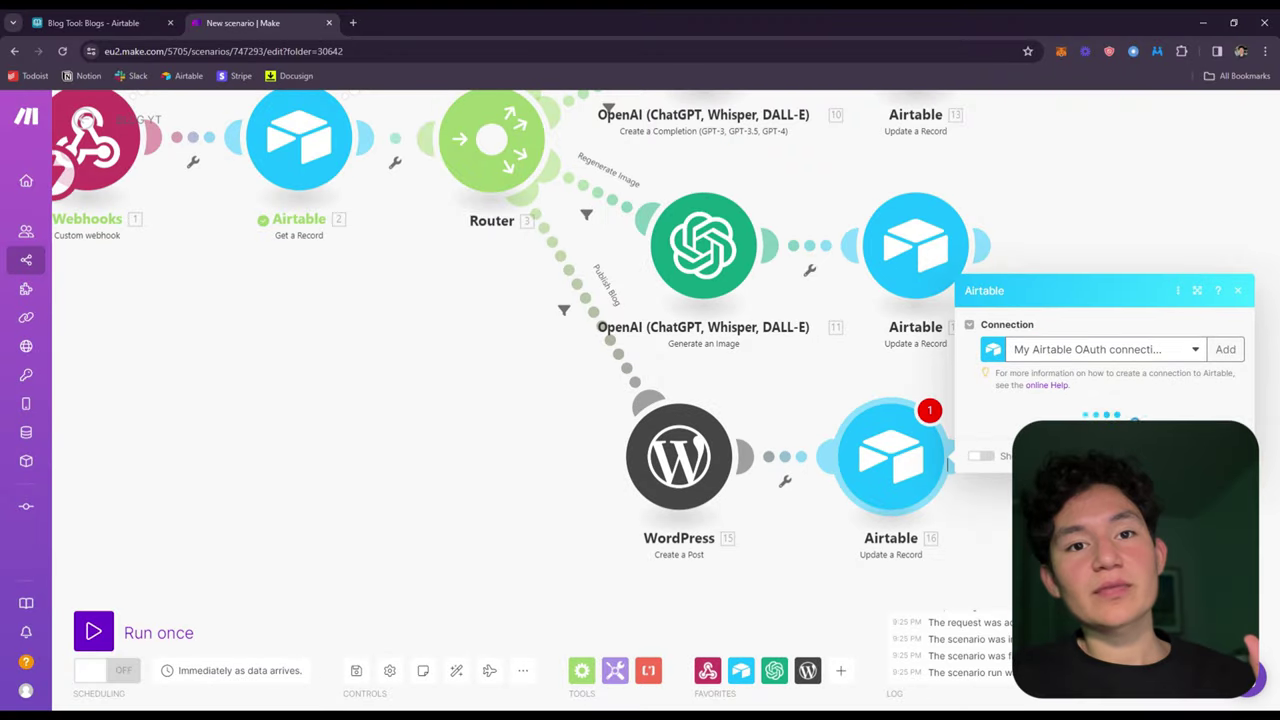
left_click(1080, 433)
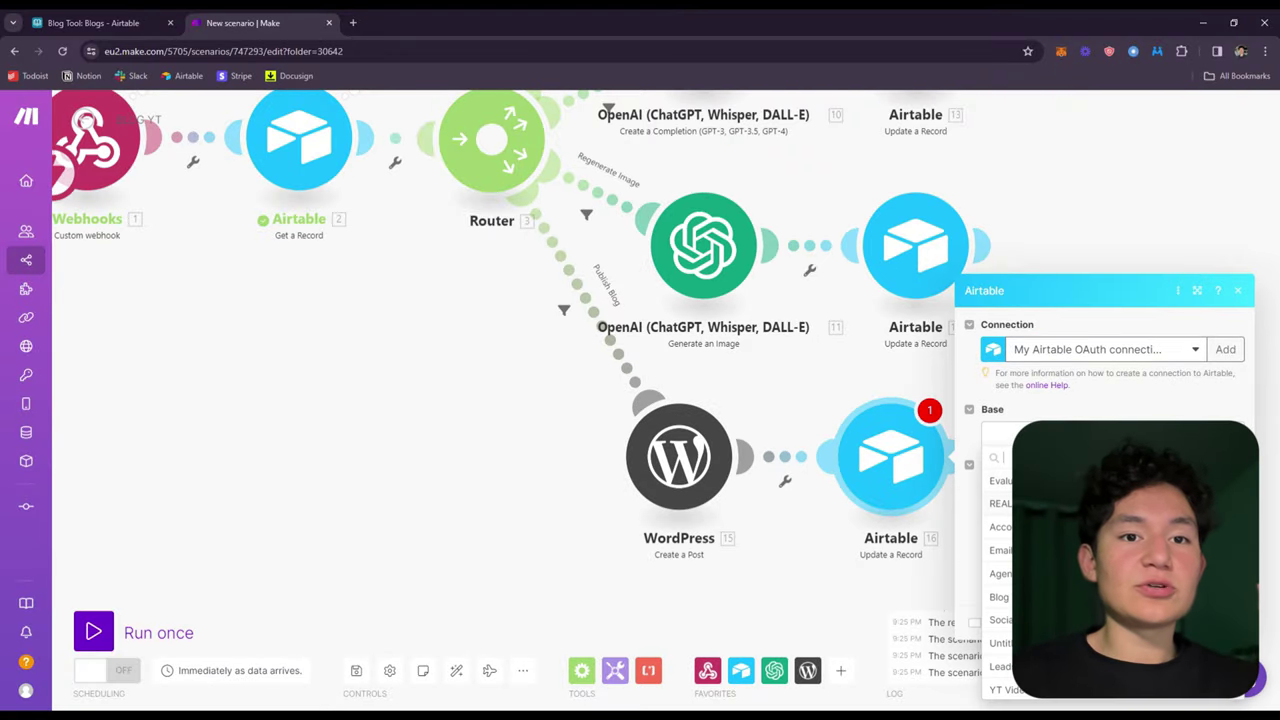
left_click(1000, 597)
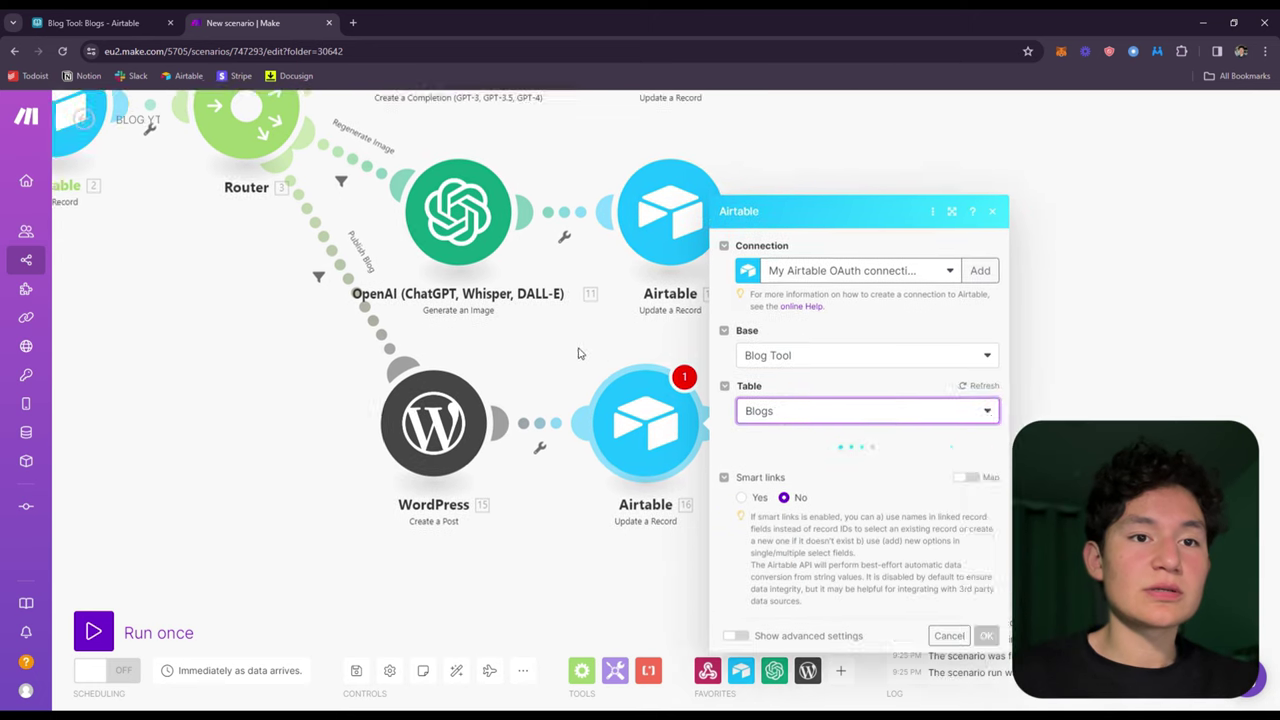
Map the Record ID to the ID from Get a Record and set the record's Status to Published.
left_click(577, 372)
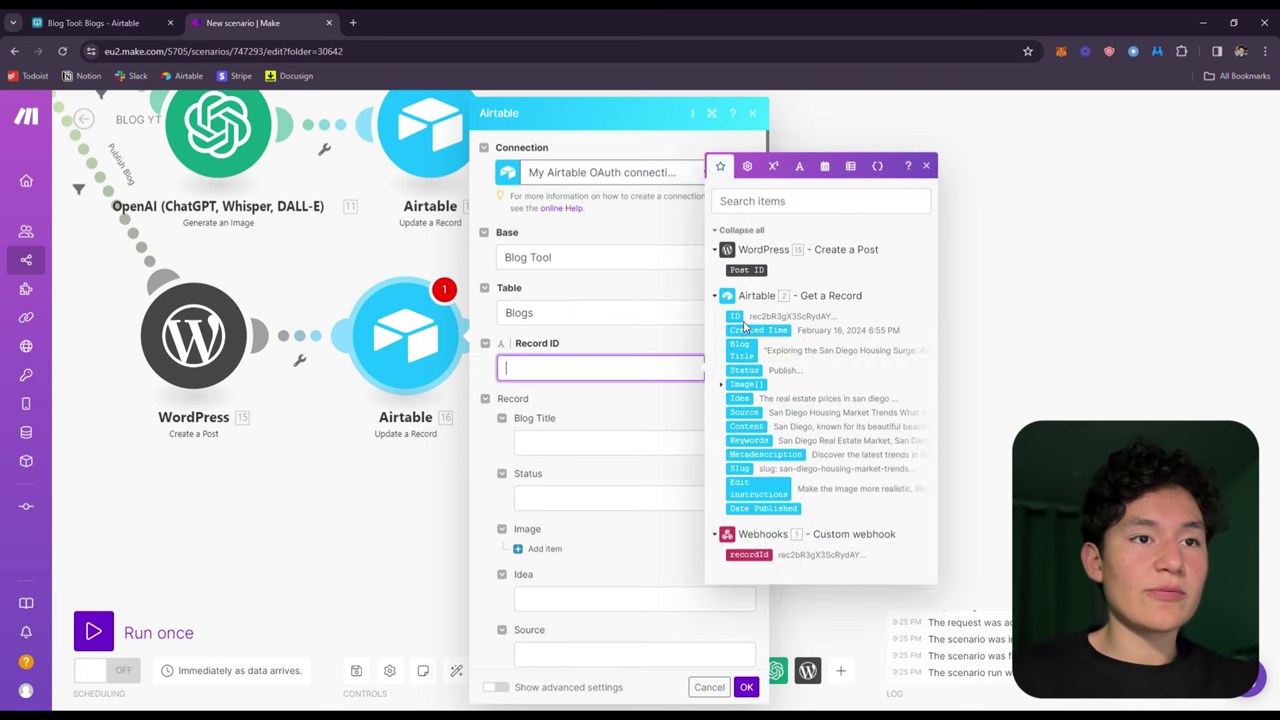
left_click(749, 314)
left_click(555, 412)
scroll(580, 420, "down", 2)
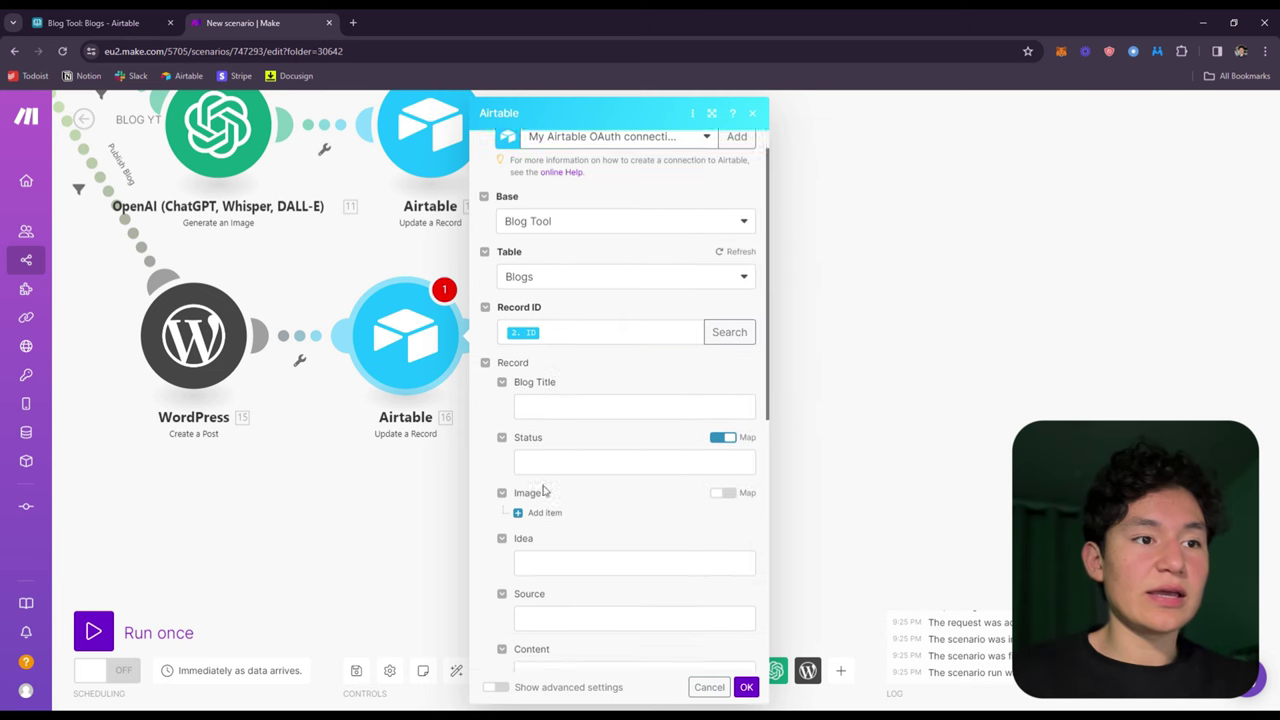
left_click(642, 430)
left_click(722, 407)
left_click(715, 430)
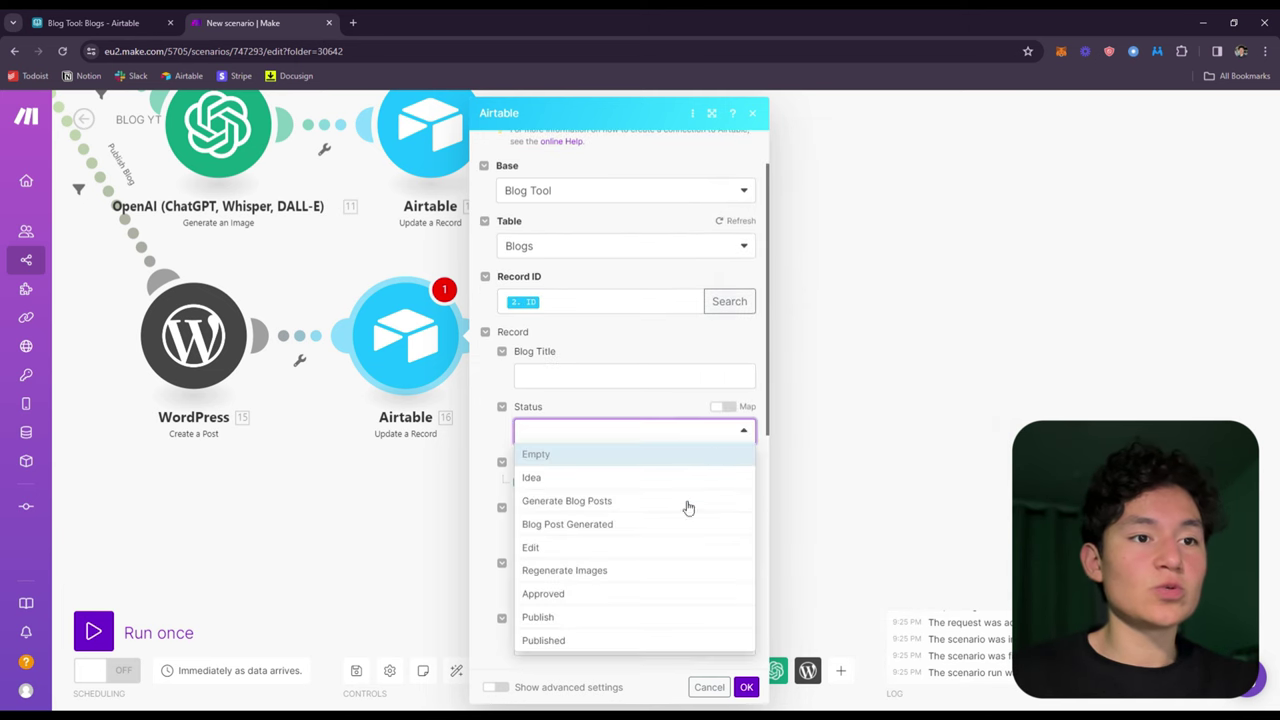
left_click(562, 642)
Set the Date Published field to the now variable and save the Airtable module.
scroll(729, 628, "down", 5)
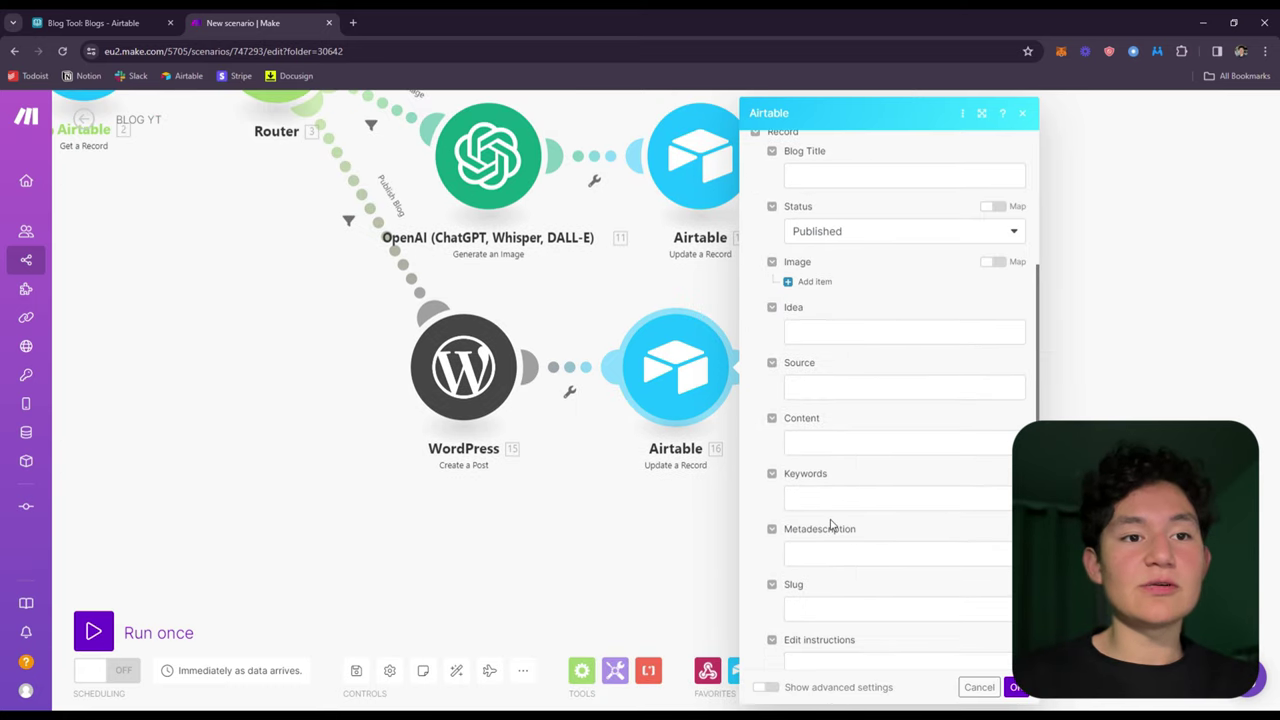
scroll(920, 559, "down", 3)
left_click(870, 578)
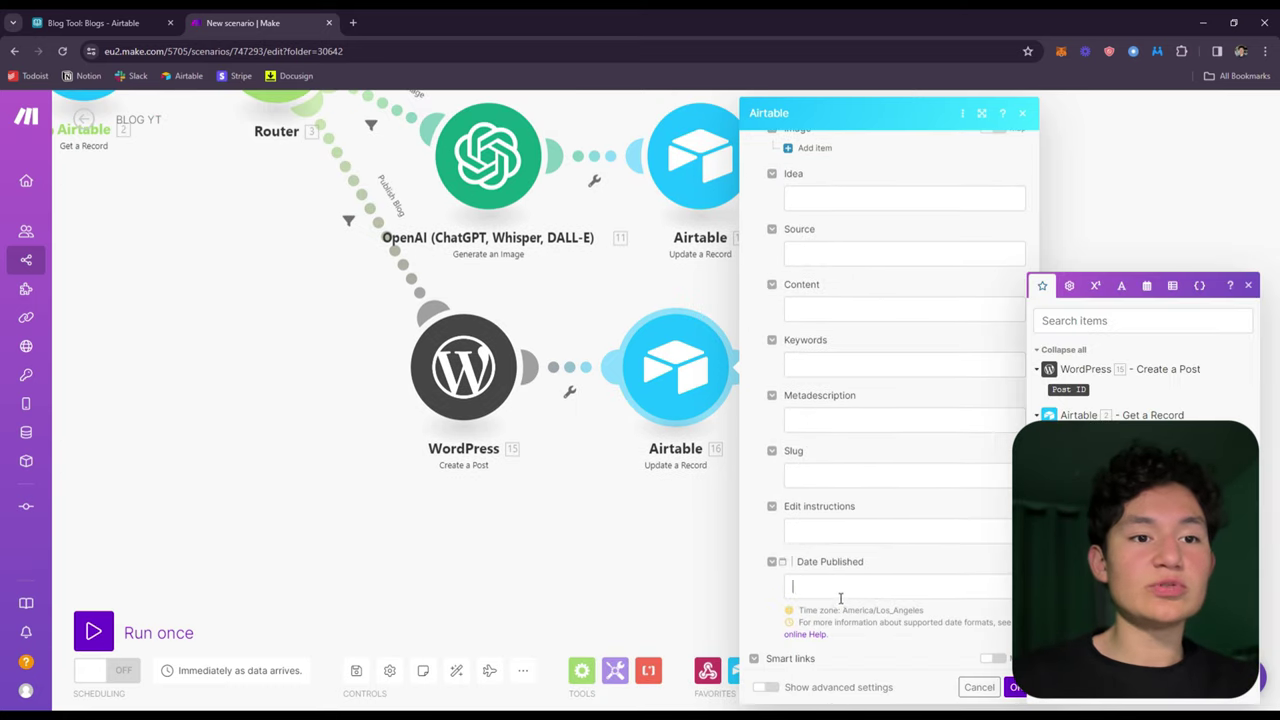
scroll(833, 549, "down", 1)
left_click(1147, 286)
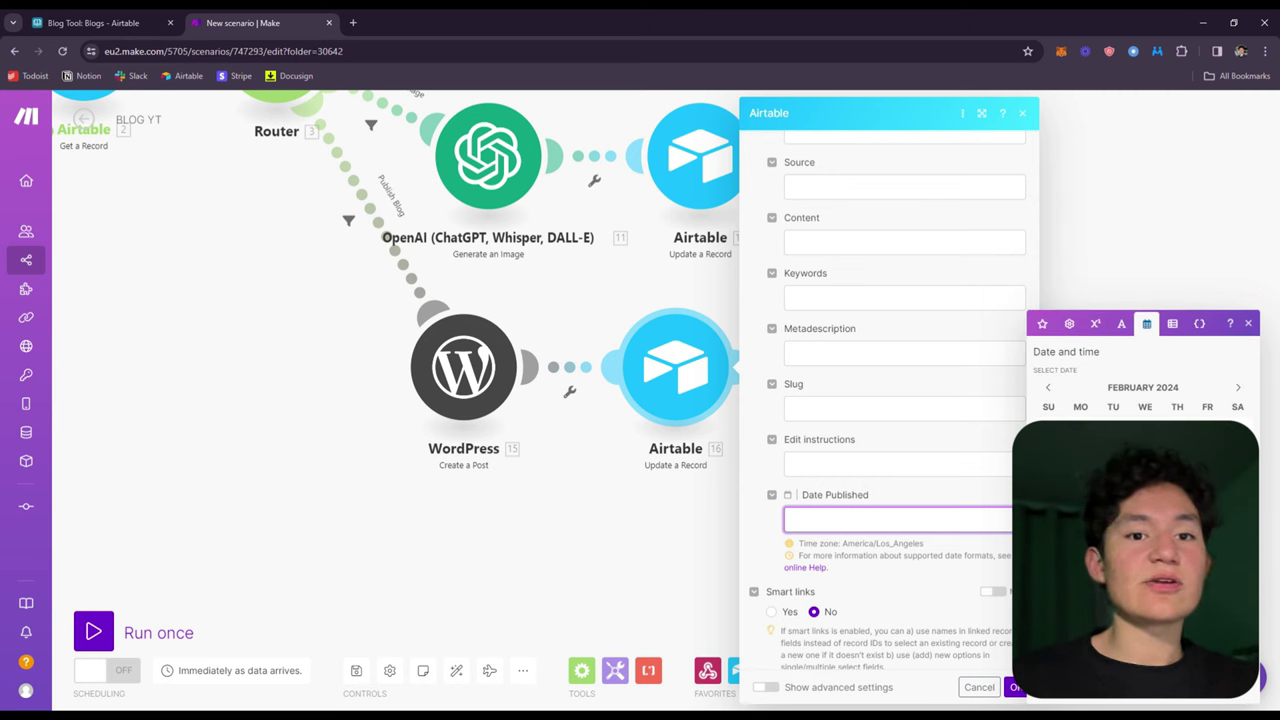
left_click(1100, 640)
left_click(907, 579)
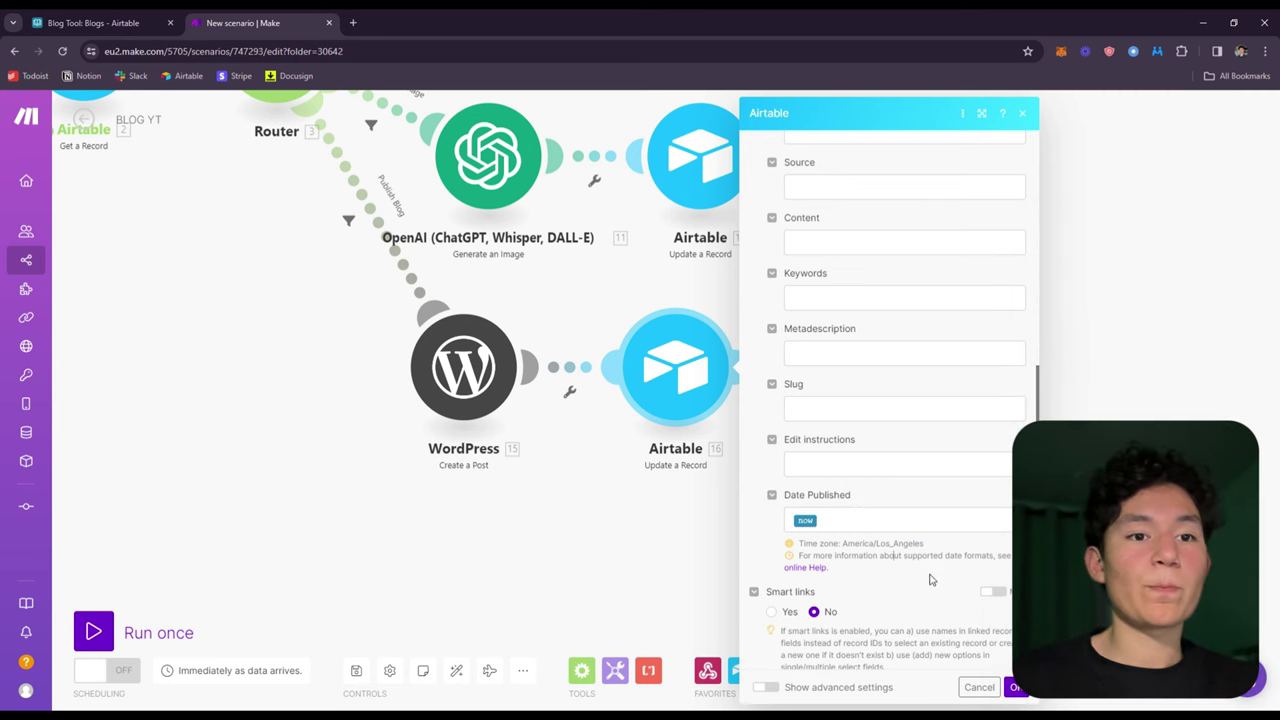
scroll(930, 579, "down", 1)
left_click(1015, 687)
Review the routes of the BLOG YT scenario, leave it, and open the Blog Post AirTBL Scenario.
left_click_drag(608, 514, 697, 518)
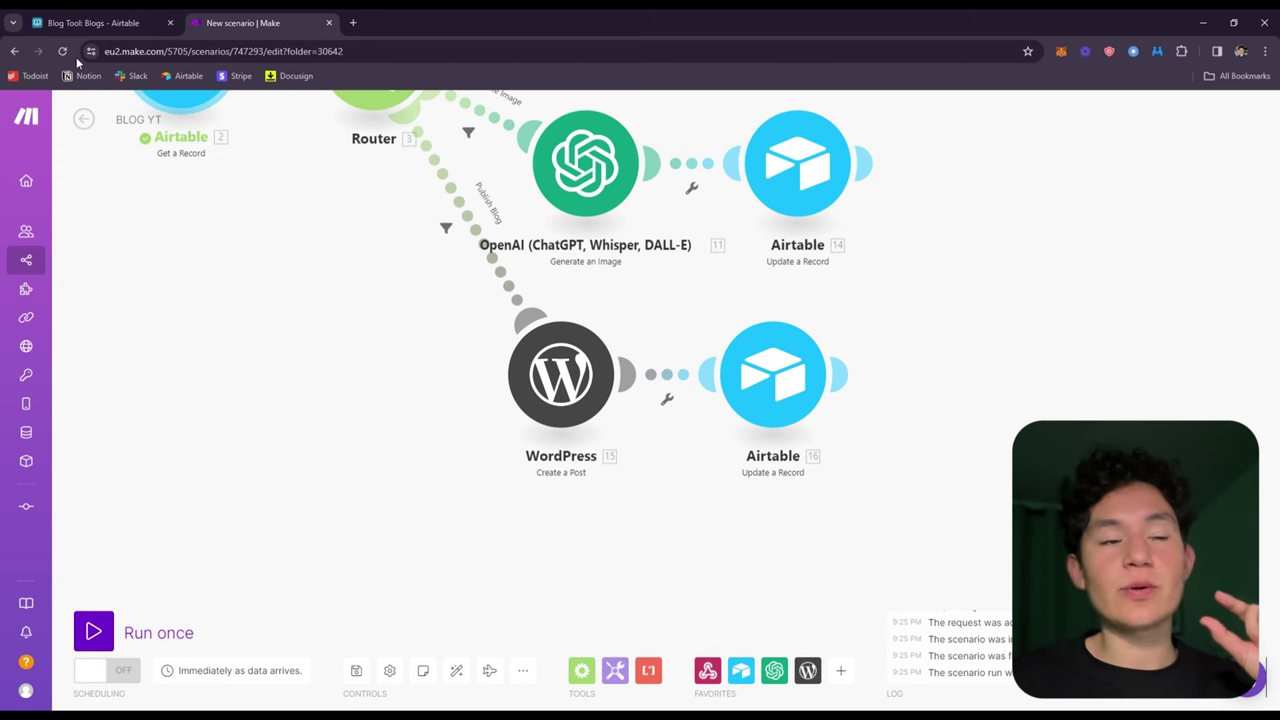
left_click_drag(302, 286, 622, 459)
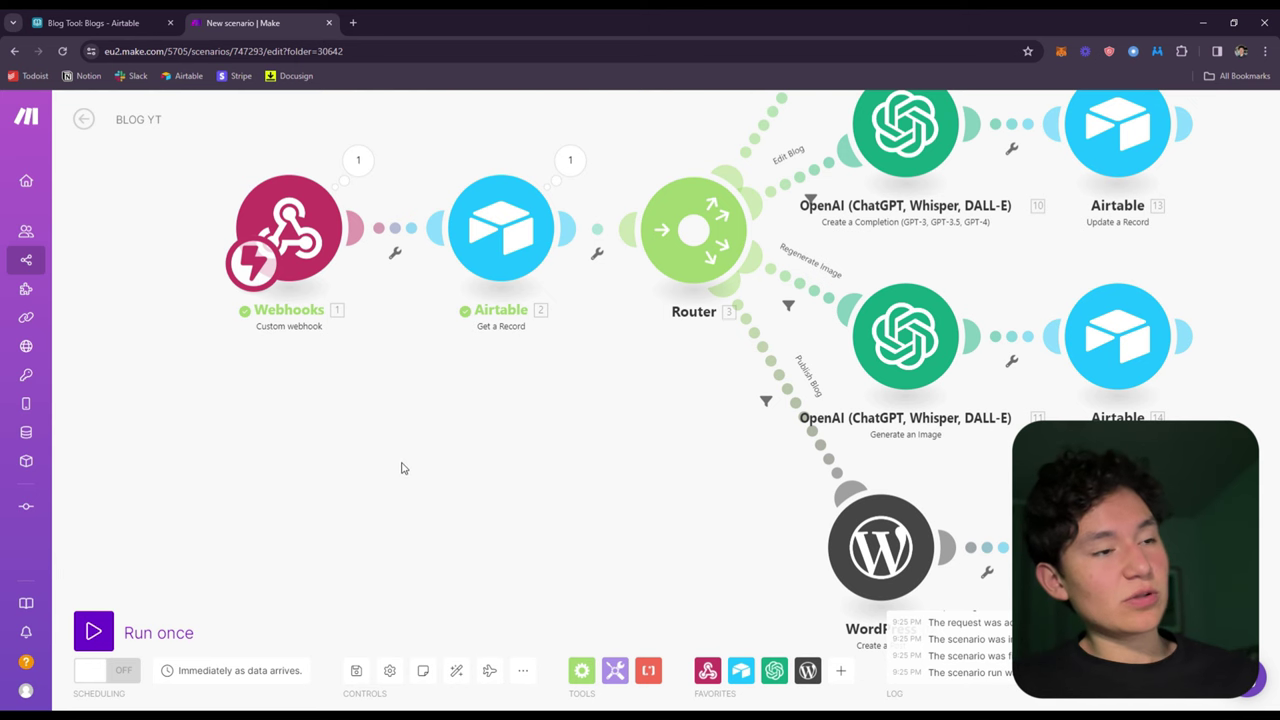
left_click_drag(449, 419, 234, 503)
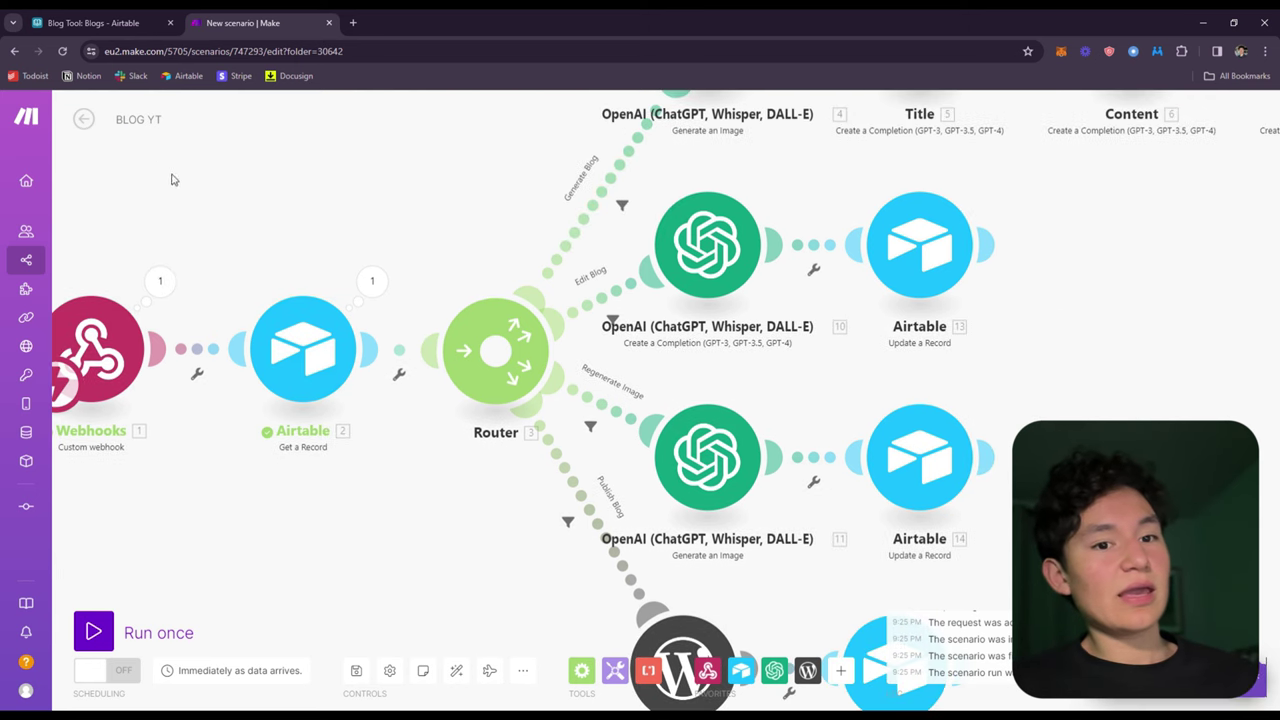
left_click(83, 119)
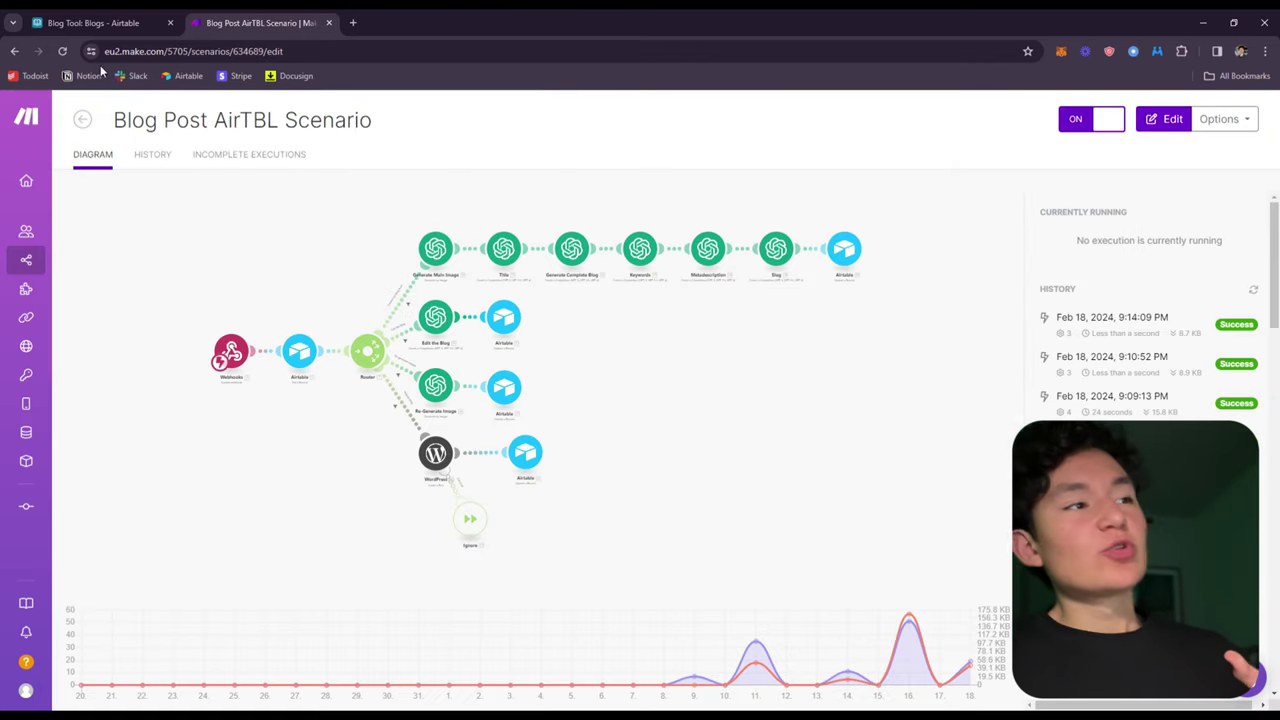
In Airtable's Blog Tool automations, turn on Blog AI Automations and turn off Automation 1.
left_click(140, 20)
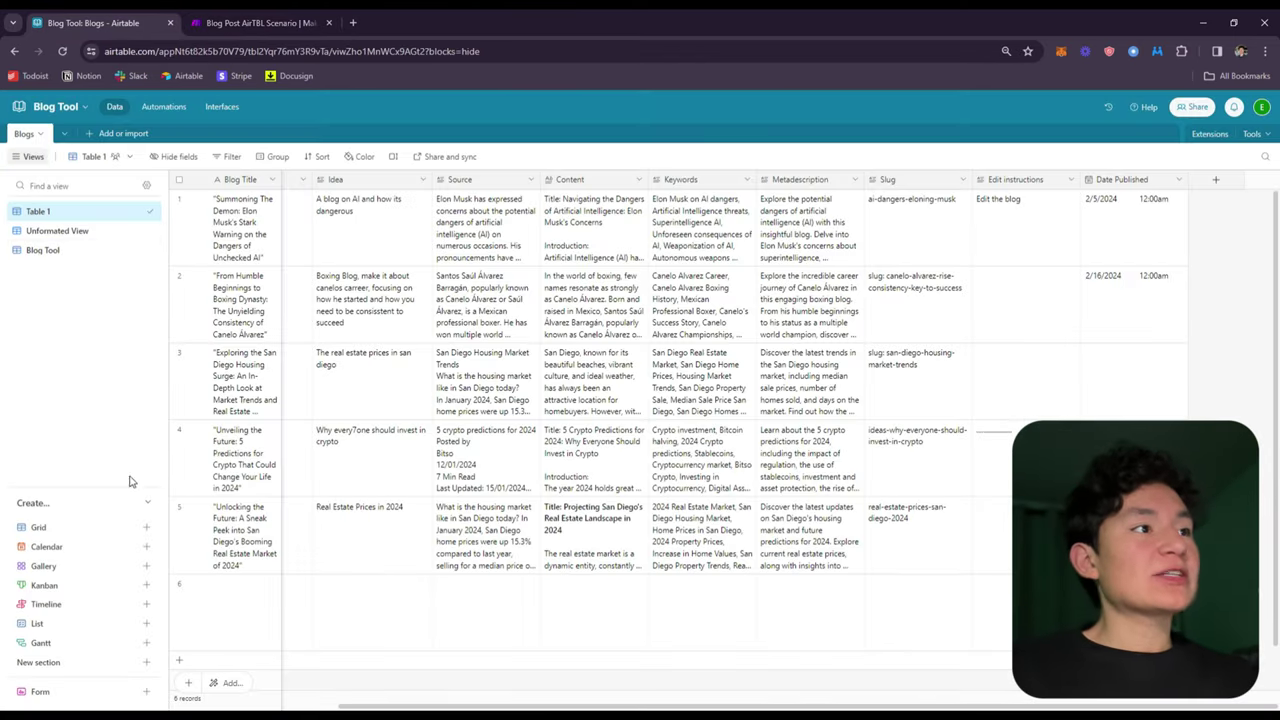
left_click(267, 618)
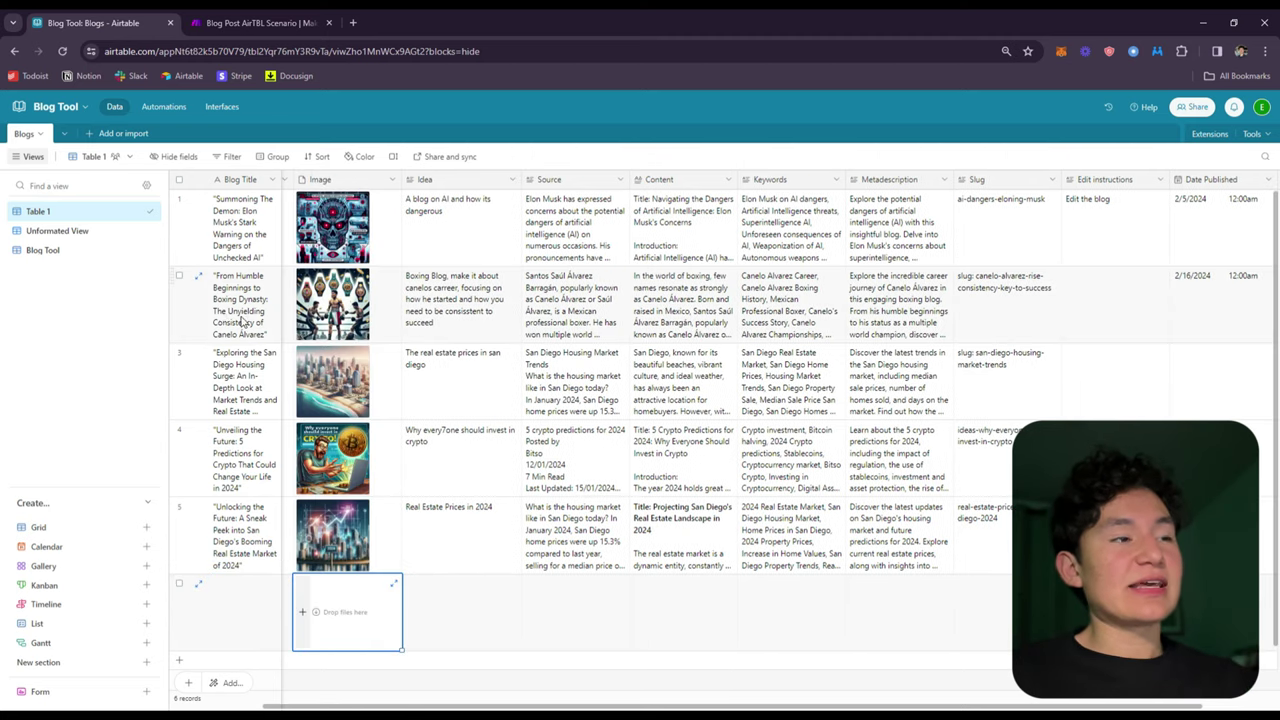
left_click(164, 106)
left_click(158, 192)
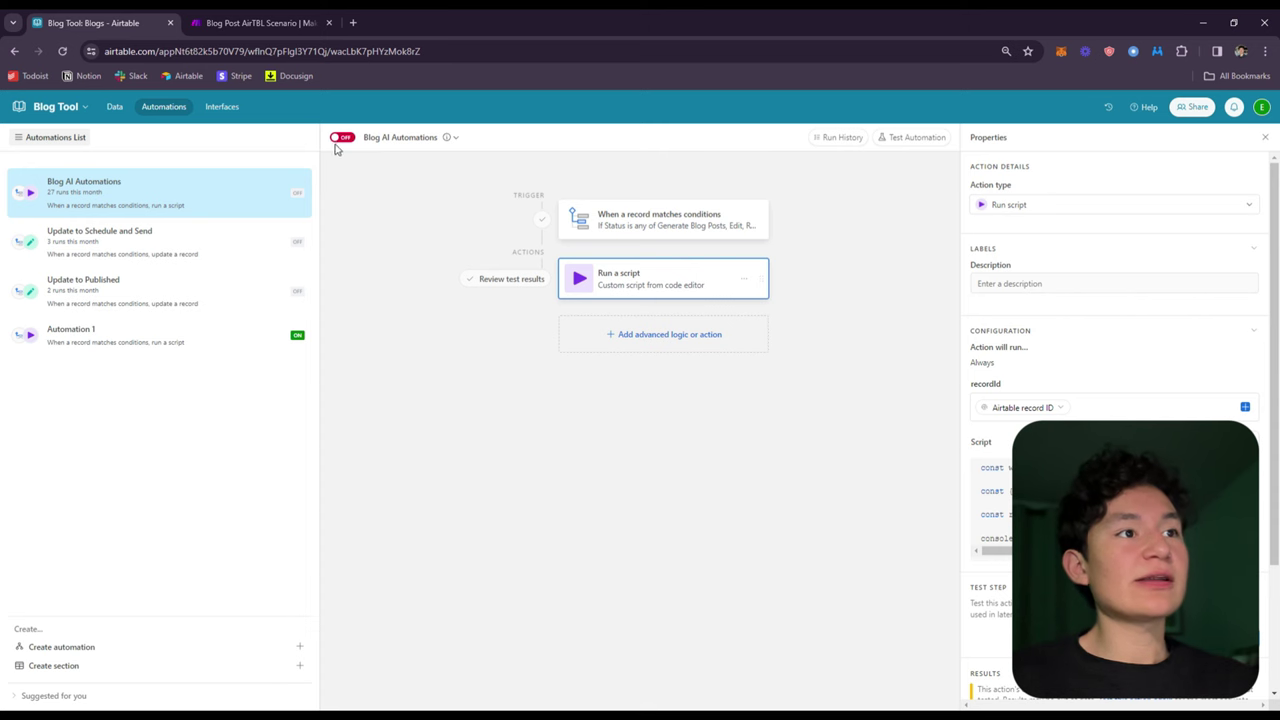
left_click(299, 342)
left_click(223, 346)
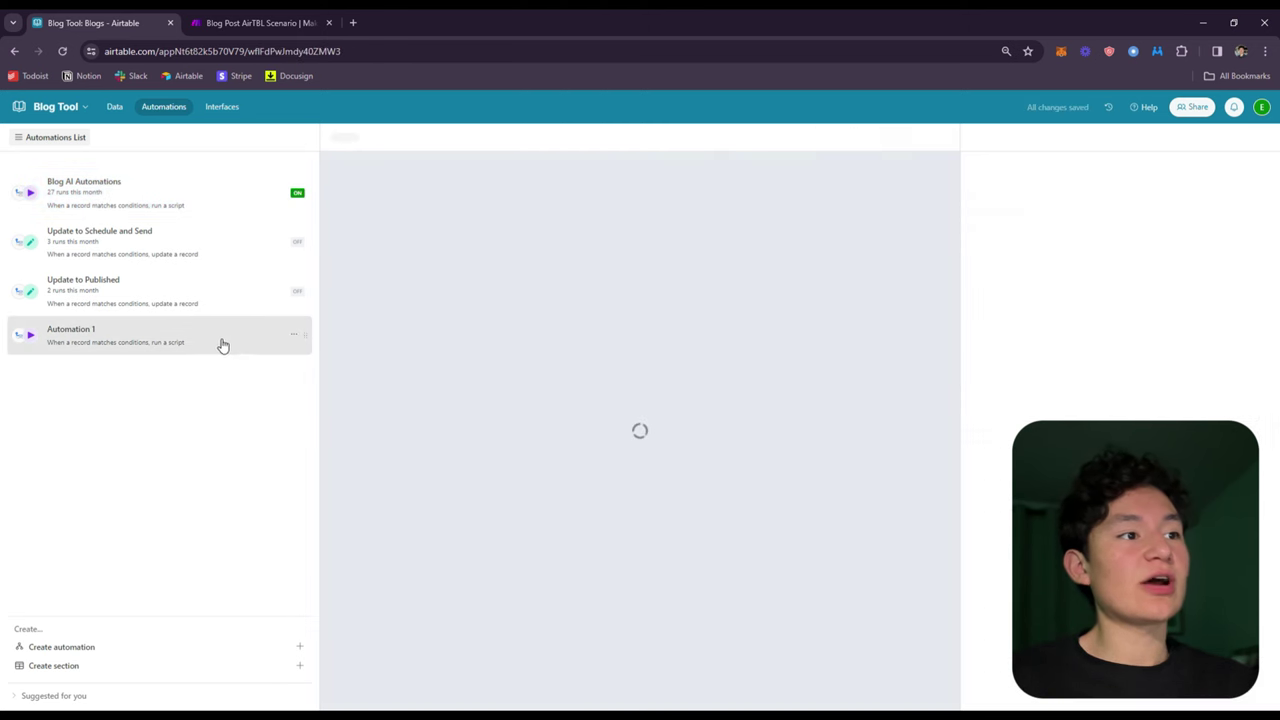
left_click(343, 137)
left_click(194, 200)
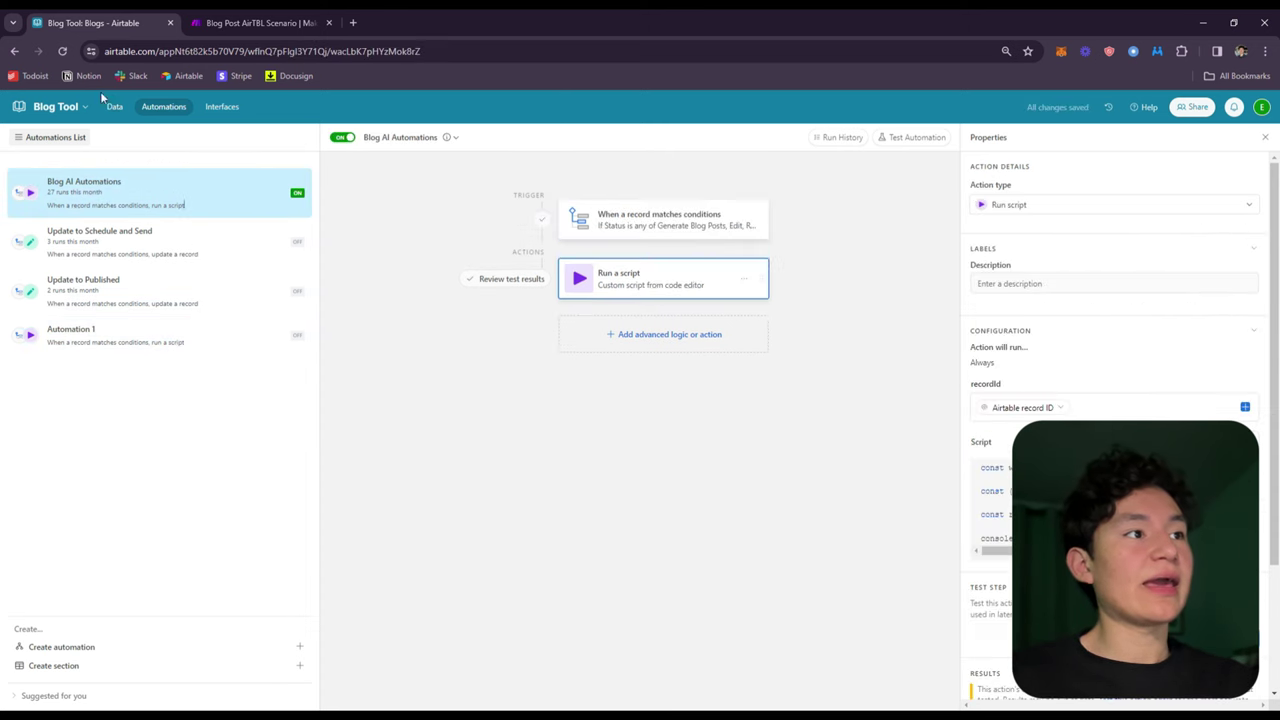
Return Airtable to its table data and open the Blog Post AirTBL Scenario for editing in Make.
left_click(114, 106)
left_click(265, 14)
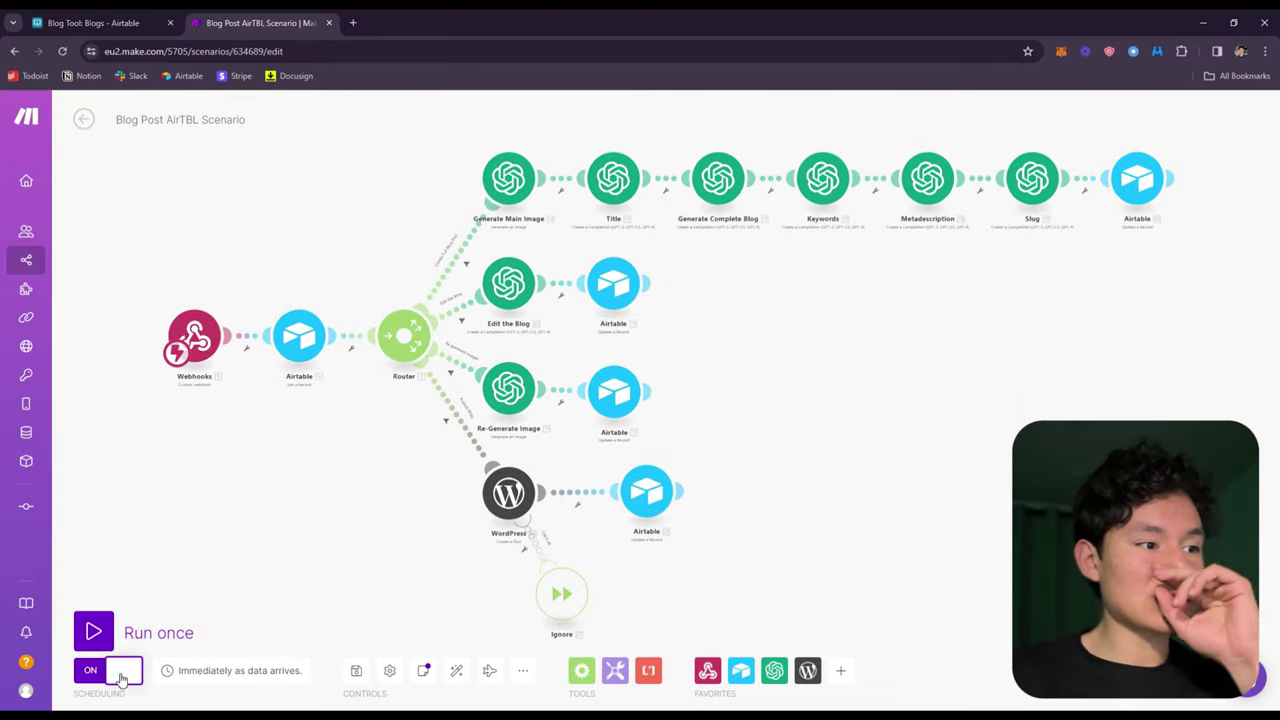
In Airtable's empty Blogs record, enter the Idea "AI and elon musk" and fill Source with the article text on Elon Musk's AI concerns.
left_click(100, 22)
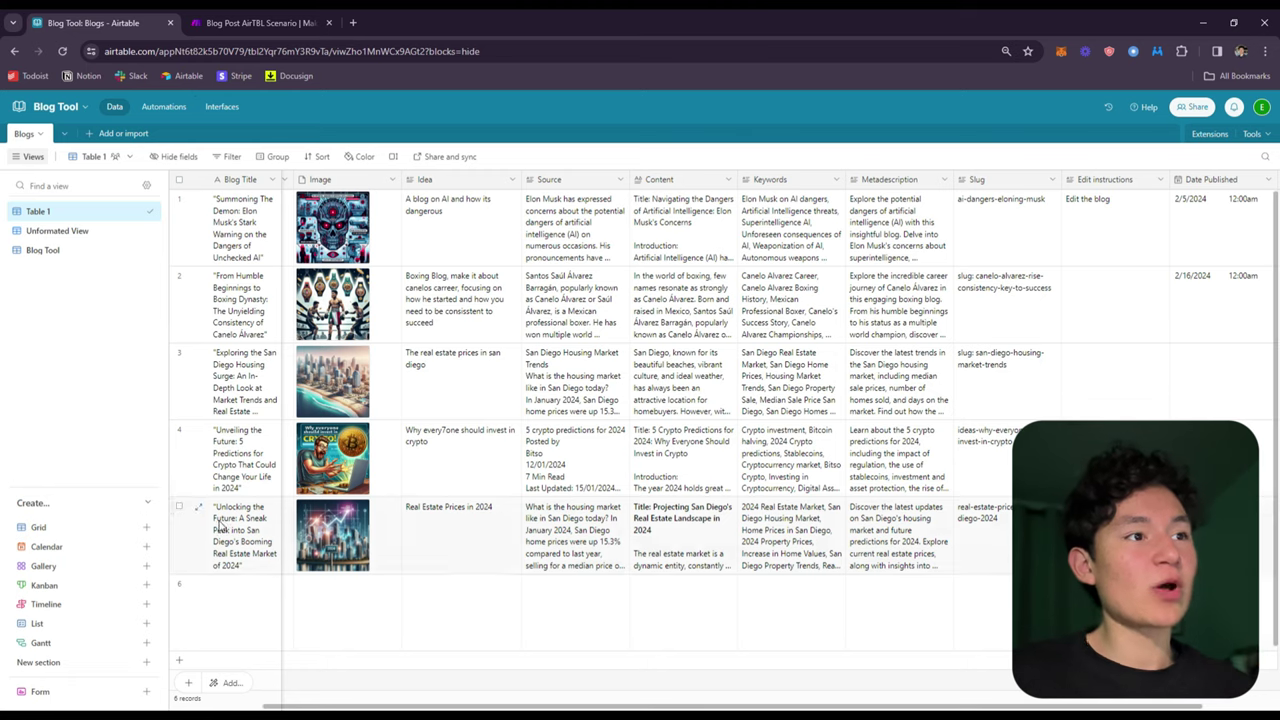
left_click(198, 584)
left_click(294, 594)
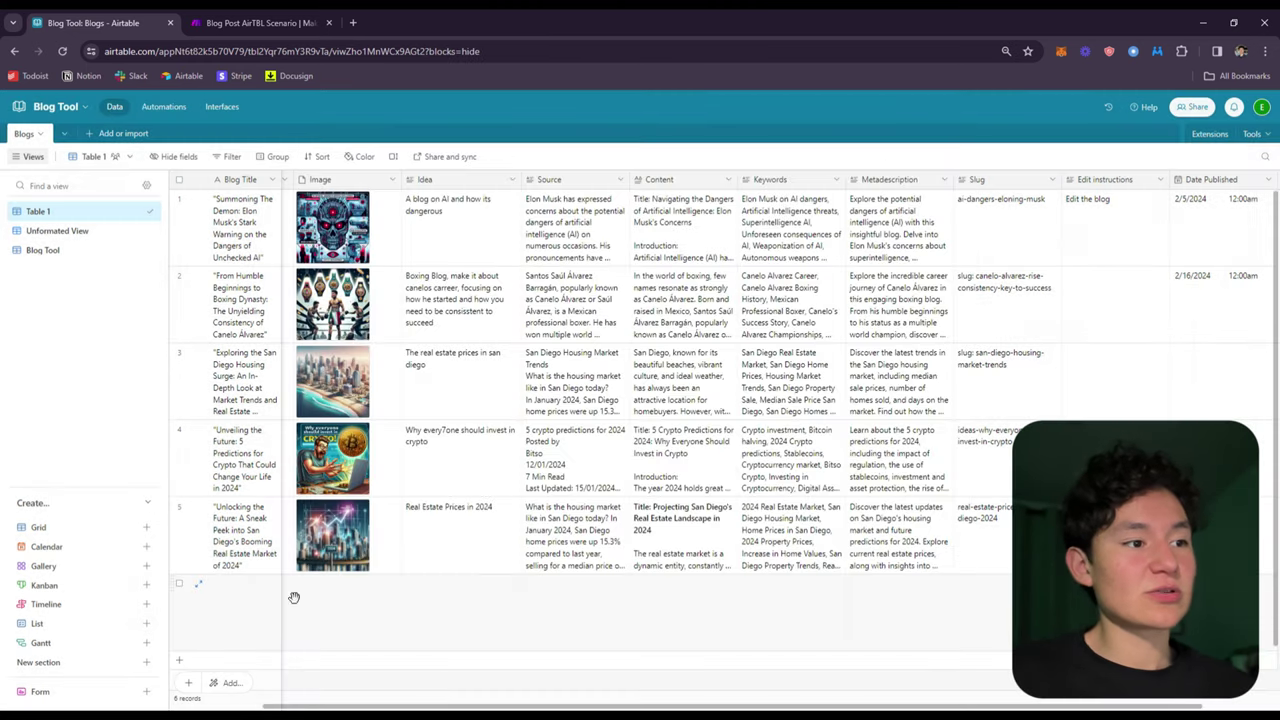
left_click(370, 612)
left_click(305, 612)
left_click(308, 632)
Set the new record's Status to Generate Blog Posts and switch to the Make scenario.
left_click(308, 603)
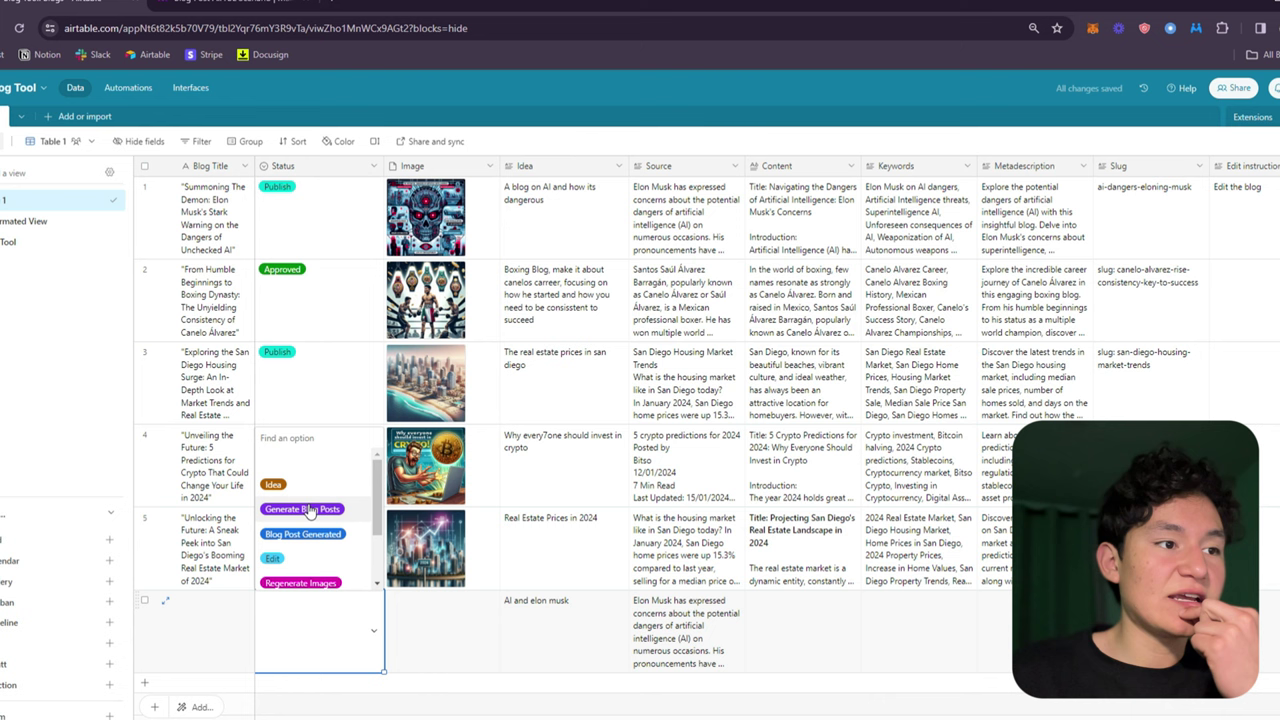
left_click(306, 510)
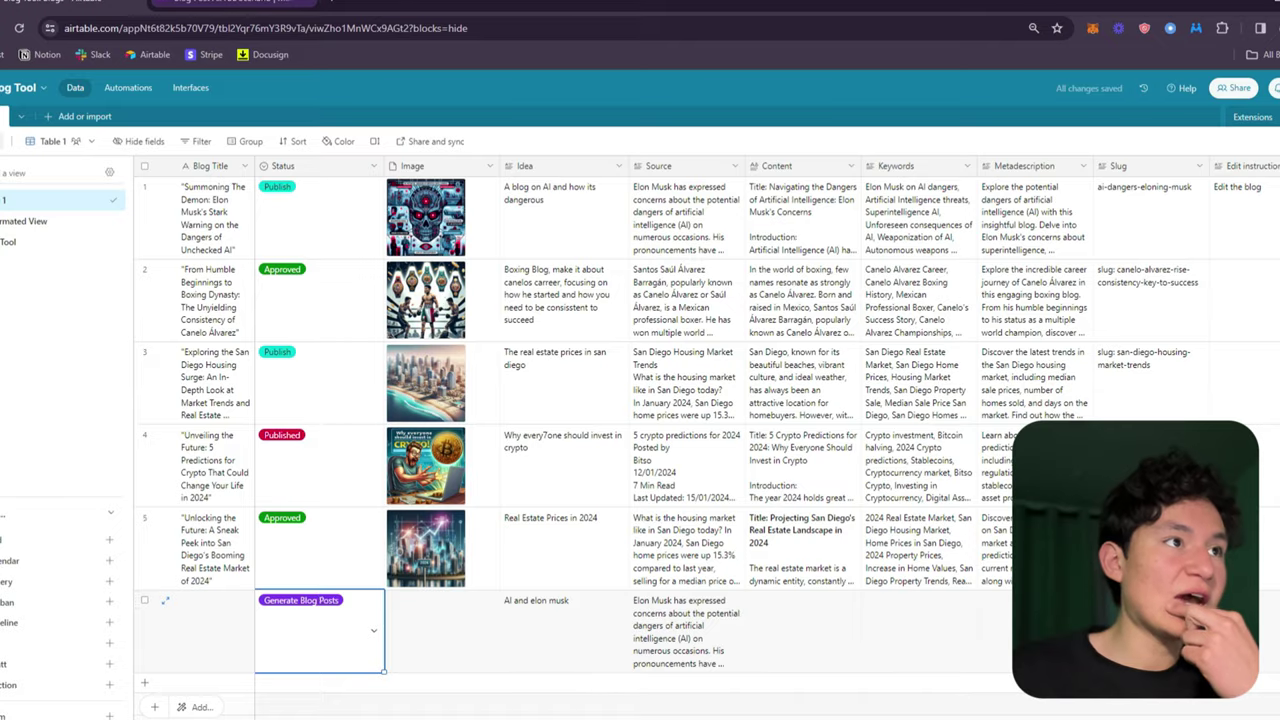
left_click(240, 4)
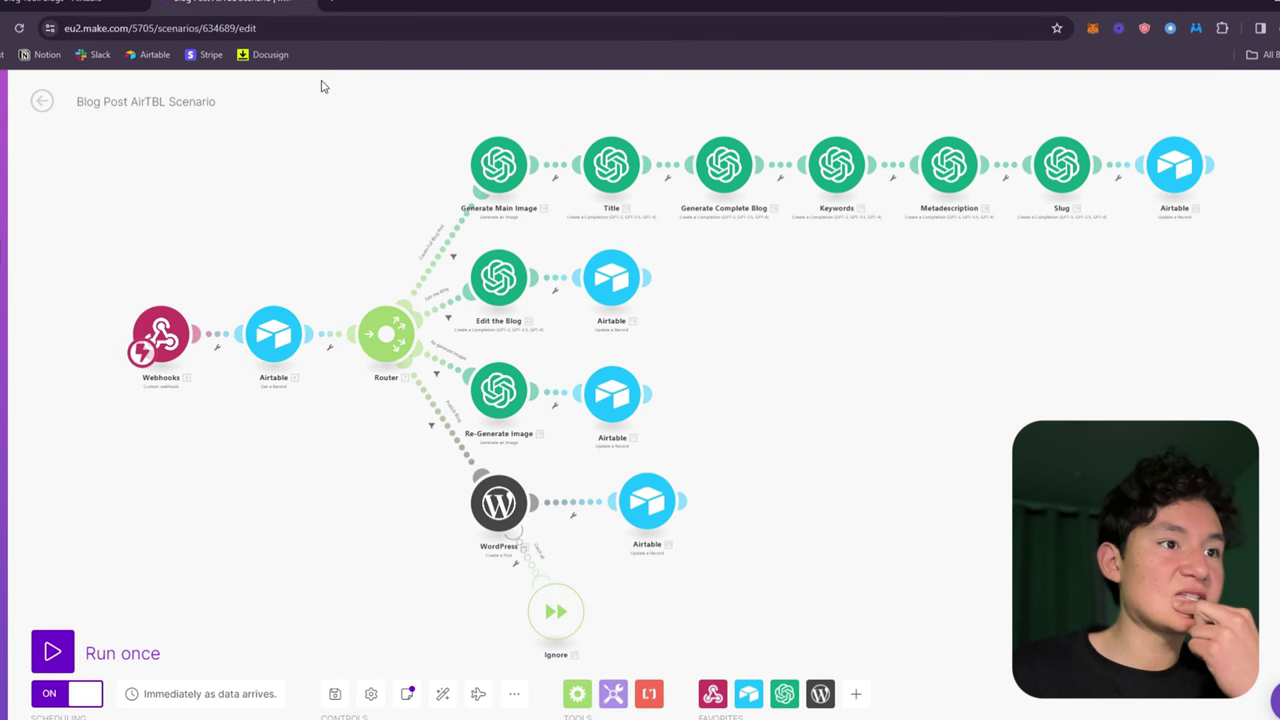
Leave the scenario editor to view the current run, then look over the new record's generated fields in Airtable.
left_click(43, 103)
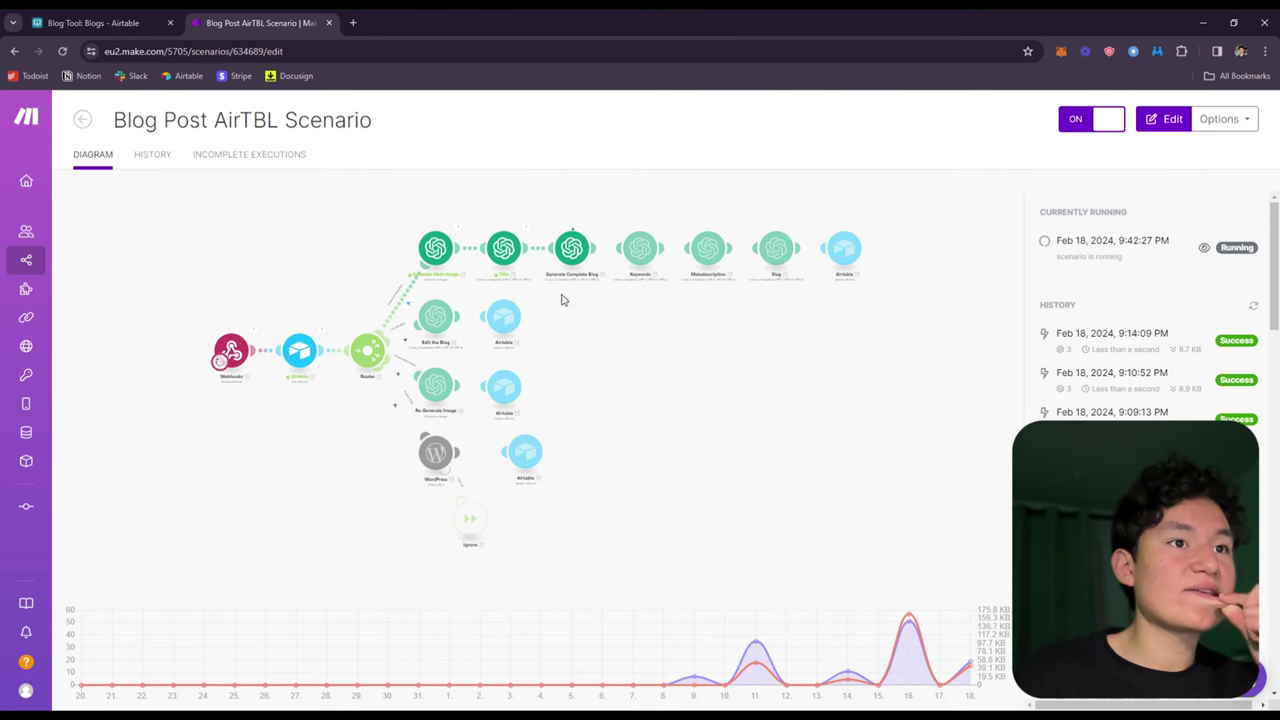
left_click(88, 20)
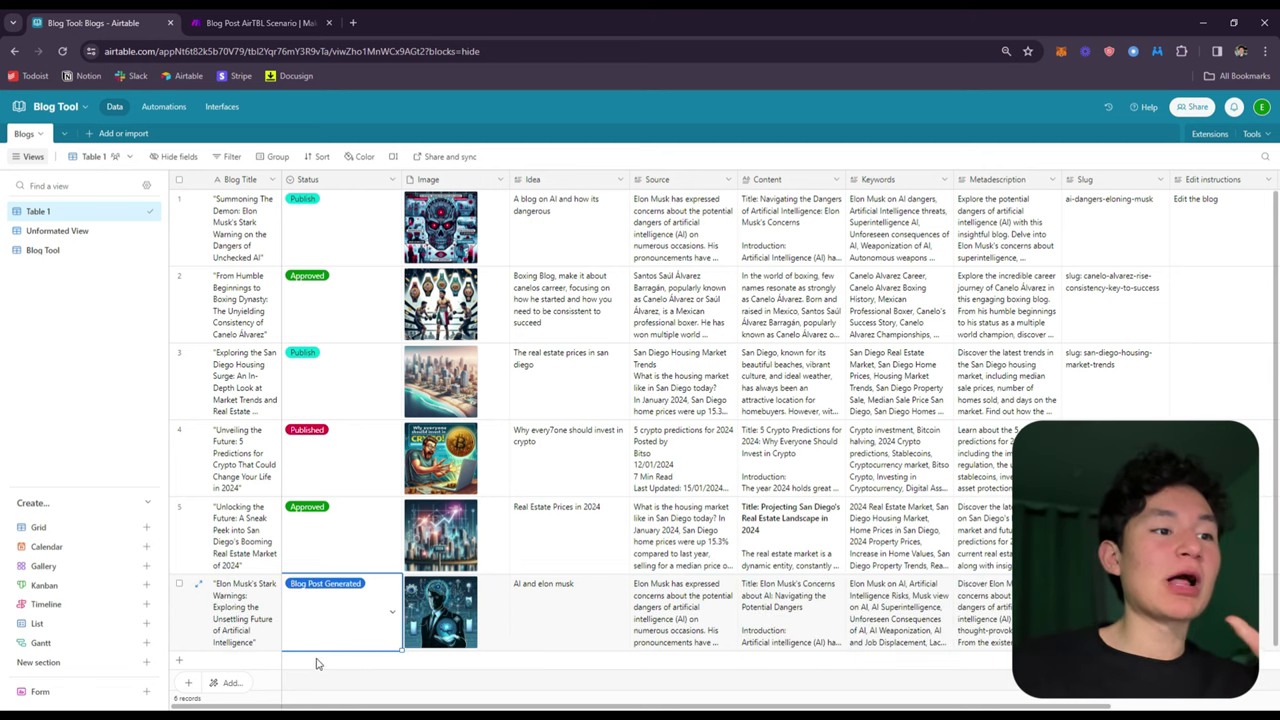
left_click_drag(255, 635, 470, 638)
left_click_drag(1262, 628, 1262, 628)
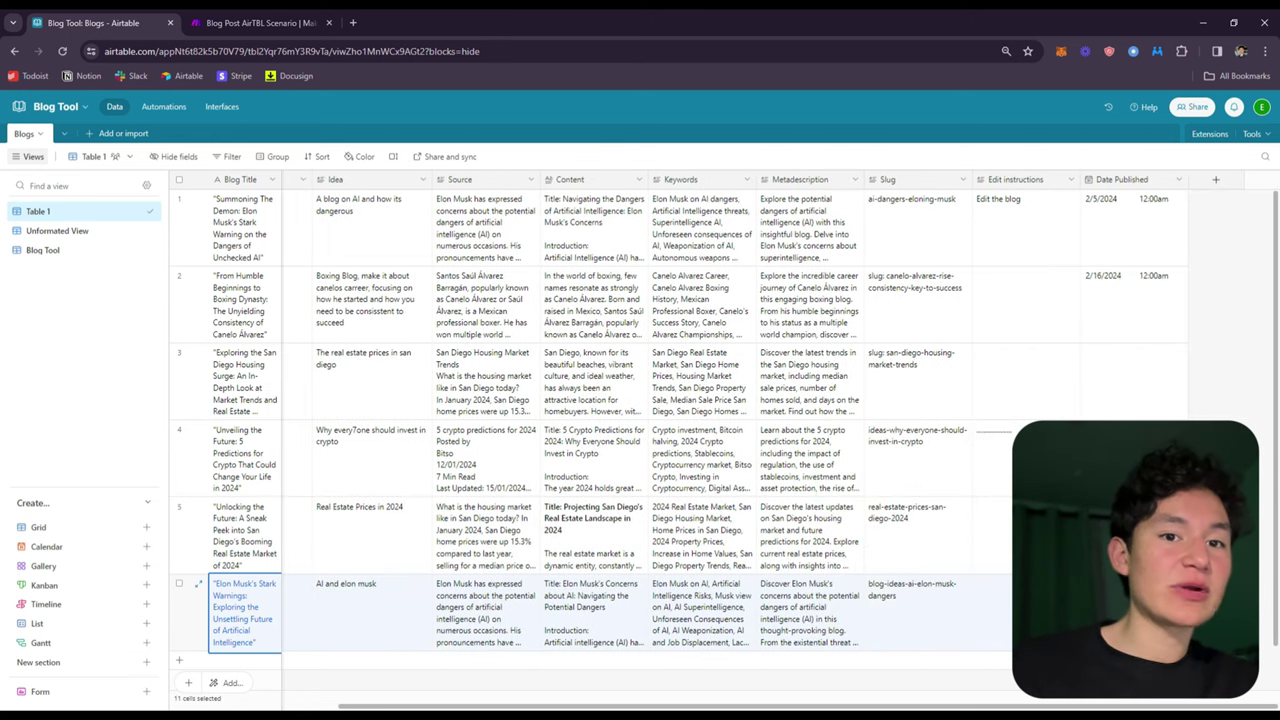
left_click(990, 612)
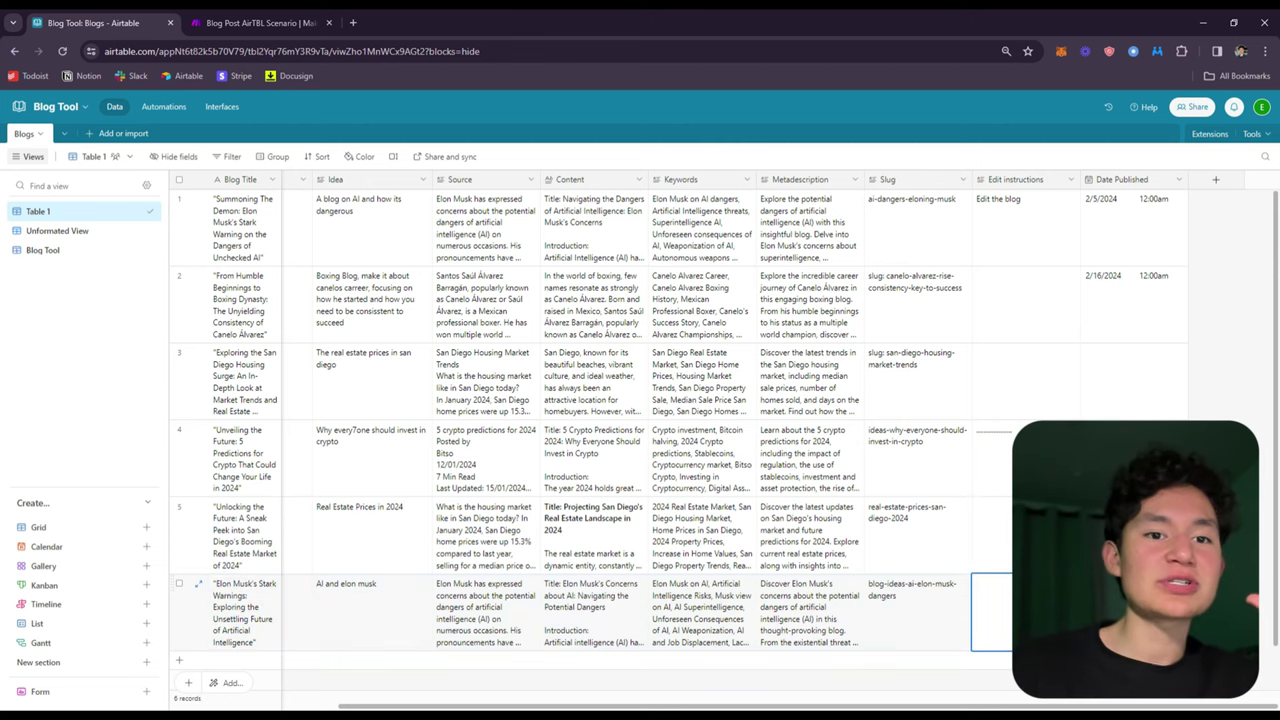
left_click(494, 622)
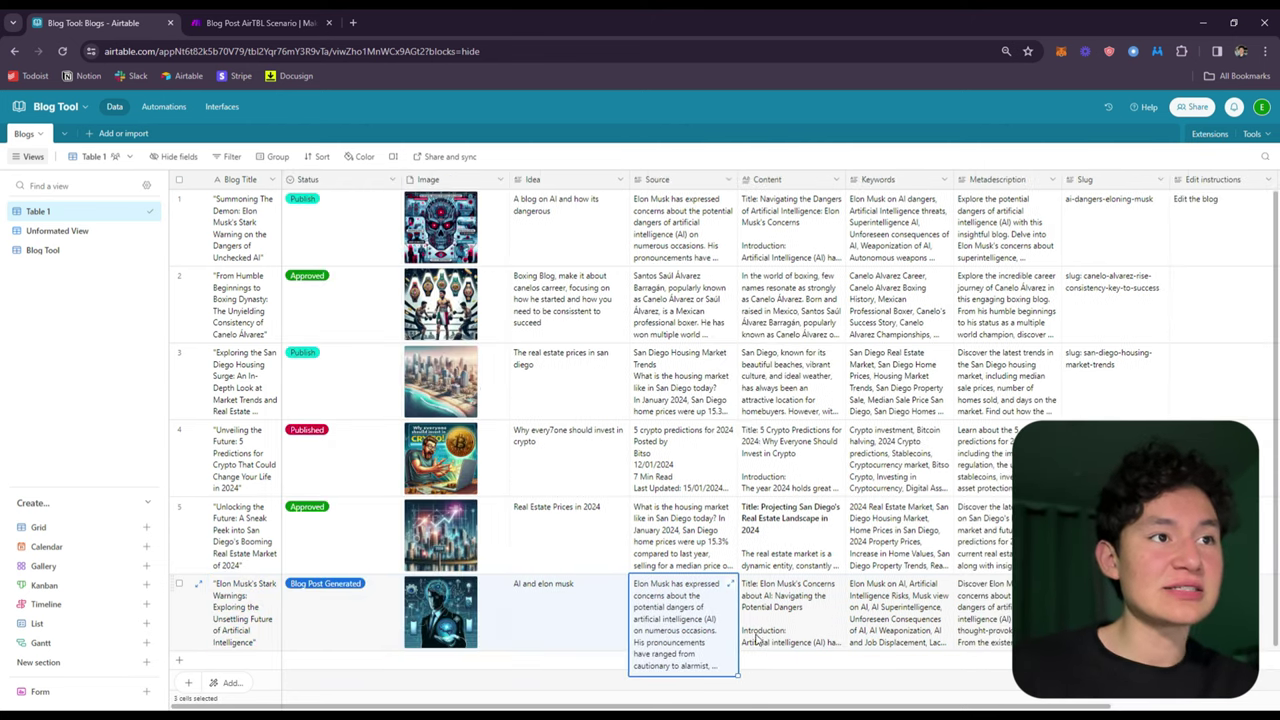
Fill the "AI and elon musk" record's Edit instructions with "Make it more as a a business professional wrote it".
scroll(1000, 630, "right", 2)
left_click(1116, 632)
type("Make")
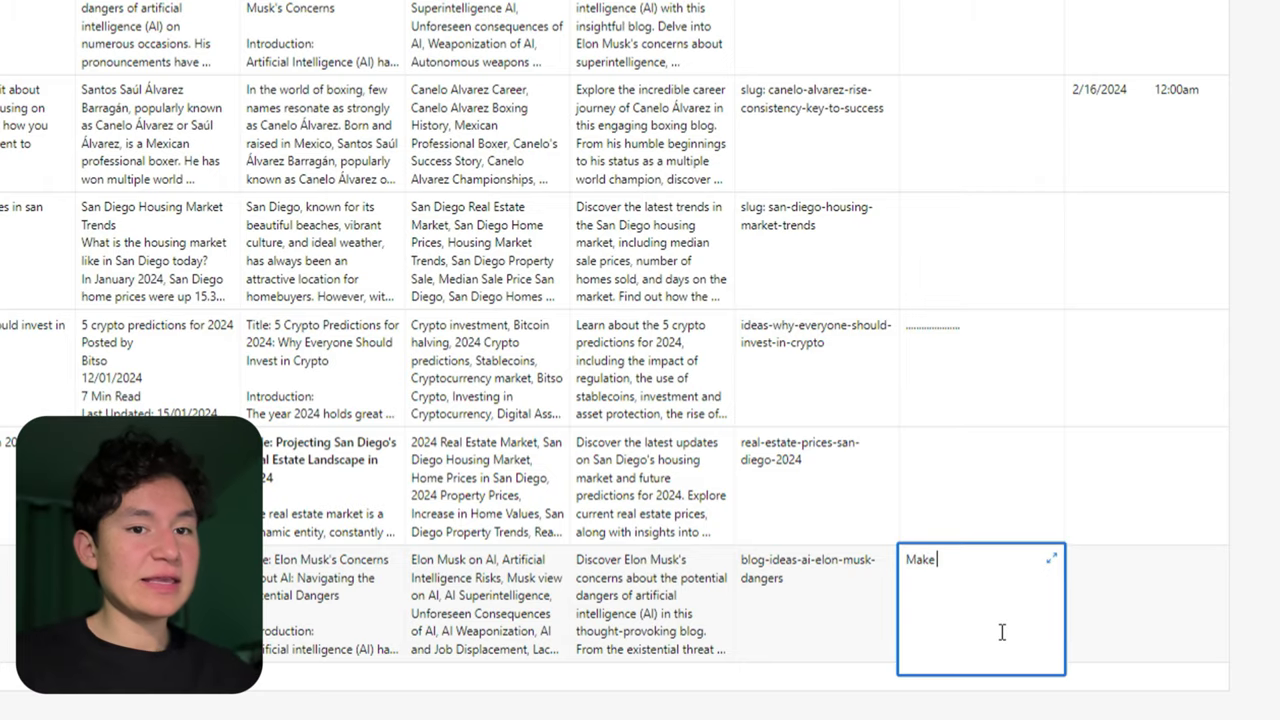
type(" it more ")
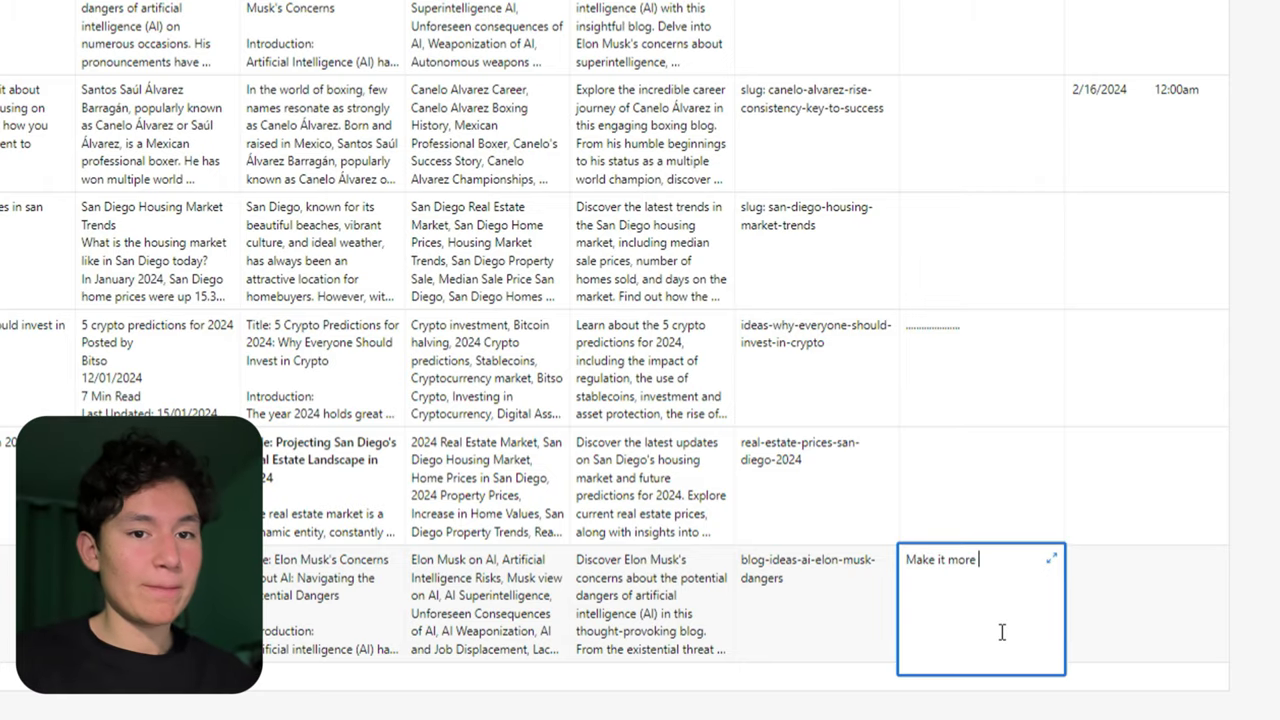
type("as a a bu")
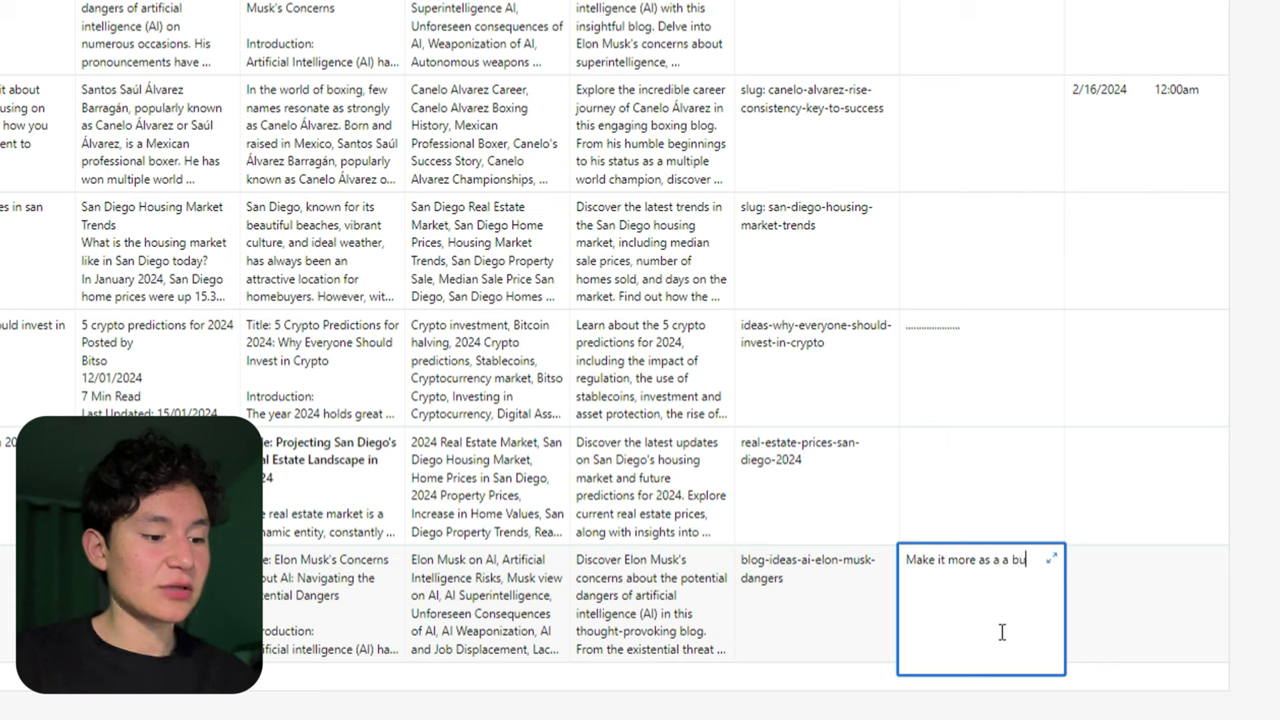
type("siness professional wrote it")
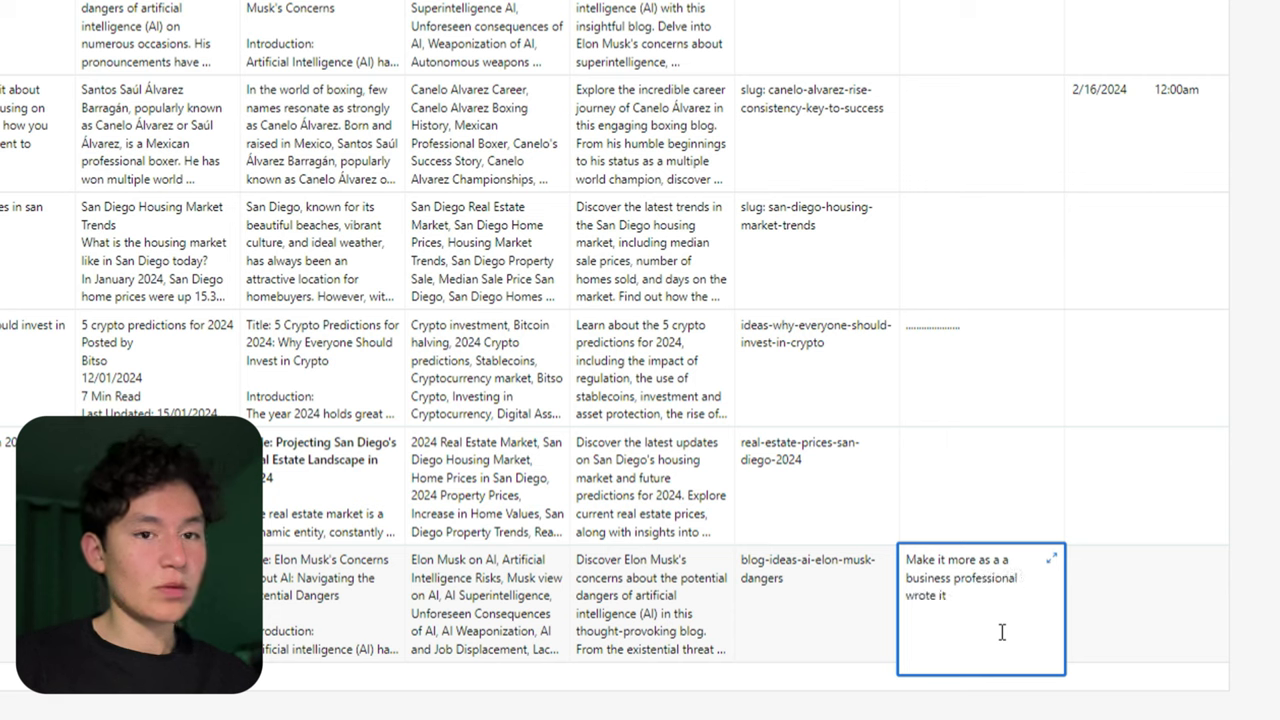
left_click(884, 614)
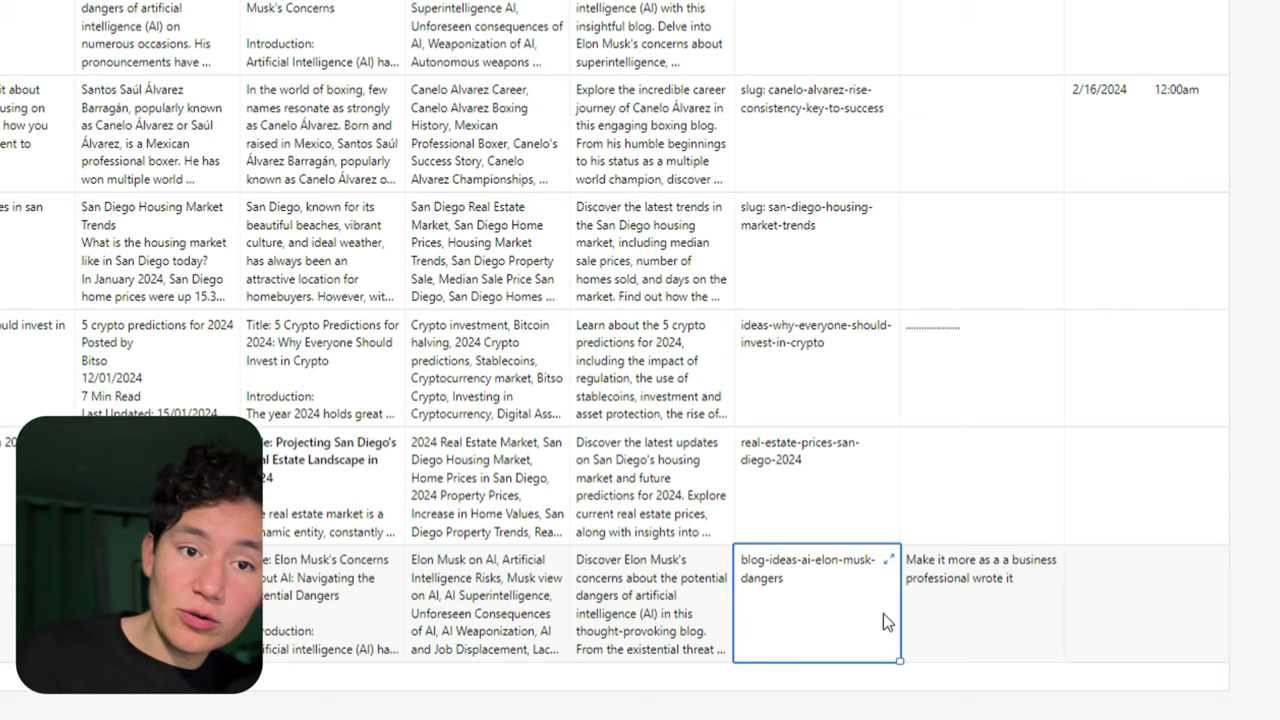
left_click(952, 600)
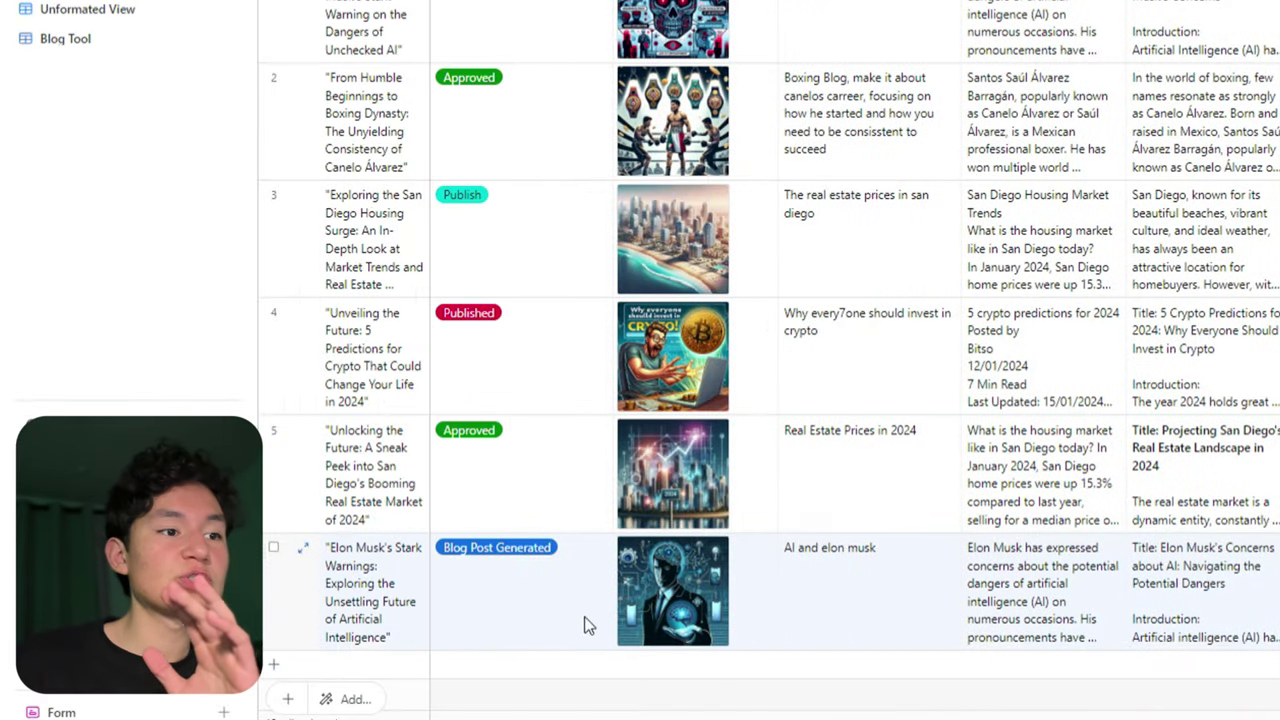
Set the "AI and elon musk" record's Status to Edit.
left_click(584, 616)
left_click(509, 540)
left_click(499, 490)
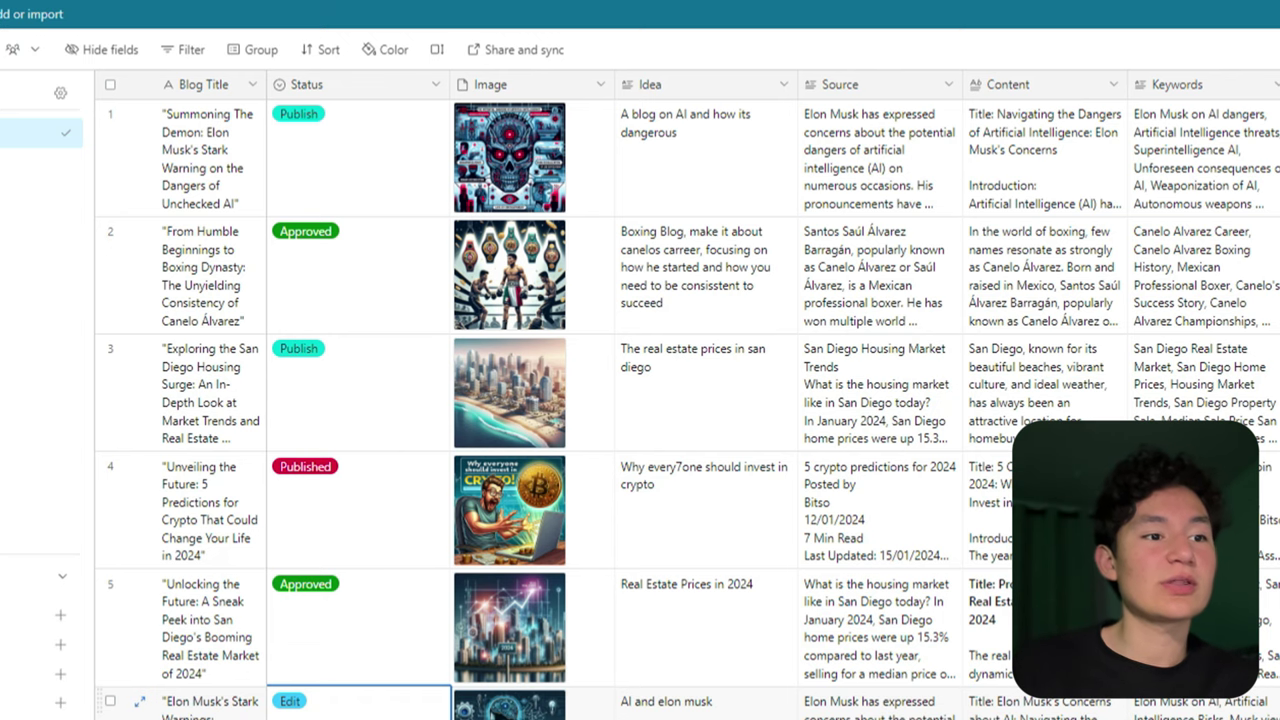
Expand the "AI and elon musk" record, review its fields from Source through Edit instructions, and close it.
left_click(210, 701)
key("Return")
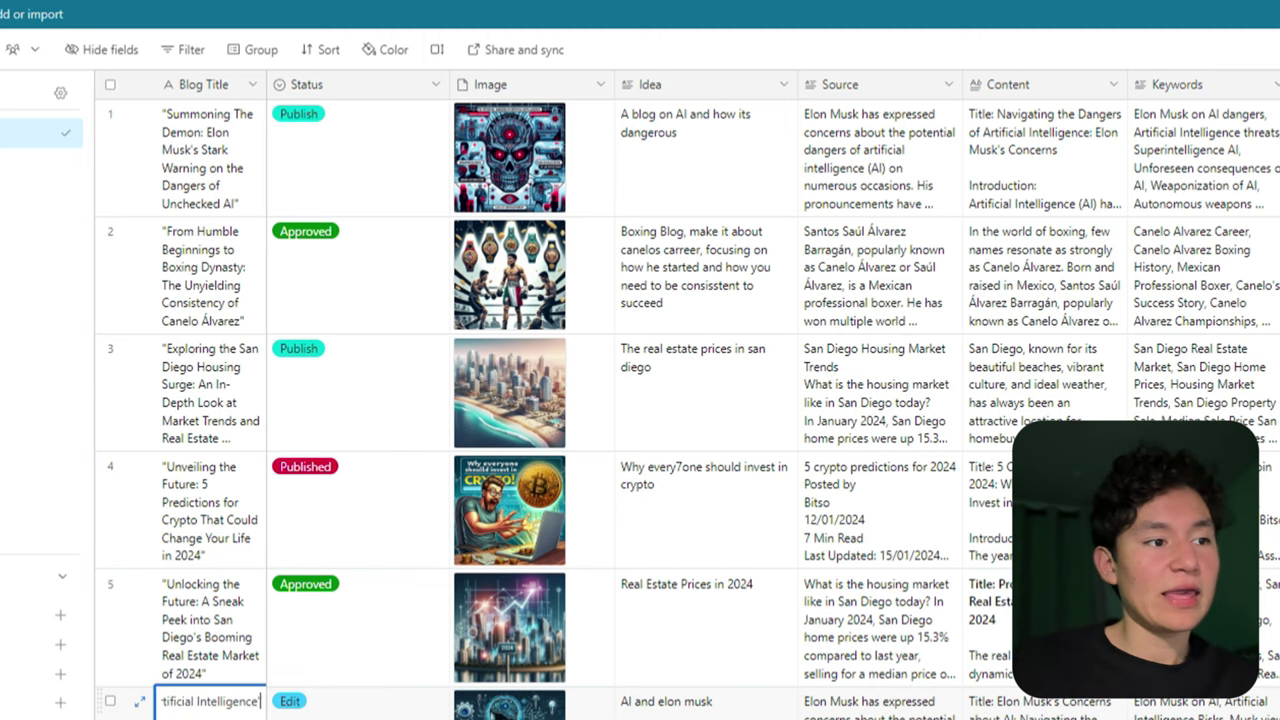
left_click(139, 701)
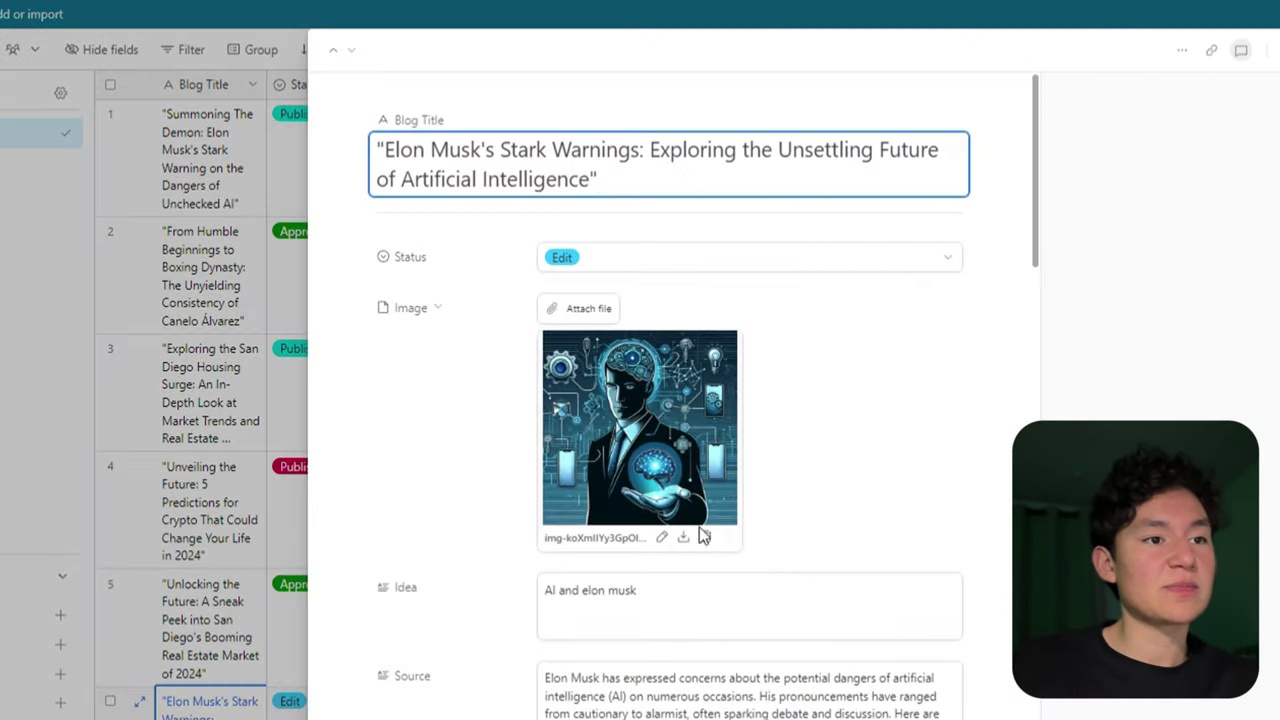
scroll(531, 453, "down", 10)
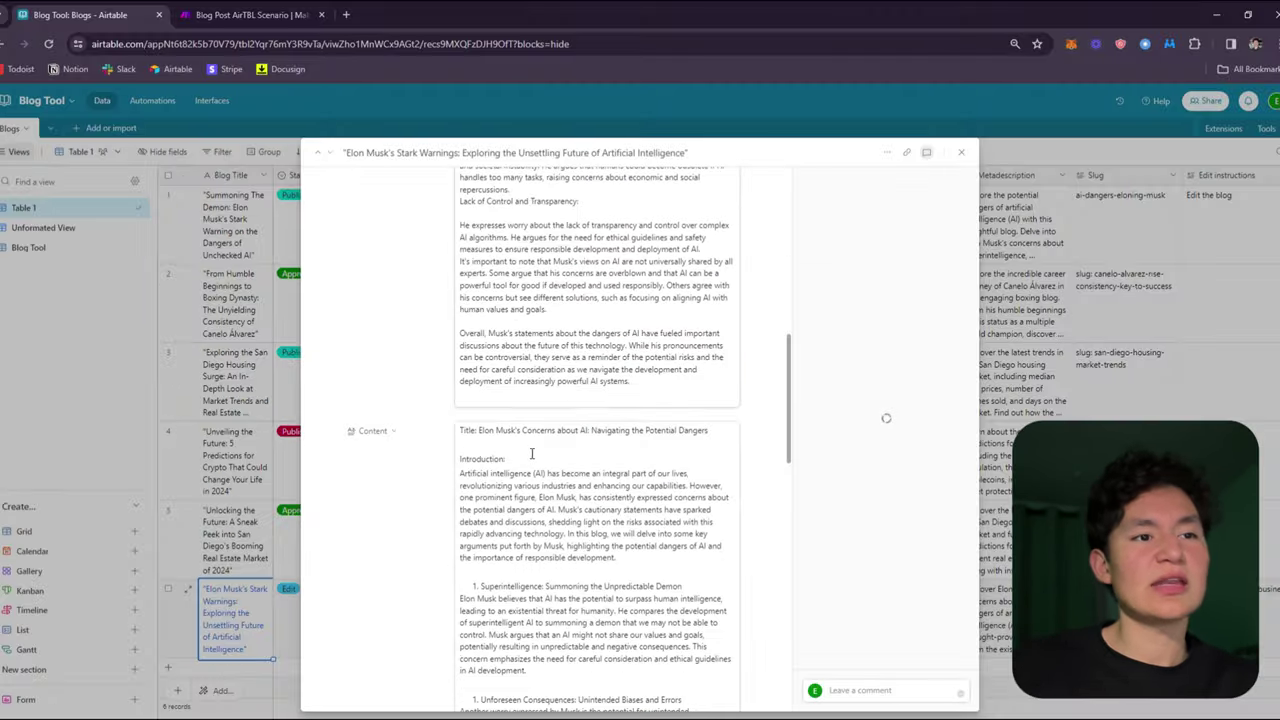
scroll(531, 453, "down", 15)
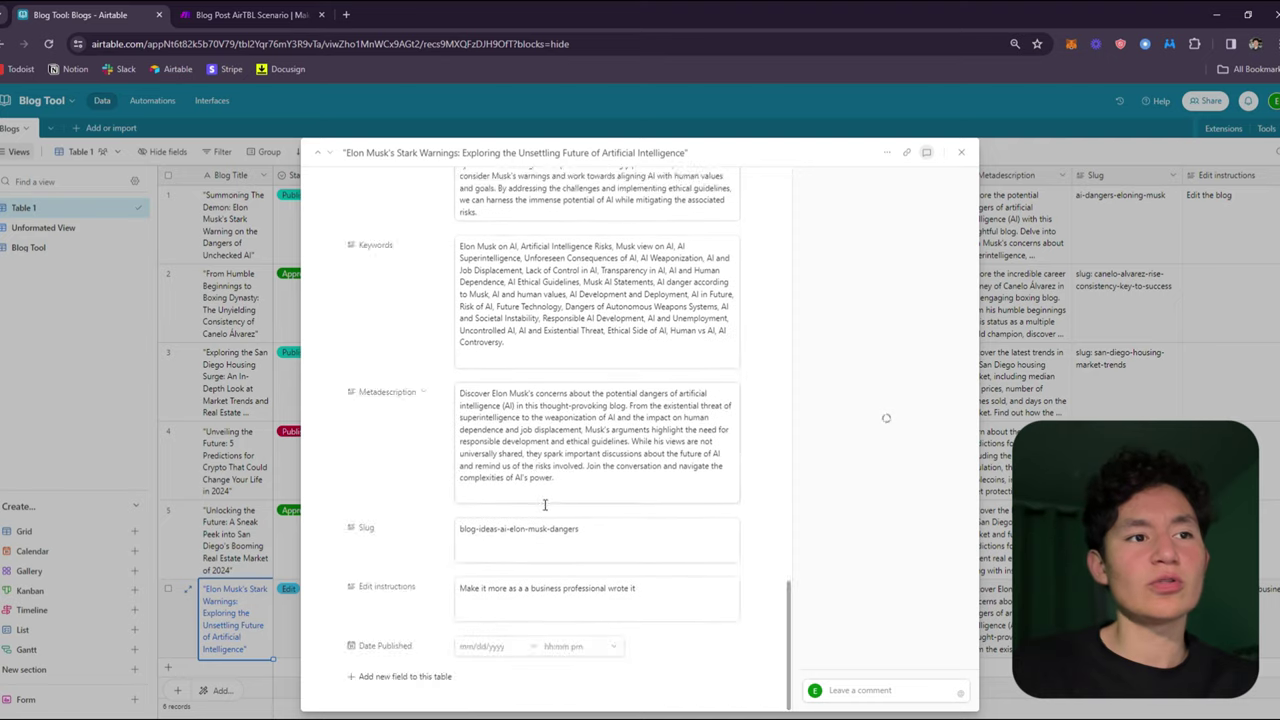
scroll(531, 500, "up", 20)
scroll(531, 516, "up", 10)
key("Escape")
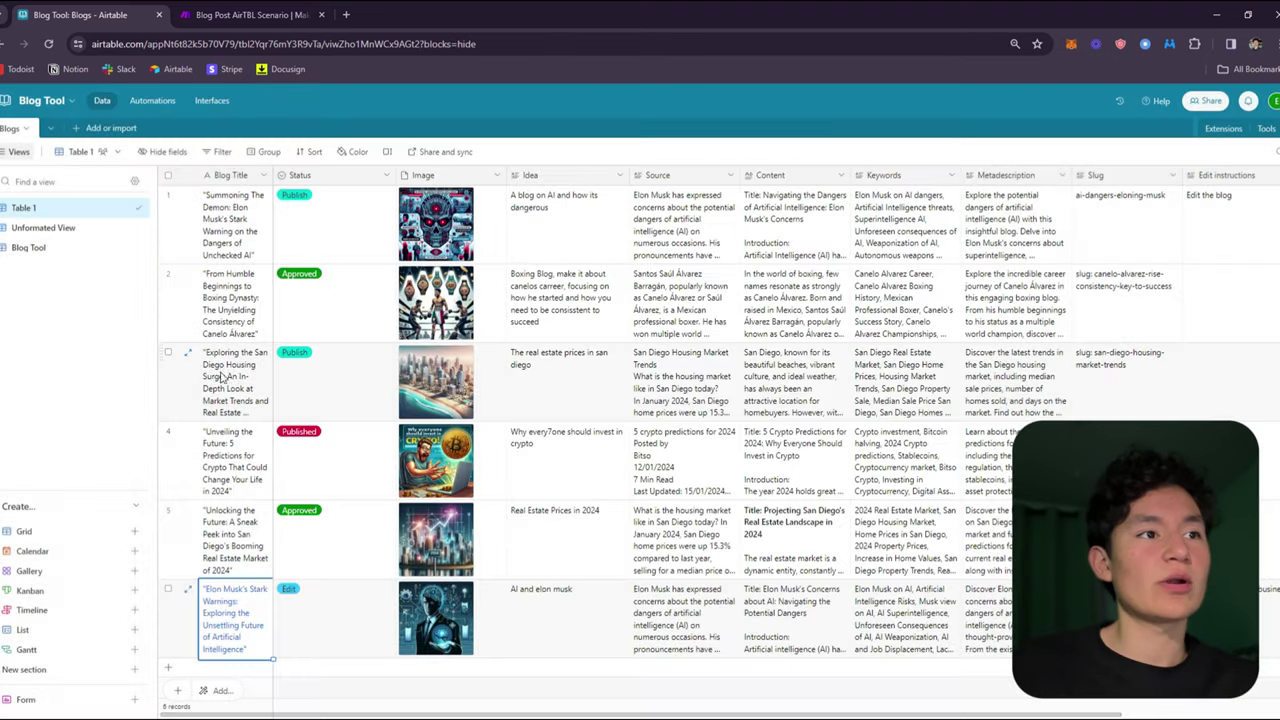
Check the scenario run in Make, then return to Airtable and read the record's edited Content in full.
left_click(252, 15)
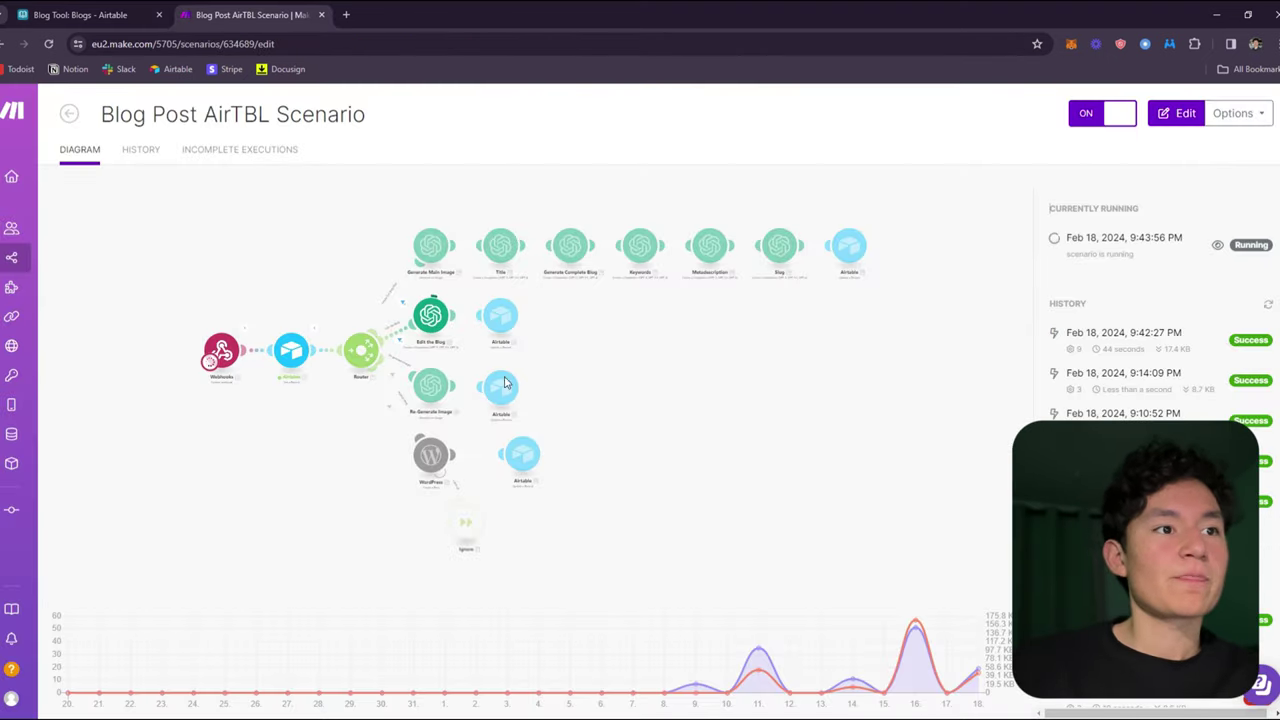
left_click(124, 8)
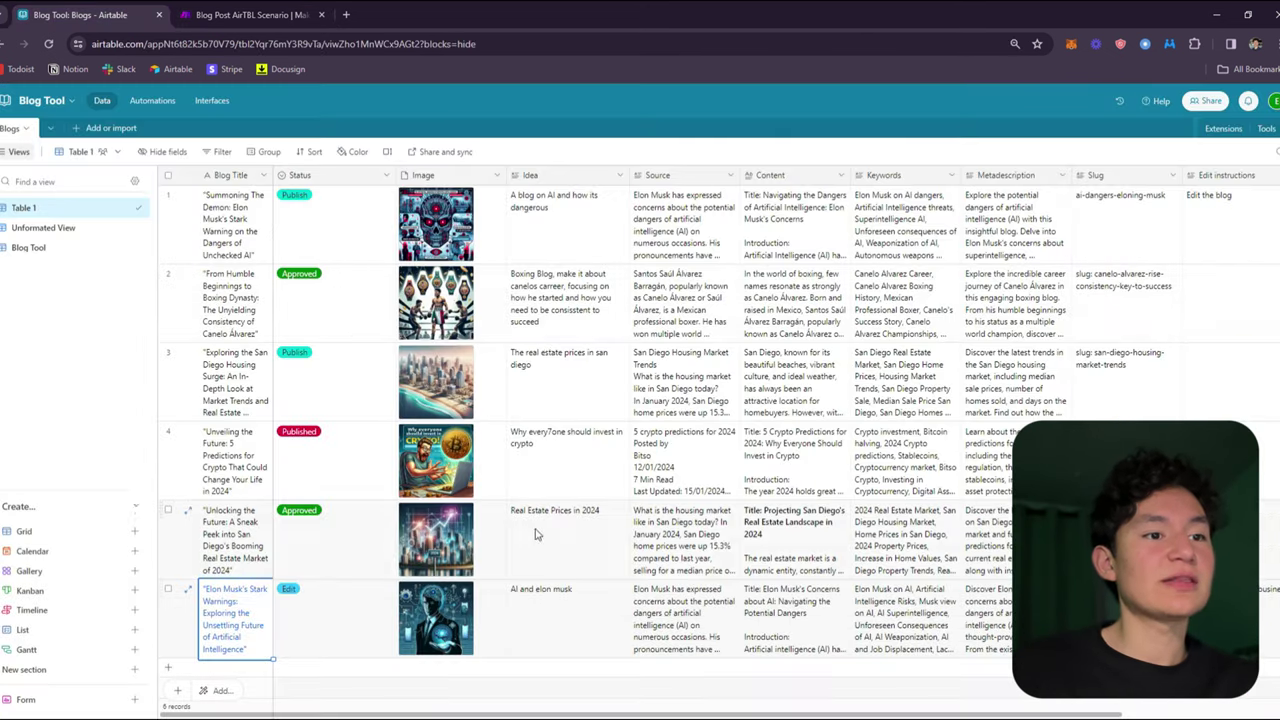
left_click_drag(683, 634, 858, 625)
left_click(820, 634)
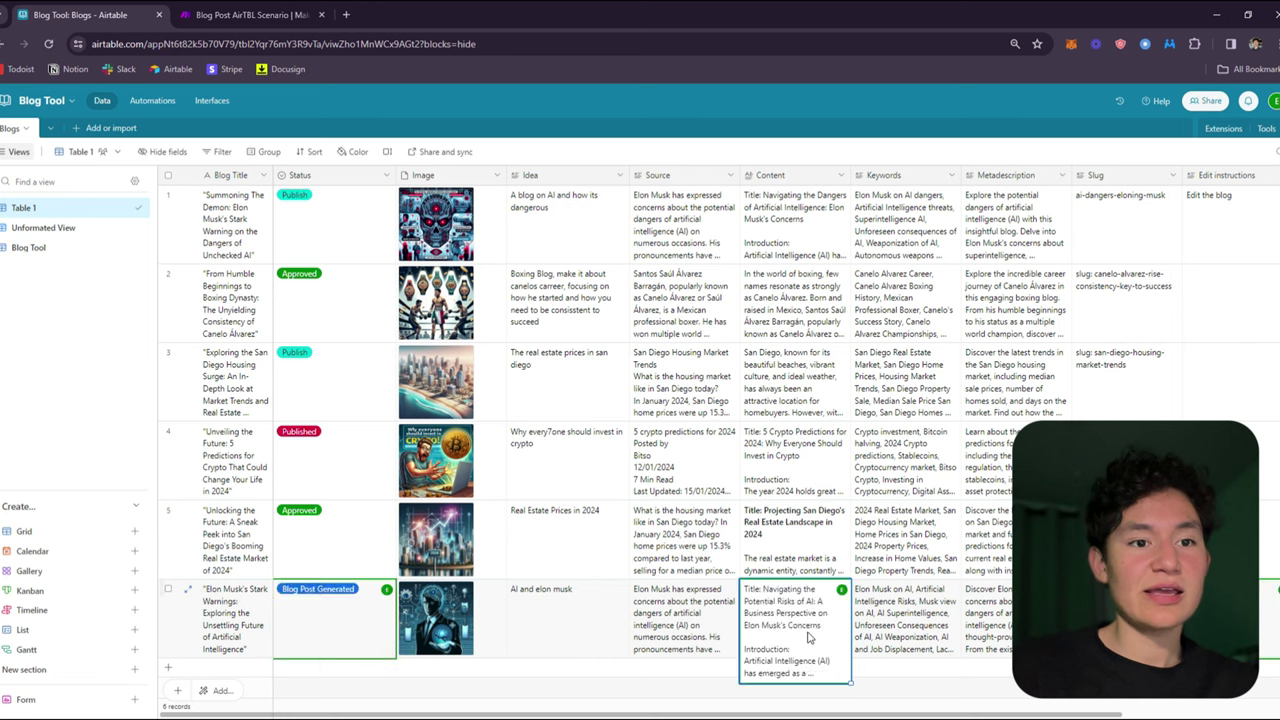
left_click(797, 630)
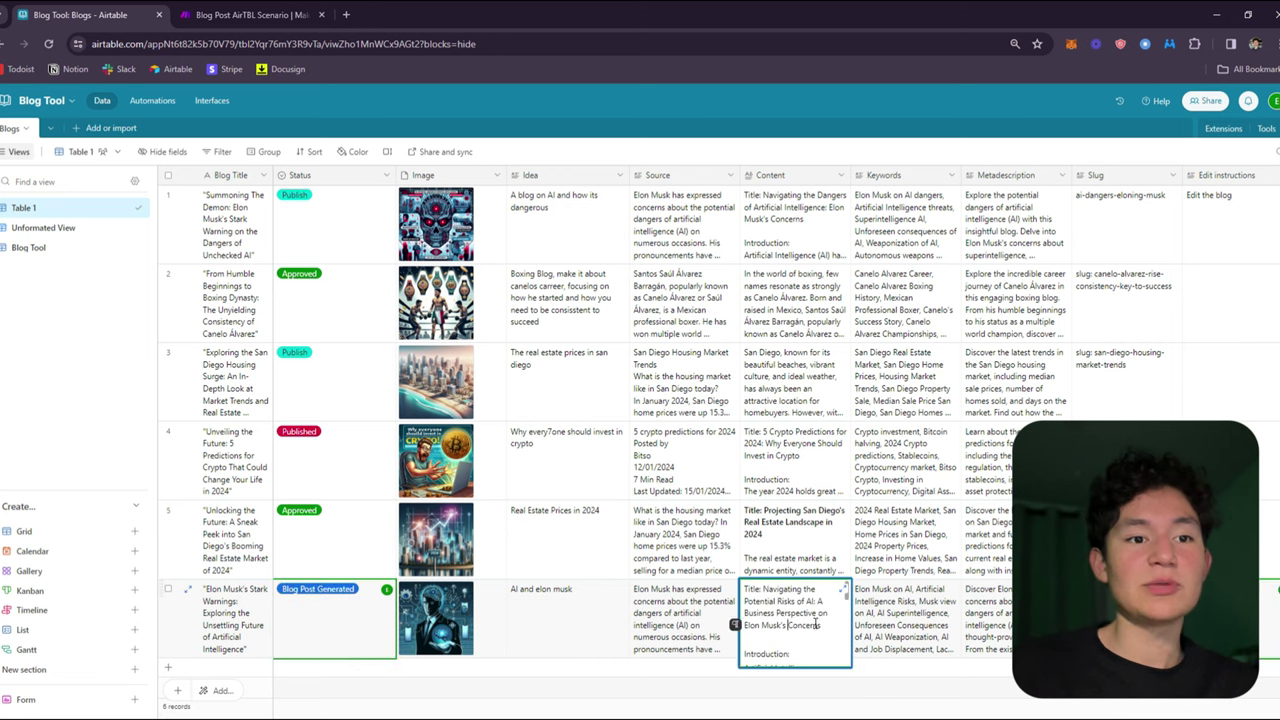
scroll(815, 624, "down", 5)
left_click(843, 597)
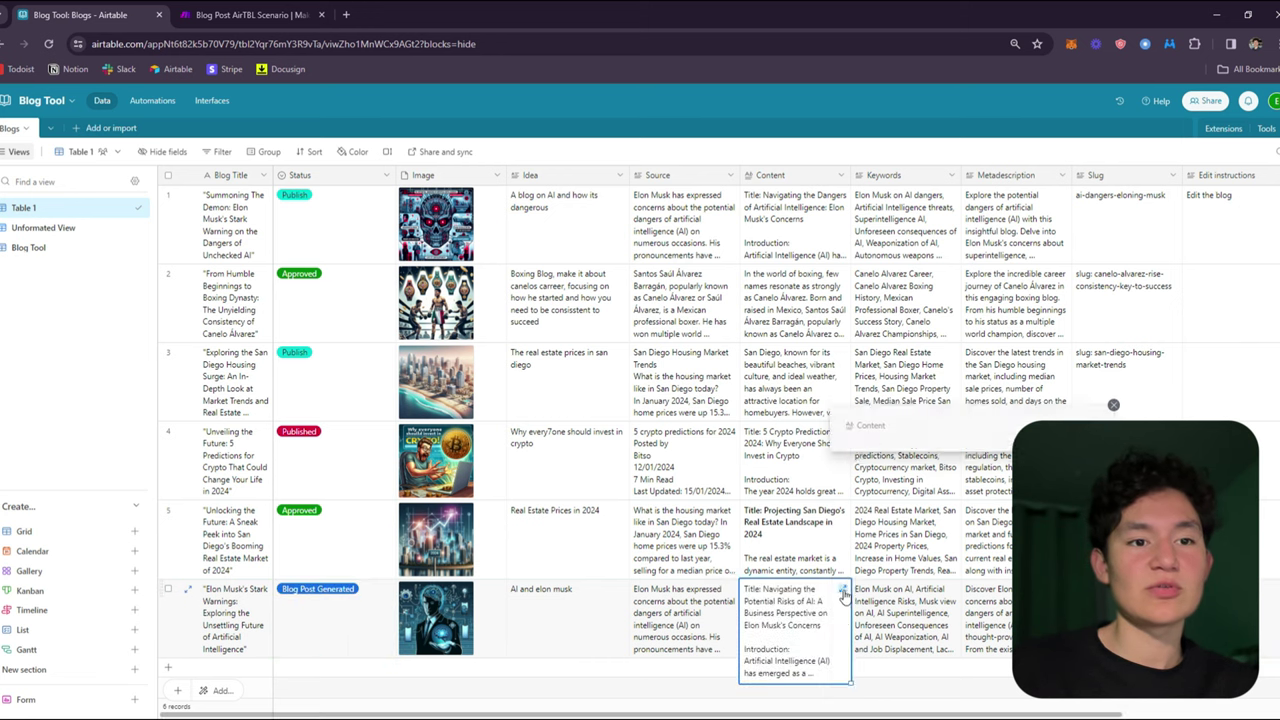
scroll(915, 507, "down", 10)
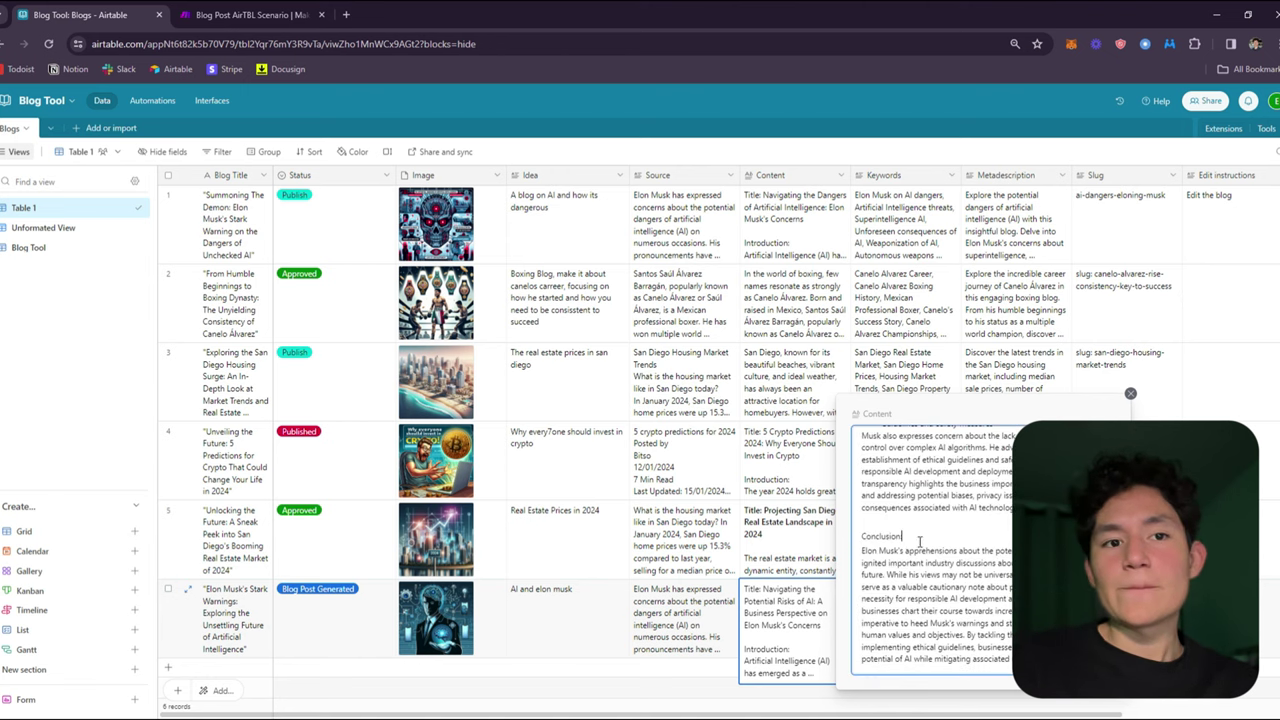
key("Escape")
Preview the "AI and elon musk" record's image attachment and close the preview.
left_click(588, 610)
left_click(632, 622)
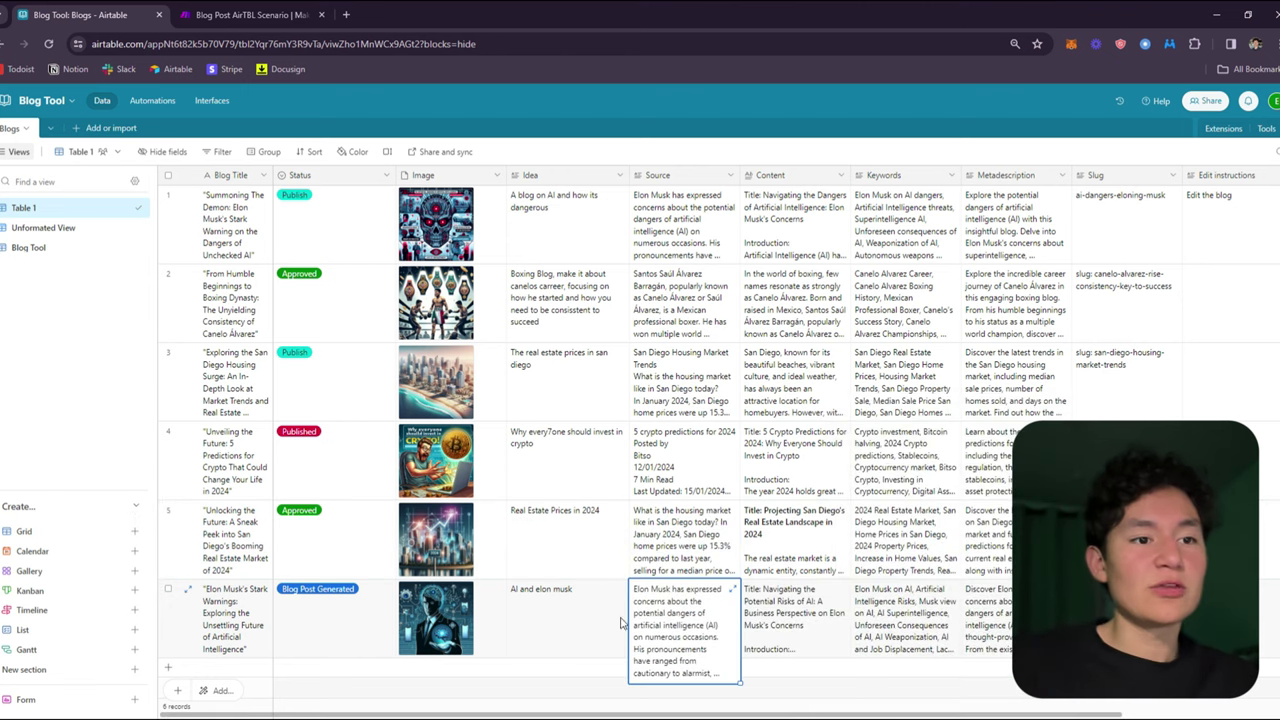
left_click(428, 629)
left_click(428, 629)
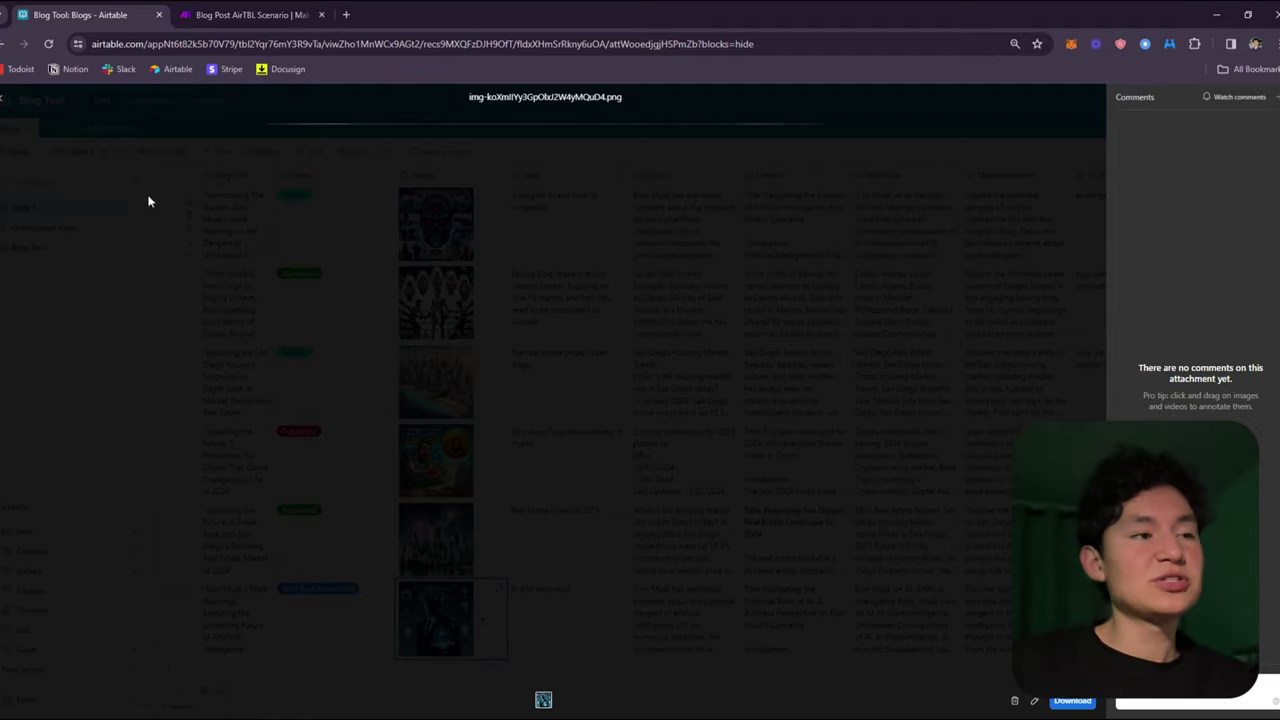
key("Escape")
Replace the "AI and elon musk" record's Edit instructions with "Realistic image".
left_click(1220, 607)
type("TYPE")
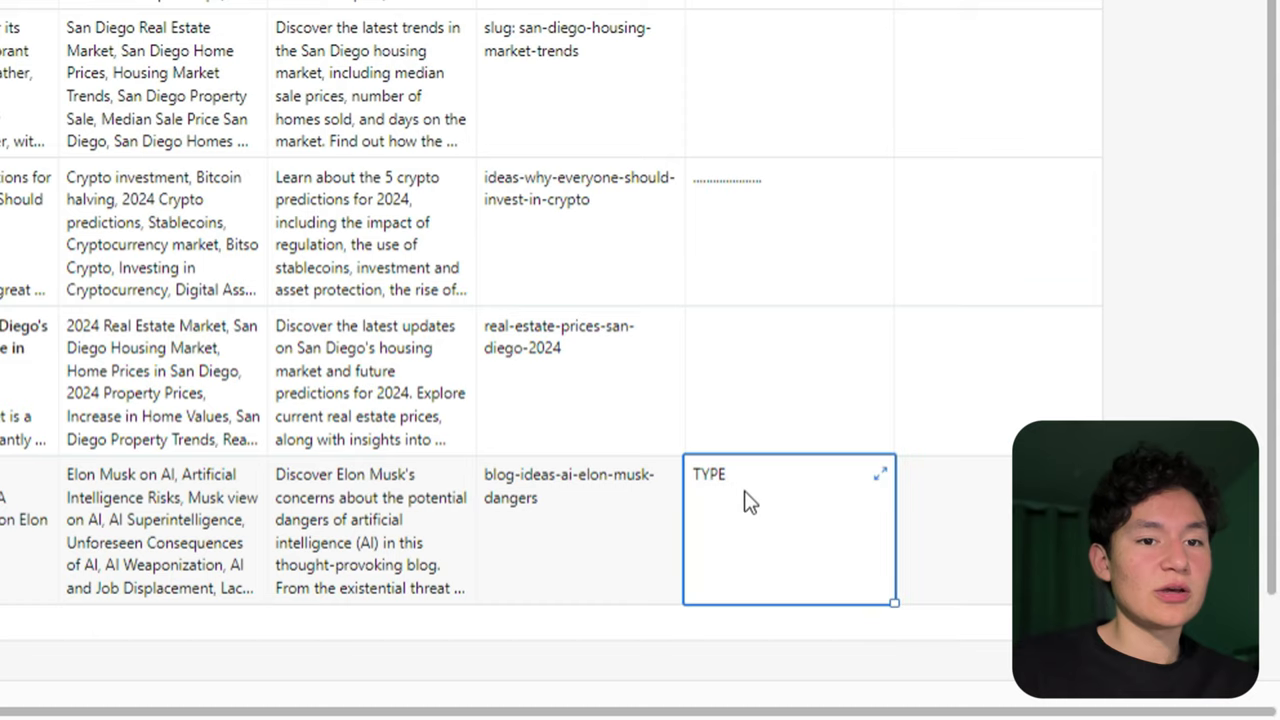
key("ctrl+a")
key("BackSpace")
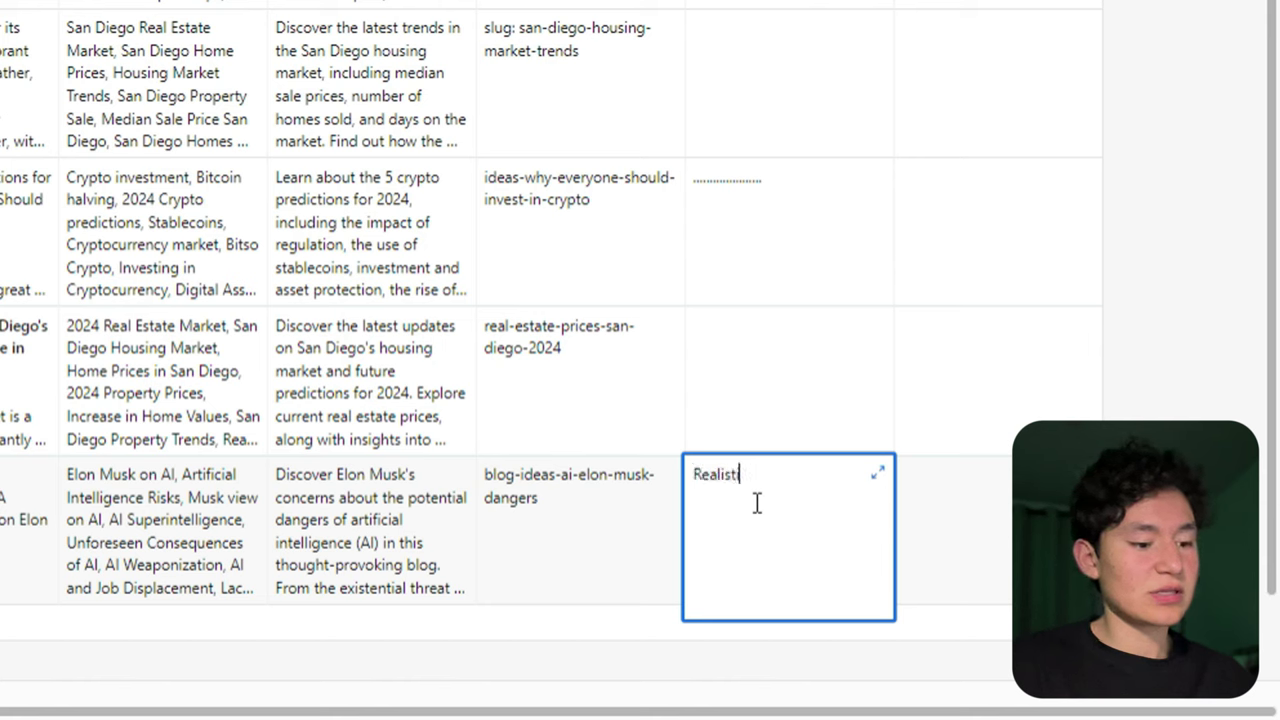
type("Realistic image")
left_click(56, 526)
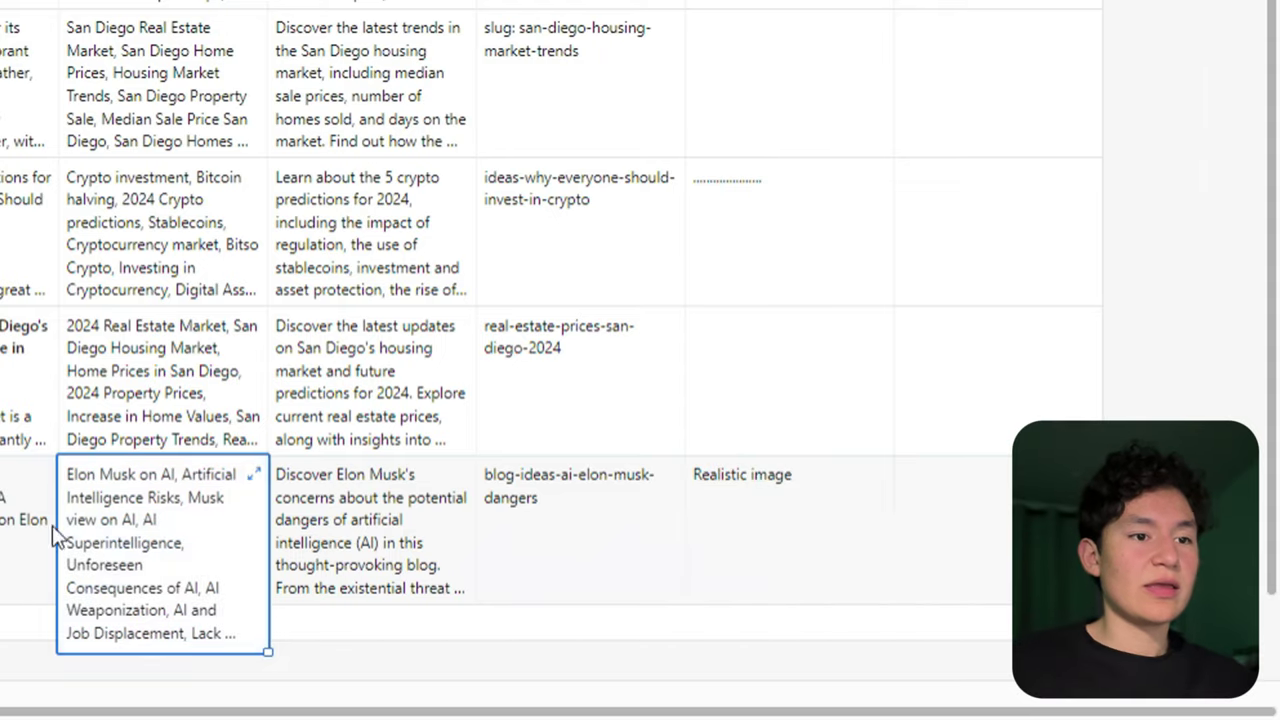
Set the "AI and elon musk" record's Status to Regenerate Images.
left_click(300, 612)
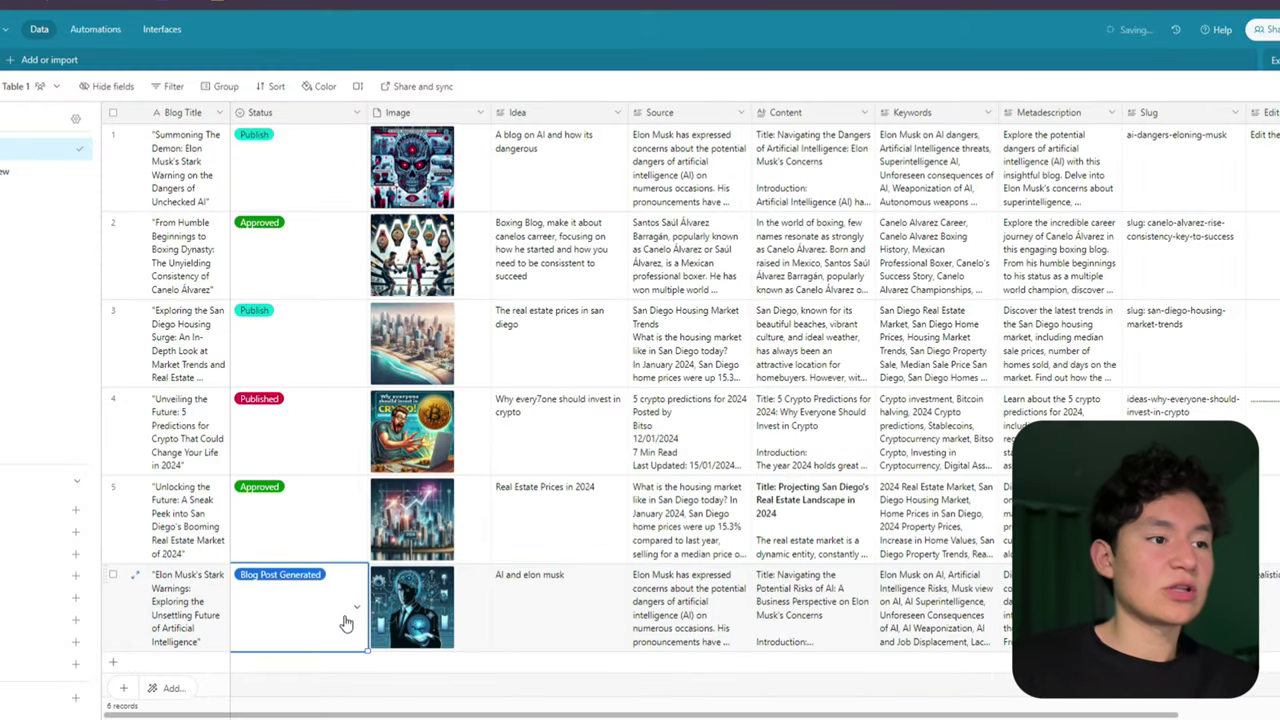
left_click(345, 624)
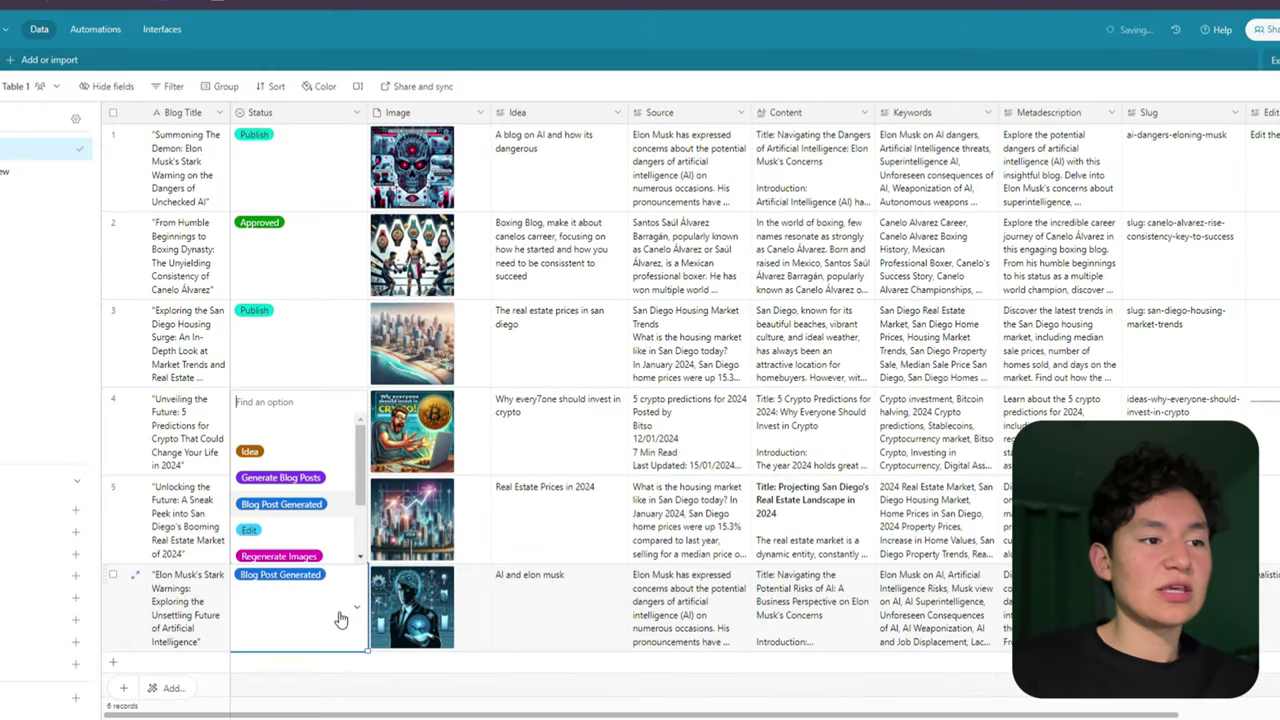
left_click(293, 481)
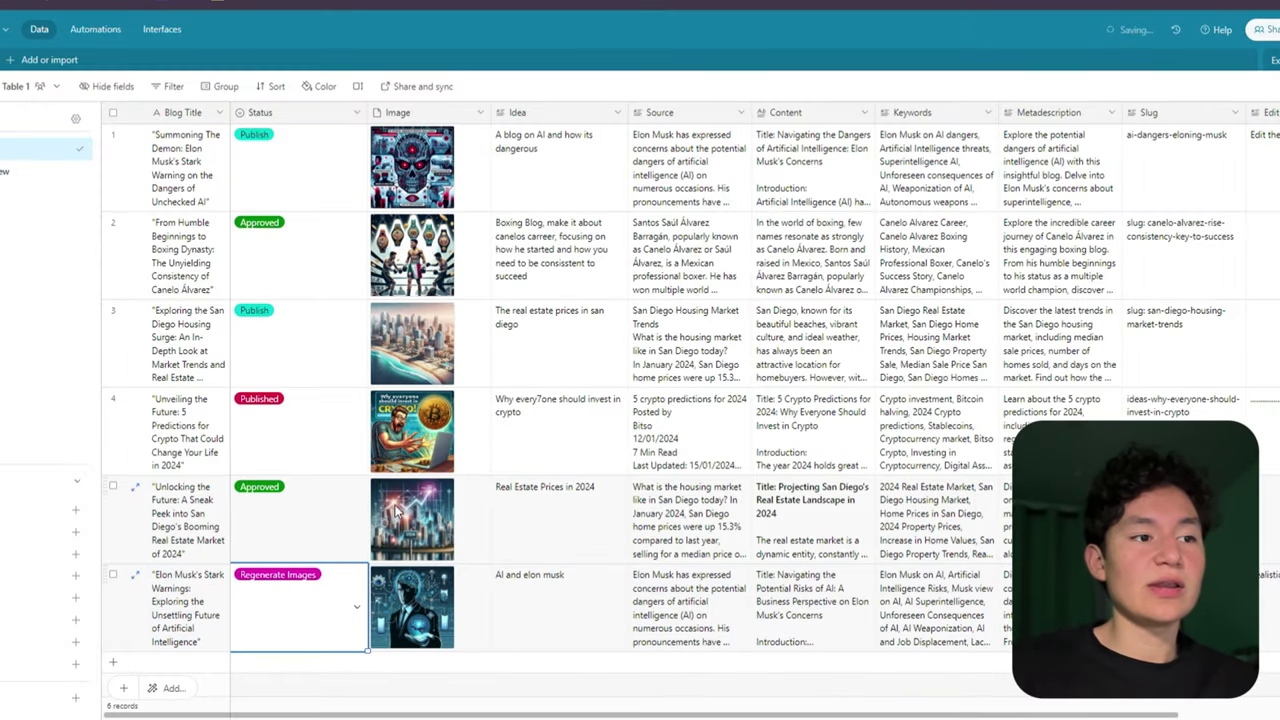
left_click(462, 610)
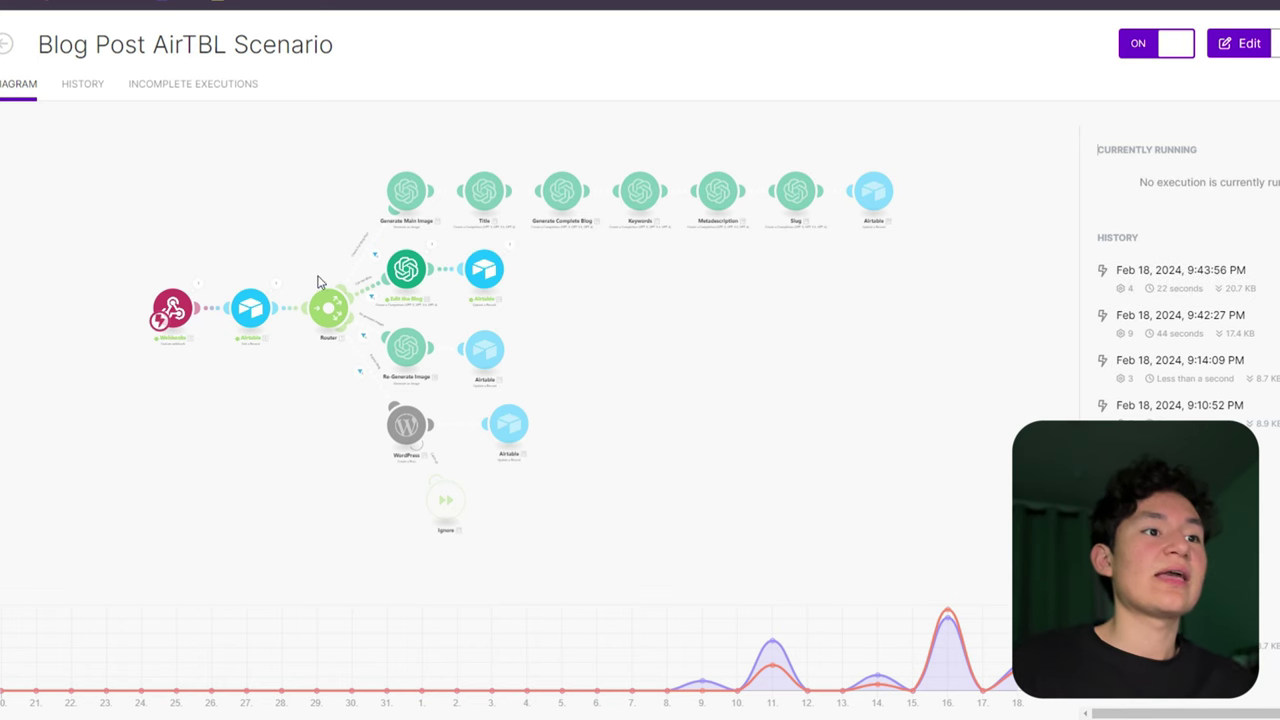
Inspect the Blog Post AirTBL Scenario diagram in Make, then return to Airtable and select the record's regenerated image.
left_click(213, 205)
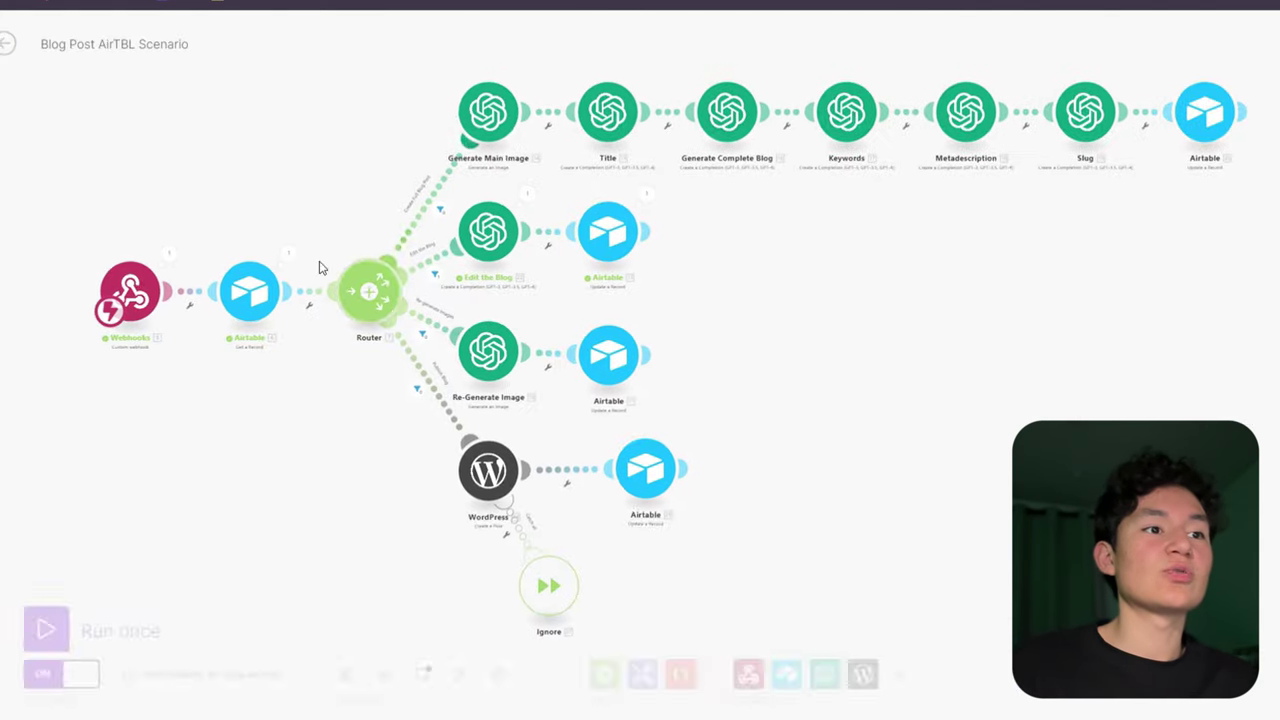
left_click(10, 46)
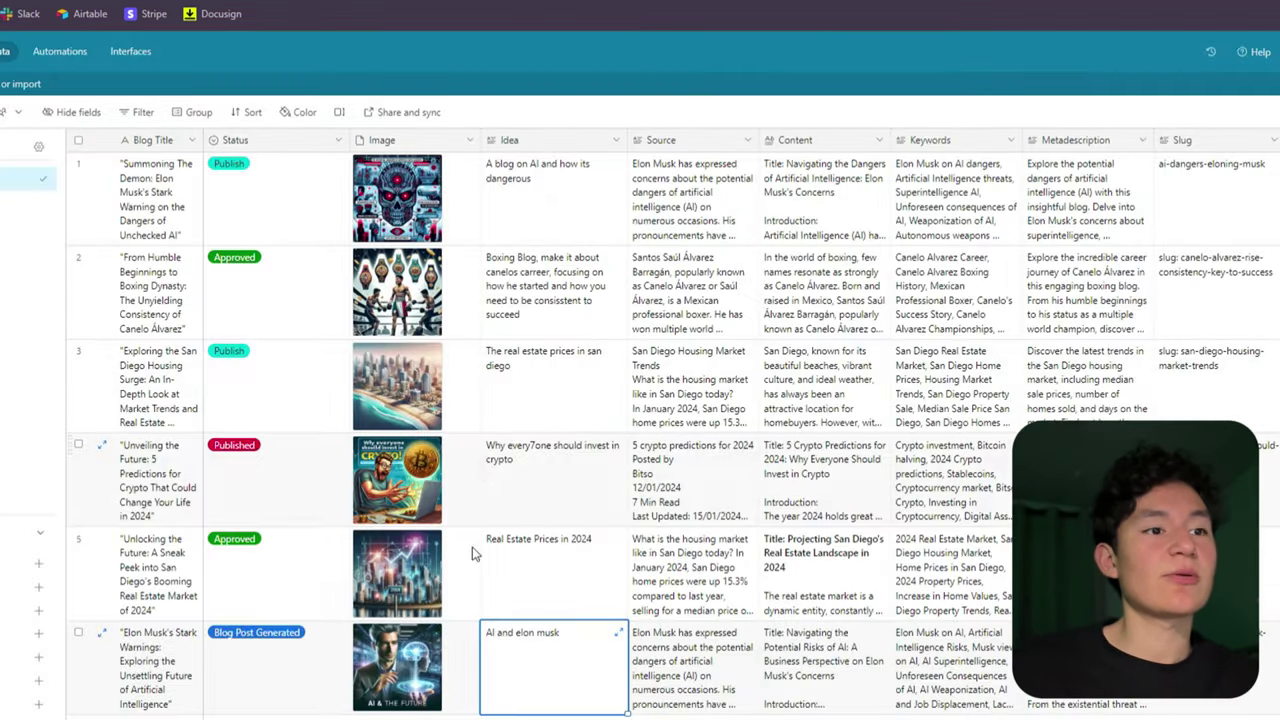
left_click(450, 690)
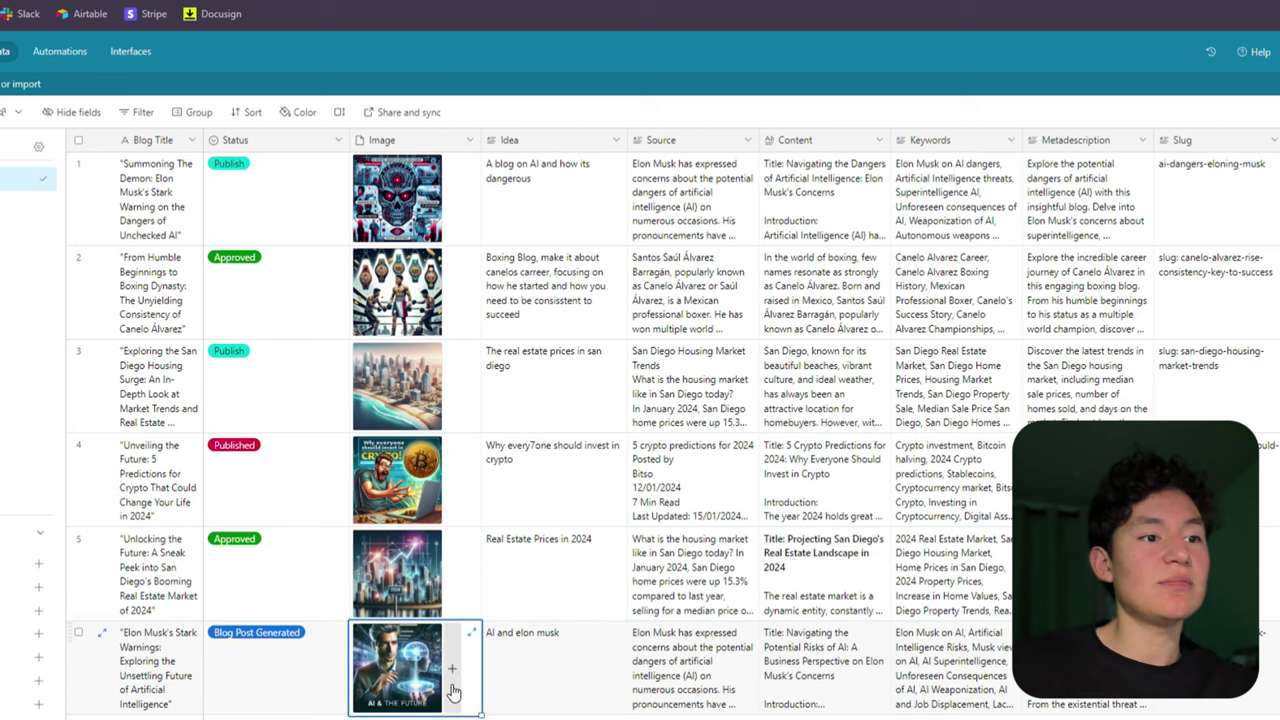
Preview the "AI and elon musk" record's regenerated image and close the preview.
left_click(370, 681)
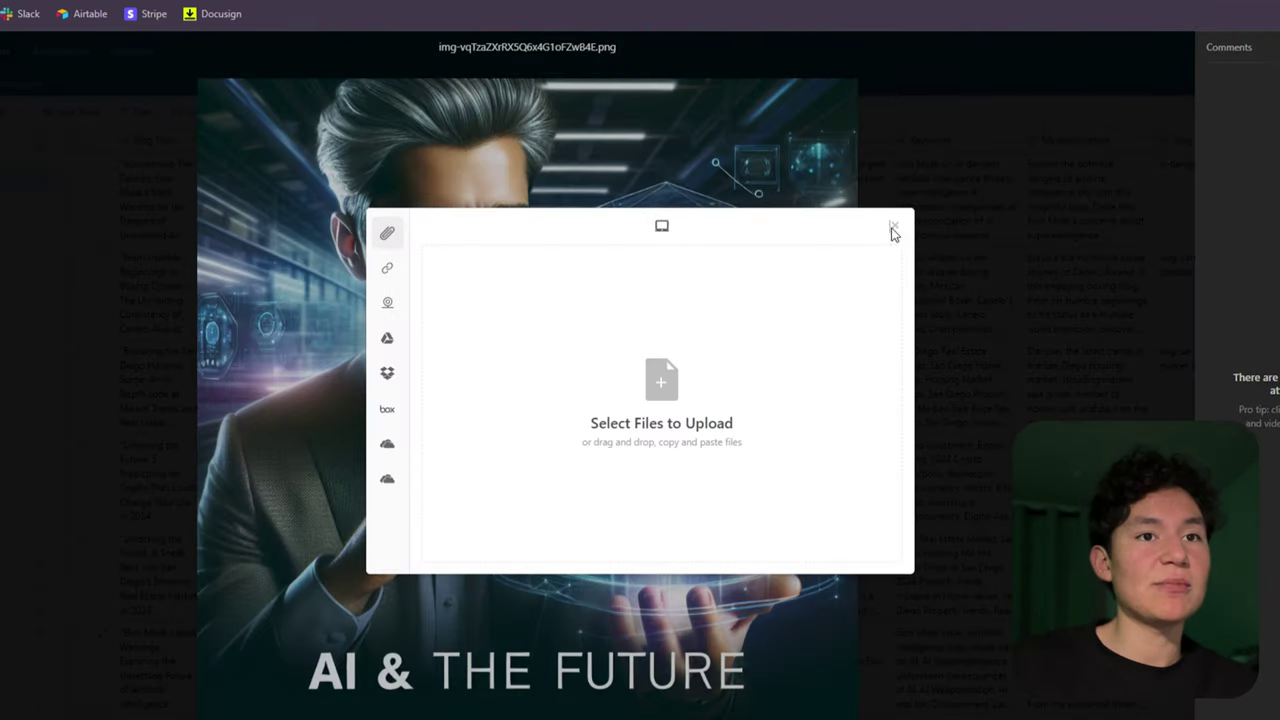
left_click(894, 231)
key("Escape")
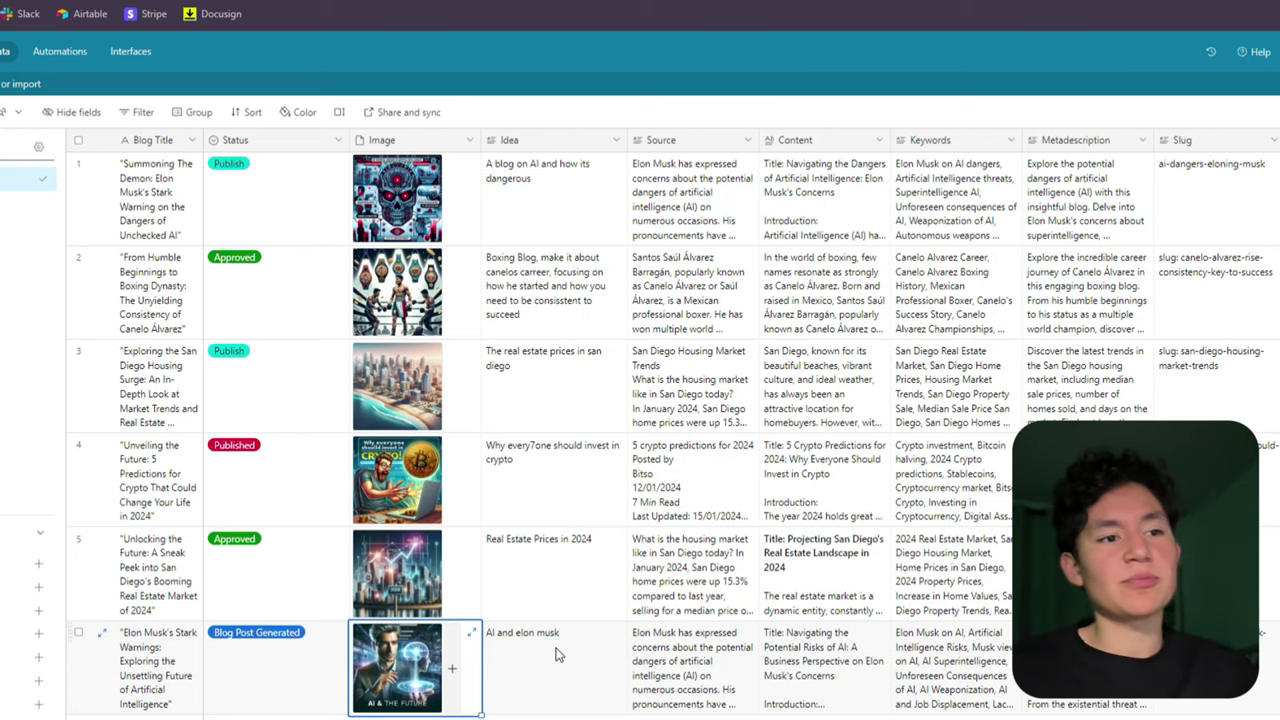
Advance the "AI and elon musk" record's Status to Approved and on to Publish.
left_click(264, 668)
left_click(304, 676)
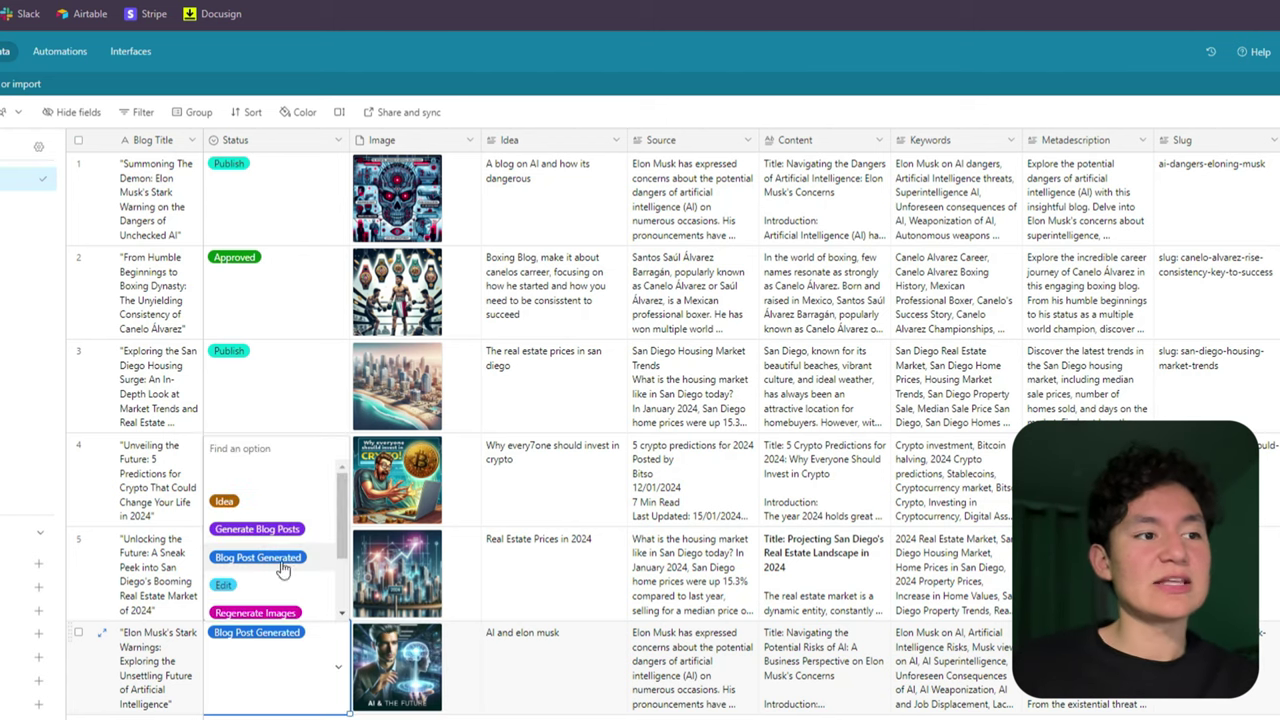
scroll(280, 560, "down", 2)
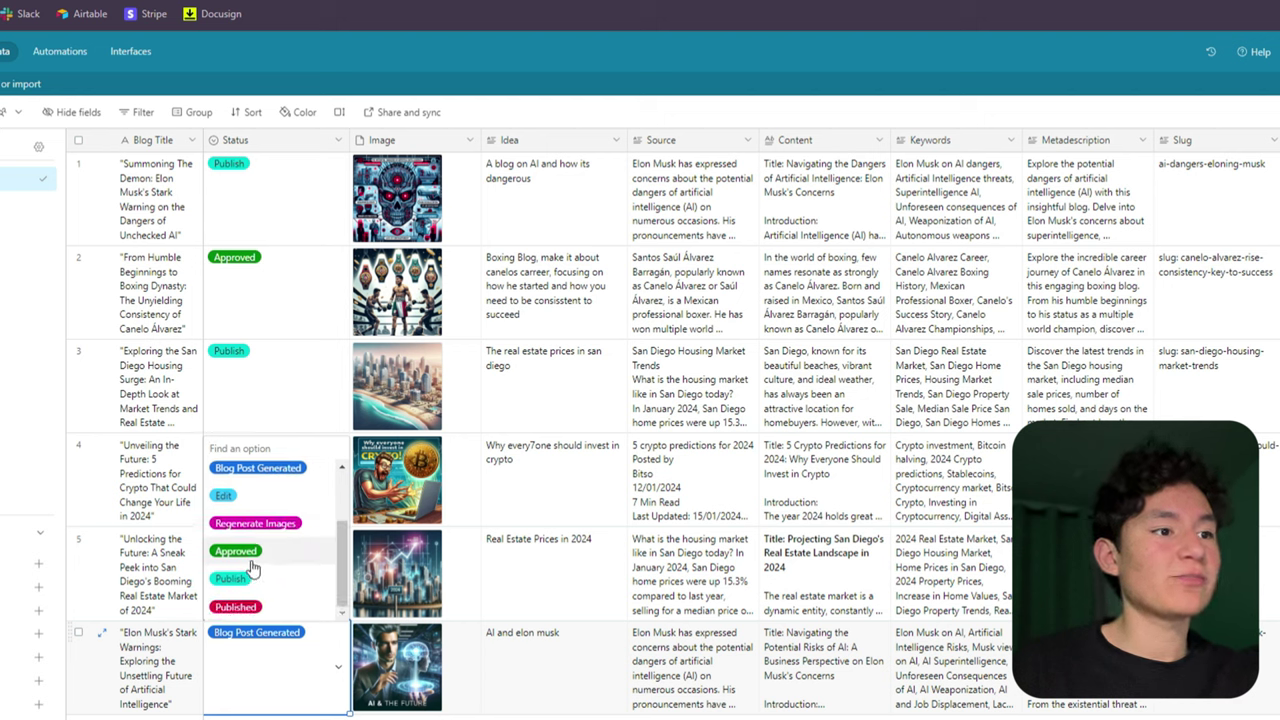
left_click(256, 560)
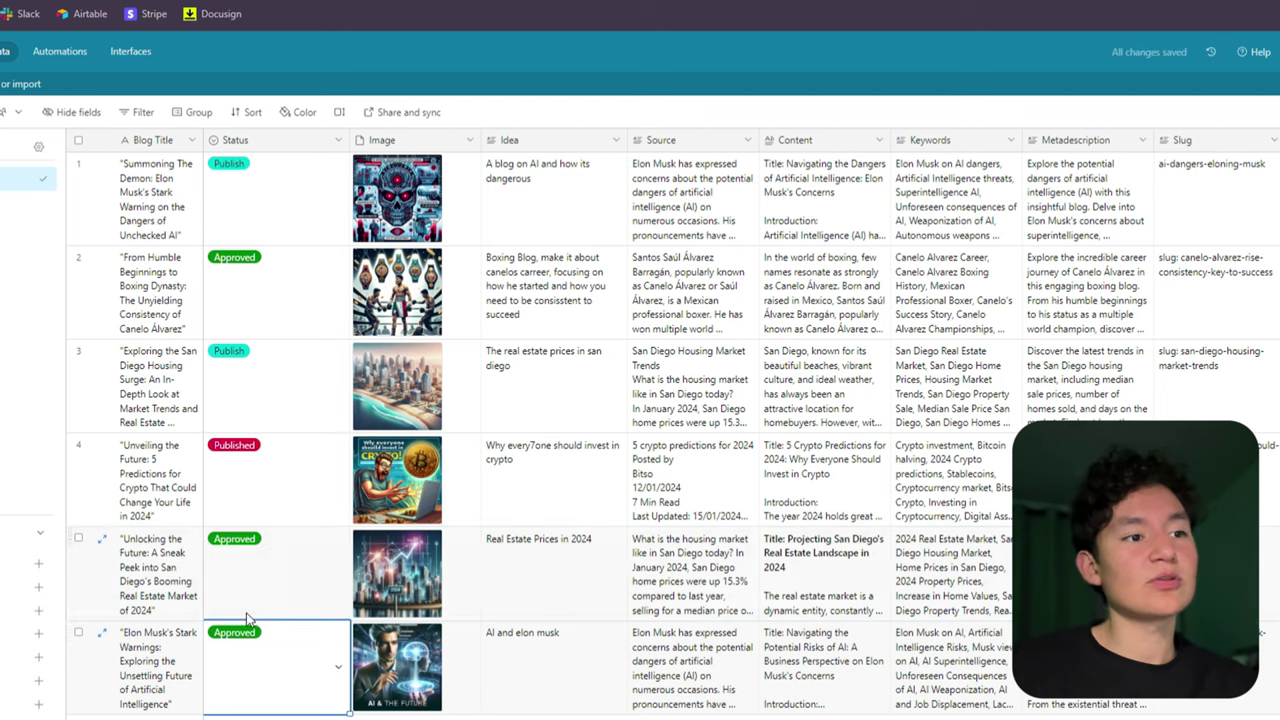
left_click(324, 674)
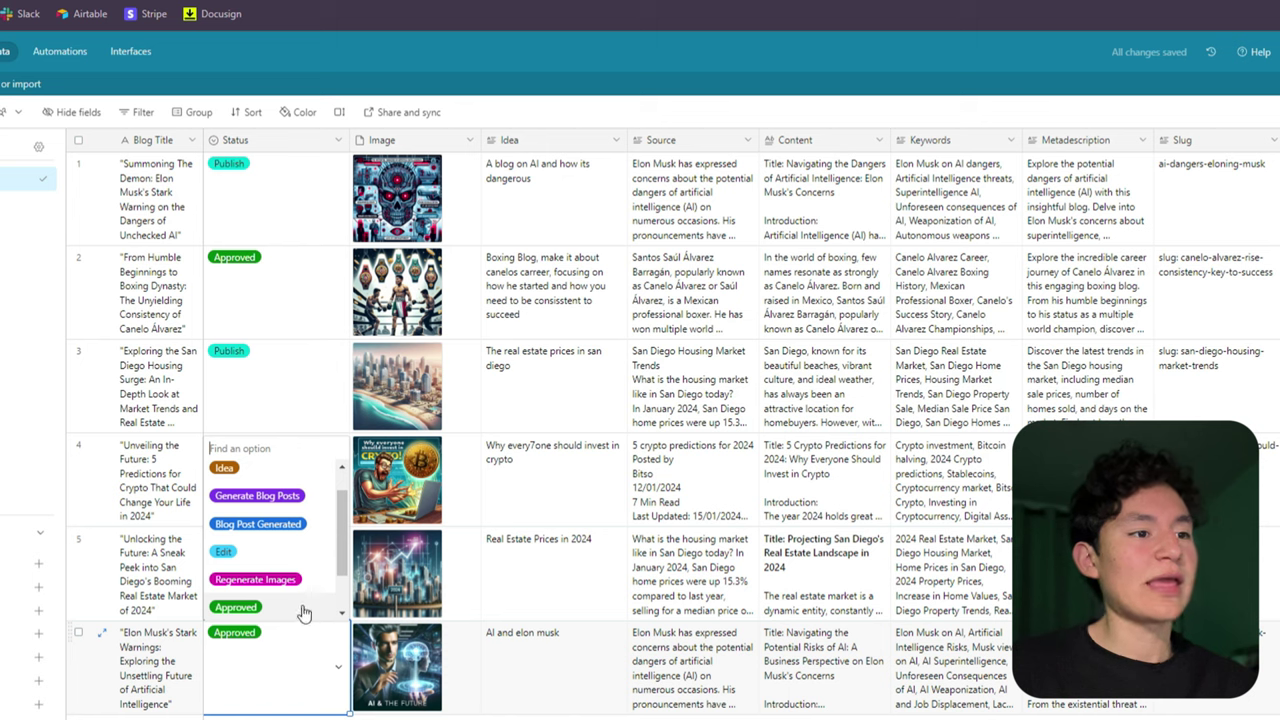
scroll(304, 612, "down", 2)
left_click(238, 582)
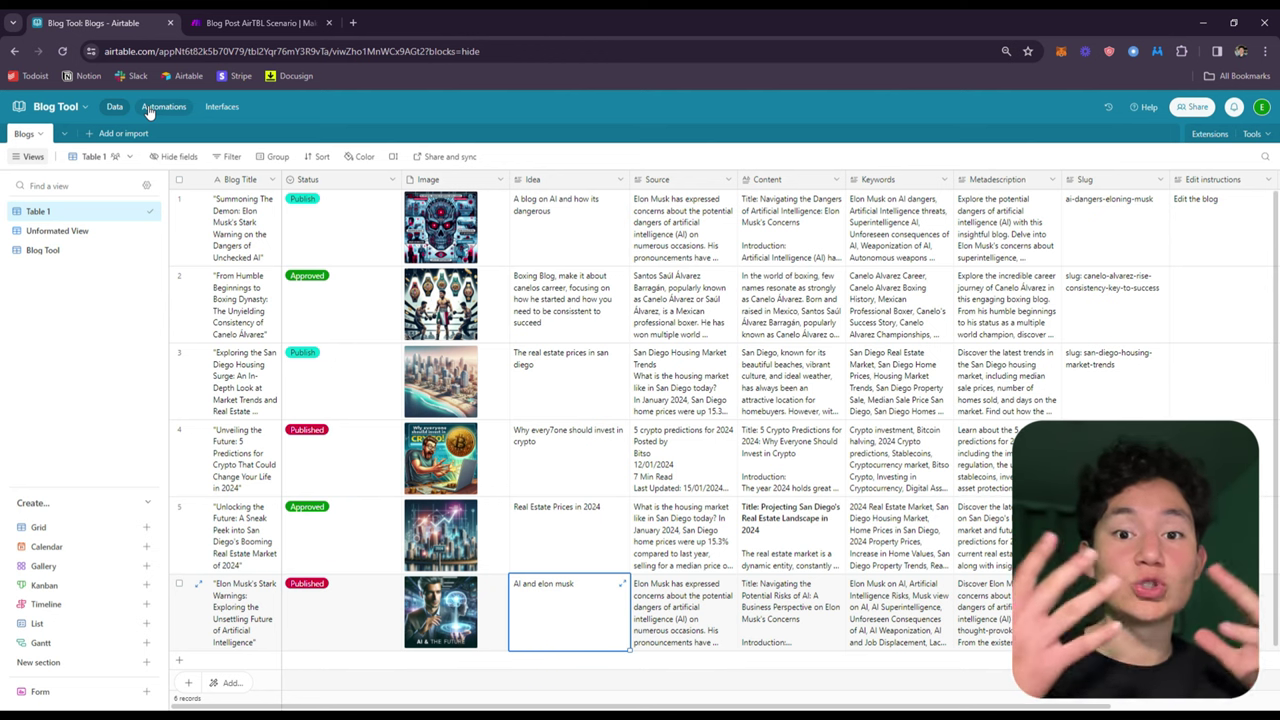
Open the Blog Creation and Editing interface page in preview mode and look over its sections.
left_click(221, 106)
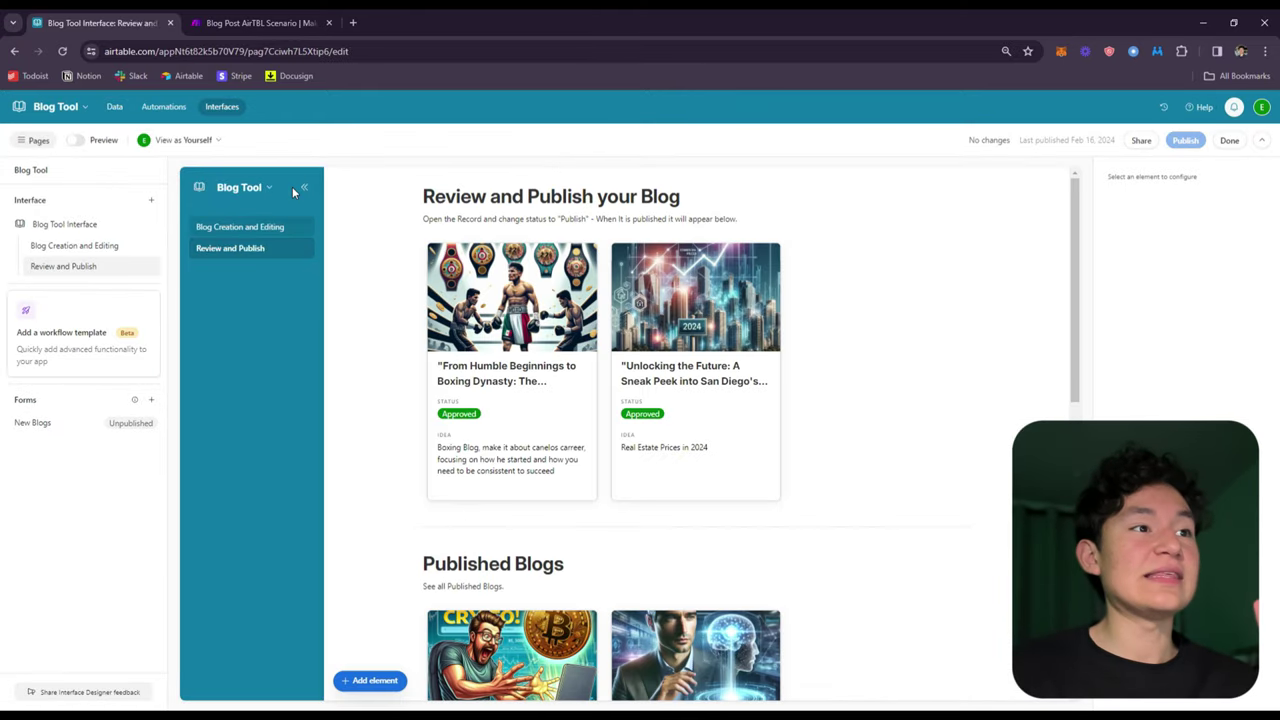
left_click(304, 188)
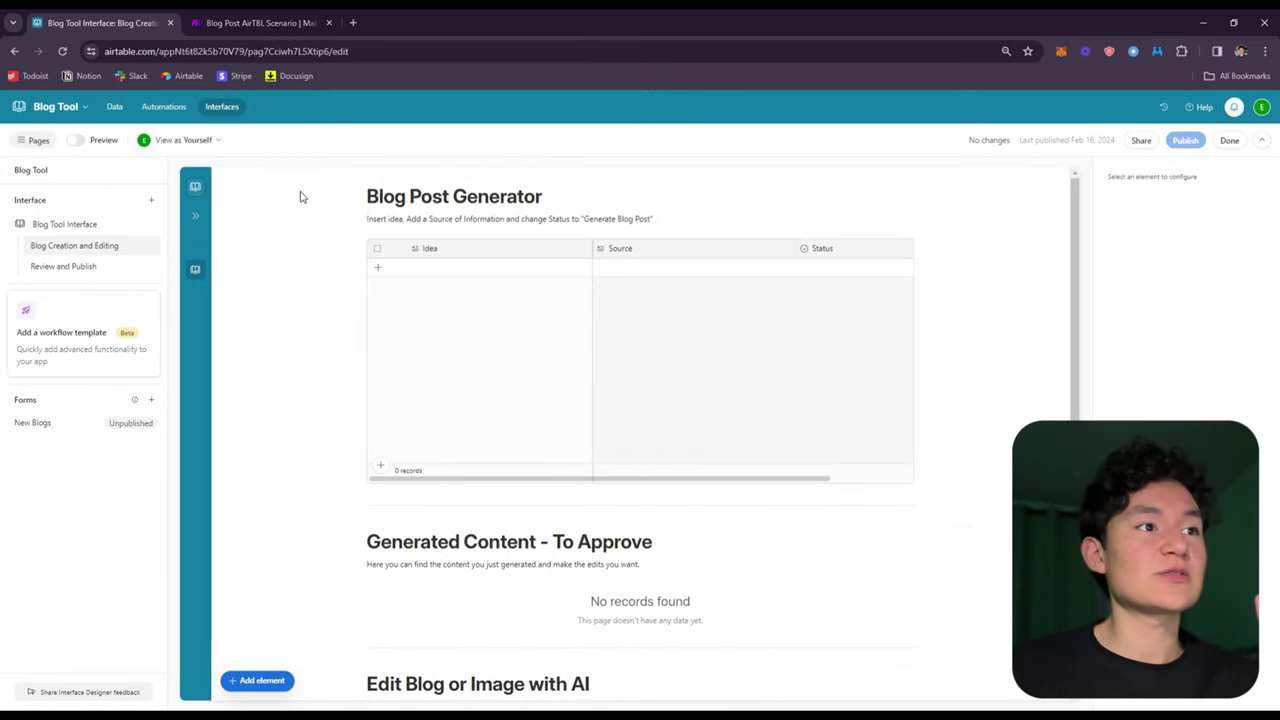
left_click(88, 141)
scroll(495, 315, "down", 4)
scroll(540, 420, "up", 1)
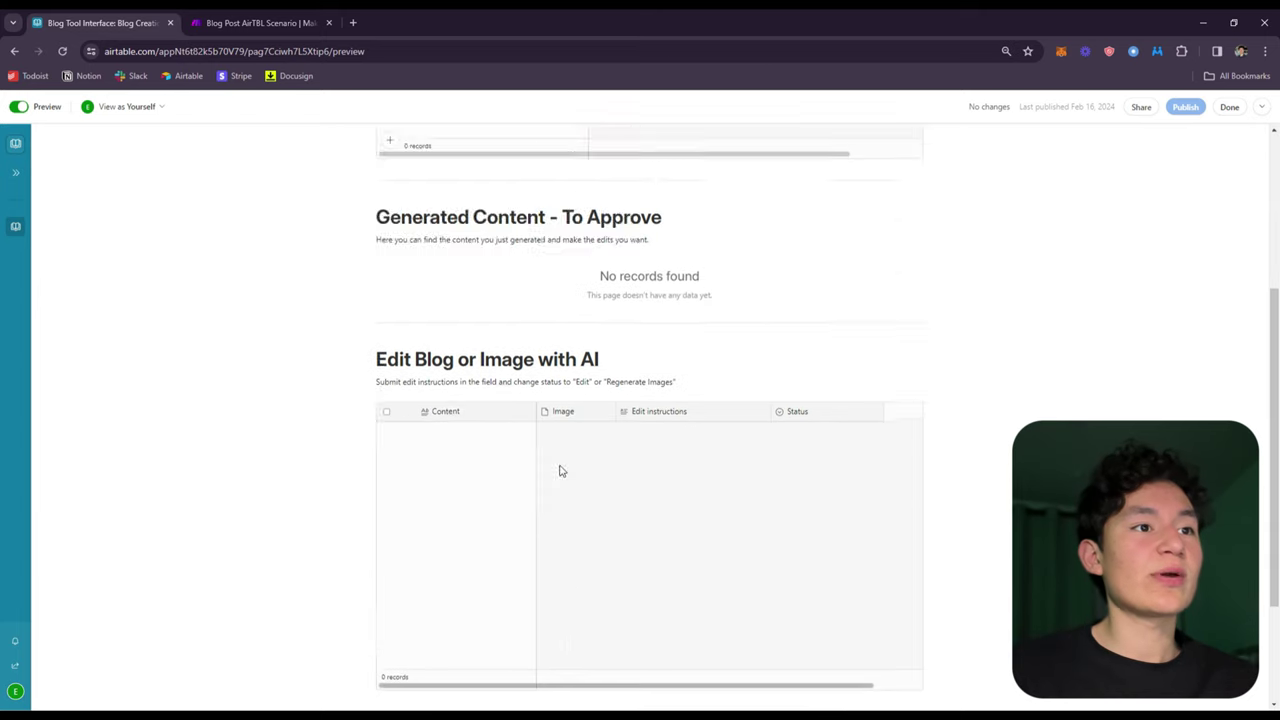
scroll(560, 470, "up", 3)
Add an empty record to the Blog Post Generator grid and go through its Idea, Source and Status fields.
left_click(440, 229)
left_click(449, 249)
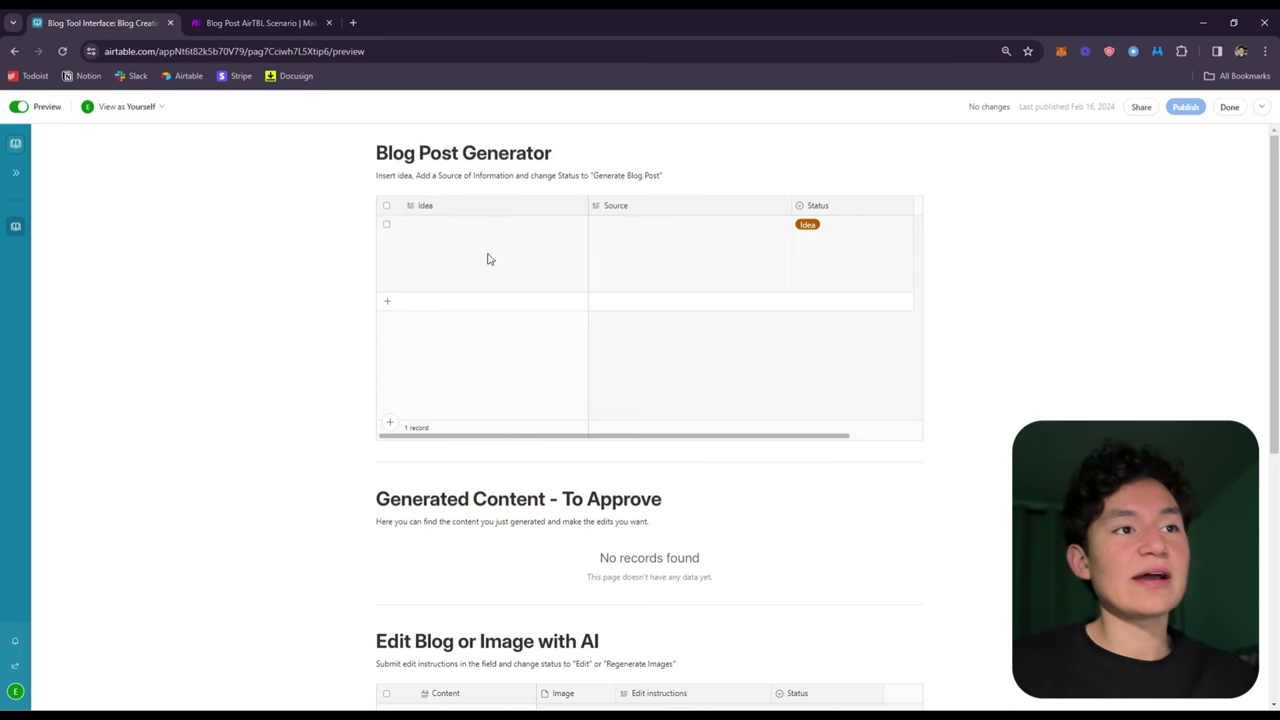
left_click(663, 257)
left_click(467, 252)
left_click(671, 252)
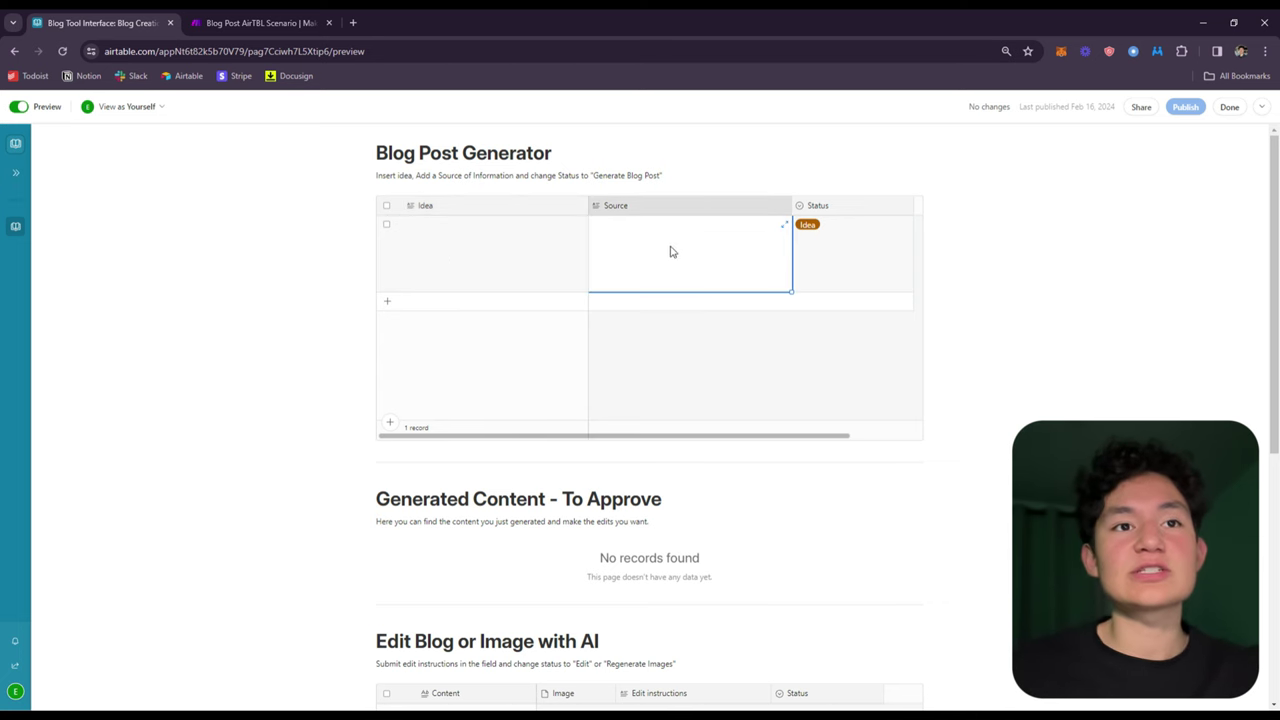
left_click(837, 257)
Look over the generated content and AI editing sections, and the Review and Publish page.
scroll(586, 371, "down", 5)
scroll(605, 387, "up", 3)
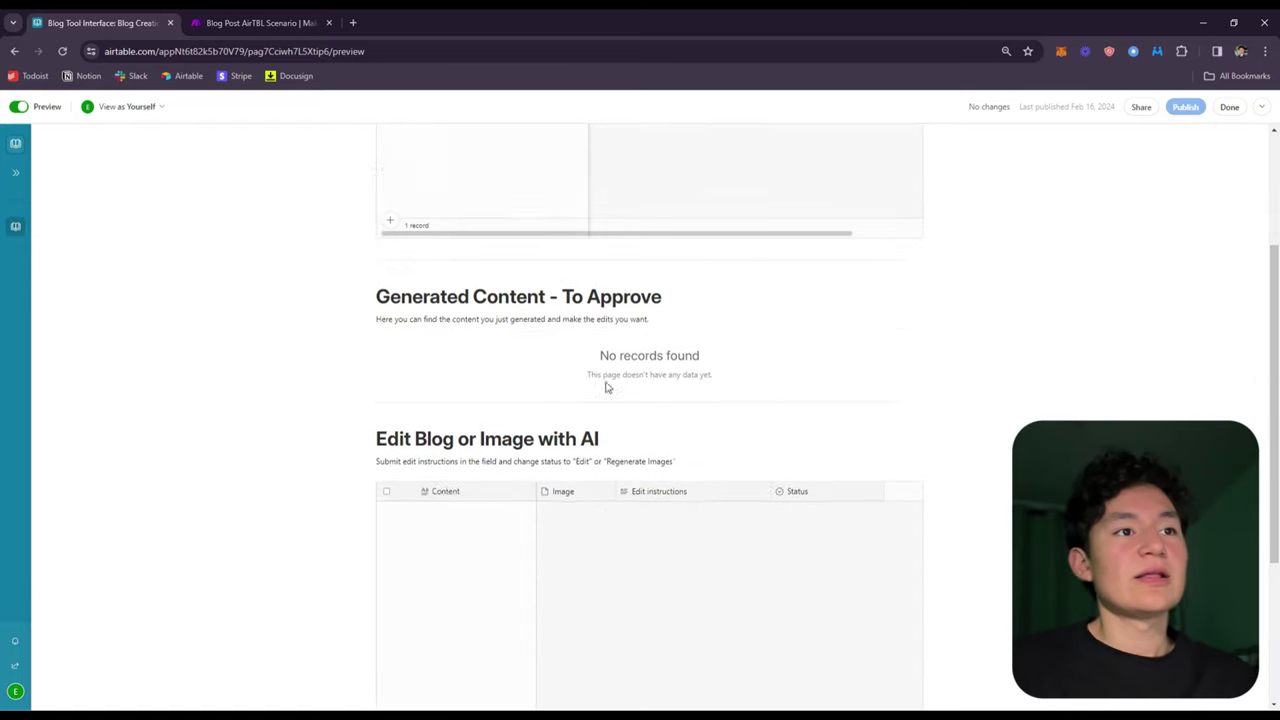
scroll(605, 387, "up", 2)
mouse_move(18, 193)
left_click(55, 206)
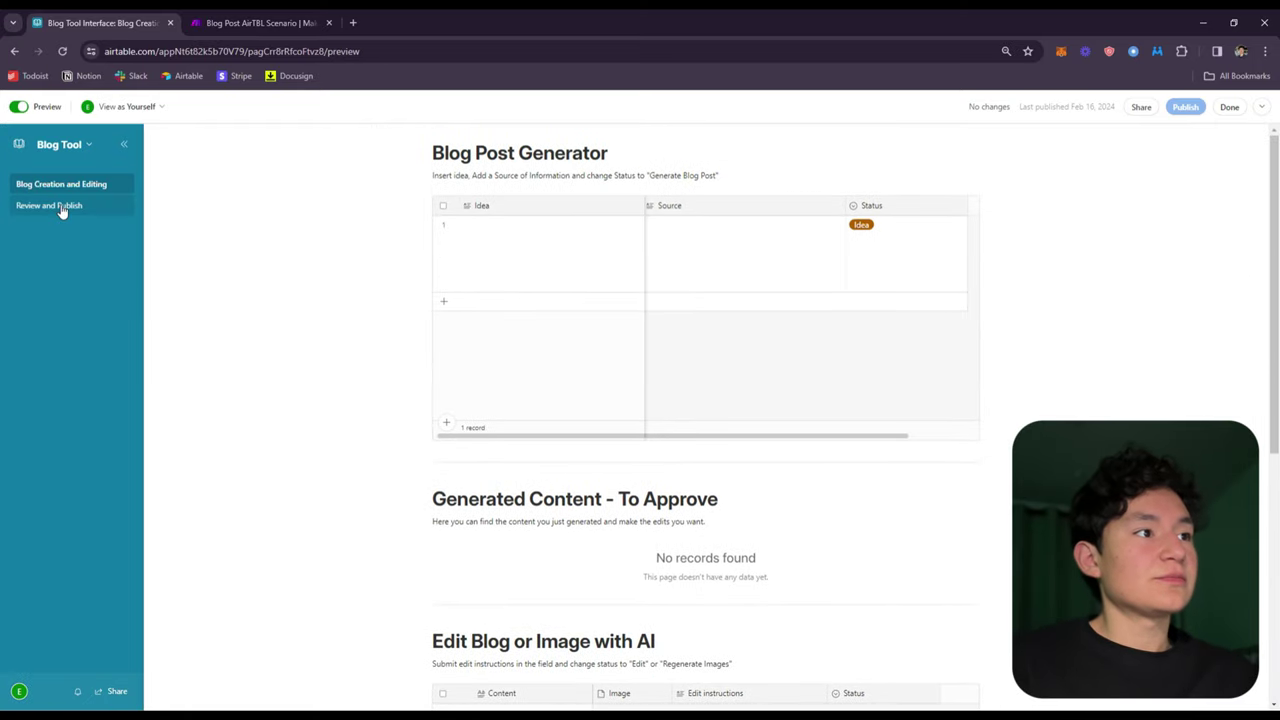
scroll(711, 417, "down", 6)
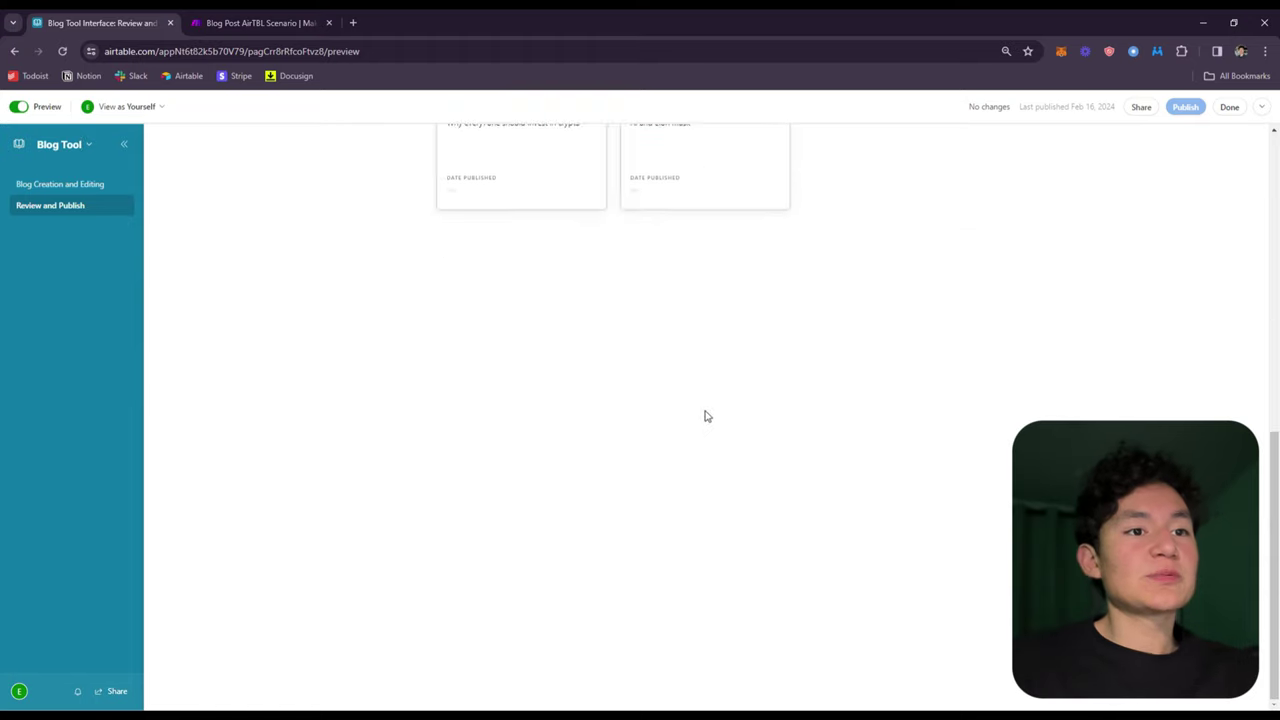
scroll(533, 353, "up", 6)
Return to the Blog Creation and Editing page, collapse the interface navigation and leave preview mode.
left_click(70, 185)
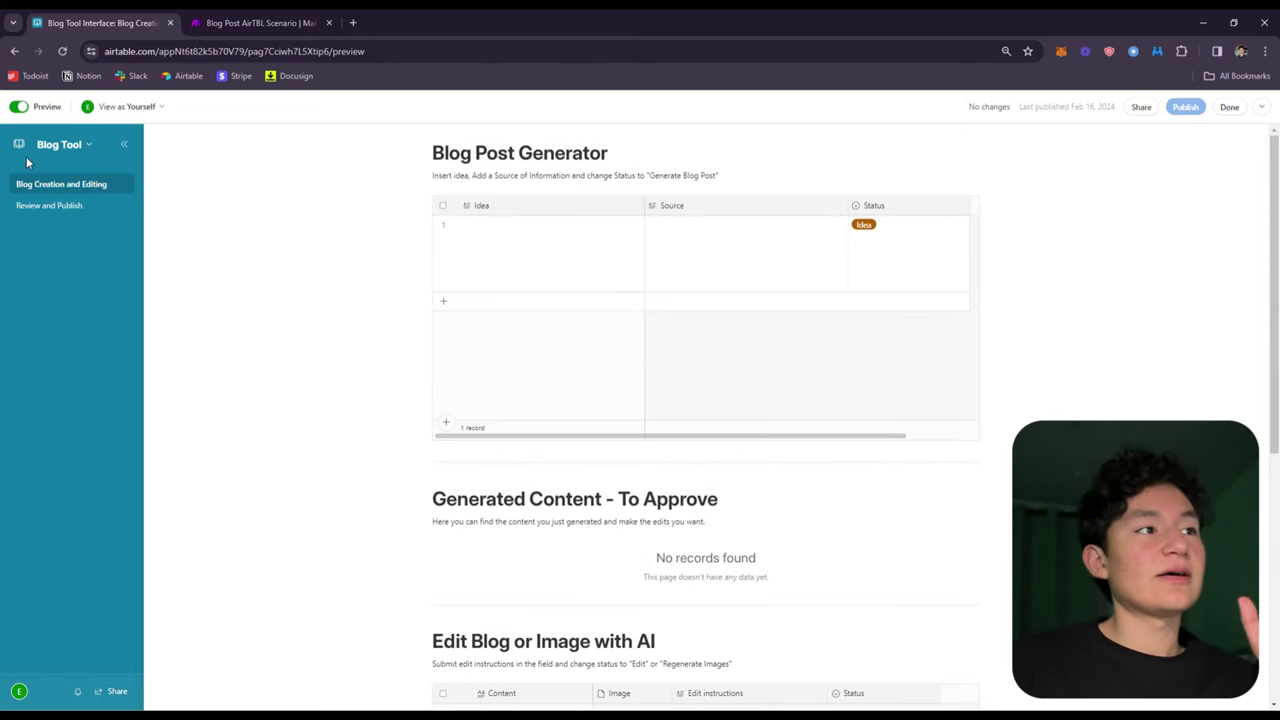
left_click(124, 144)
left_click(18, 107)
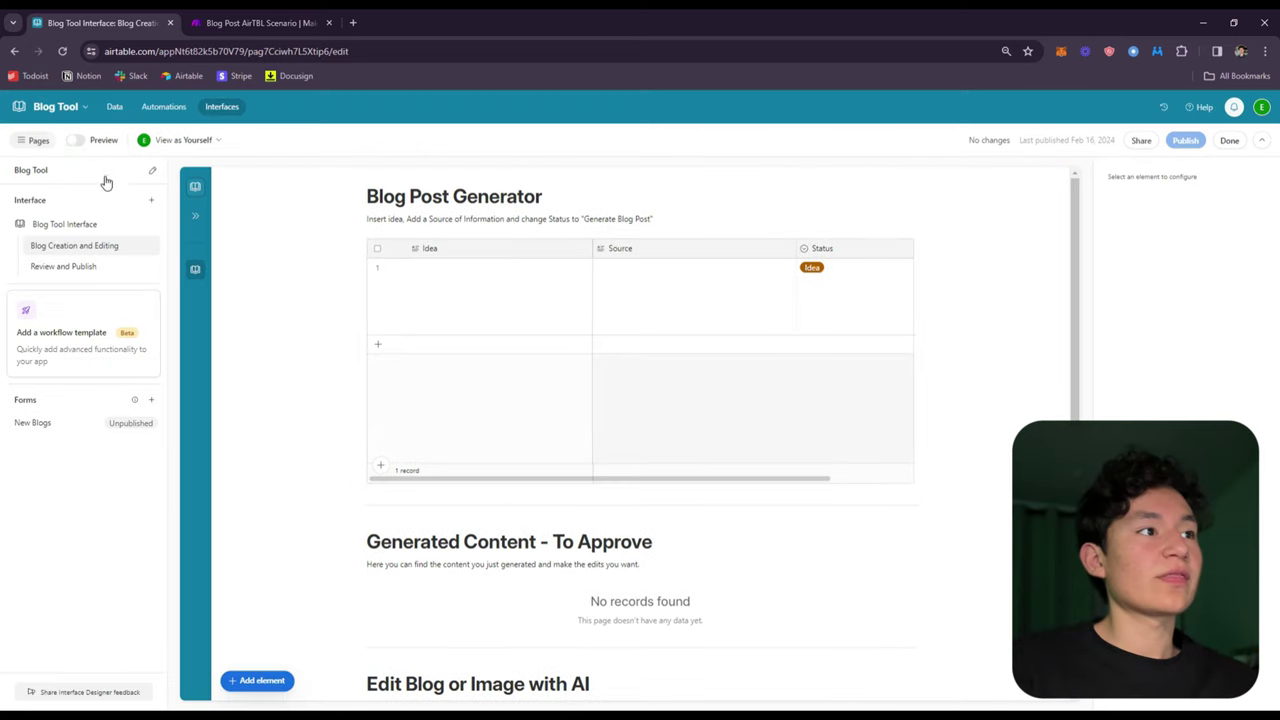
Create a new interface named "Interface" with a Blank layout page.
left_click(150, 204)
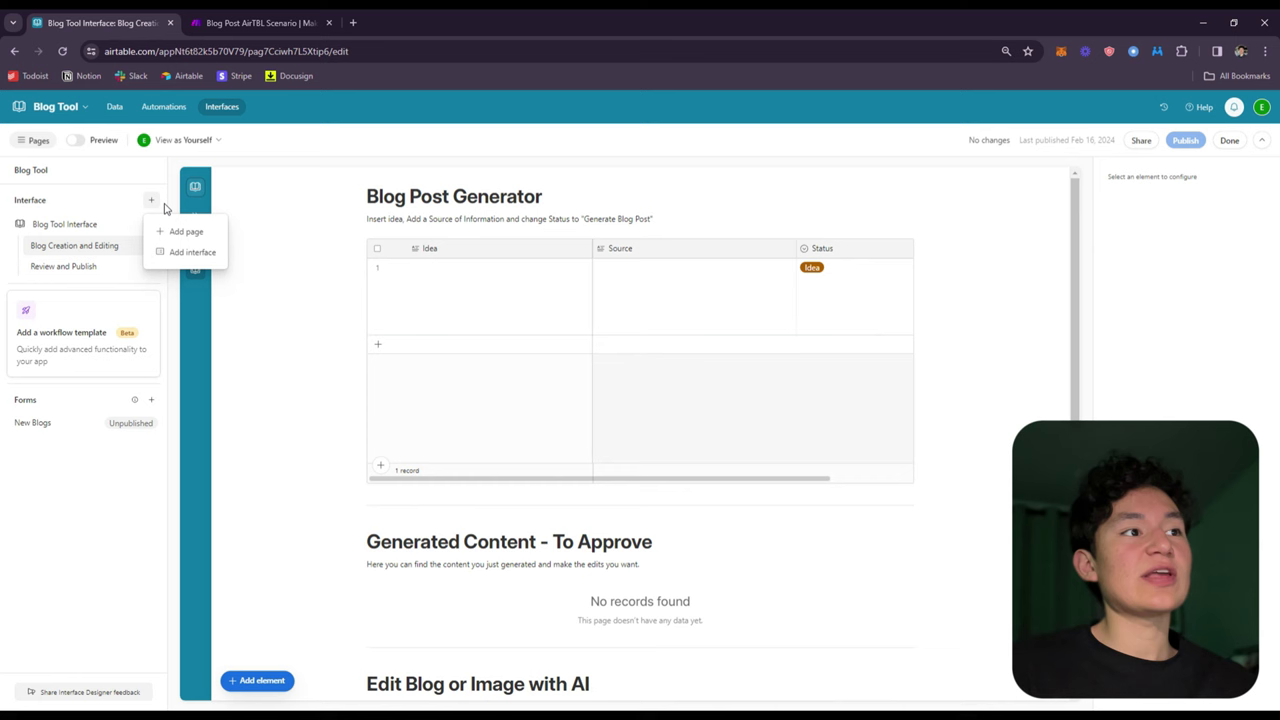
left_click(192, 252)
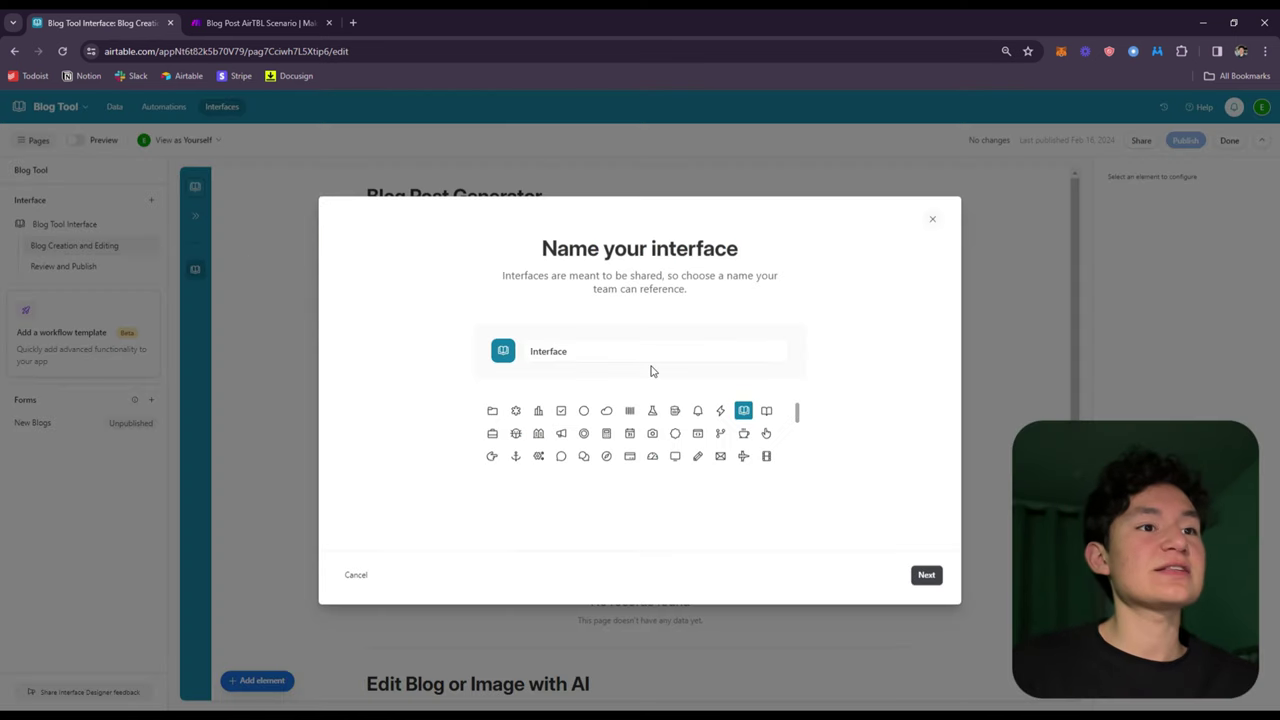
left_click(926, 575)
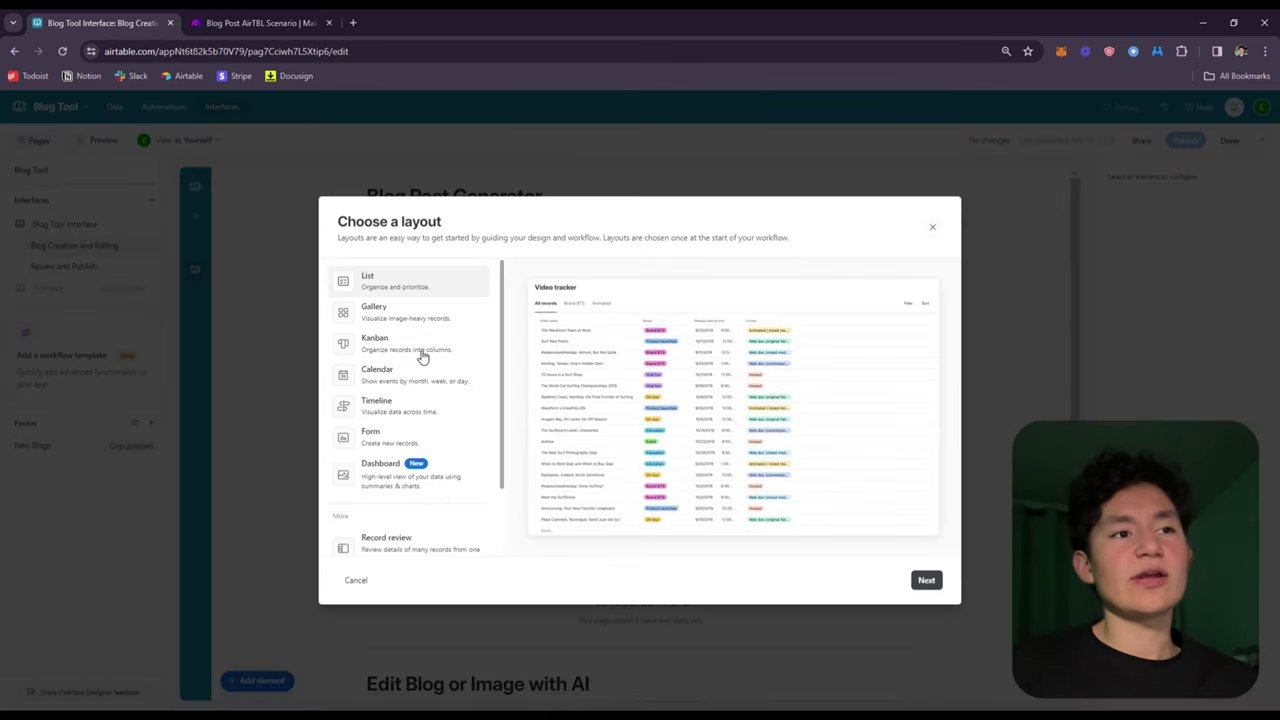
scroll(406, 352, "down", 2)
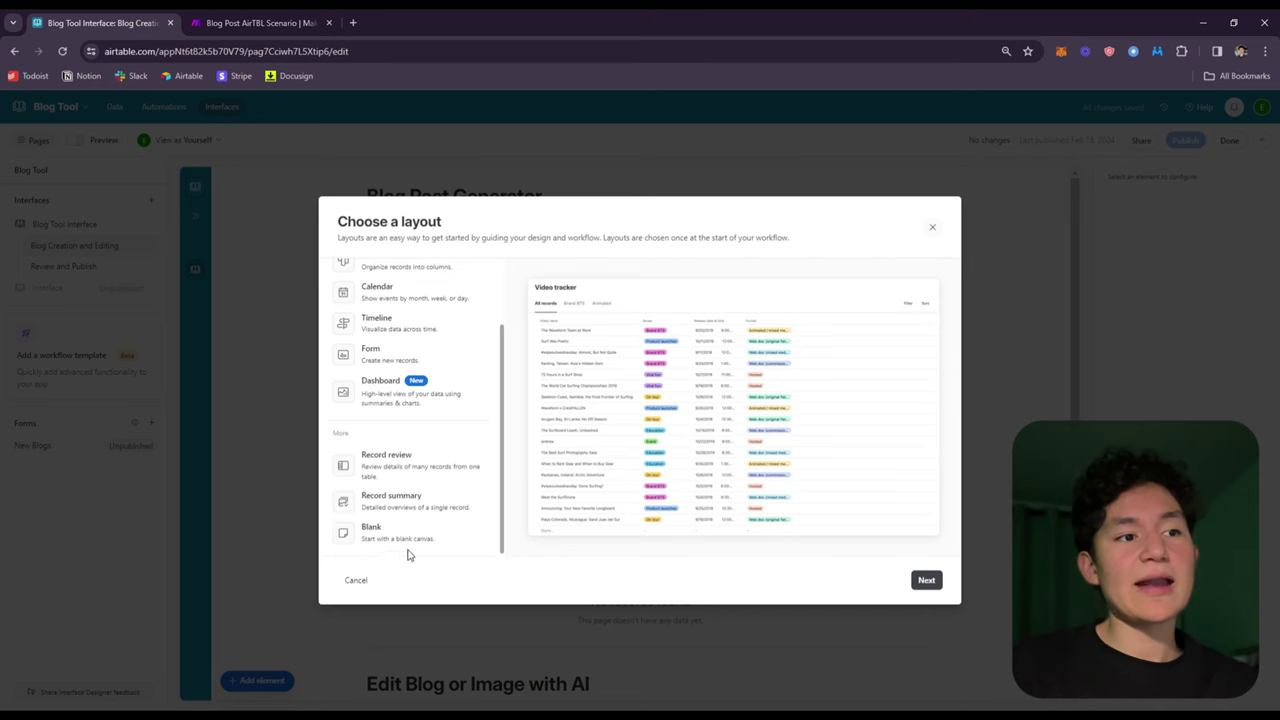
left_click(398, 543)
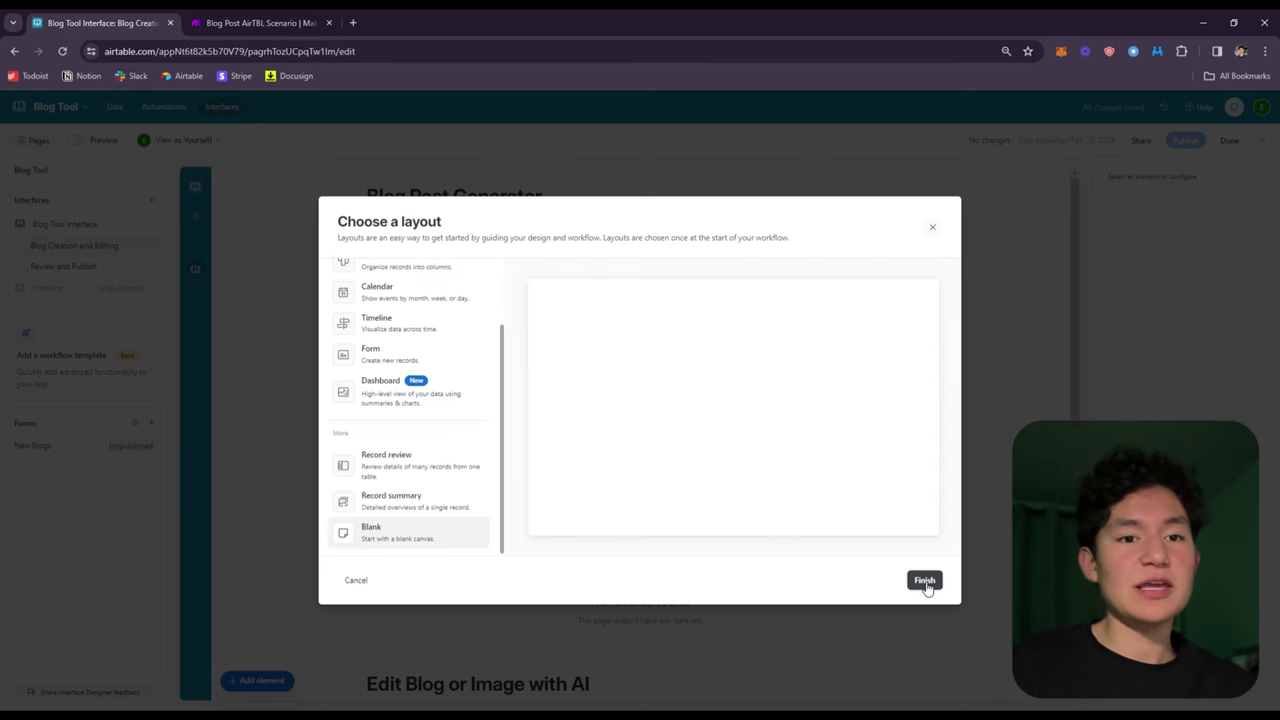
left_click(926, 583)
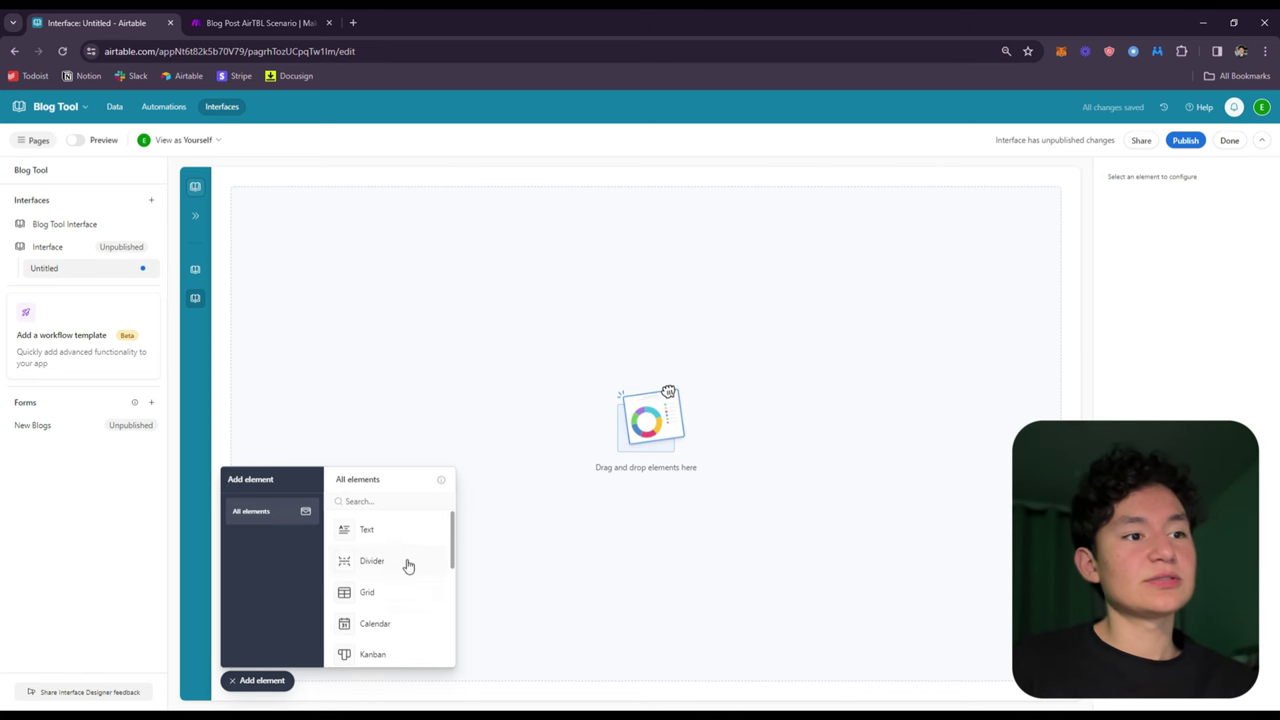
Browse the available interface elements and place a Grid element showing Blogs on the blank page.
scroll(399, 624, "down", 5)
scroll(400, 563, "up", 5)
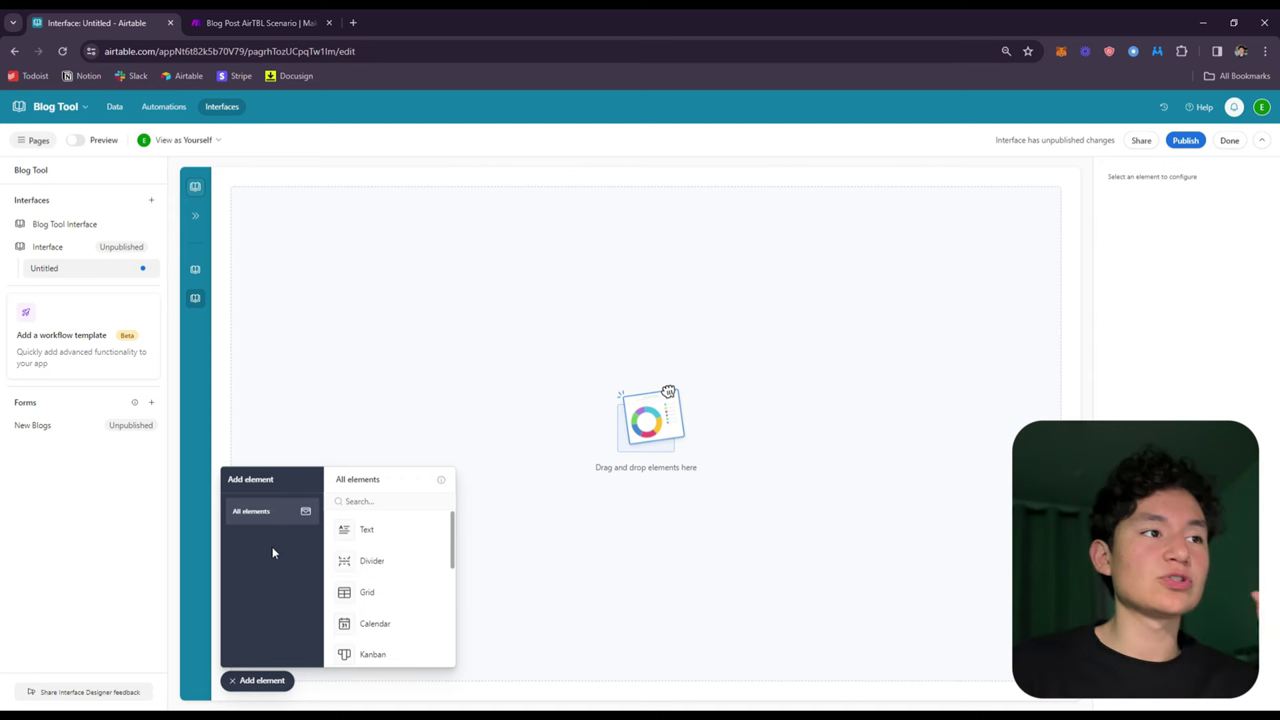
scroll(380, 595, "down", 3)
scroll(383, 620, "up", 3)
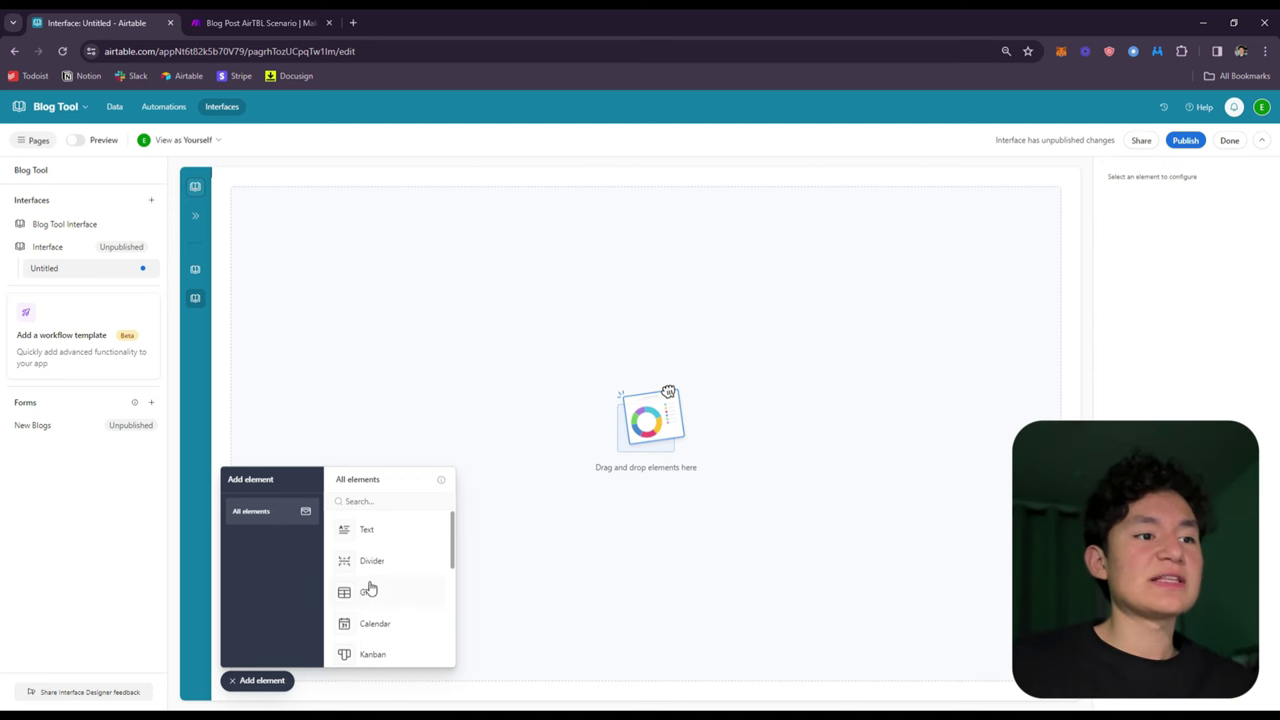
scroll(369, 590, "down", 2)
scroll(377, 581, "up", 1)
left_click_drag(367, 541, 591, 372)
Add a Text element above the Blogs grid.
scroll(398, 605, "down", 5)
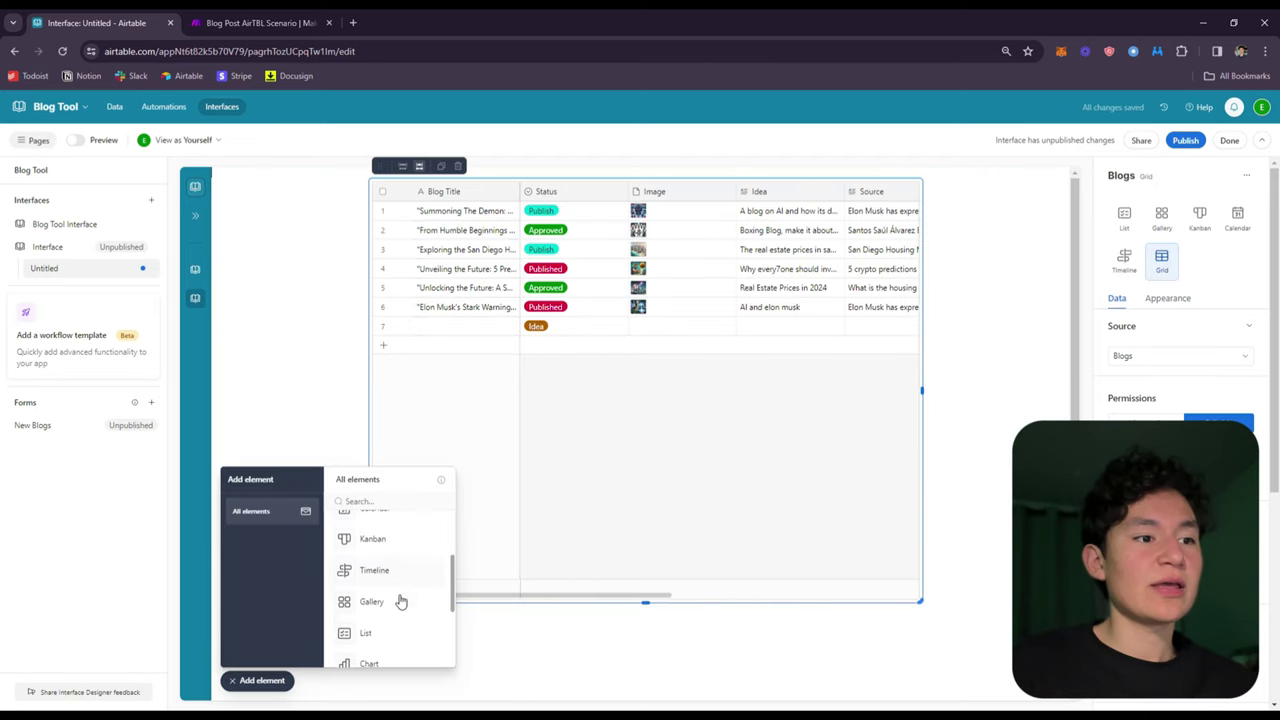
scroll(372, 588, "up", 5)
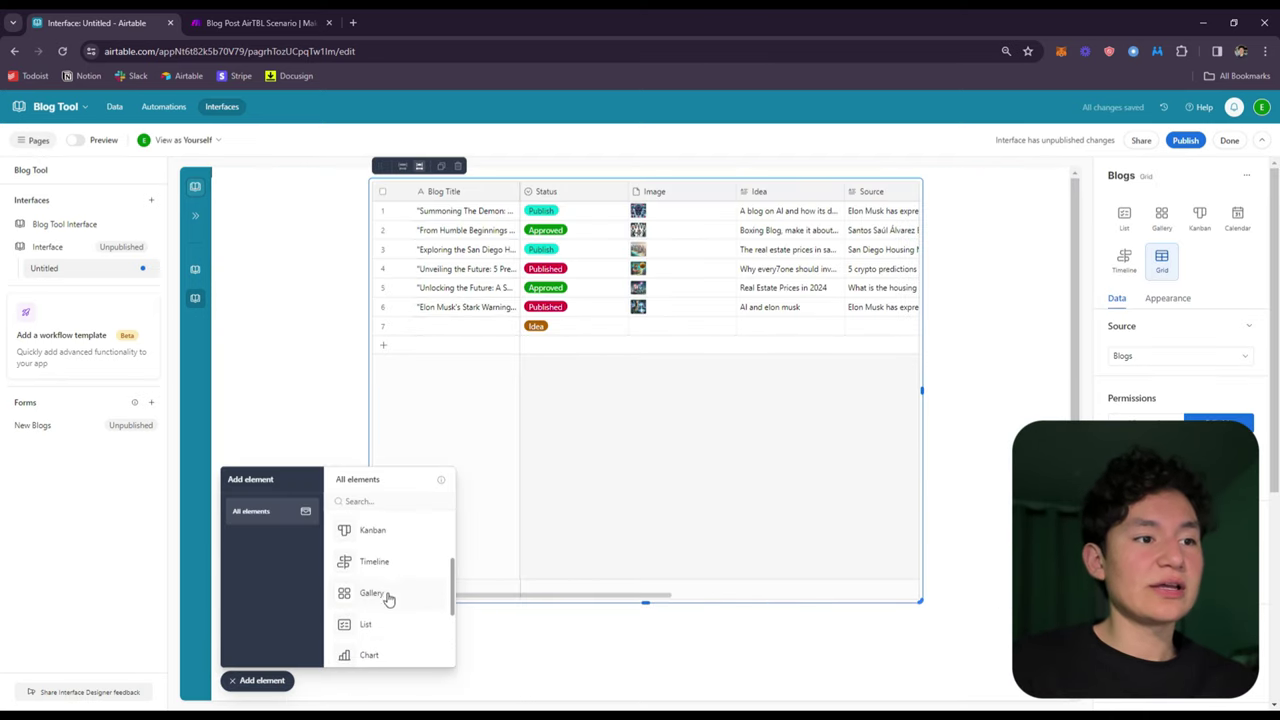
left_click_drag(382, 540, 620, 195)
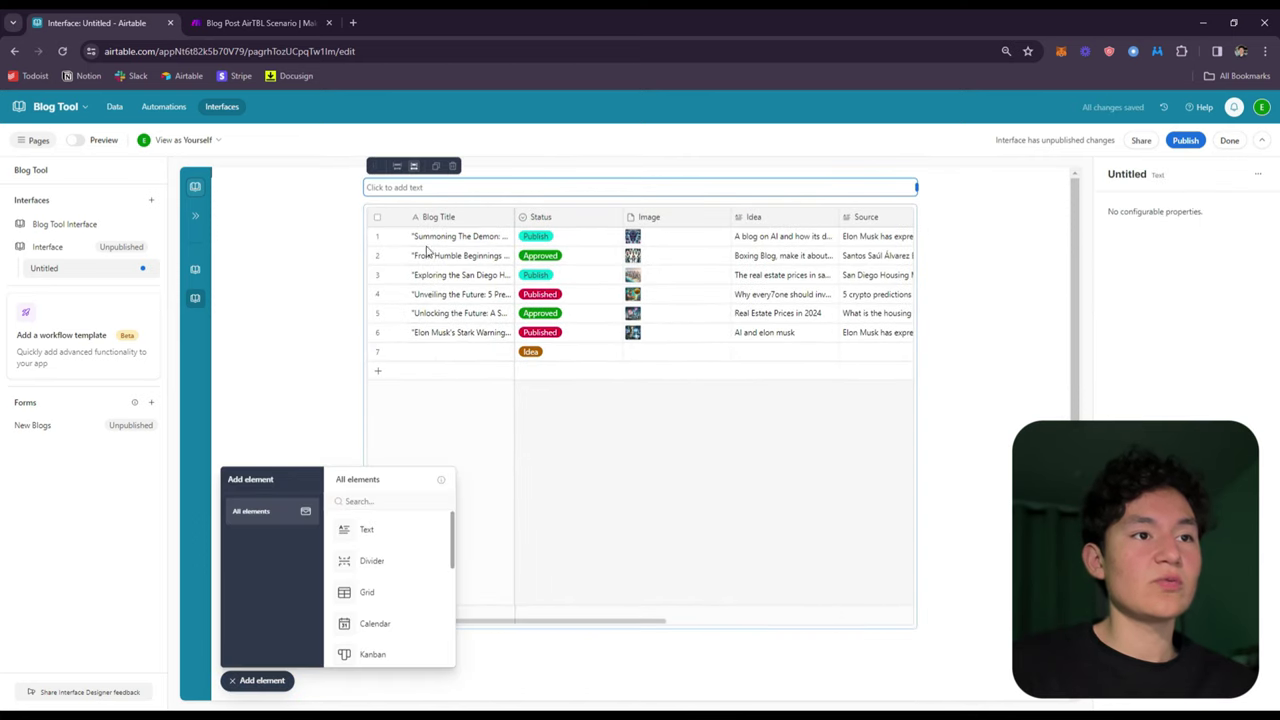
Review the Blogs grid's settings and columns, and shorten the grid element to end just below its records.
left_click(754, 460)
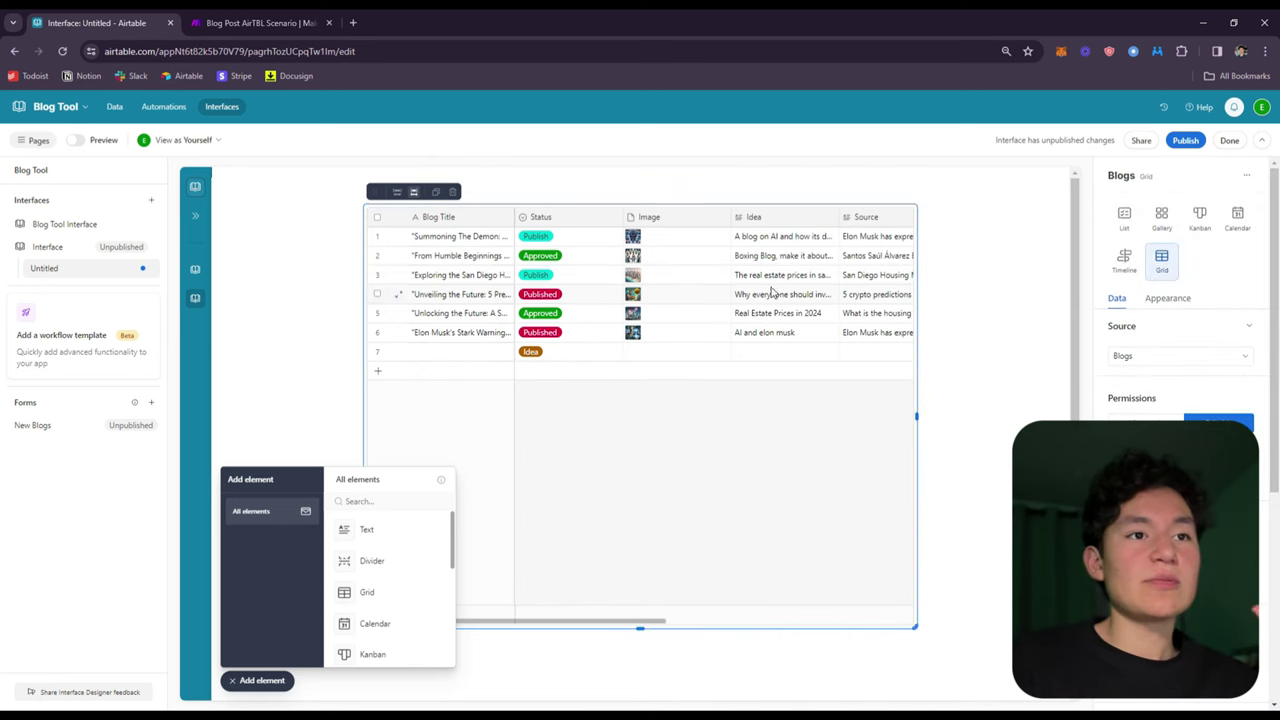
scroll(1120, 314, "down", 1)
left_click(824, 224)
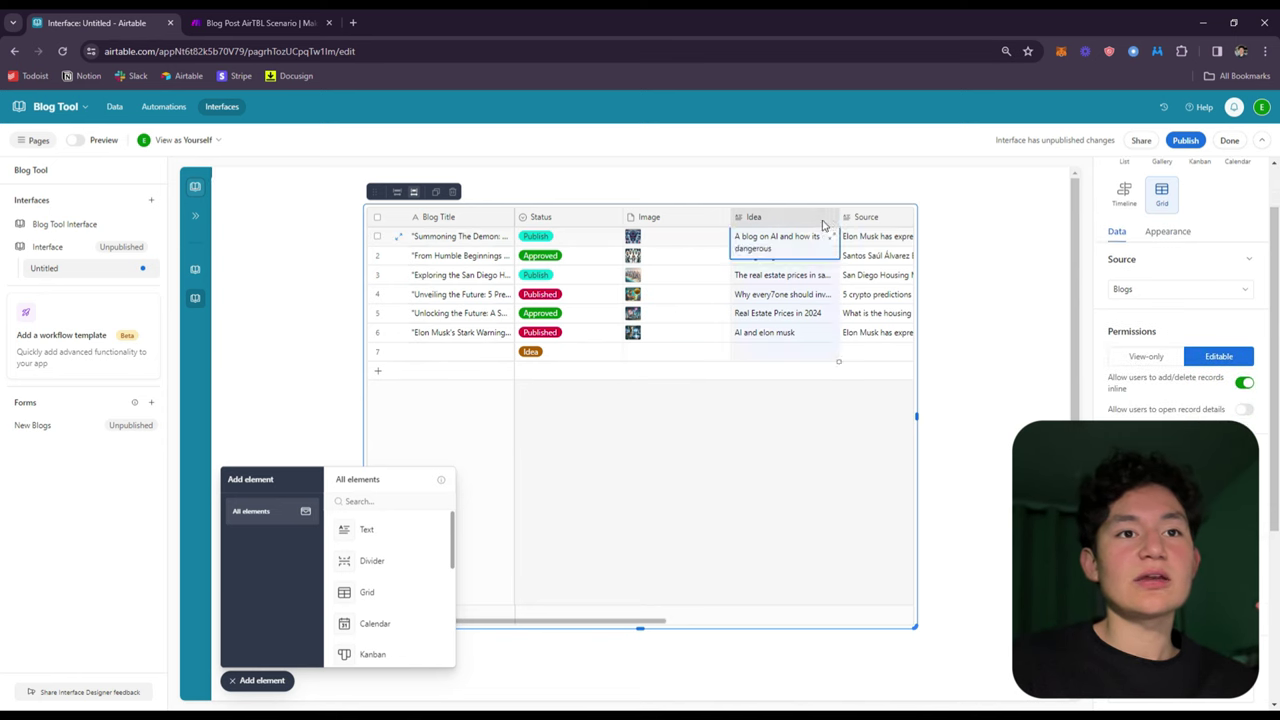
scroll(1120, 340, "down", 3)
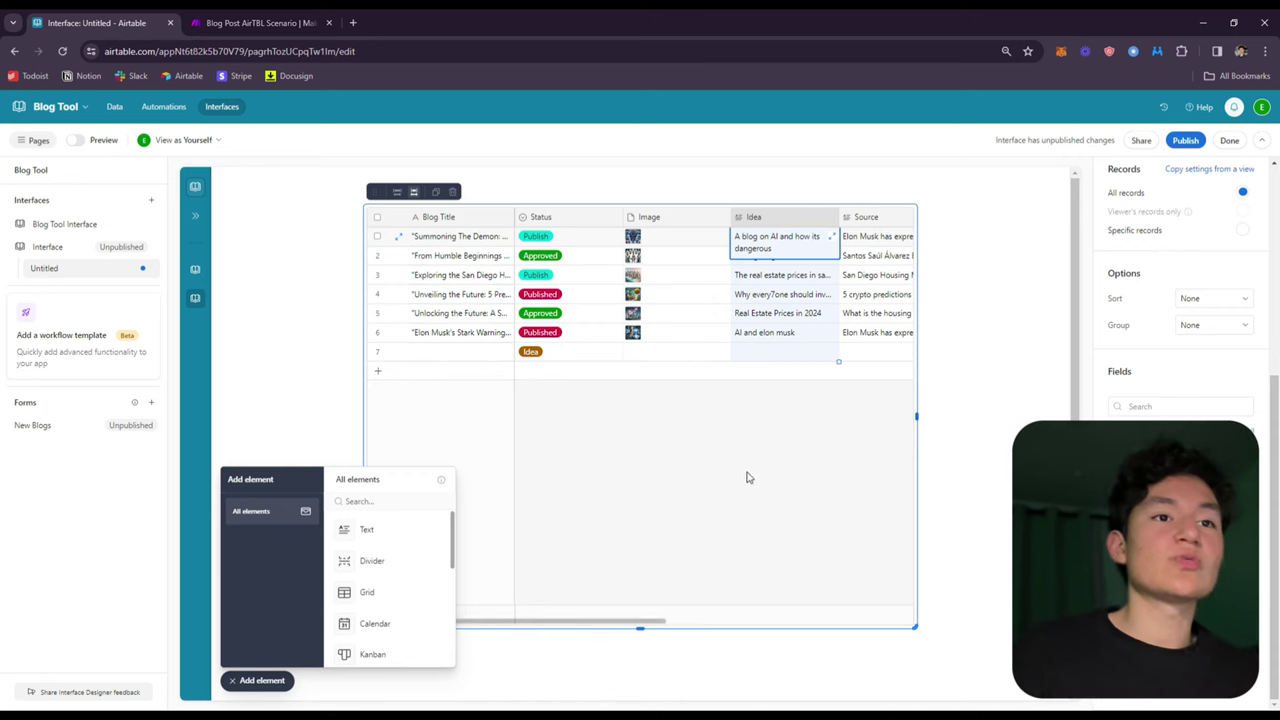
scroll(640, 300, "right", 10)
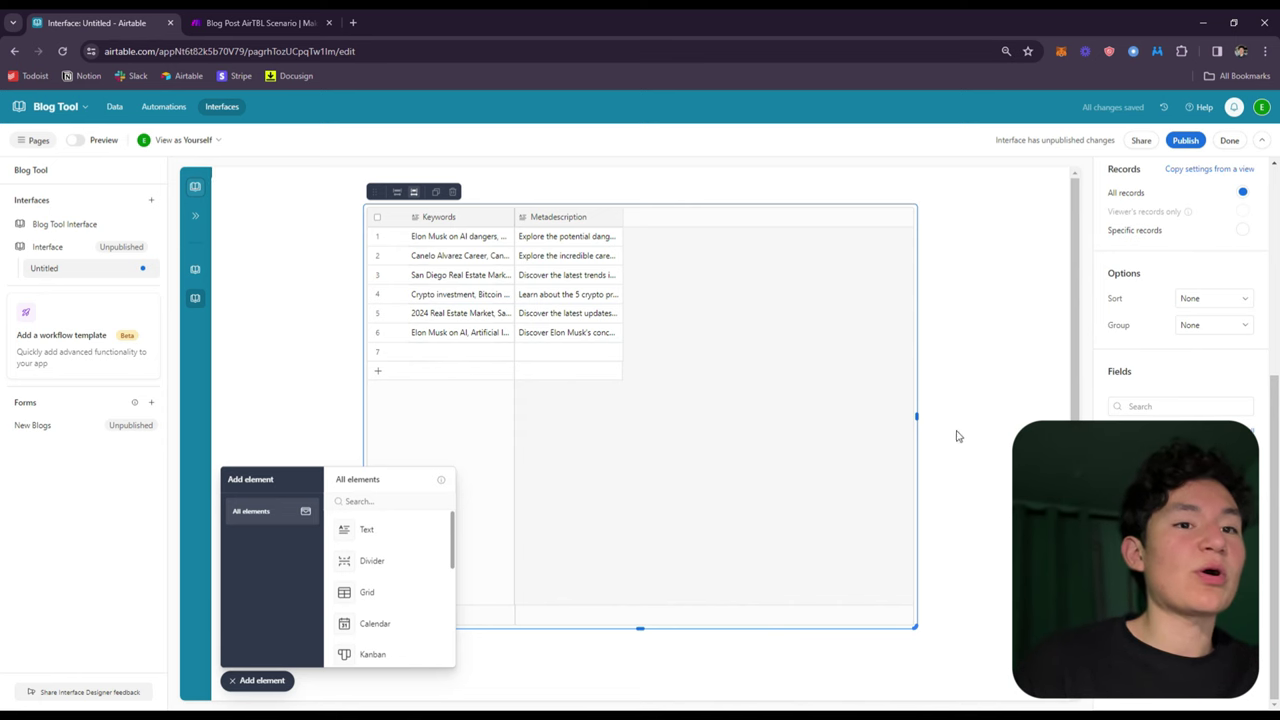
mouse_move(924, 420)
left_mouse_down()
mouse_move(700, 449)
mouse_move(916, 420)
left_mouse_up()
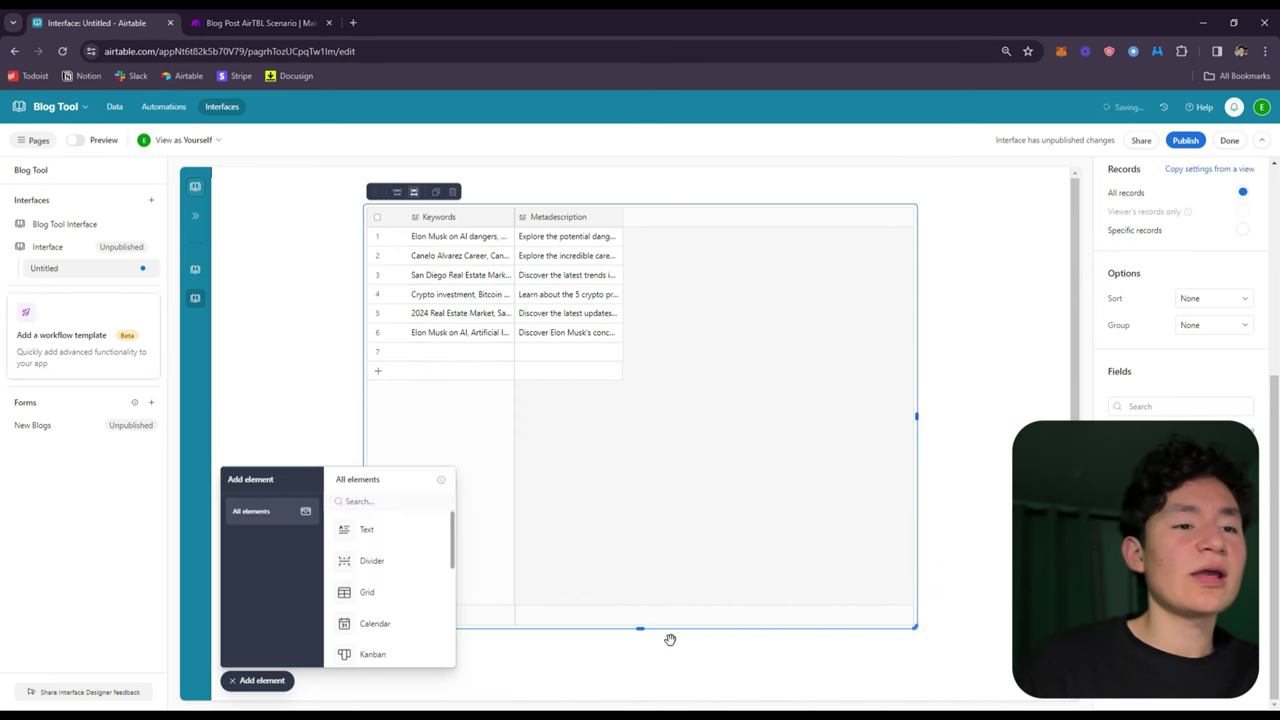
left_click_drag(636, 622, 620, 455)
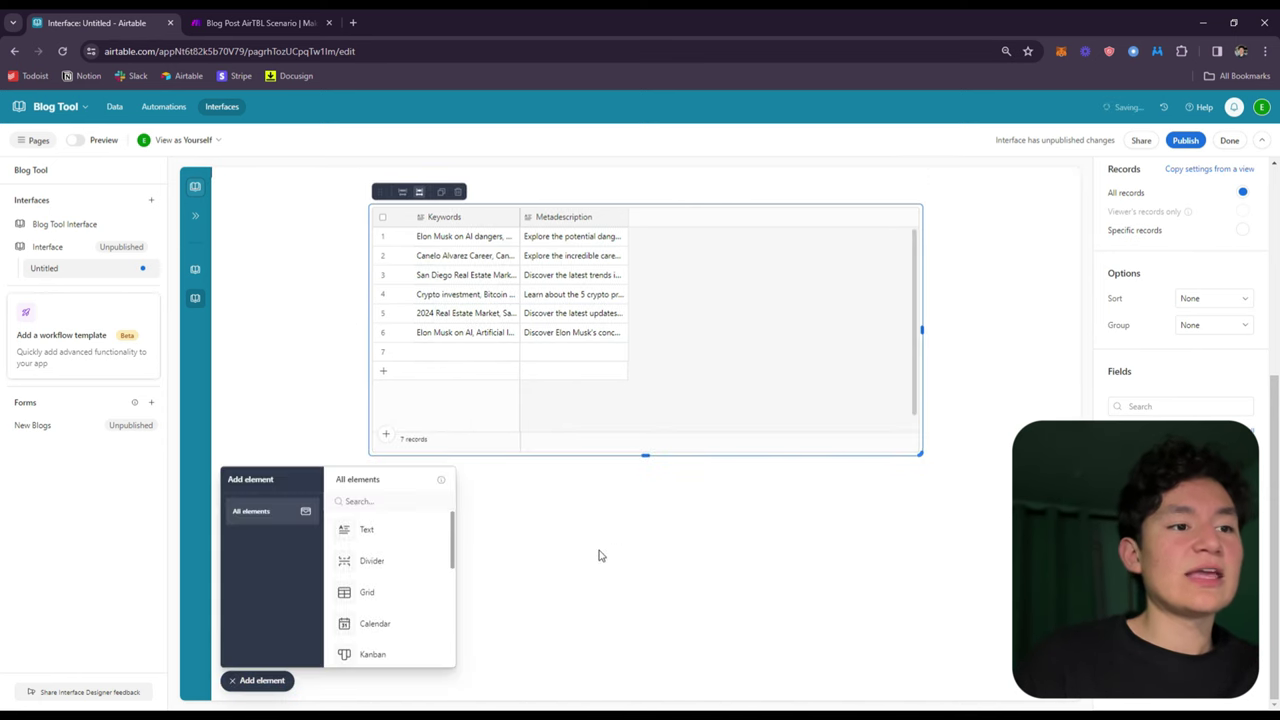
Place a second Grid element showing Blogs below the first grid.
left_click(557, 189)
left_click_drag(399, 598, 600, 620)
scroll(370, 575, "down", 5)
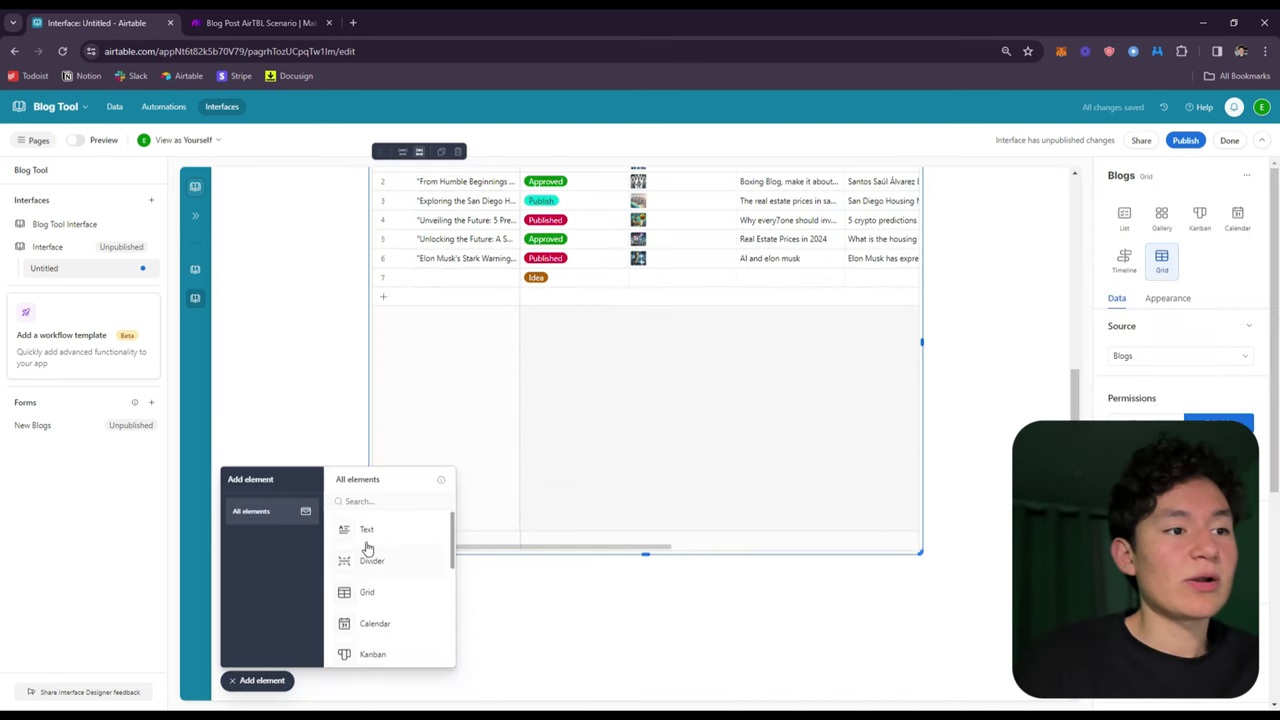
Open the Blog Creation and Editing page and examine the settings of the Blog Post Generator grid.
scroll(382, 562, "up", 4)
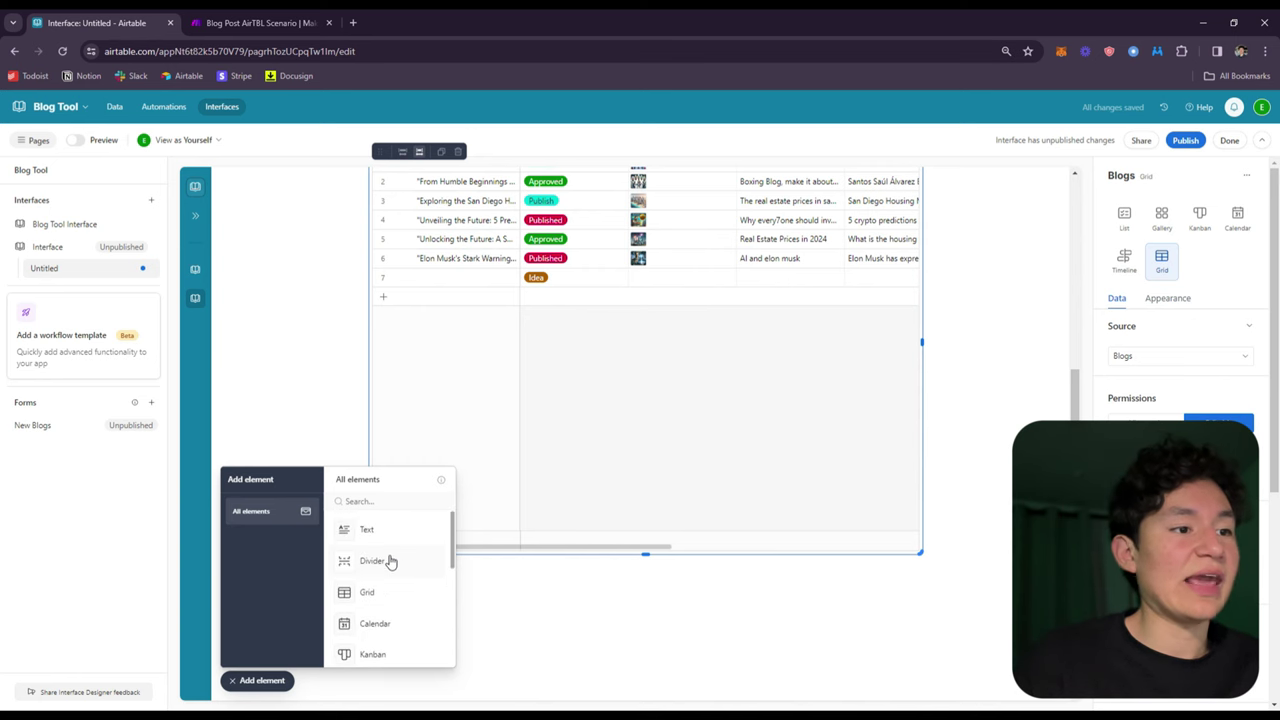
scroll(1150, 350, "down", 4)
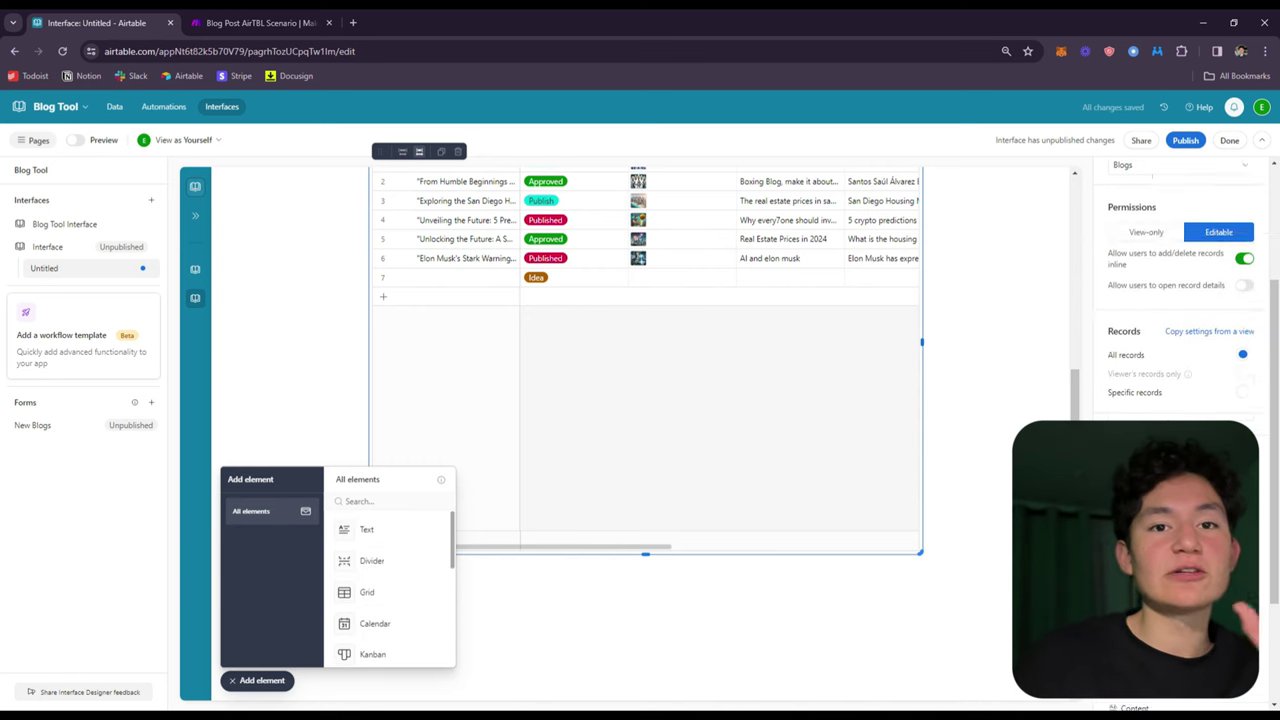
scroll(322, 399, "up", 2)
mouse_move(200, 276)
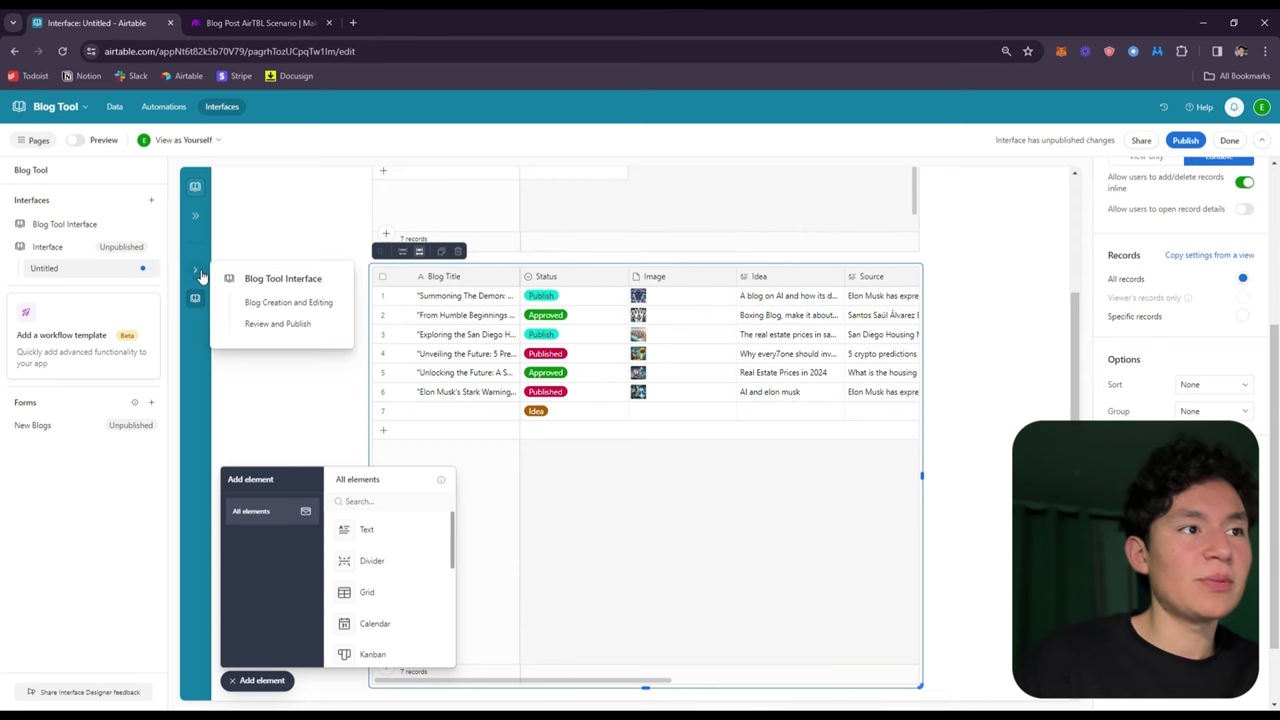
left_click(268, 302)
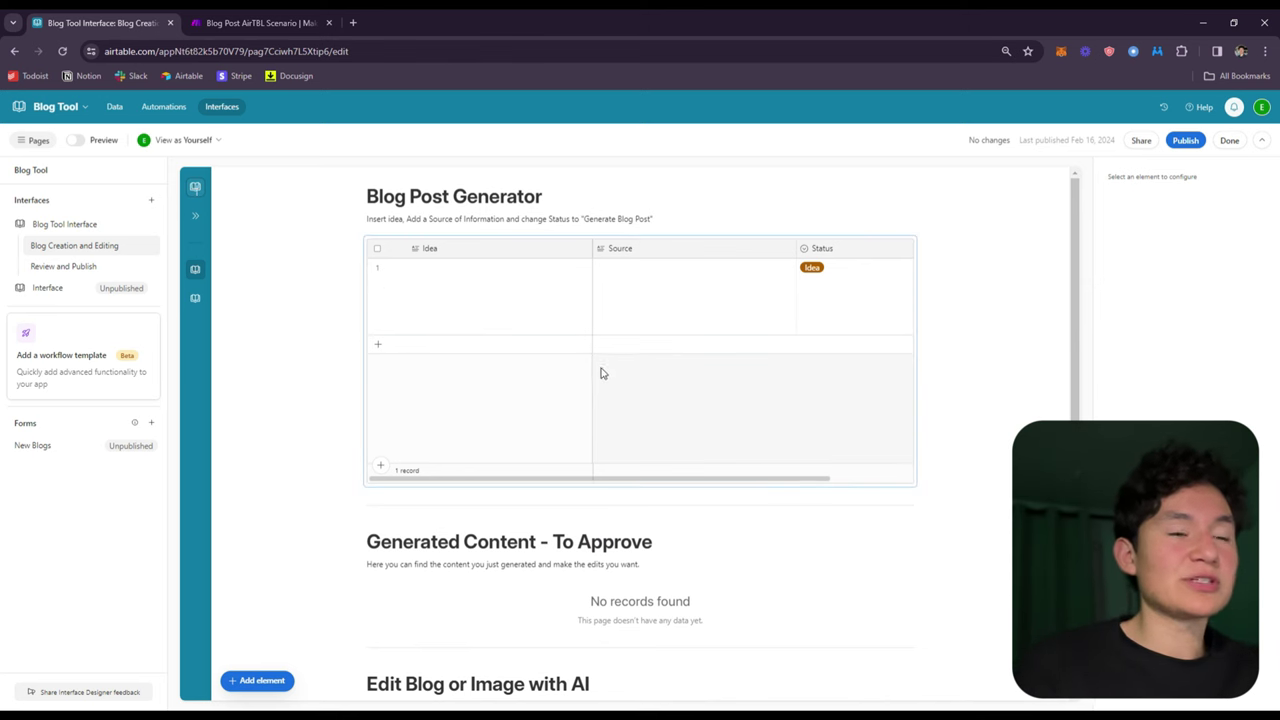
left_click(684, 331)
scroll(1160, 330, "down", 5)
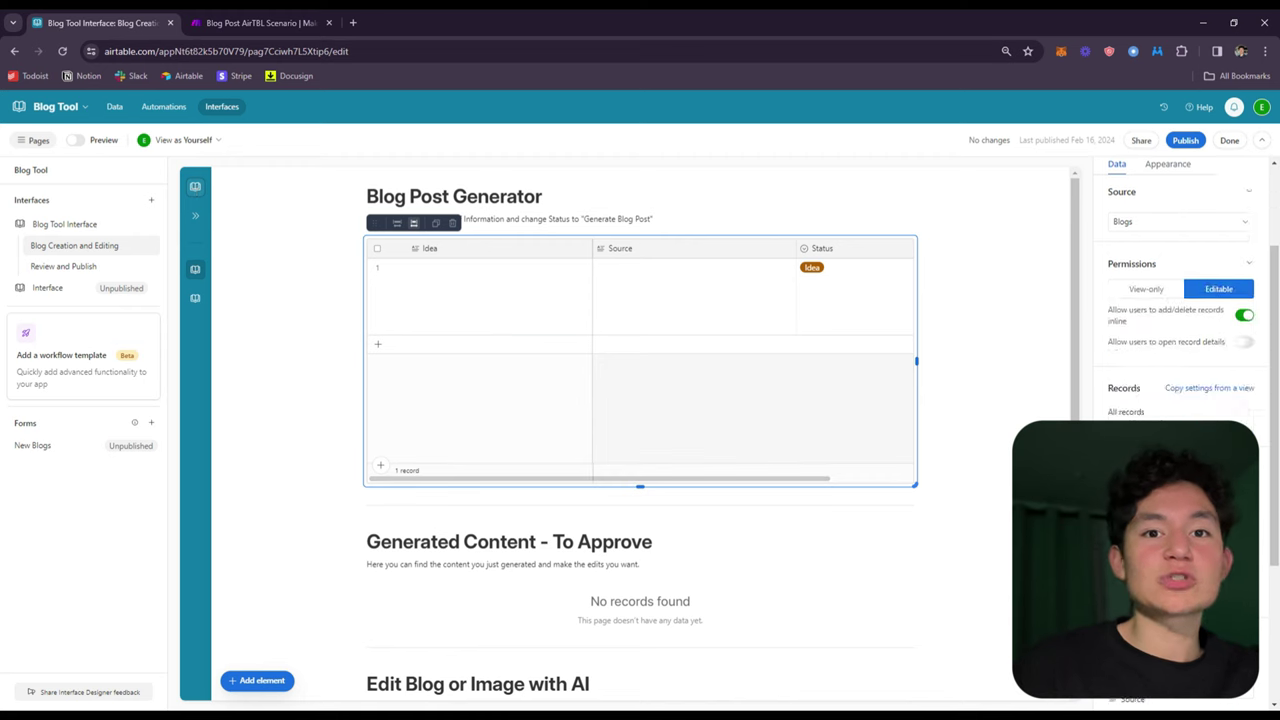
Examine the Generated Content - To Approve heading and its Gallery element, and look for Gallery among the available elements.
left_click(993, 408)
scroll(409, 383, "down", 2)
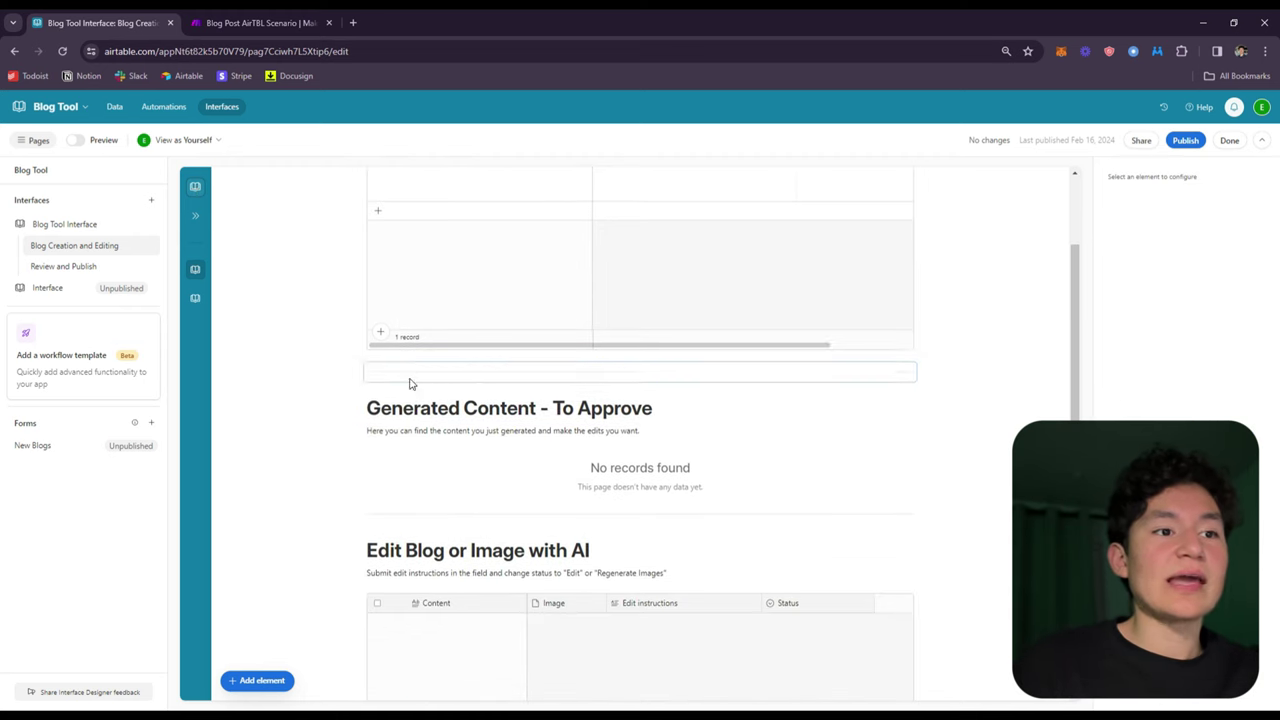
left_click(413, 405)
scroll(630, 419, "down", 1)
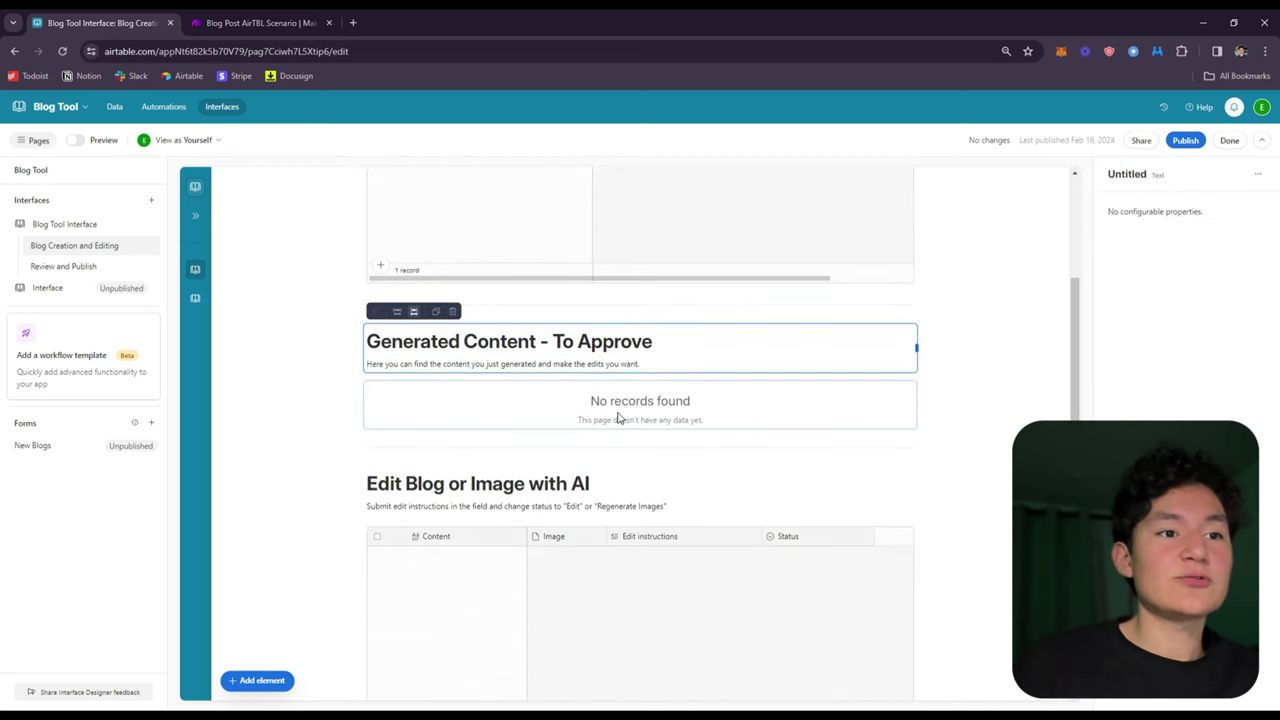
left_click(538, 396)
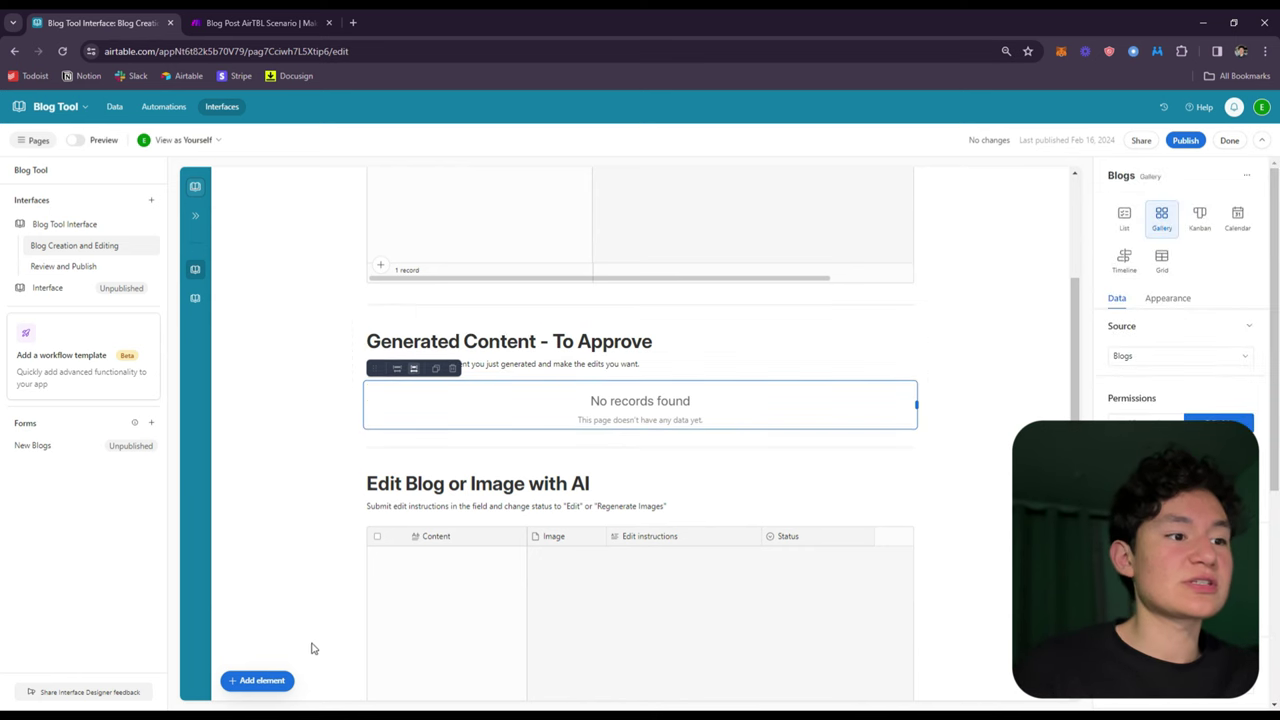
left_click(268, 681)
scroll(400, 564, "down", 2)
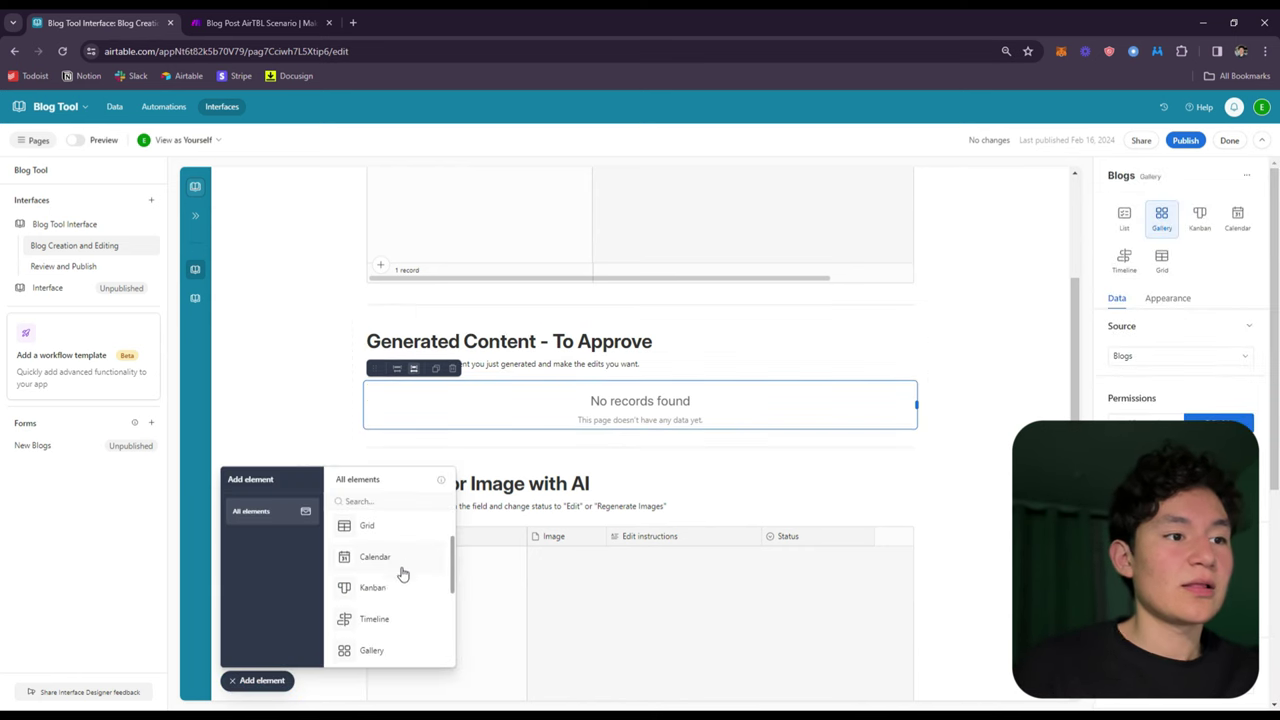
scroll(402, 573, "down", 1)
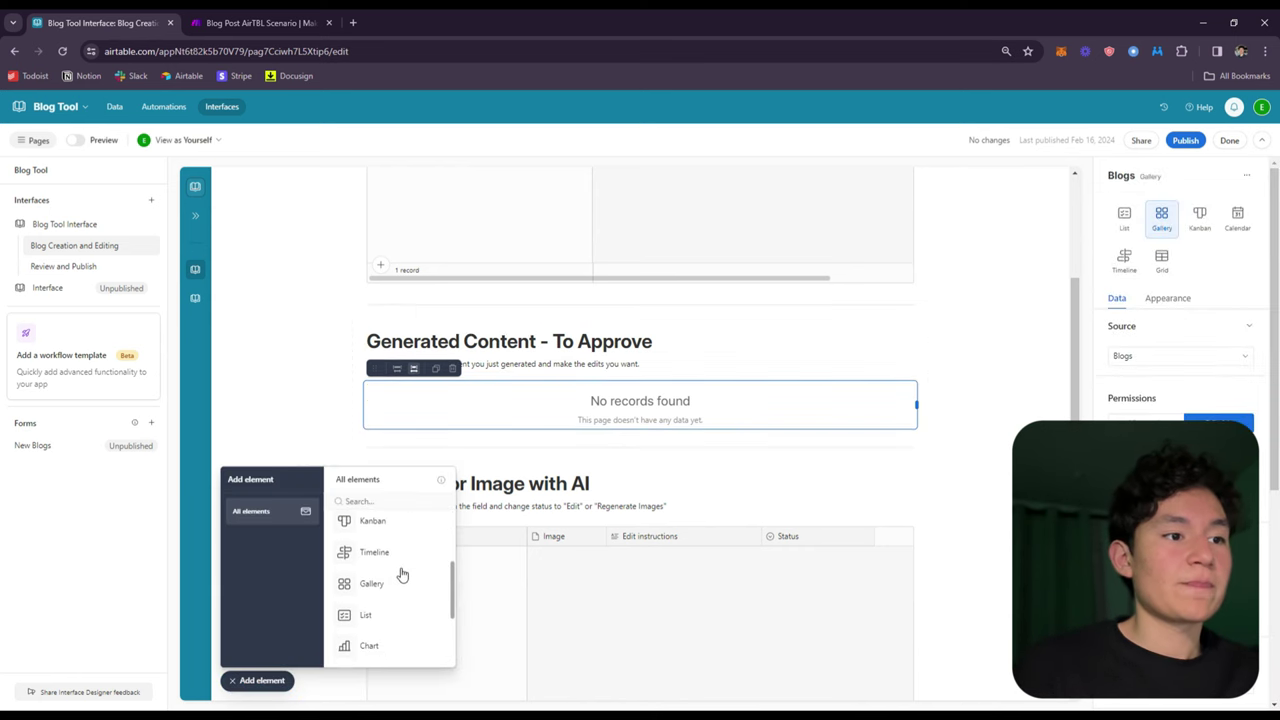
Review the Generated Content gallery's permissions and the conditions for its specific records, and close the conditions and element list.
left_click(970, 354)
left_click(751, 420)
scroll(1140, 410, "down", 3)
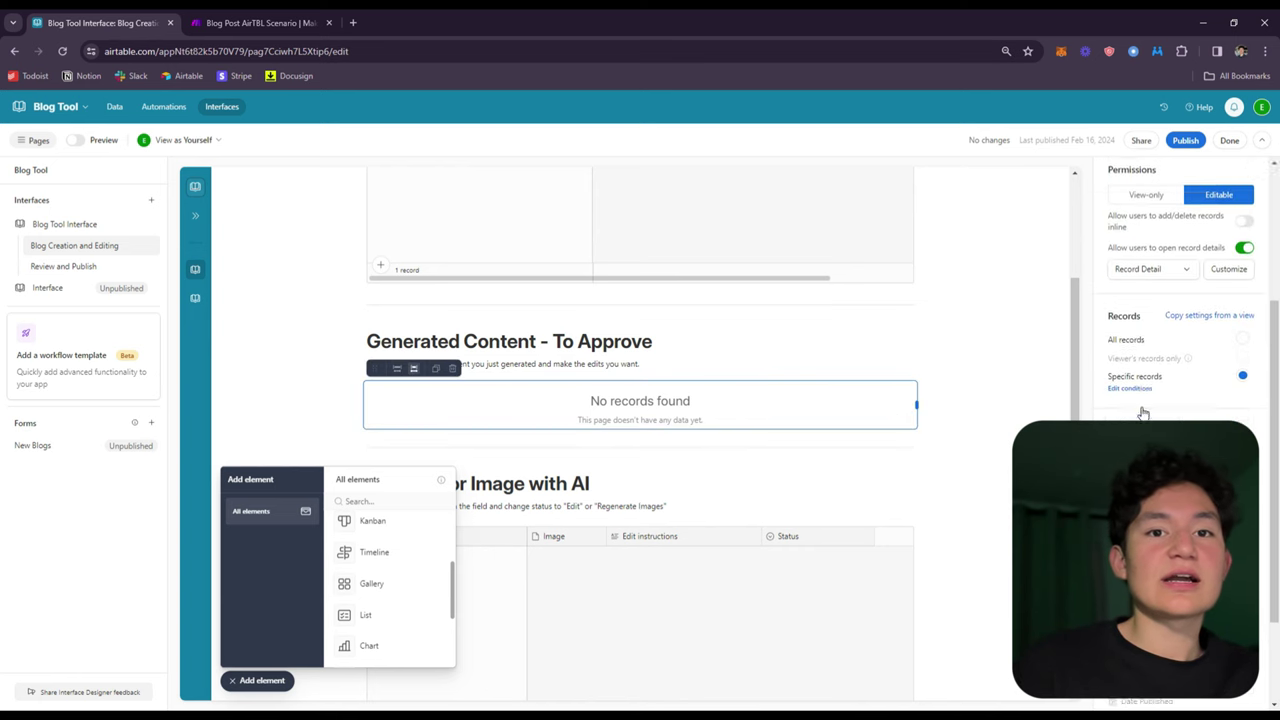
scroll(1143, 413, "down", 1)
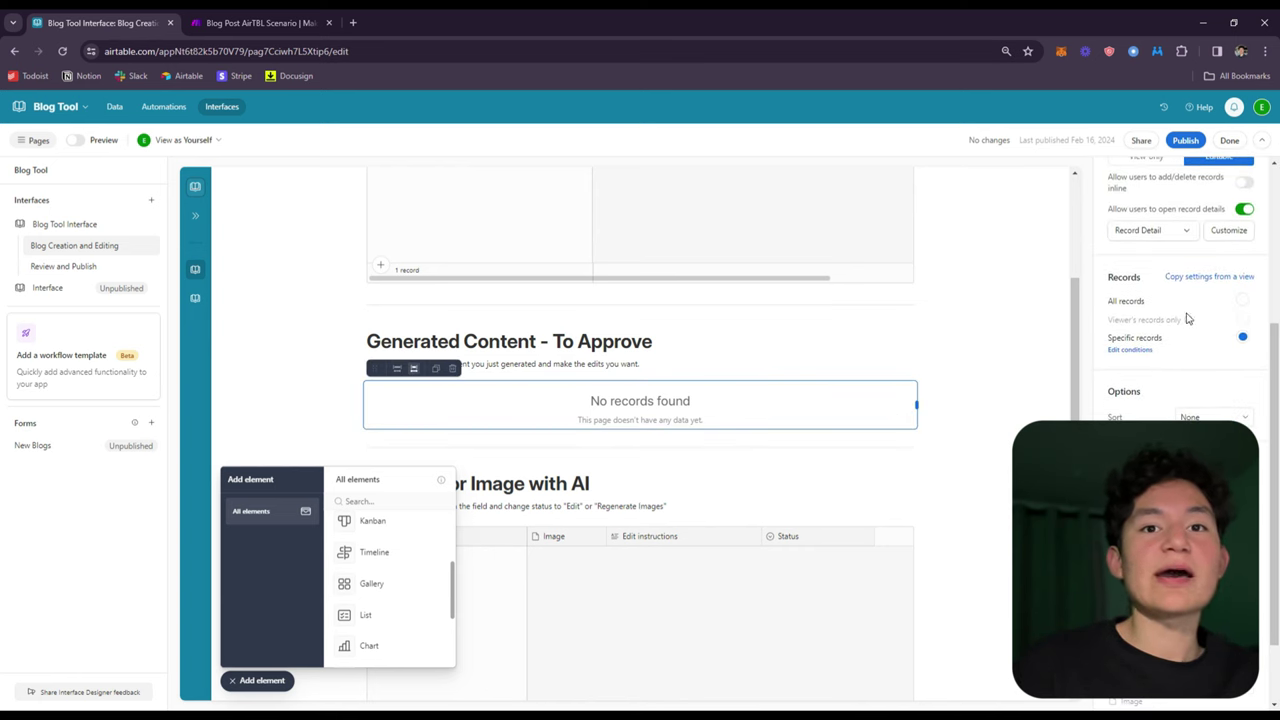
scroll(1165, 355, "down", 2)
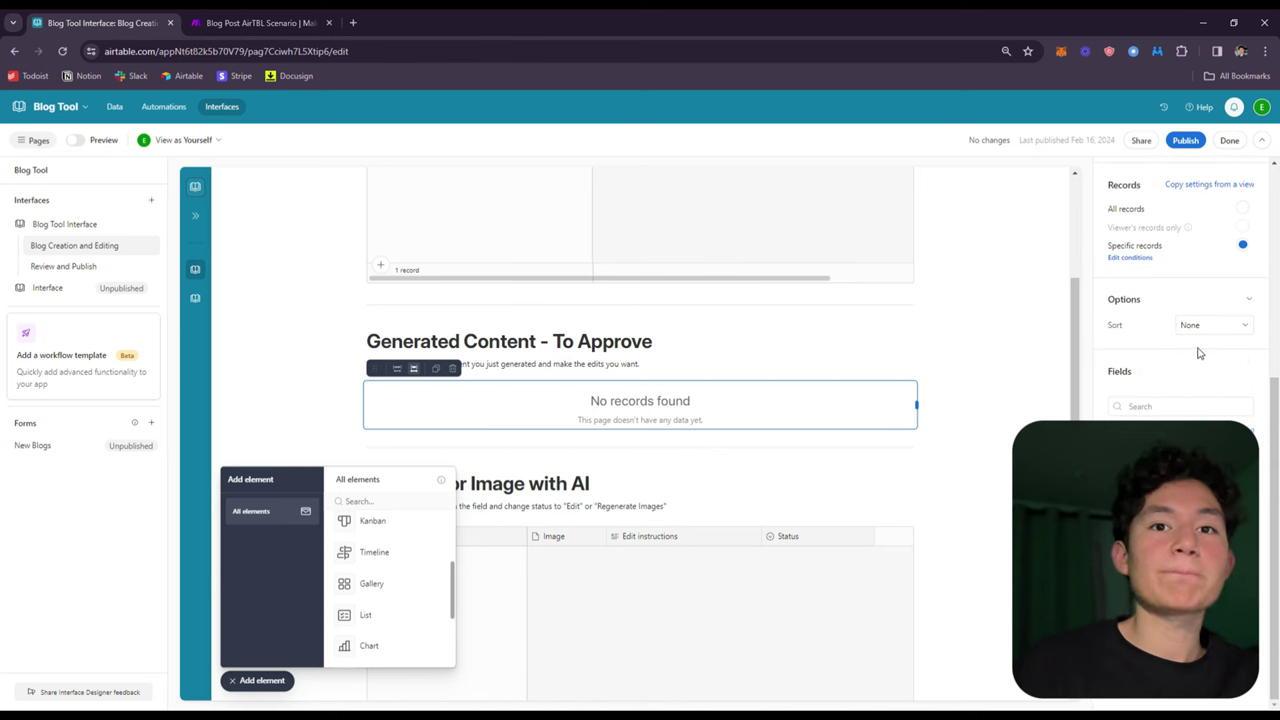
left_click(1130, 258)
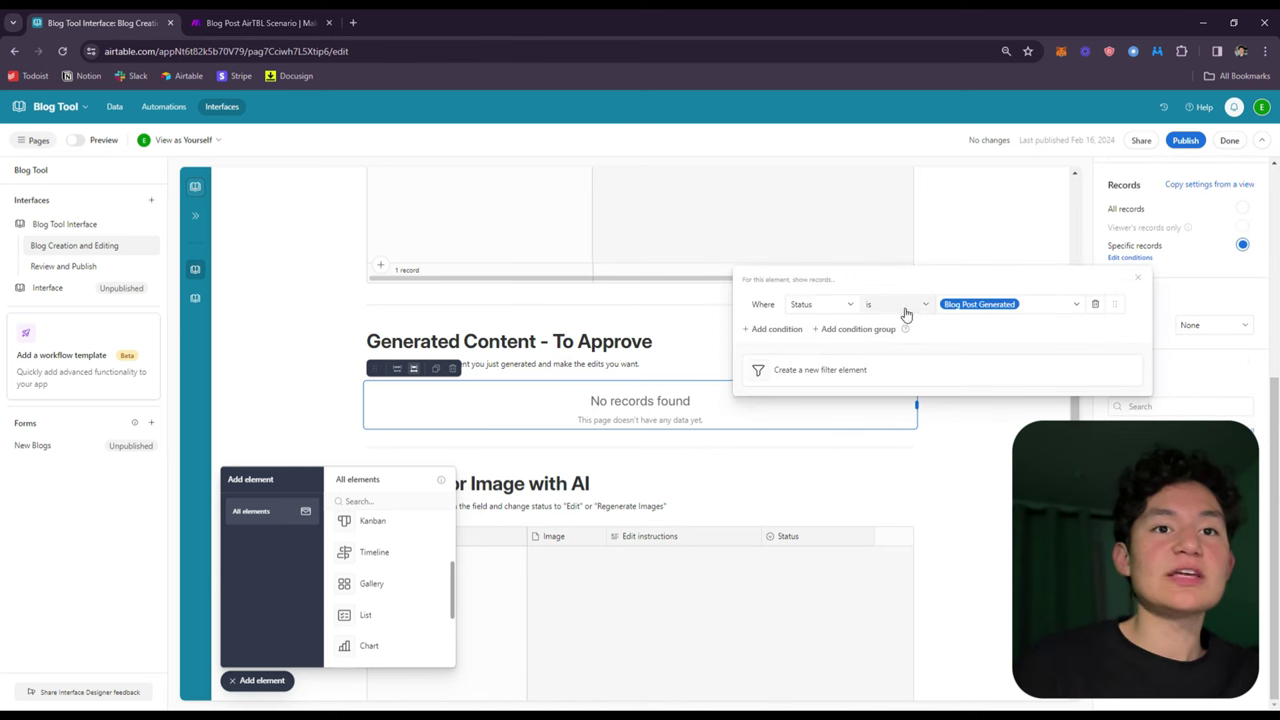
left_click(949, 339)
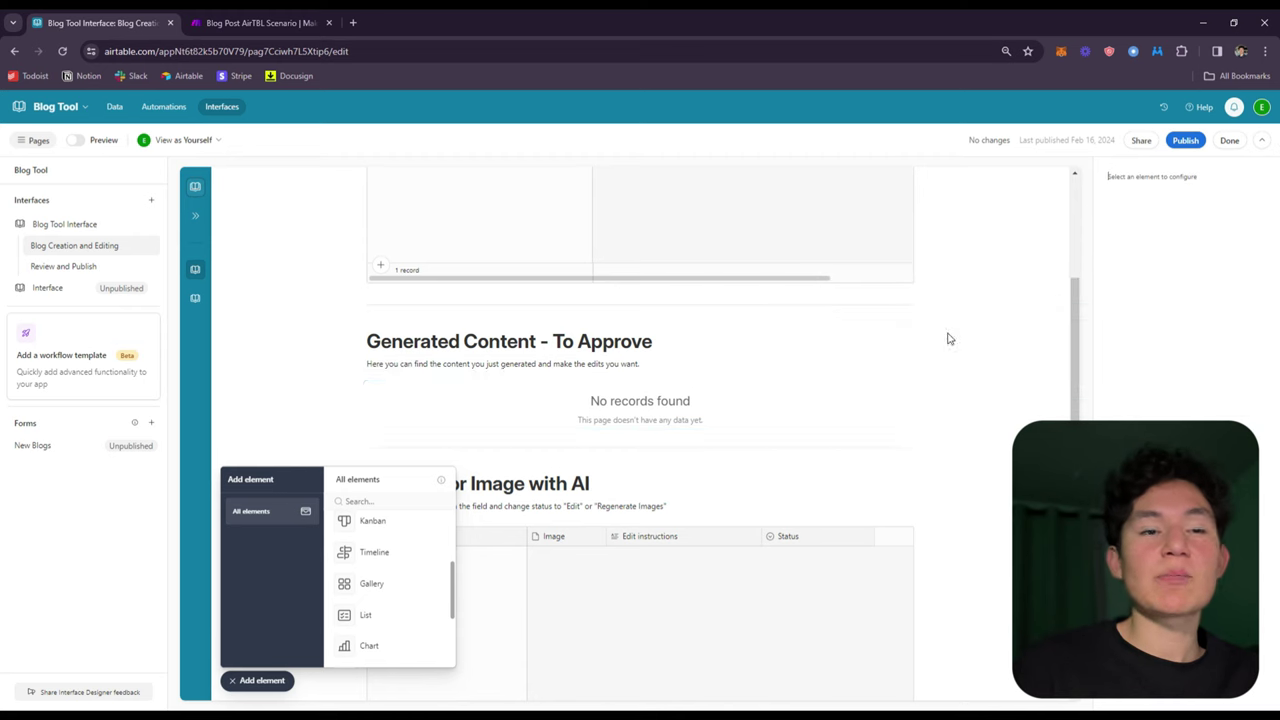
left_click(270, 685)
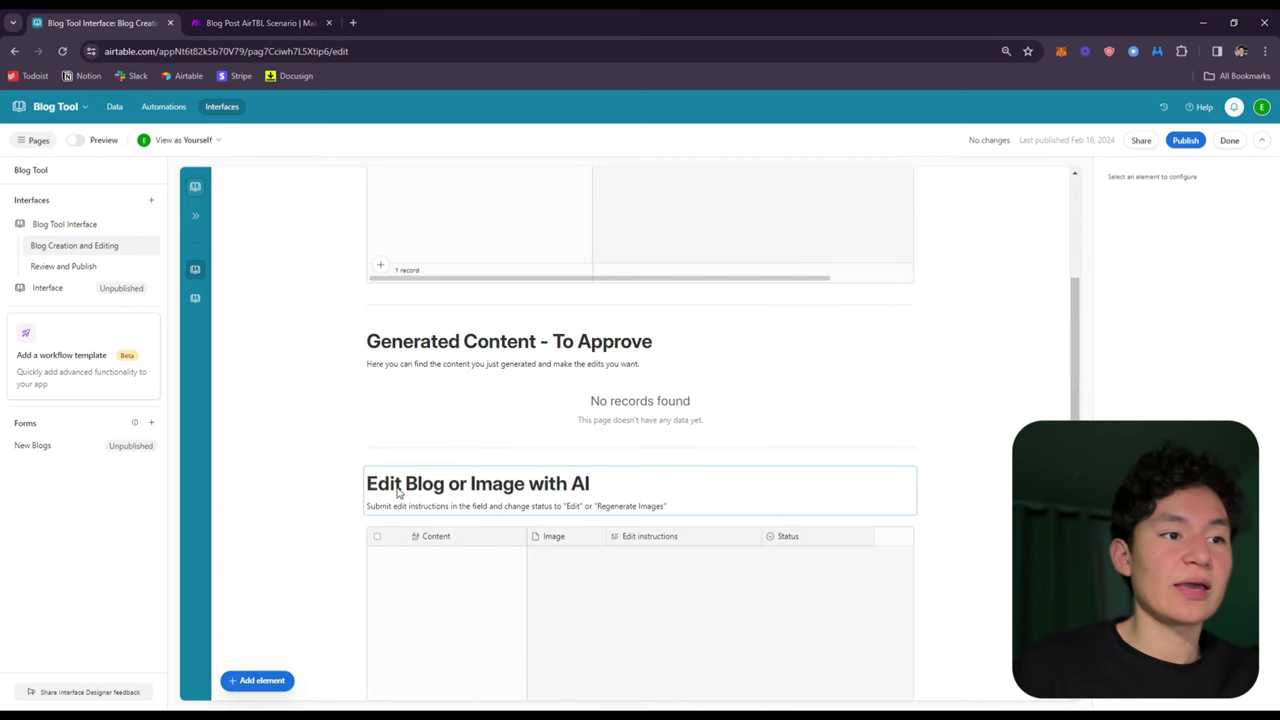
Check the record conditions and status values of the grid under Edit Blog or Image with AI.
scroll(369, 474, "down", 2)
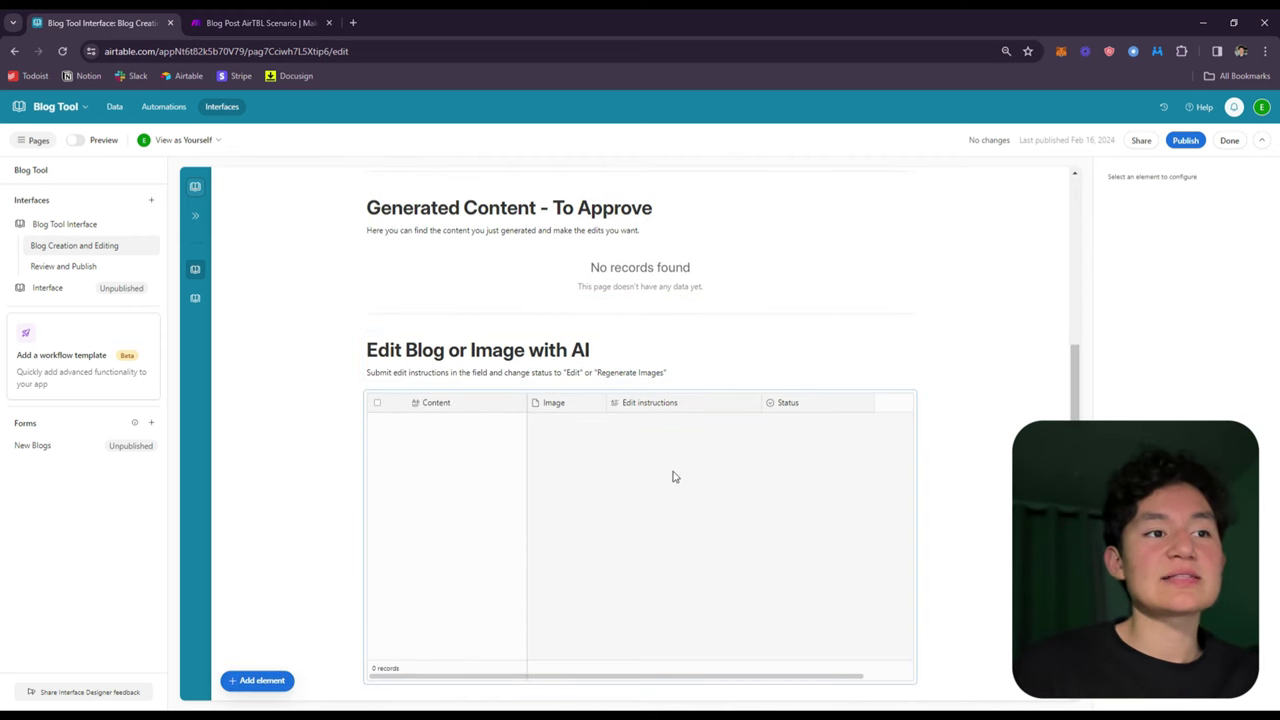
left_click(500, 505)
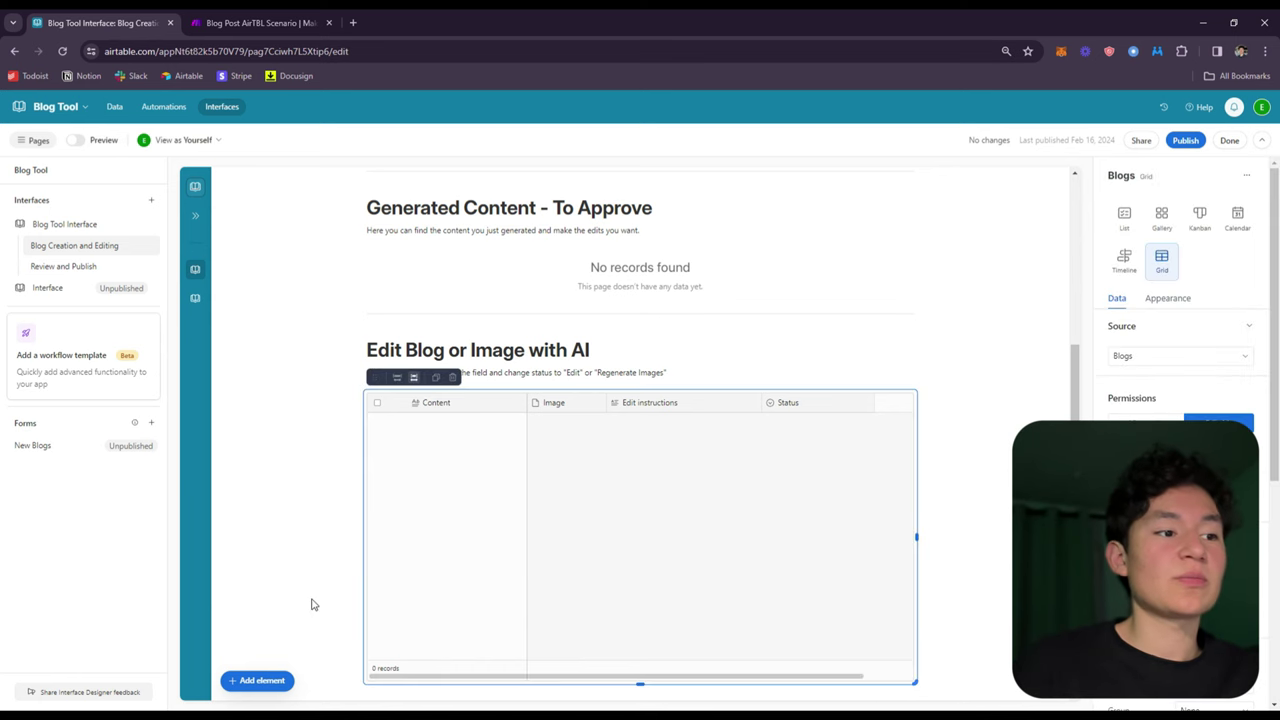
scroll(1150, 418, "down", 4)
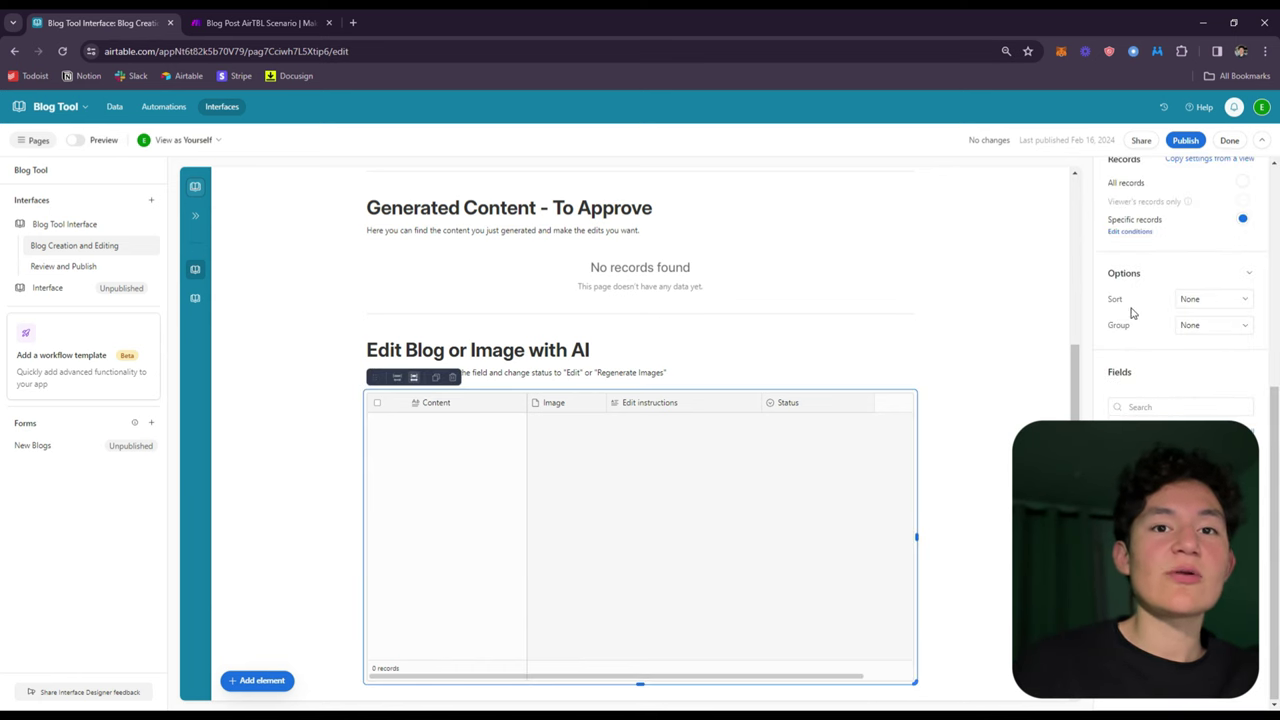
left_click(1130, 232)
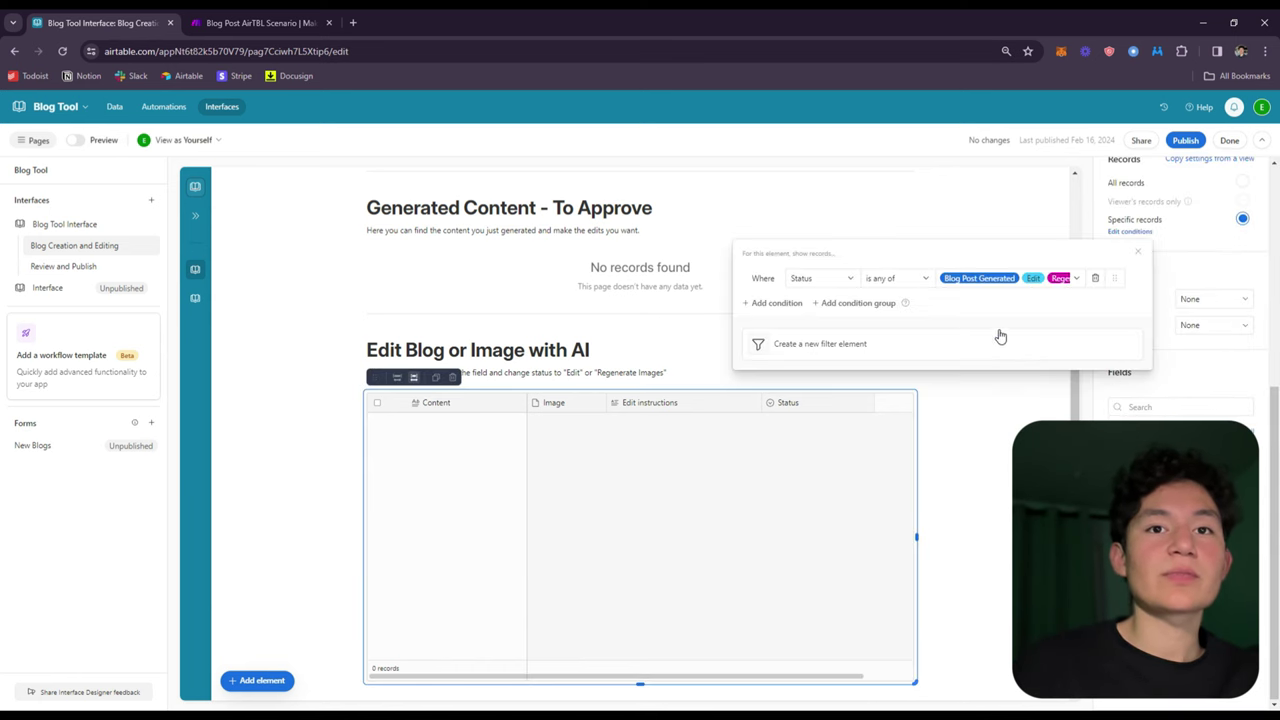
triple_click(1043, 305)
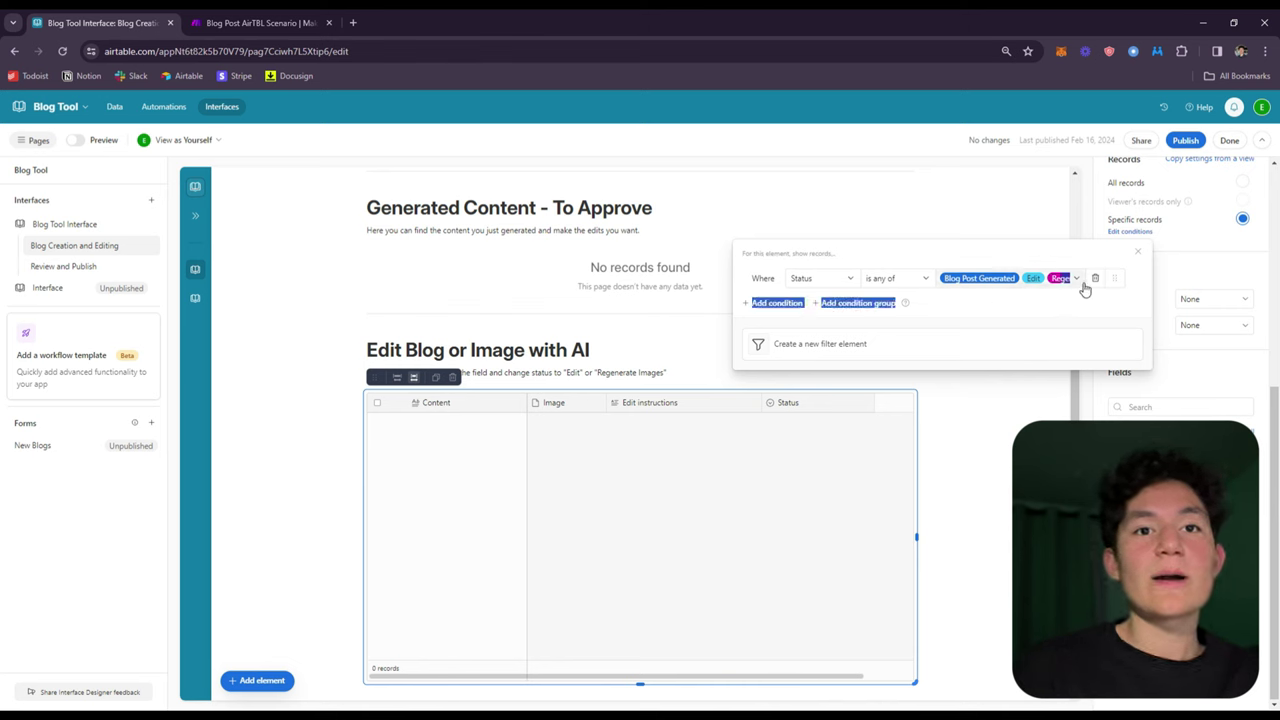
left_click(1077, 279)
left_click(924, 206)
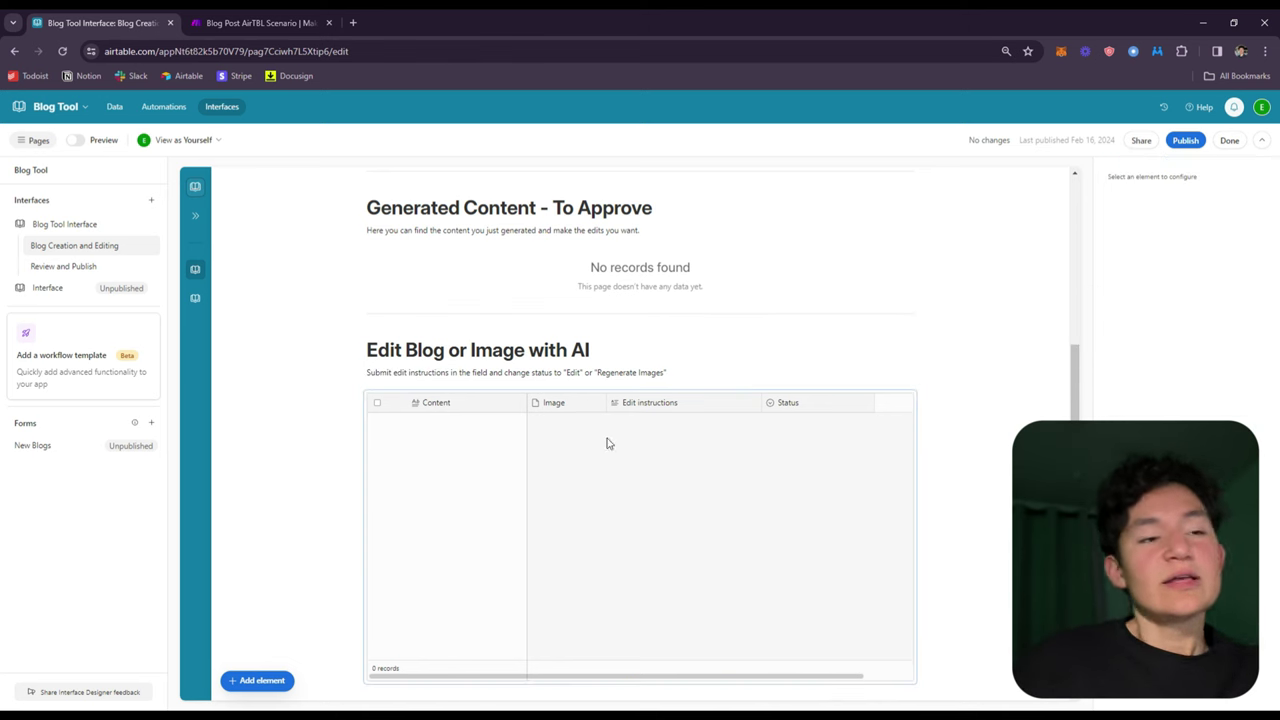
left_click(801, 443)
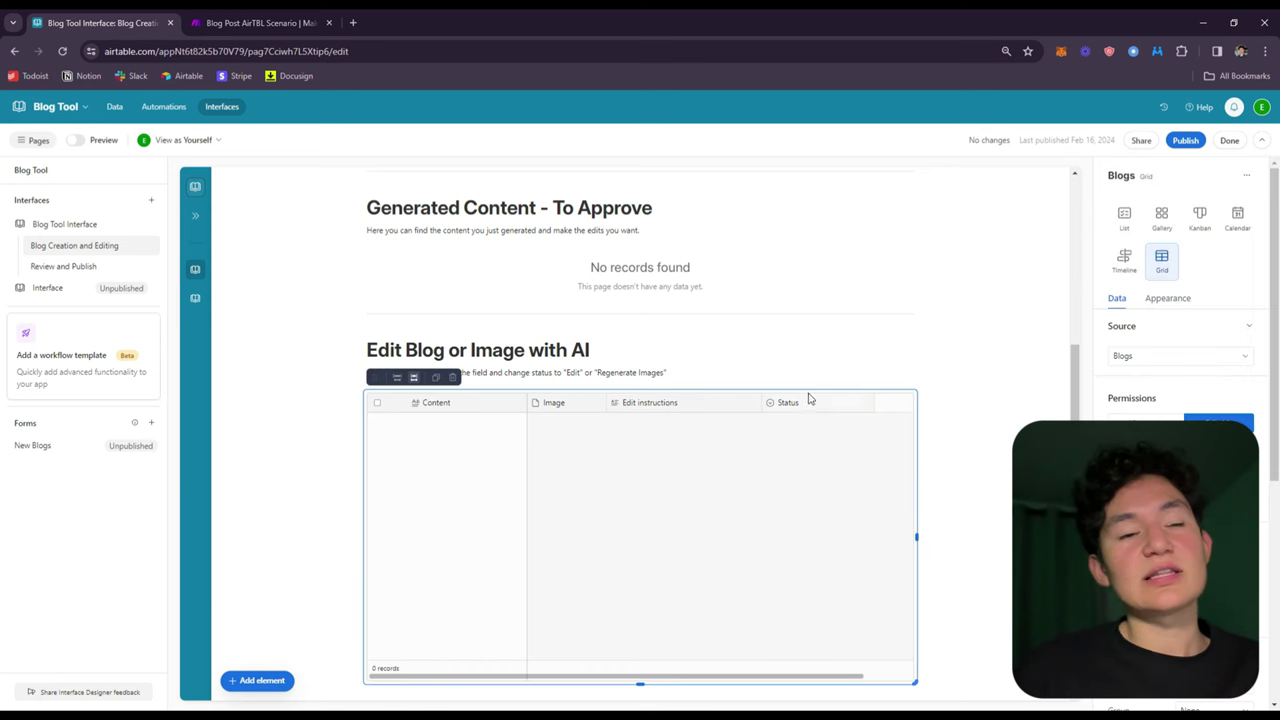
left_click(1000, 362)
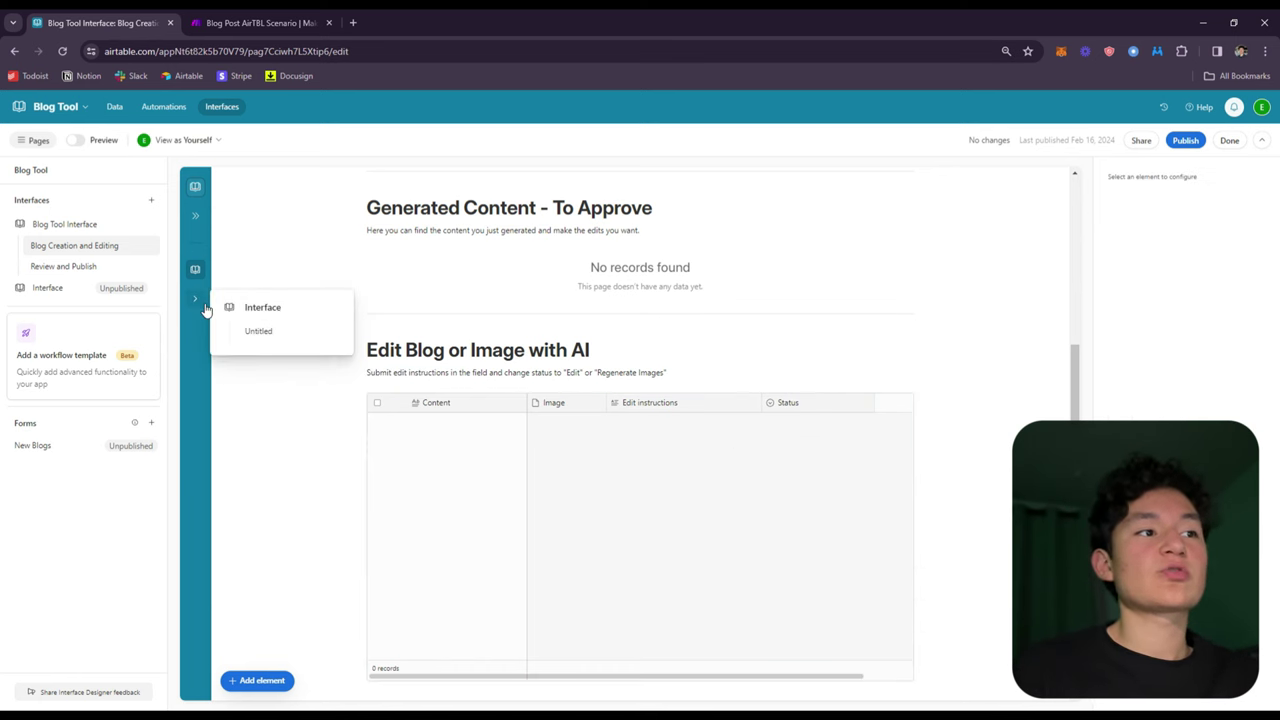
On the Review and Publish page, open the boxing blog's record detail, view its Status options and return to the page.
left_click(63, 266)
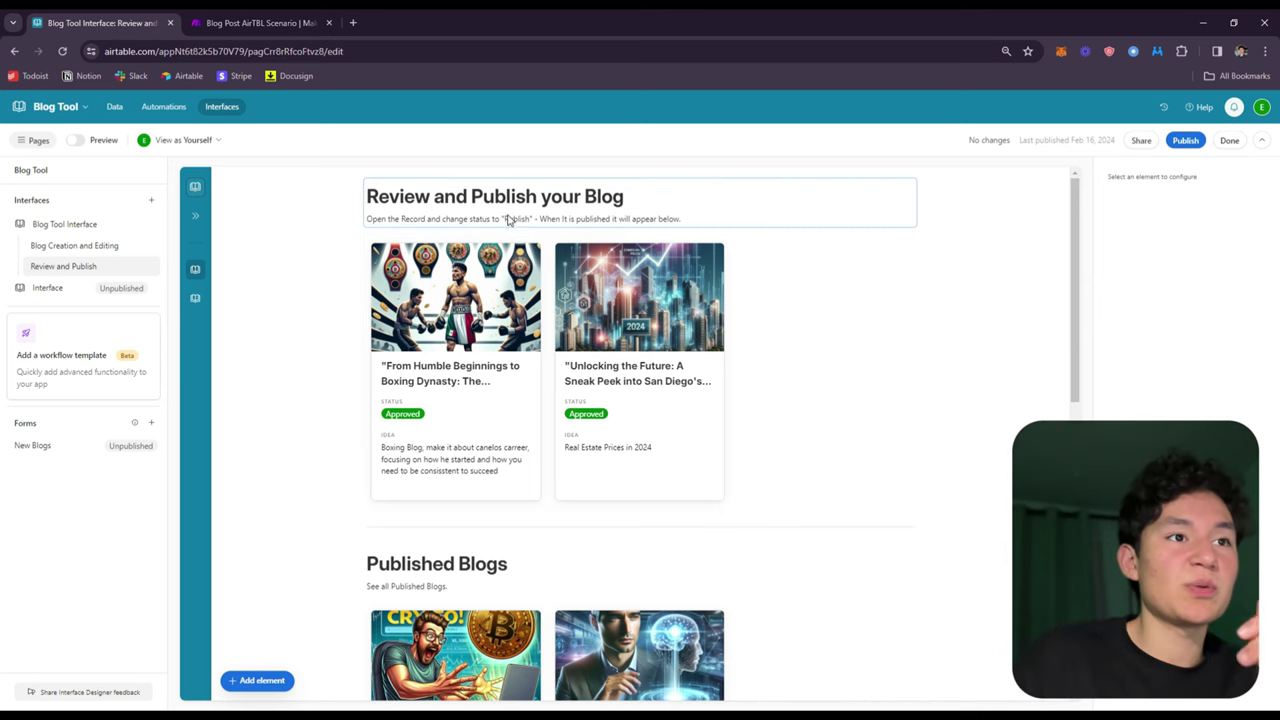
left_click(870, 374)
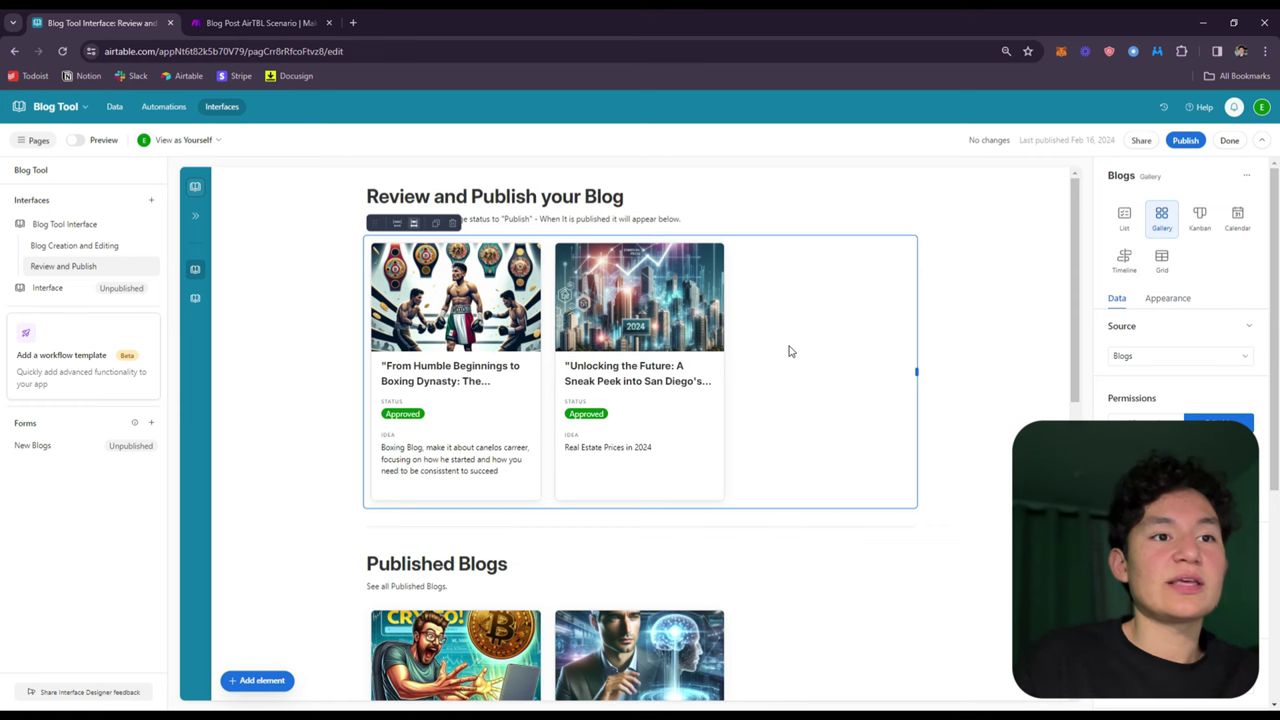
left_click(489, 371)
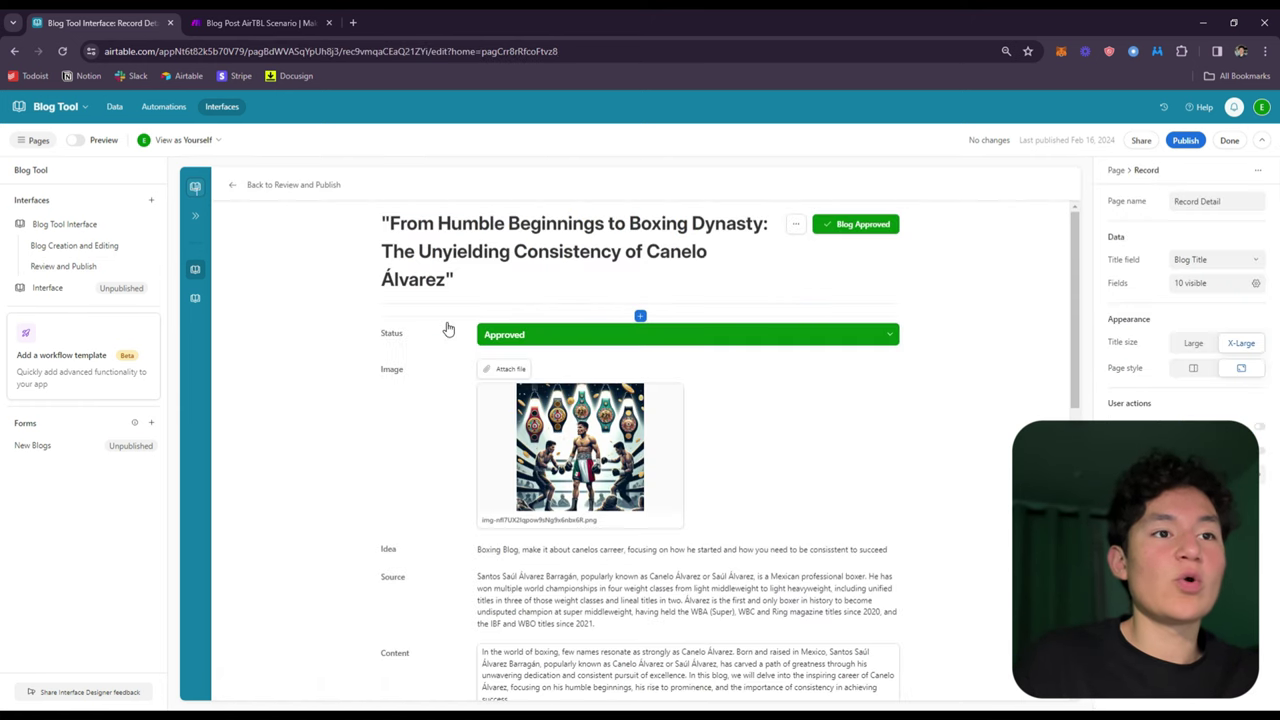
left_click(604, 340)
left_click(604, 340)
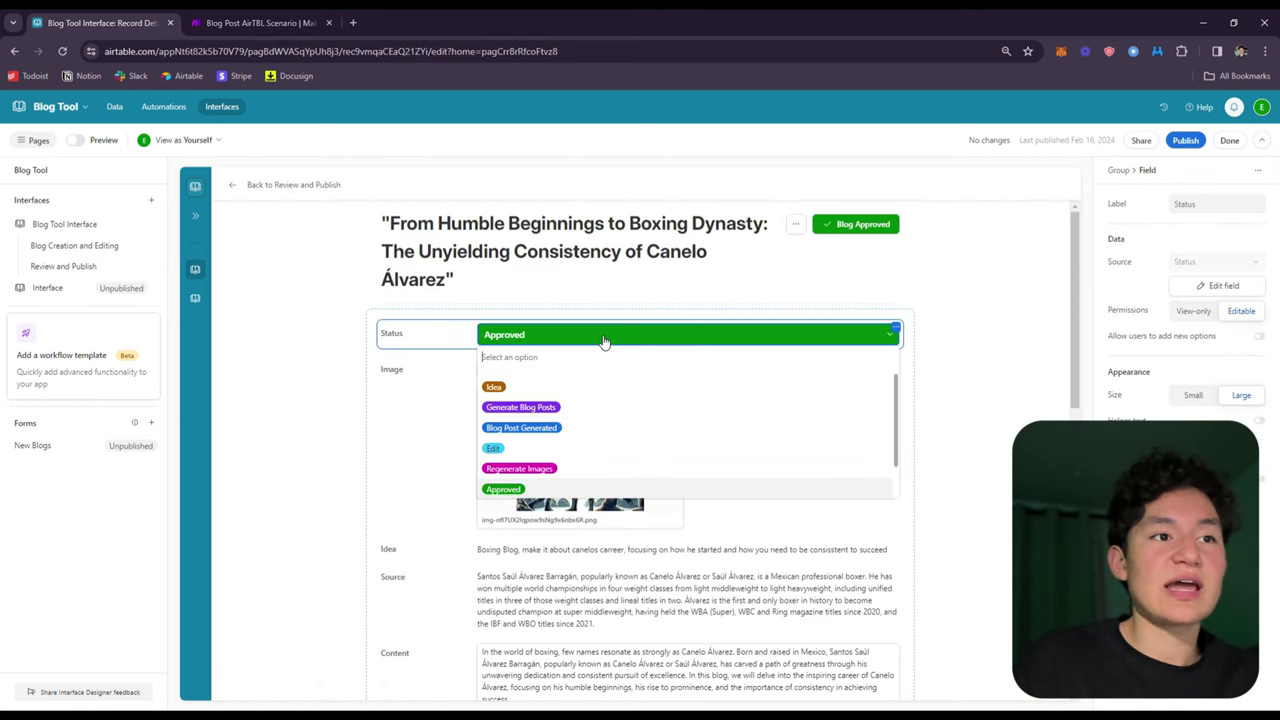
scroll(586, 451, "down", 5)
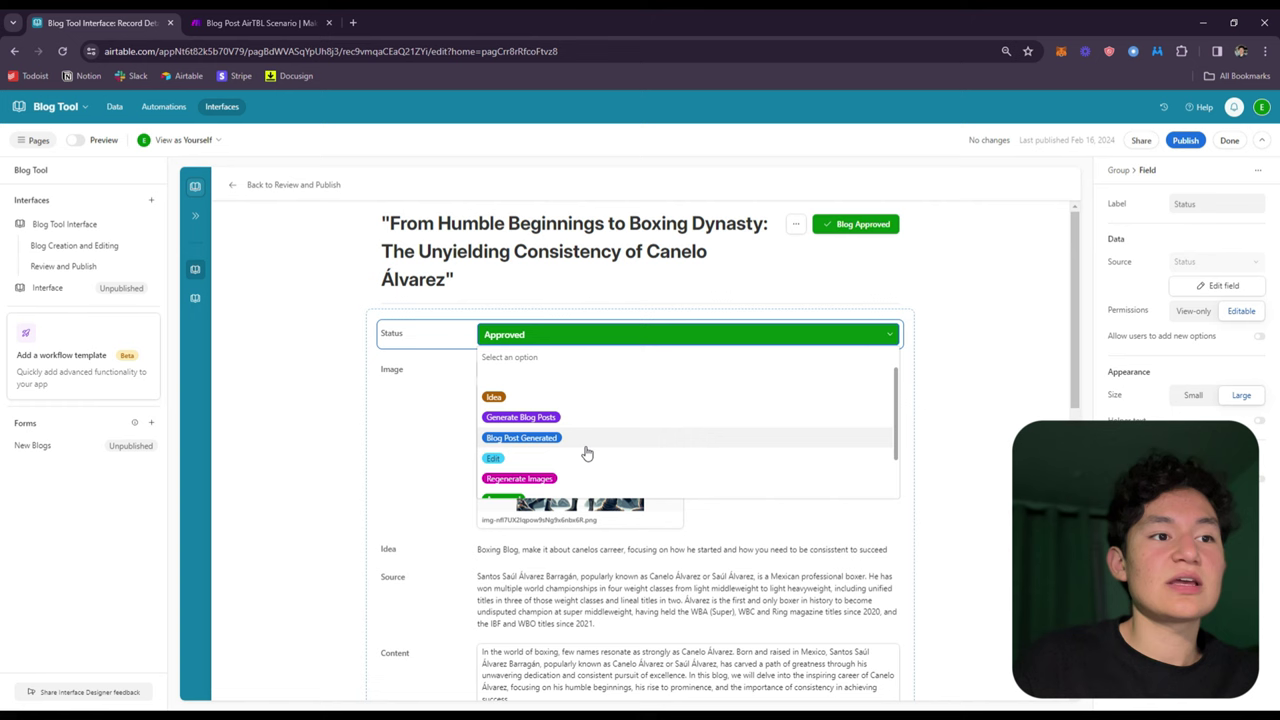
left_click(285, 184)
Examine the Published Blogs gallery on the Review and Publish page and check the conditions for its specific records.
scroll(537, 338, "down", 4)
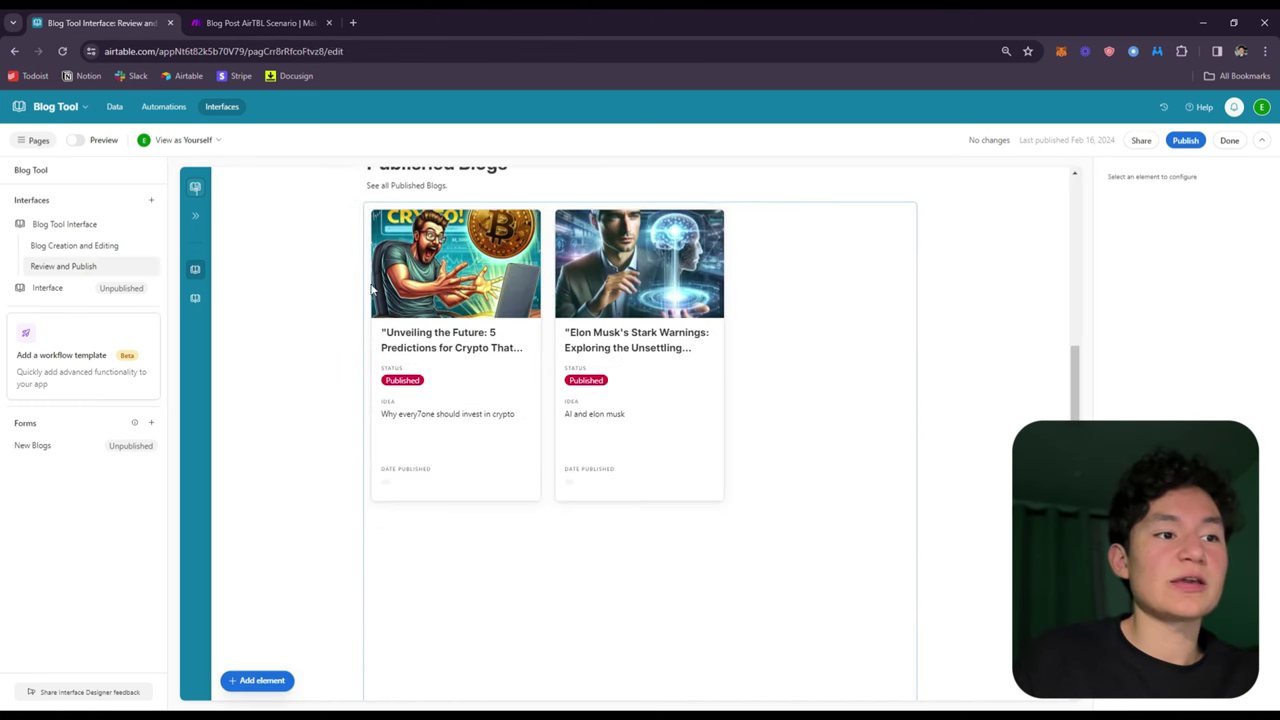
scroll(477, 306, "up", 2)
scroll(629, 397, "down", 5)
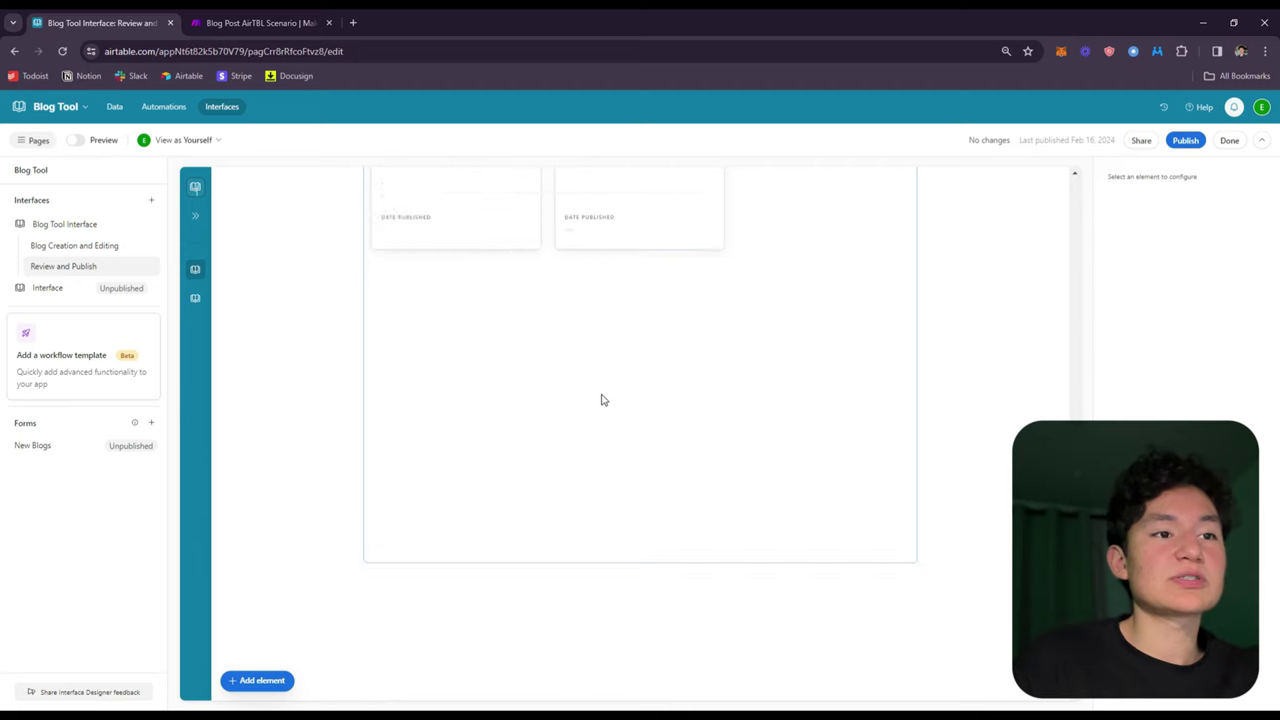
scroll(576, 367, "up", 5)
scroll(576, 367, "down", 3)
left_click(806, 346)
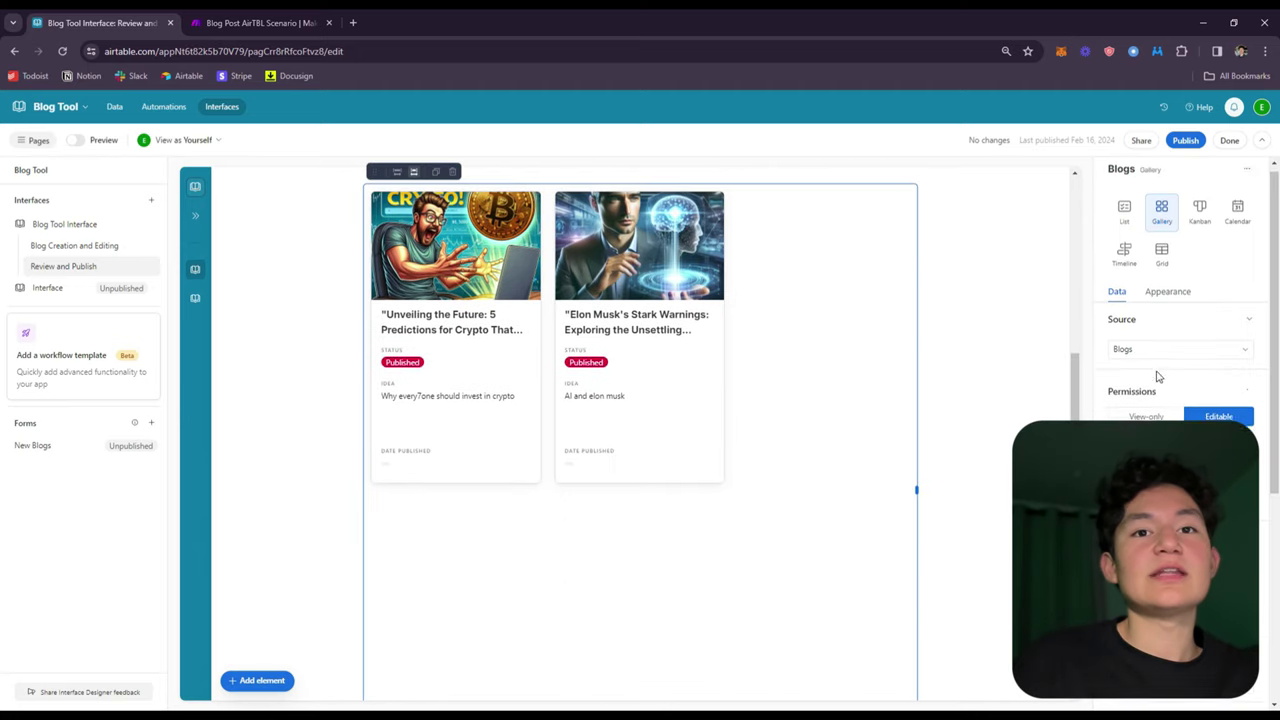
scroll(1150, 365, "down", 3)
left_click(1146, 285)
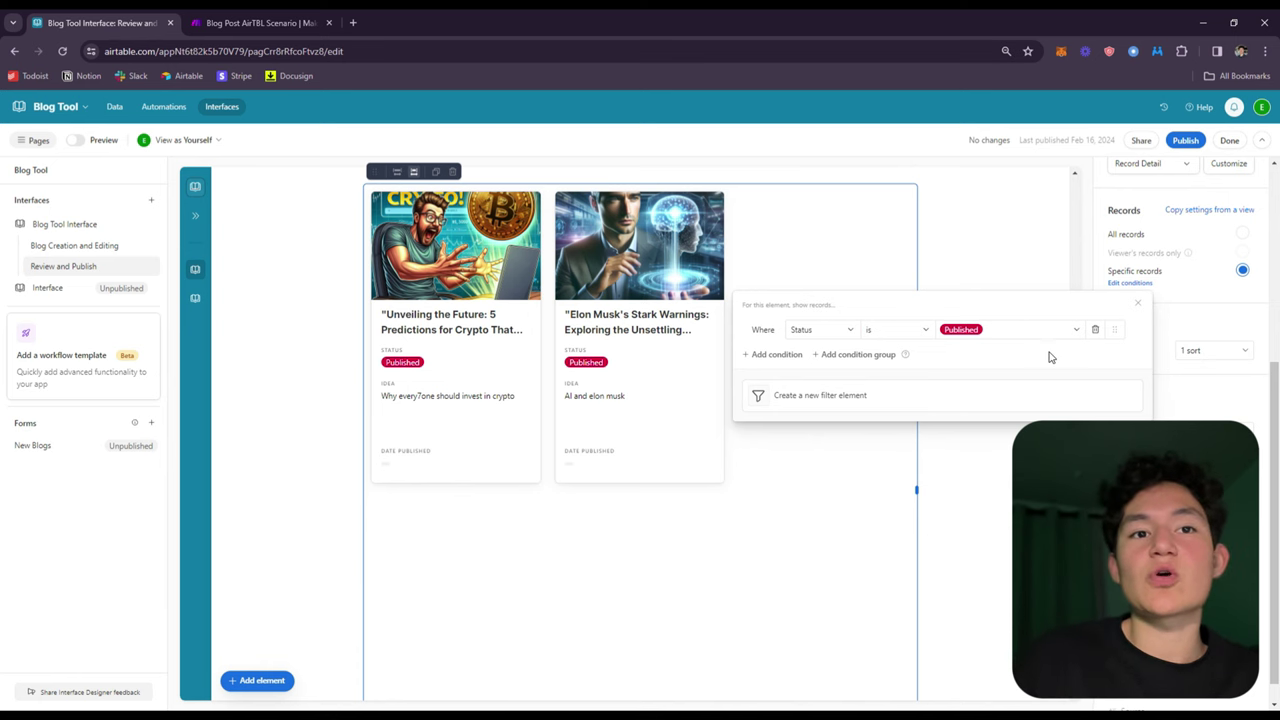
left_click(1036, 233)
scroll(706, 449, "up", 2)
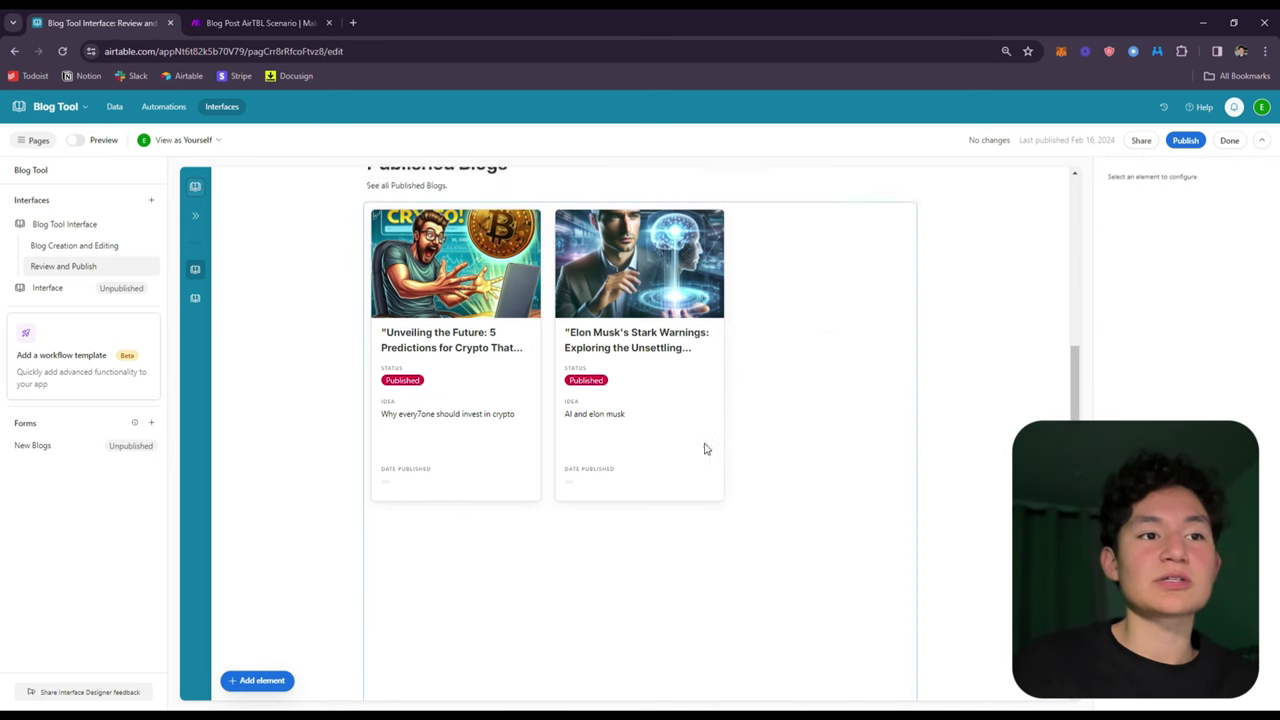
scroll(649, 385, "down", 3)
scroll(697, 329, "down", 1)
scroll(657, 346, "up", 4)
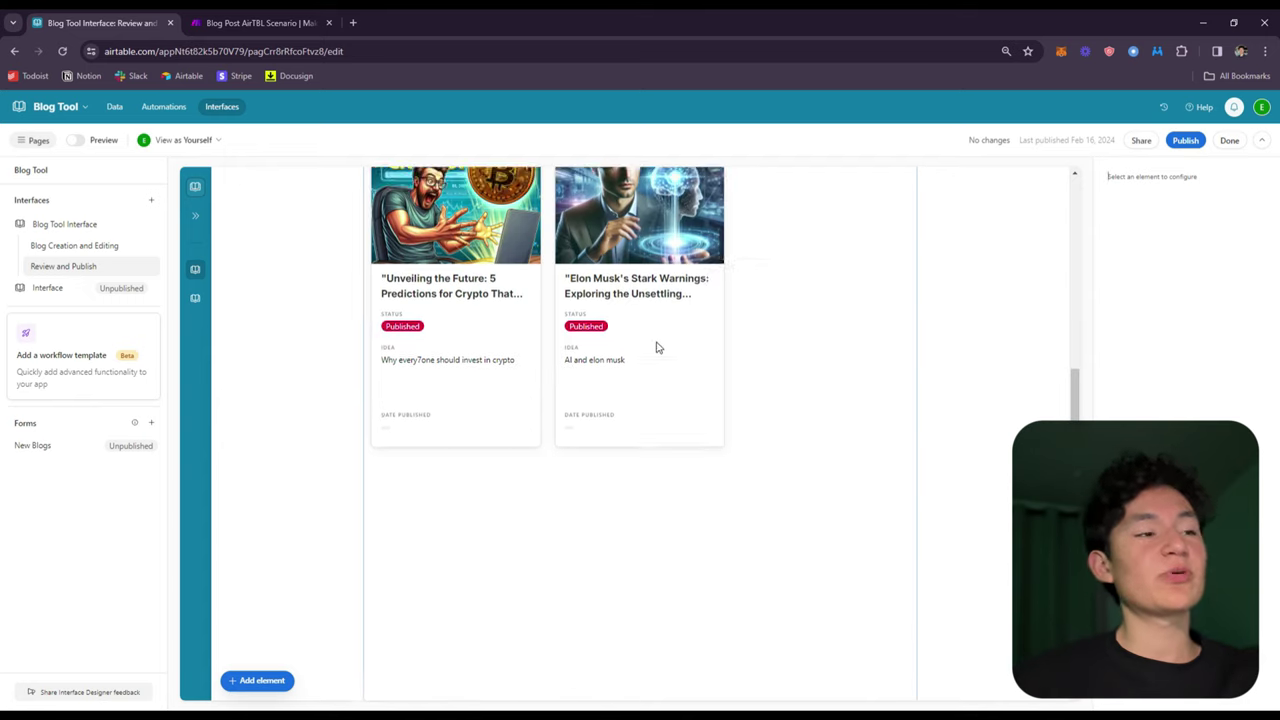
Look through the Blogs table's data views, ending with Table 1, and switch to the Blog Post AirTBL Scenario in Make.
mouse_move(197, 277)
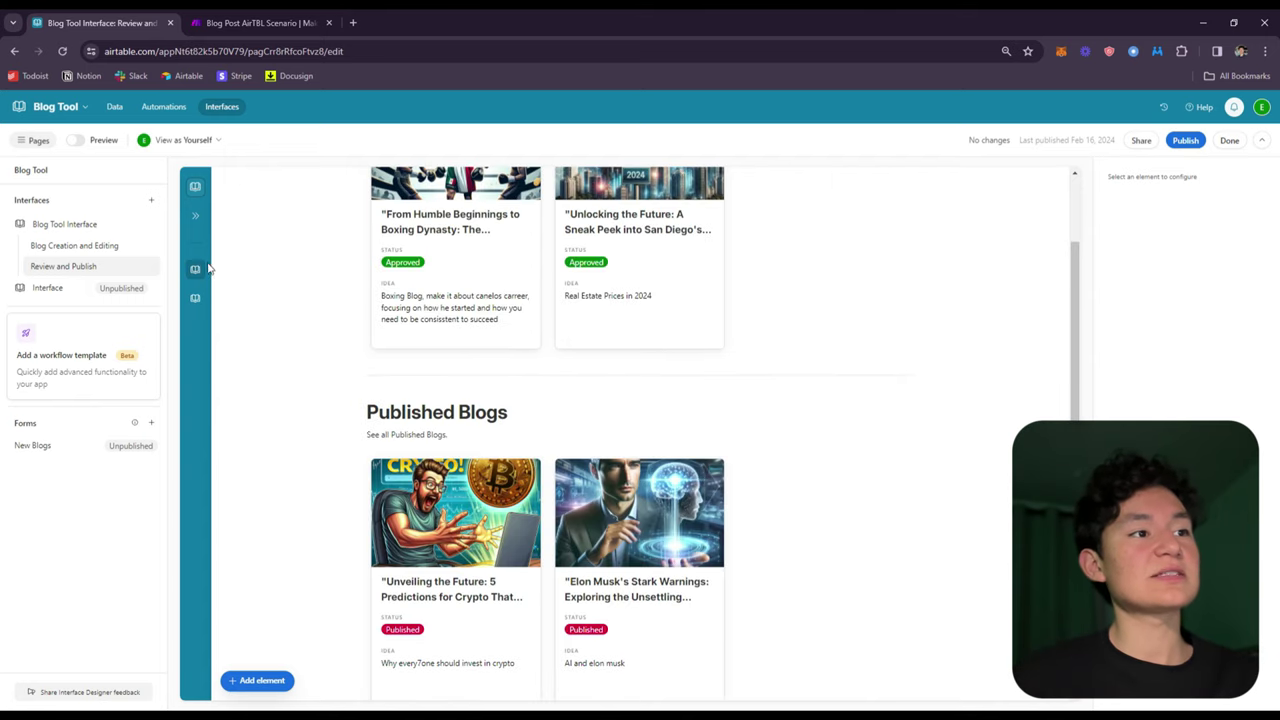
left_click(114, 106)
double_click(71, 251)
left_click(62, 232)
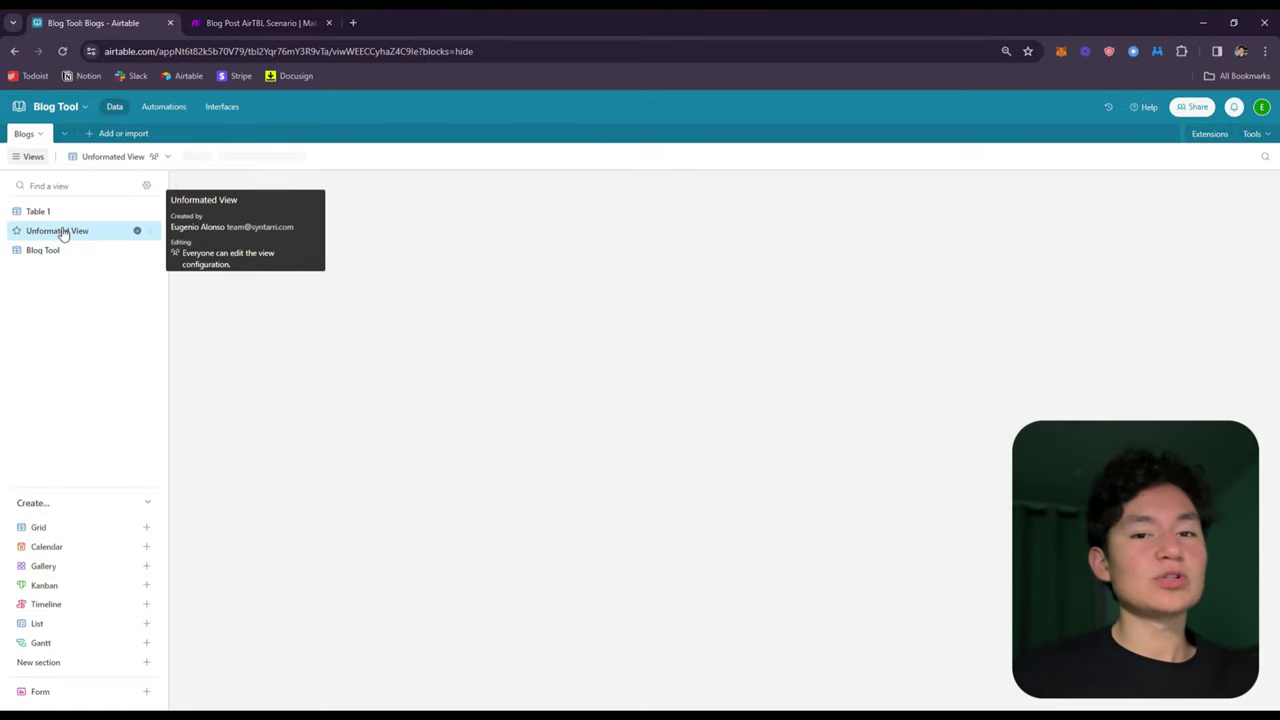
left_click(48, 213)
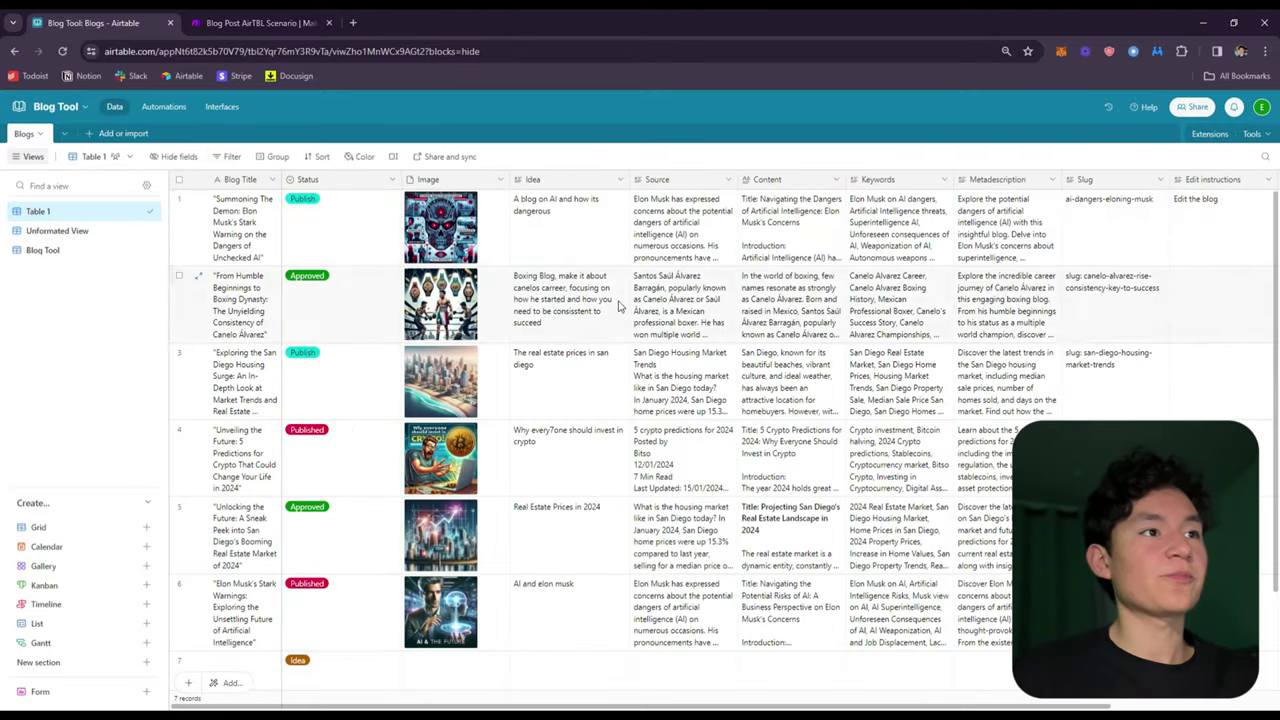
left_click(258, 22)
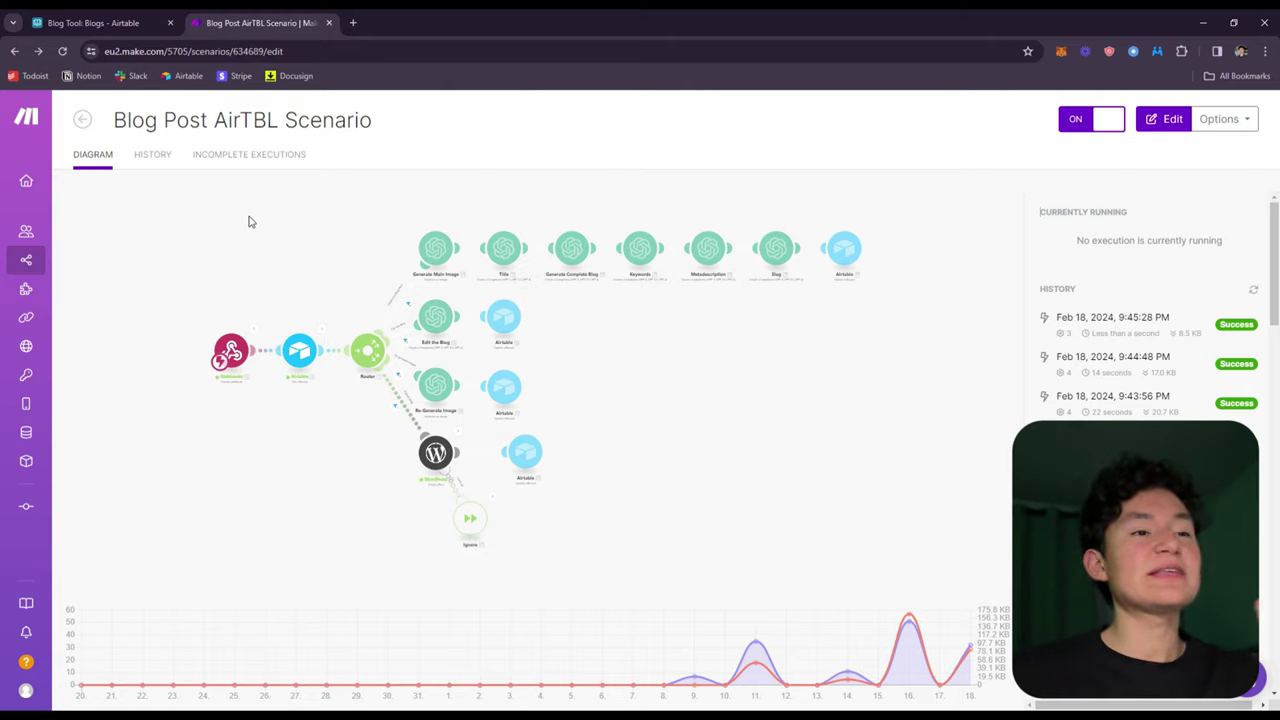